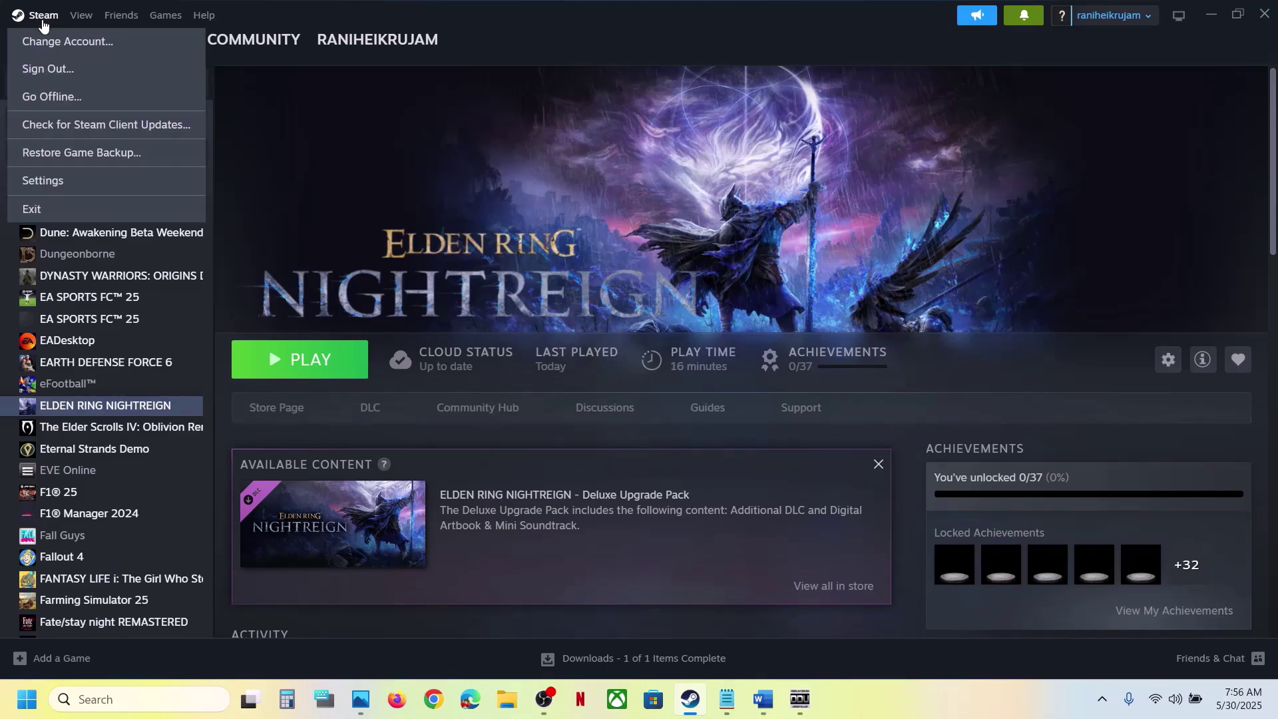
Step: Switch to the Word document and highlight the word "restart" before "PC" in the Step 1 line
click(49, 212)
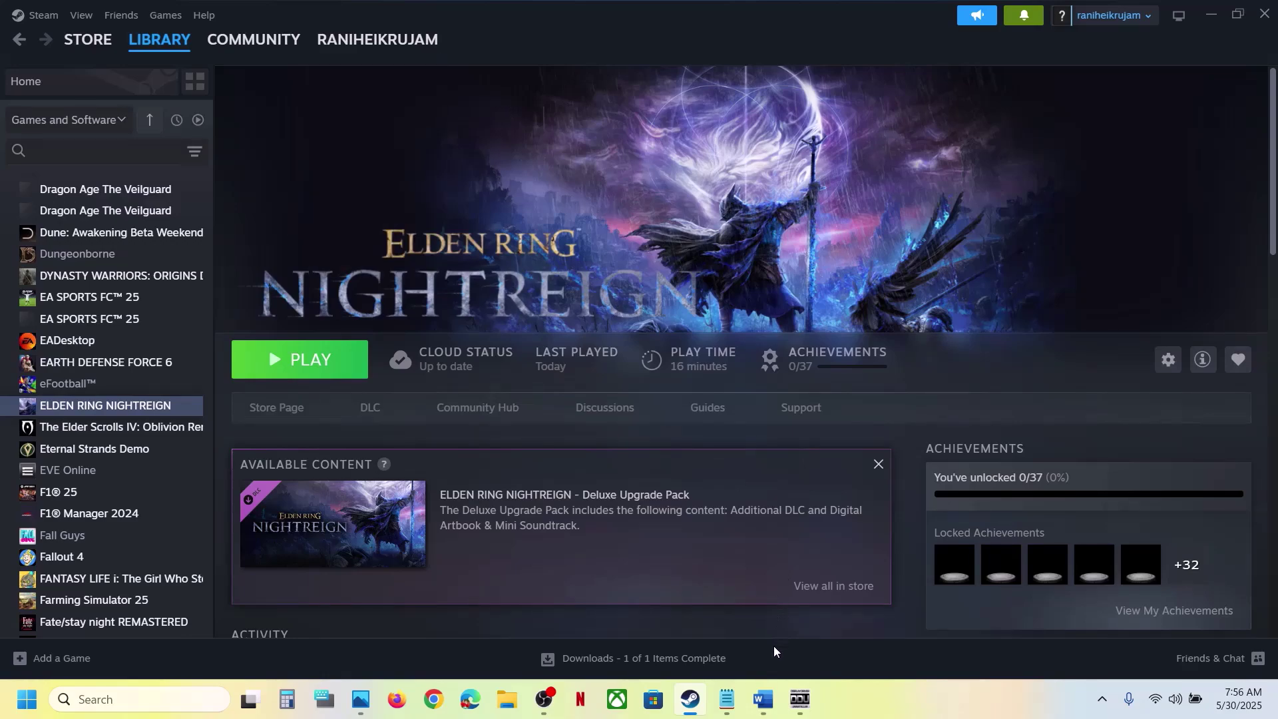
click(763, 700)
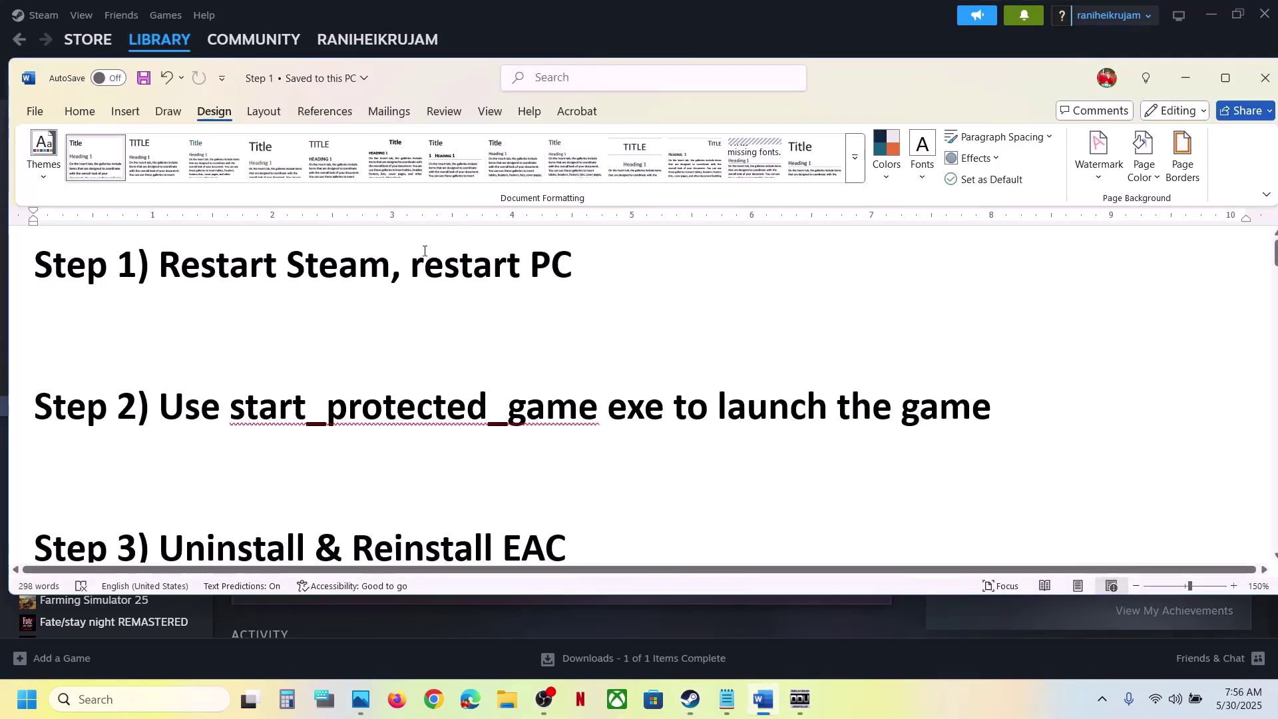
drag(425, 253, 522, 265)
drag(605, 22, 122, 450)
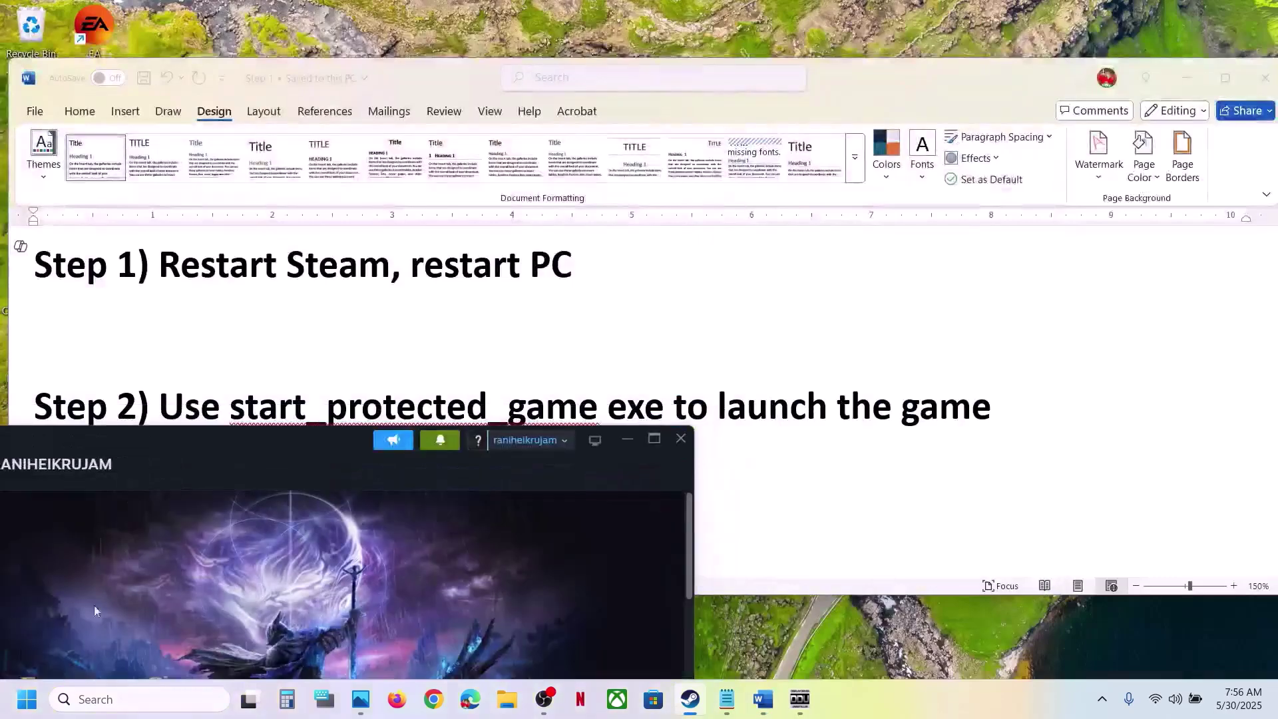
click(657, 439)
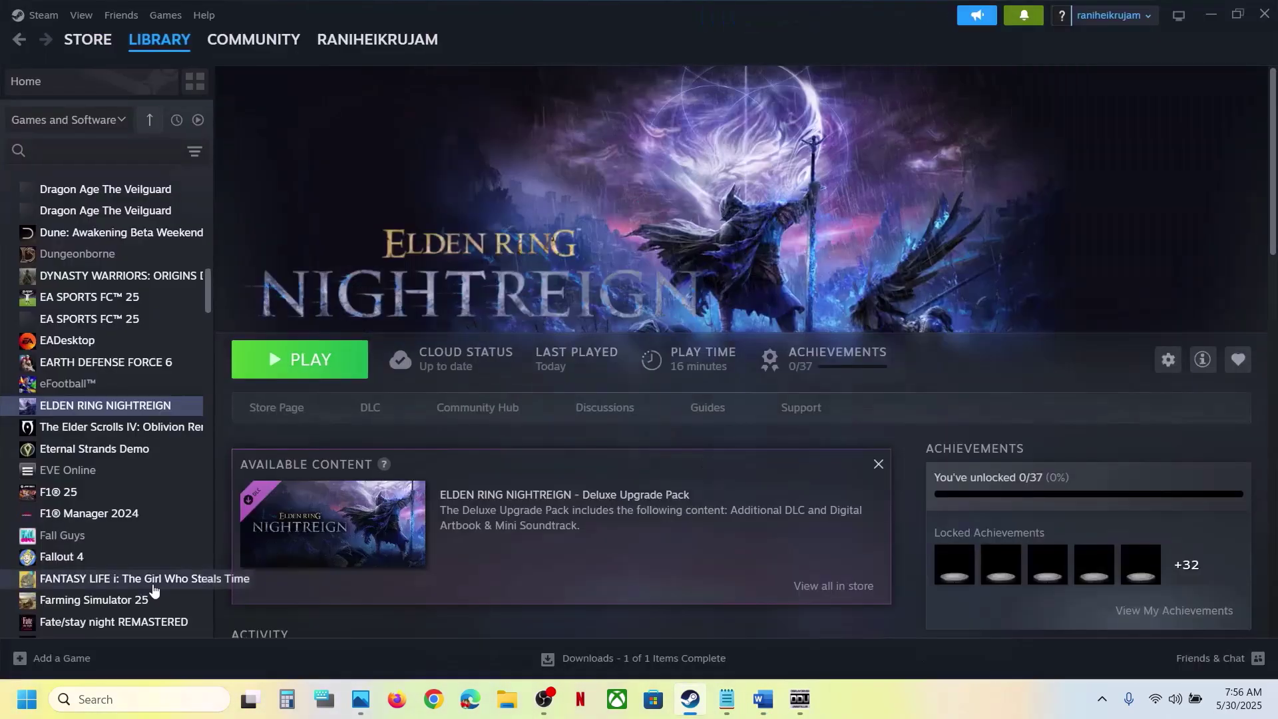
click(29, 702)
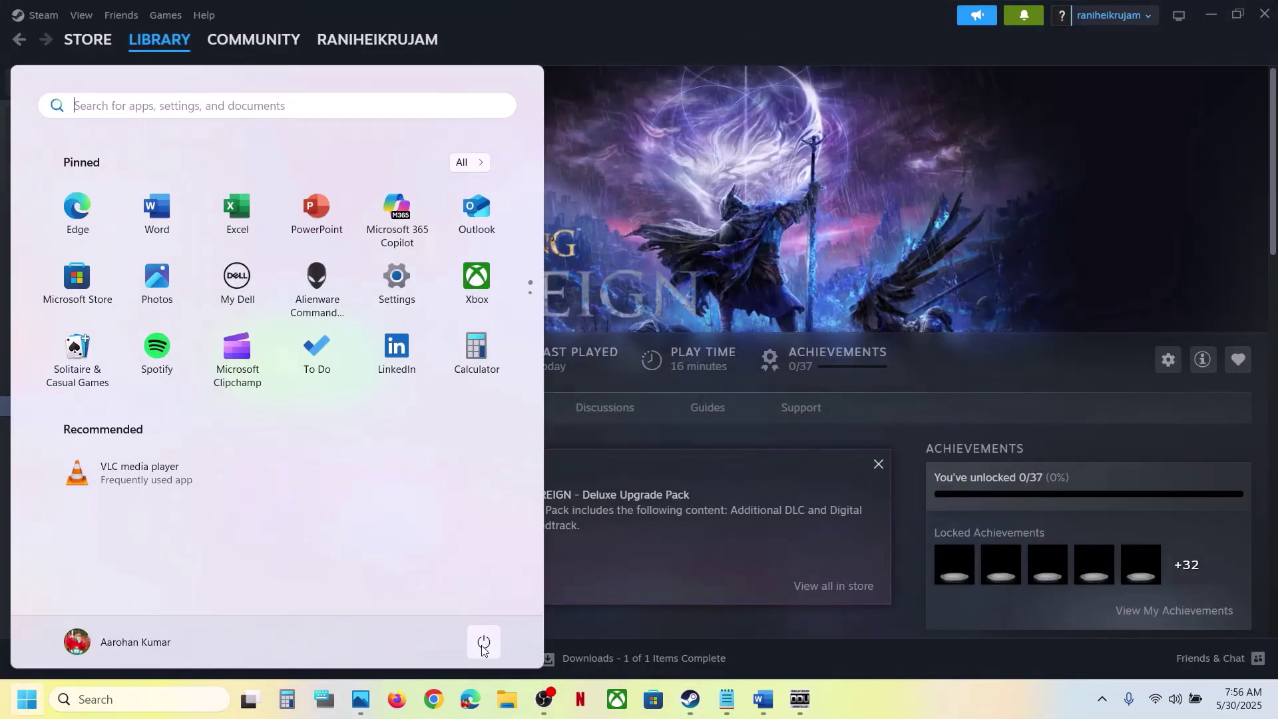
click(483, 643)
click(822, 270)
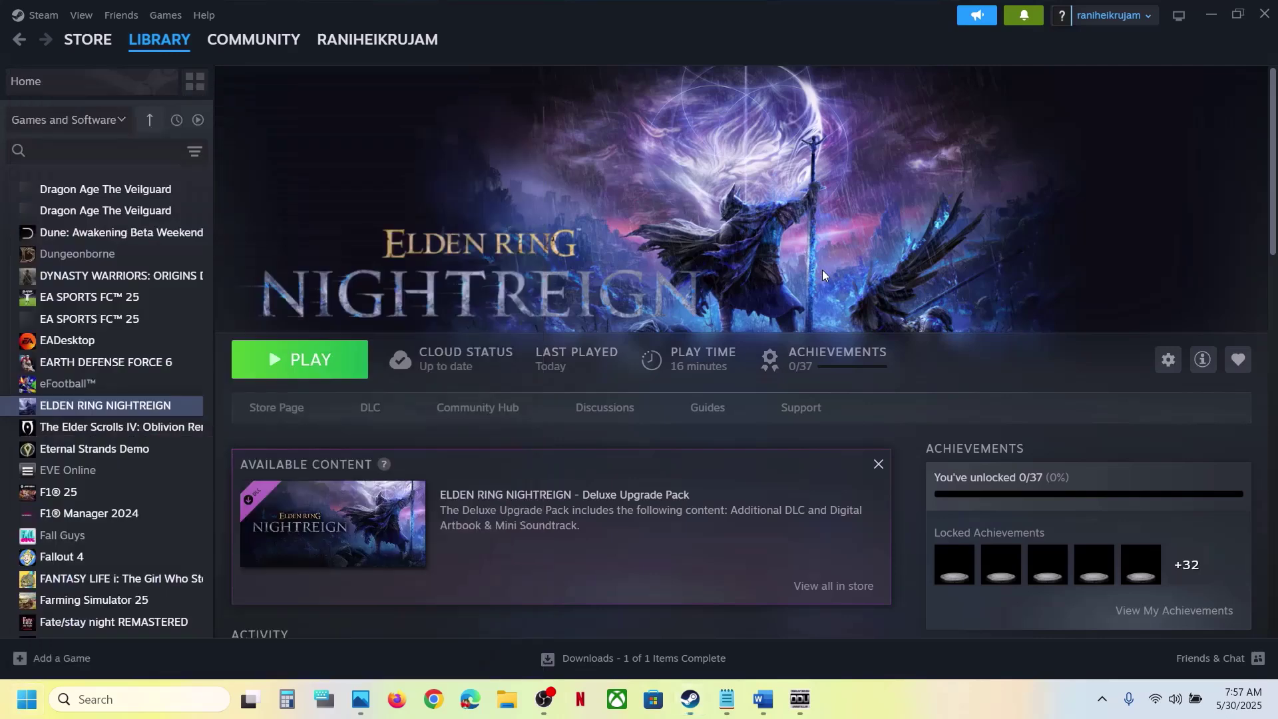
Step: Highlight the Step 2 instruction in Word, and open the Game folder in ELDEN RING NIGHTREIGN's local files from Steam
click(764, 699)
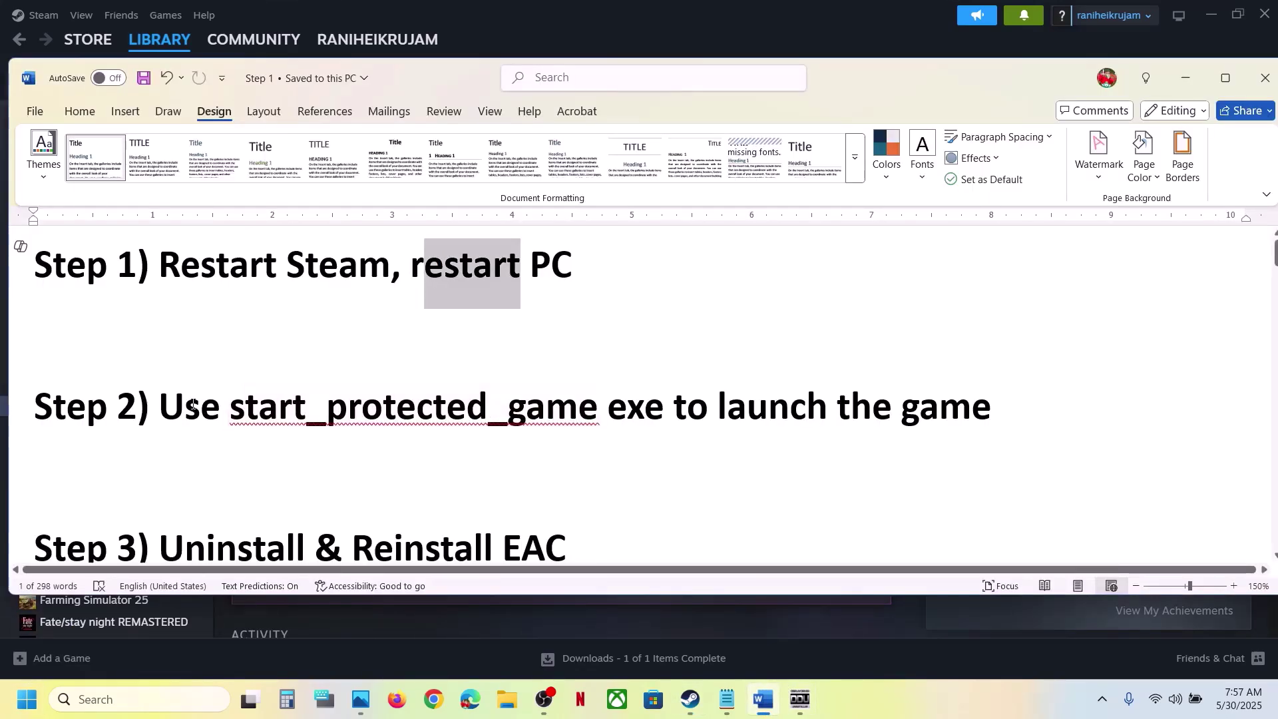
drag(174, 403, 833, 406)
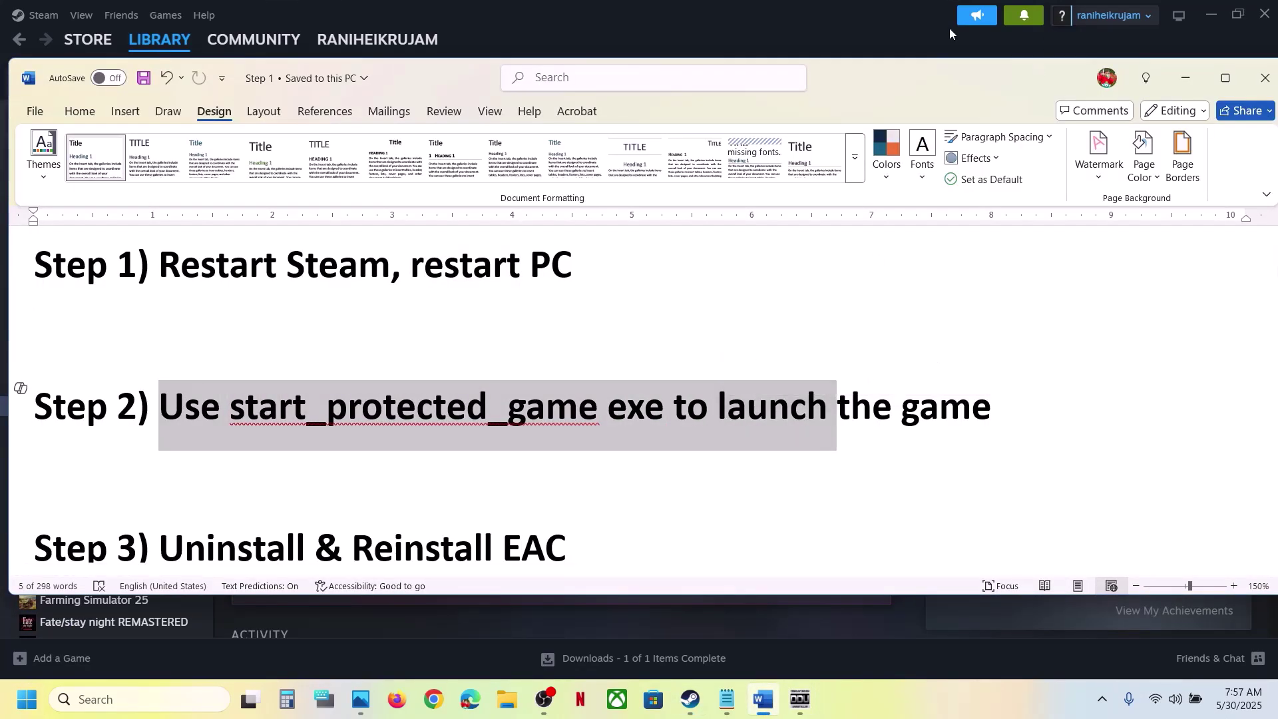
click(899, 30)
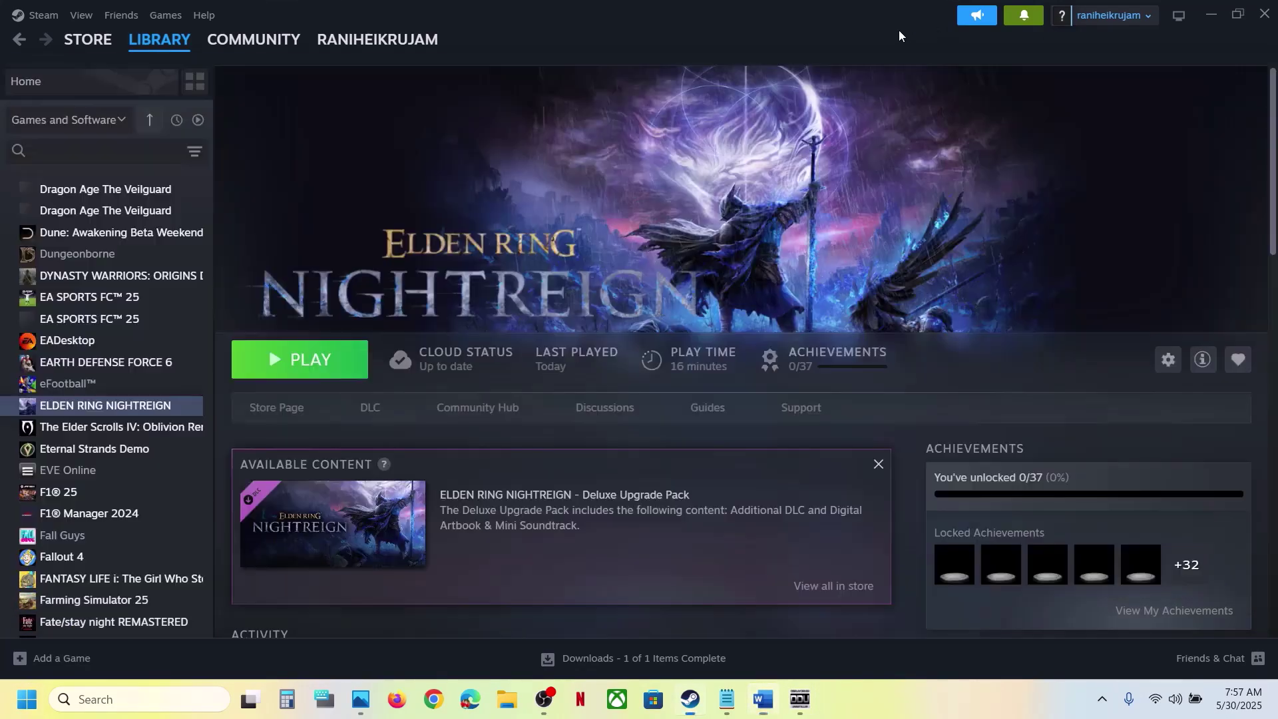
right_click(154, 405)
mouse_move(200, 502)
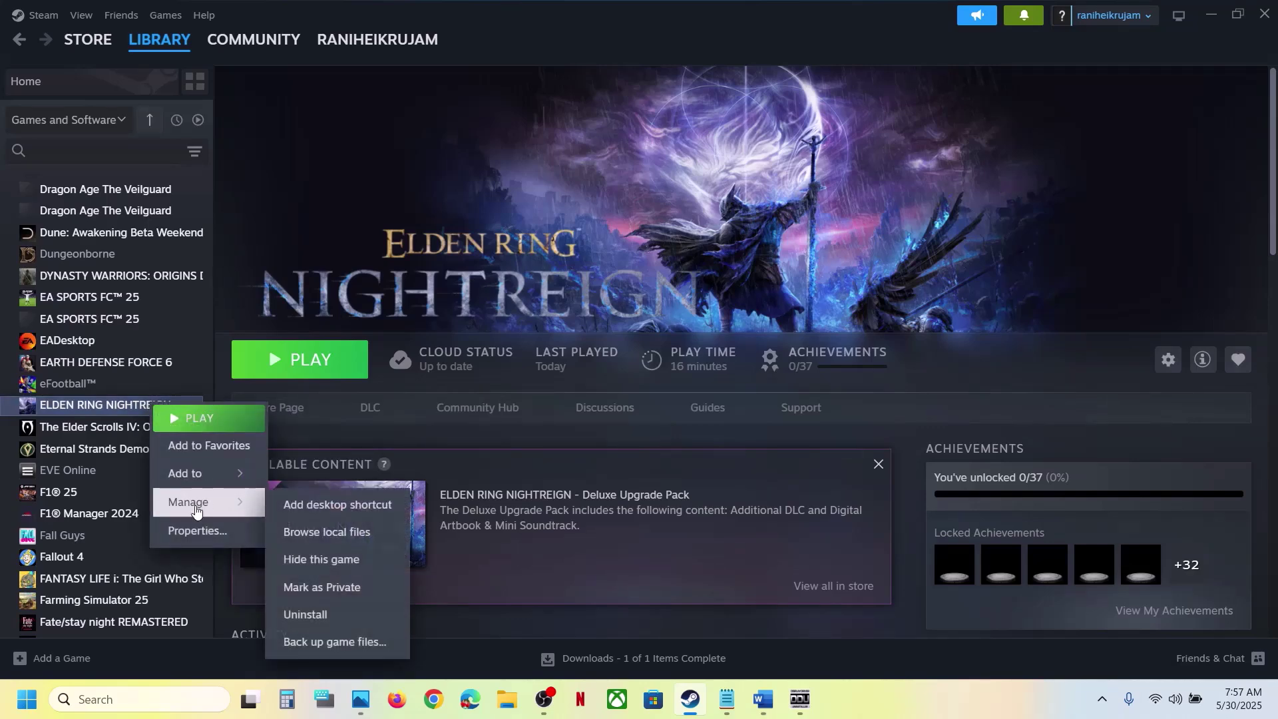
click(341, 526)
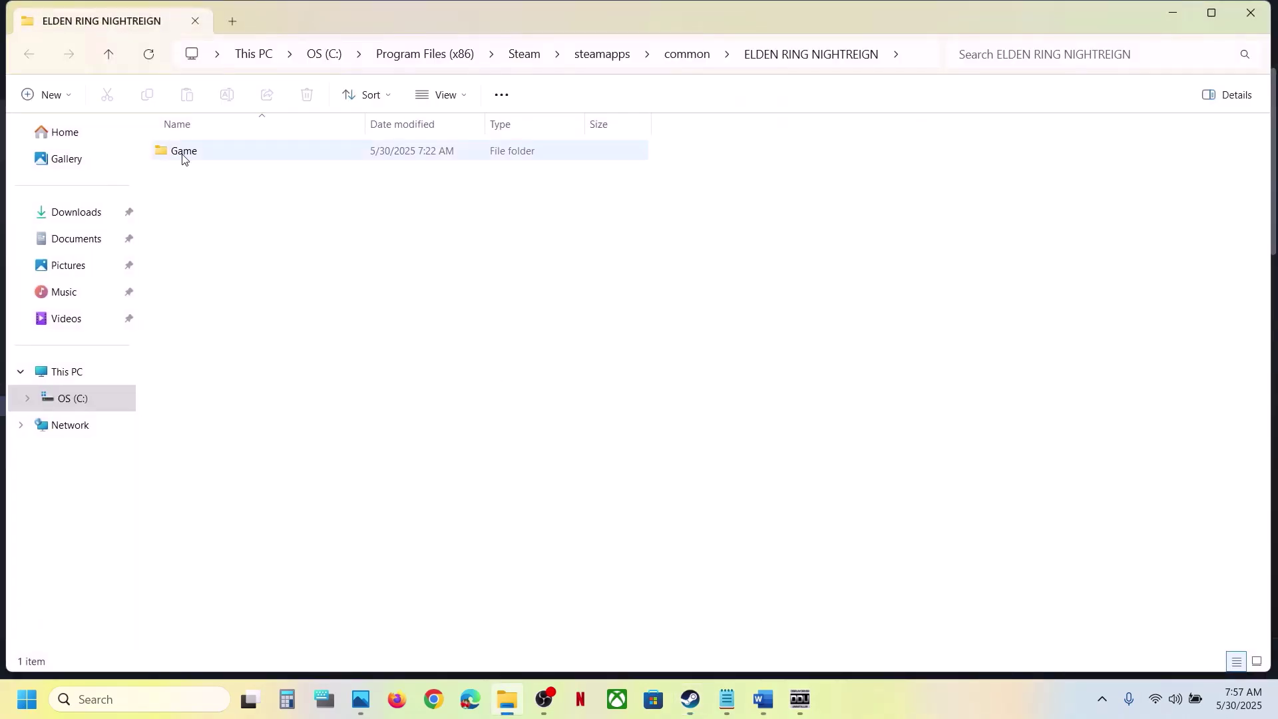
double_click(183, 157)
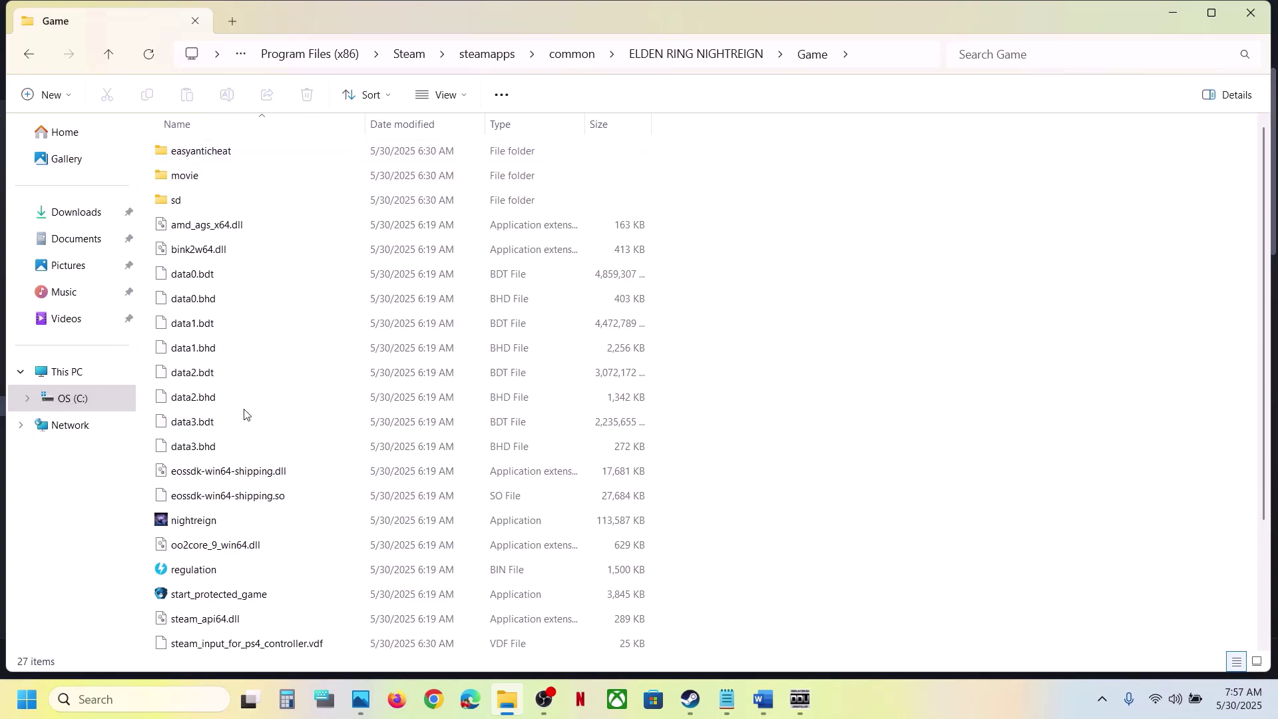
Step: Locate the nightreign and start_protected_game applications in the Game folder and leave start_protected_game selected
scroll(244, 414, down, 3)
click(199, 450)
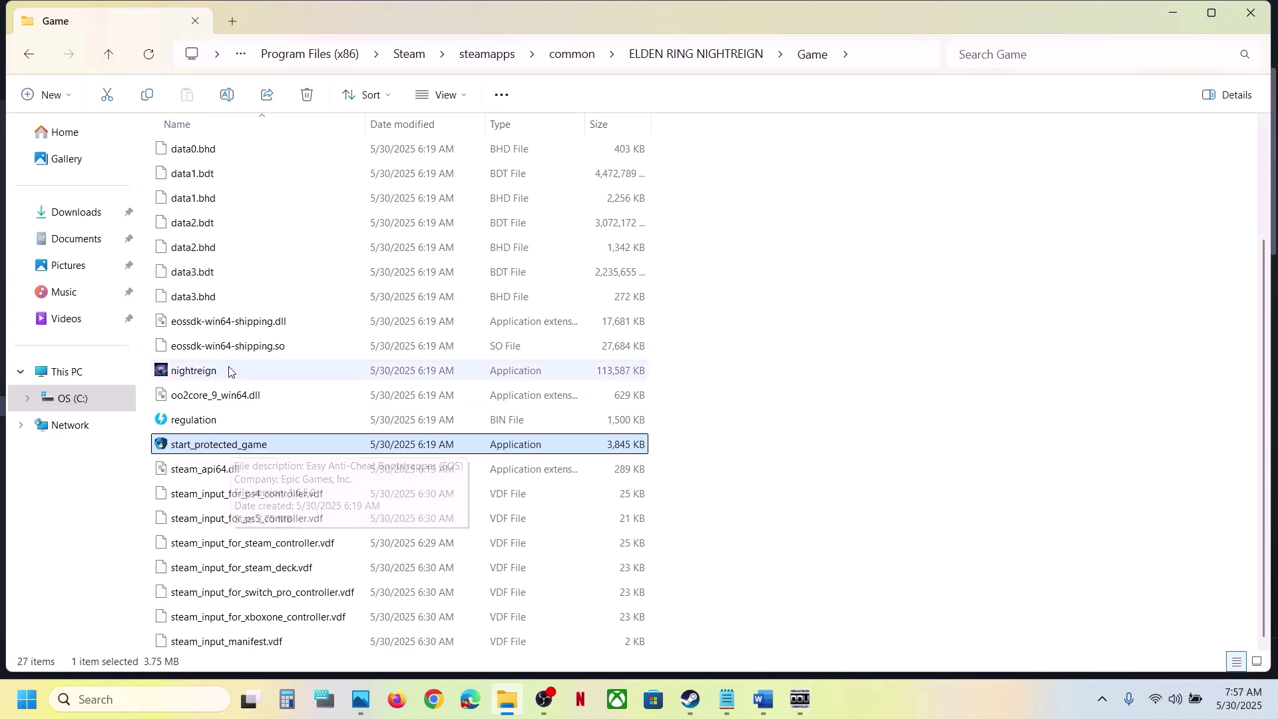
click(210, 373)
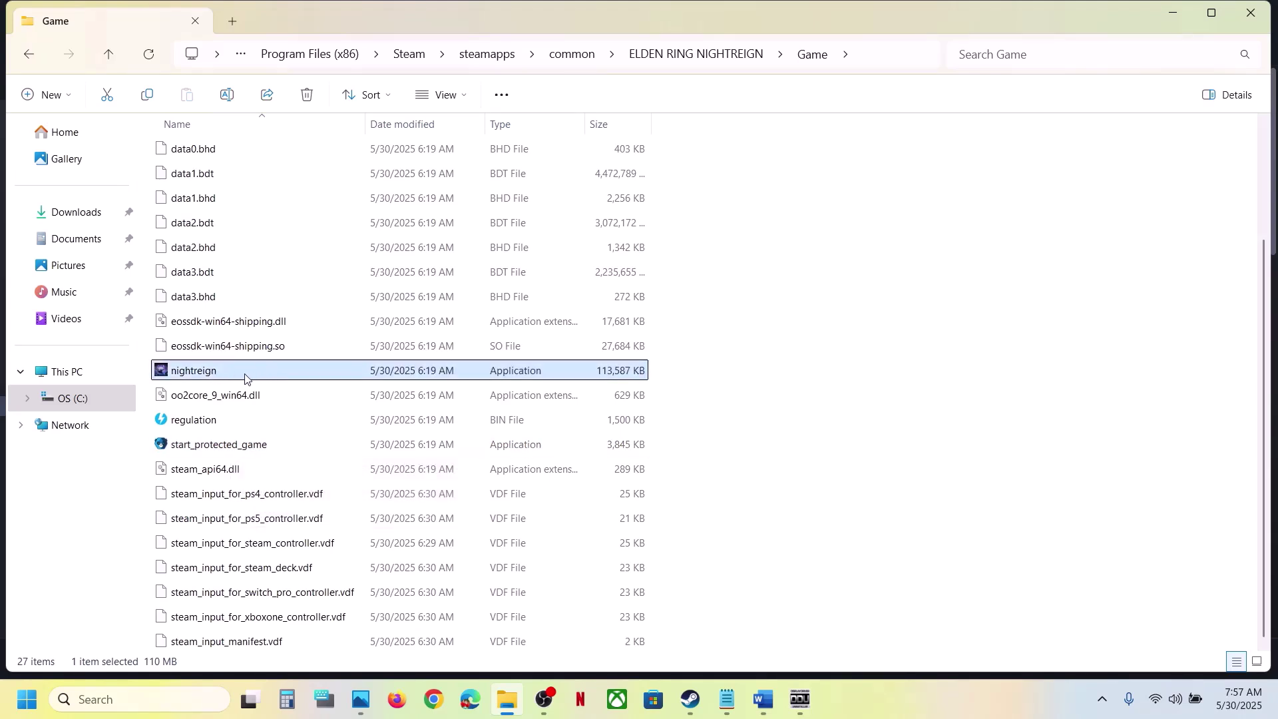
click(230, 450)
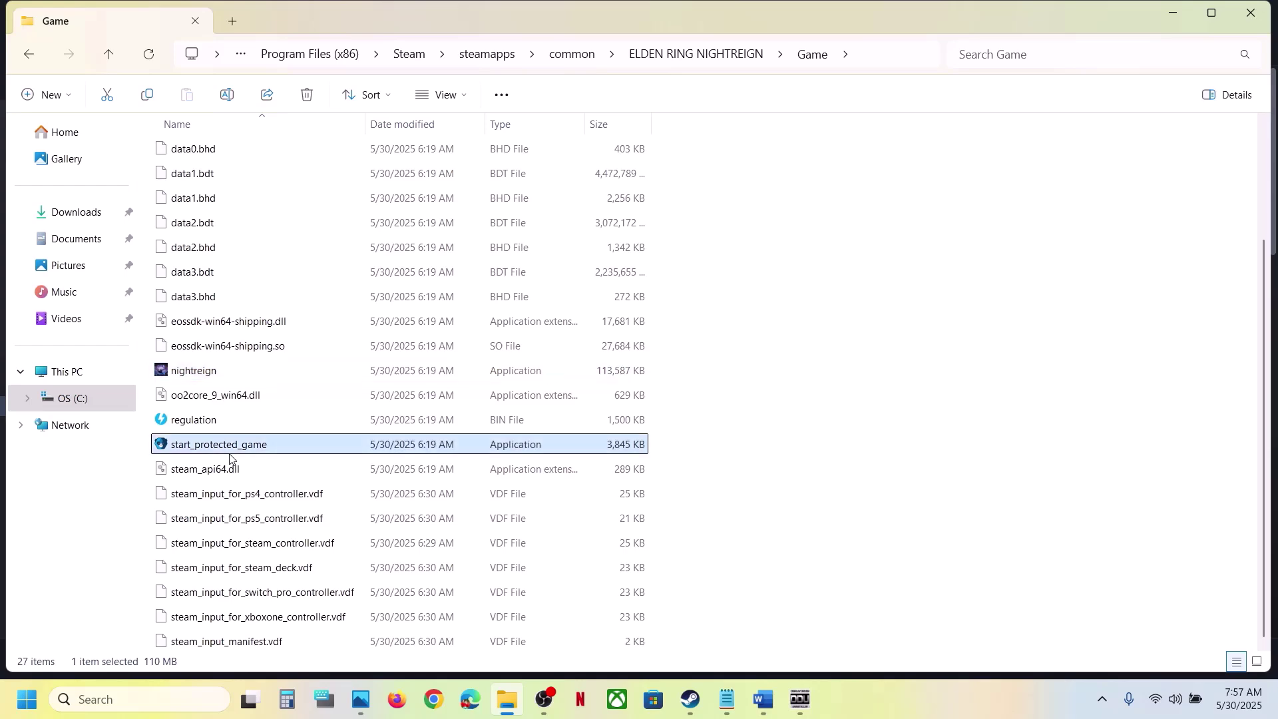
Step: Switch to the Word document and highlight the Step 3 instruction "Uninstall & Reinstall EAC"
click(764, 701)
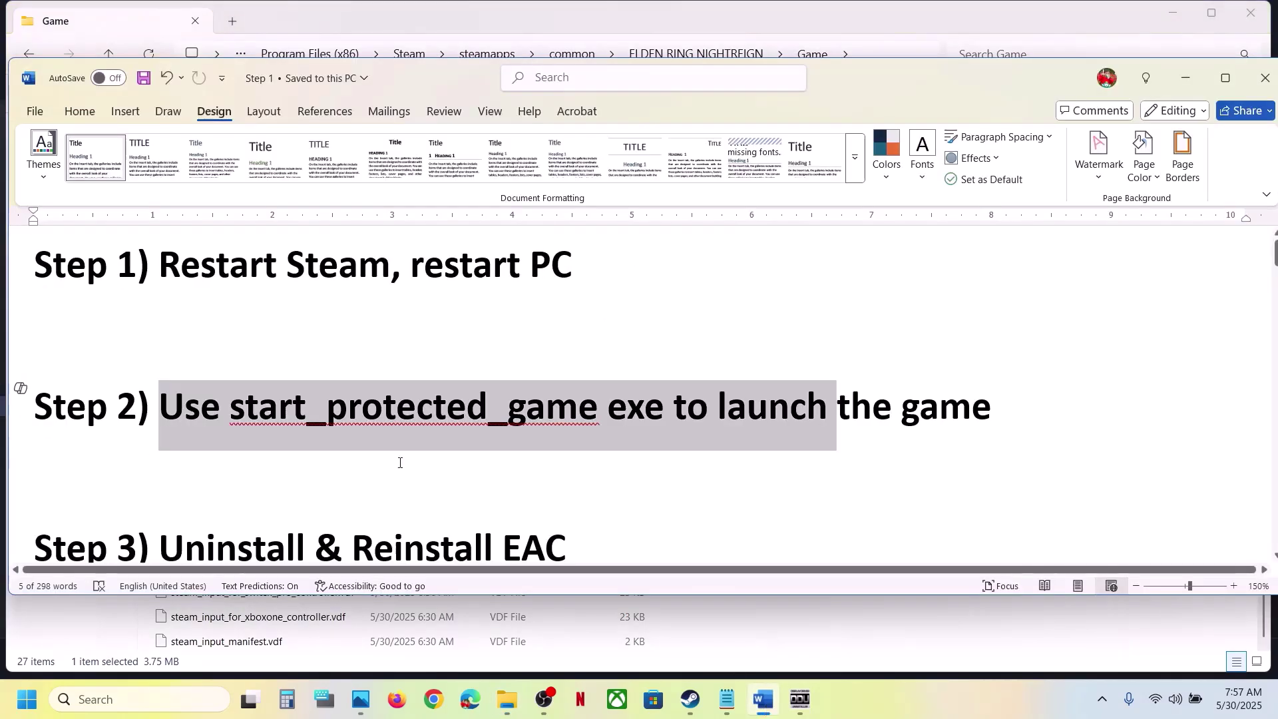
scroll(398, 461, down, 2)
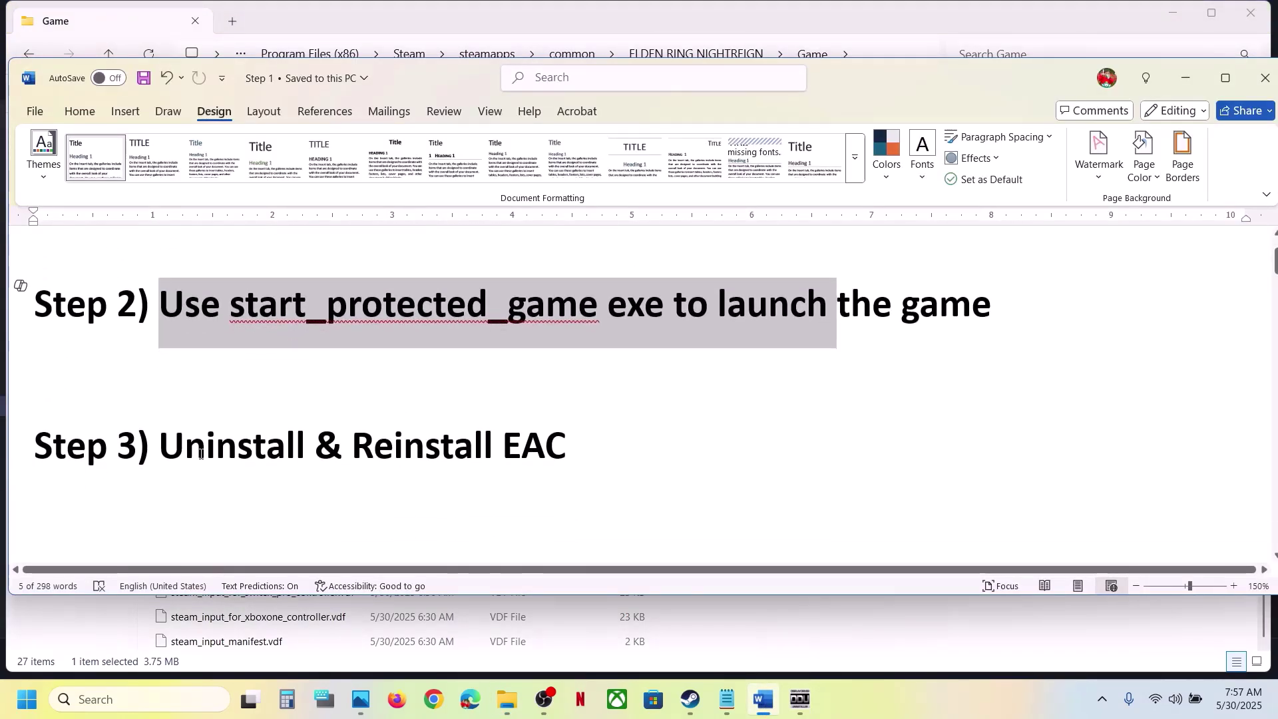
drag(200, 454, 566, 453)
Step: Switch to Steam, browse ELDEN RING NIGHTREIGN's local files and open the easyanticheat folder inside Game
click(690, 700)
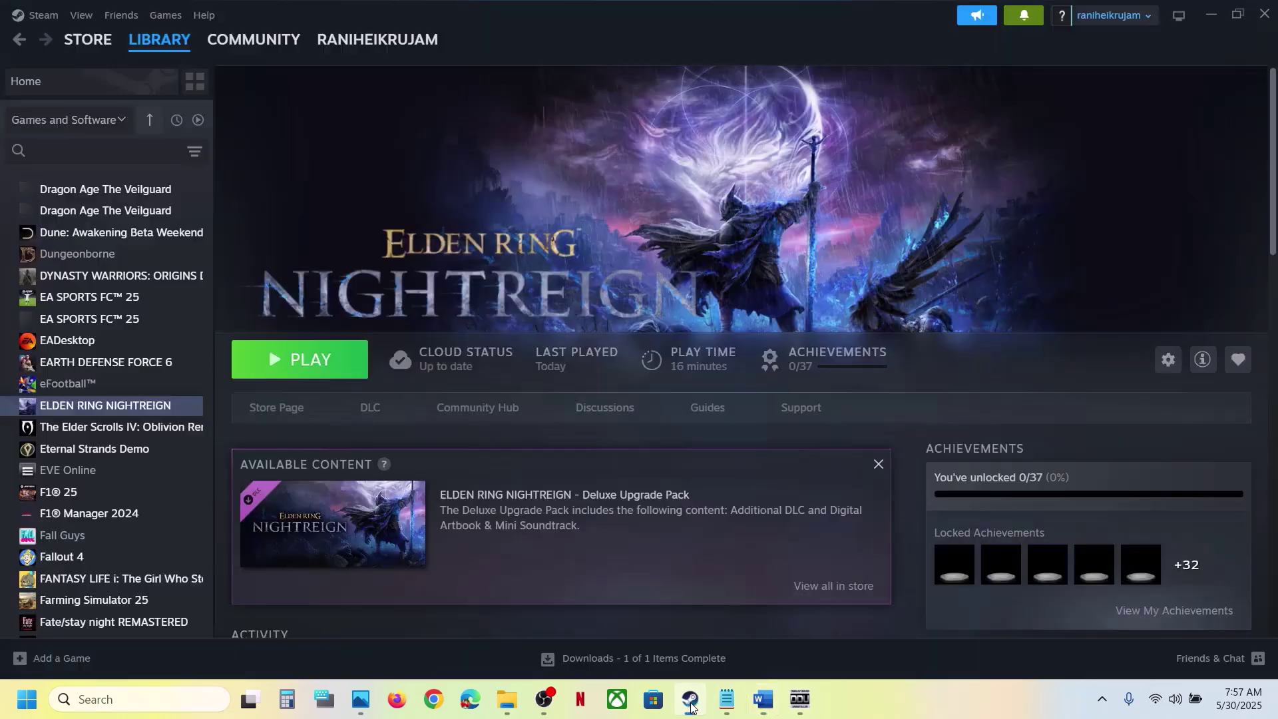
right_click(96, 411)
mouse_move(133, 509)
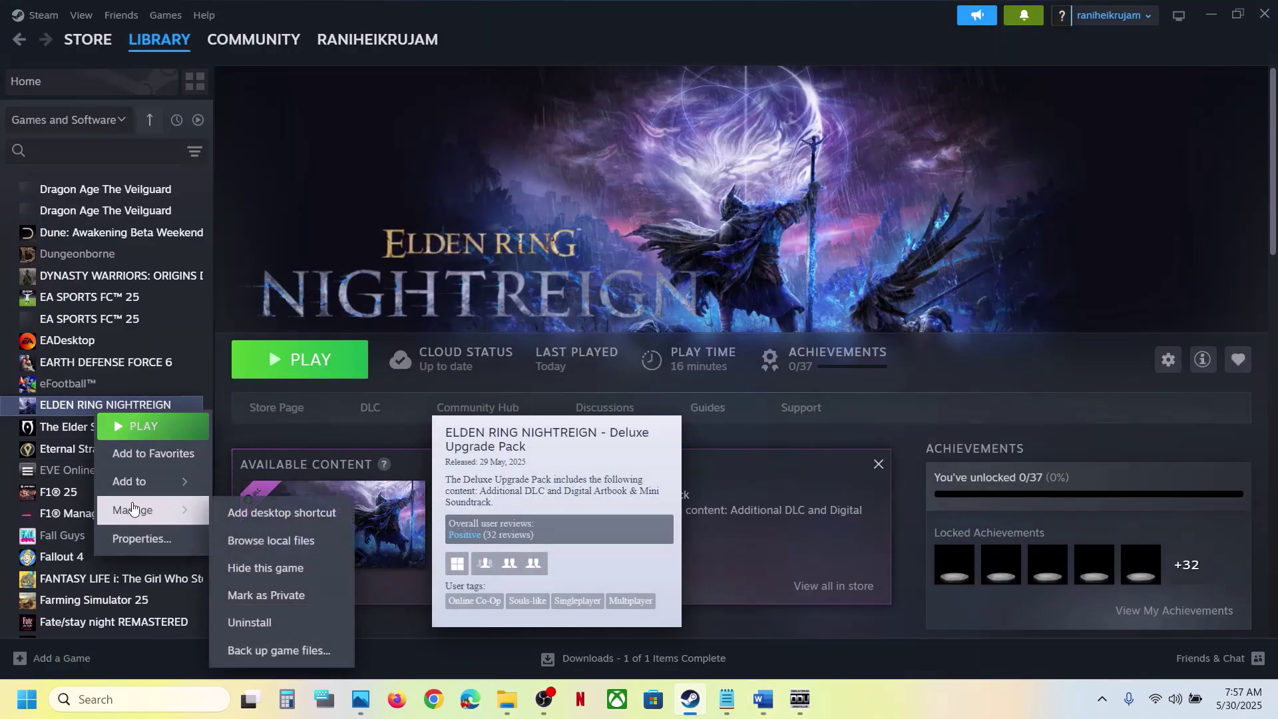
click(269, 541)
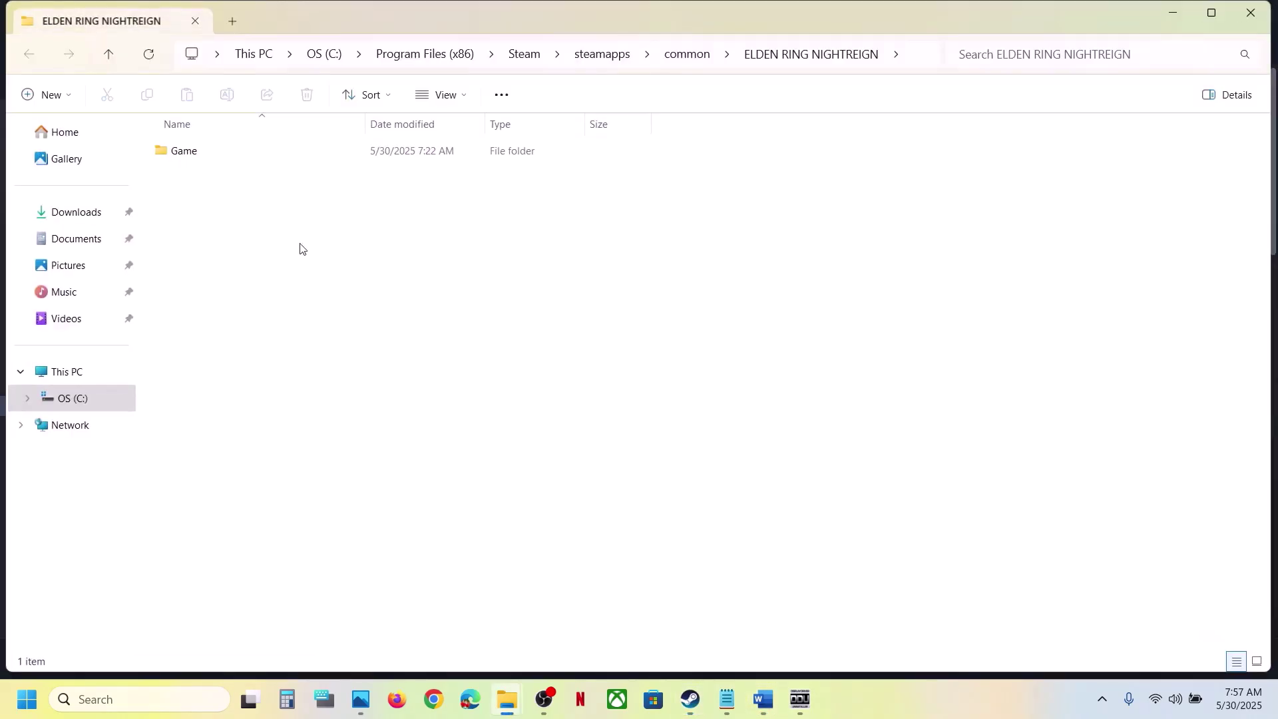
double_click(206, 151)
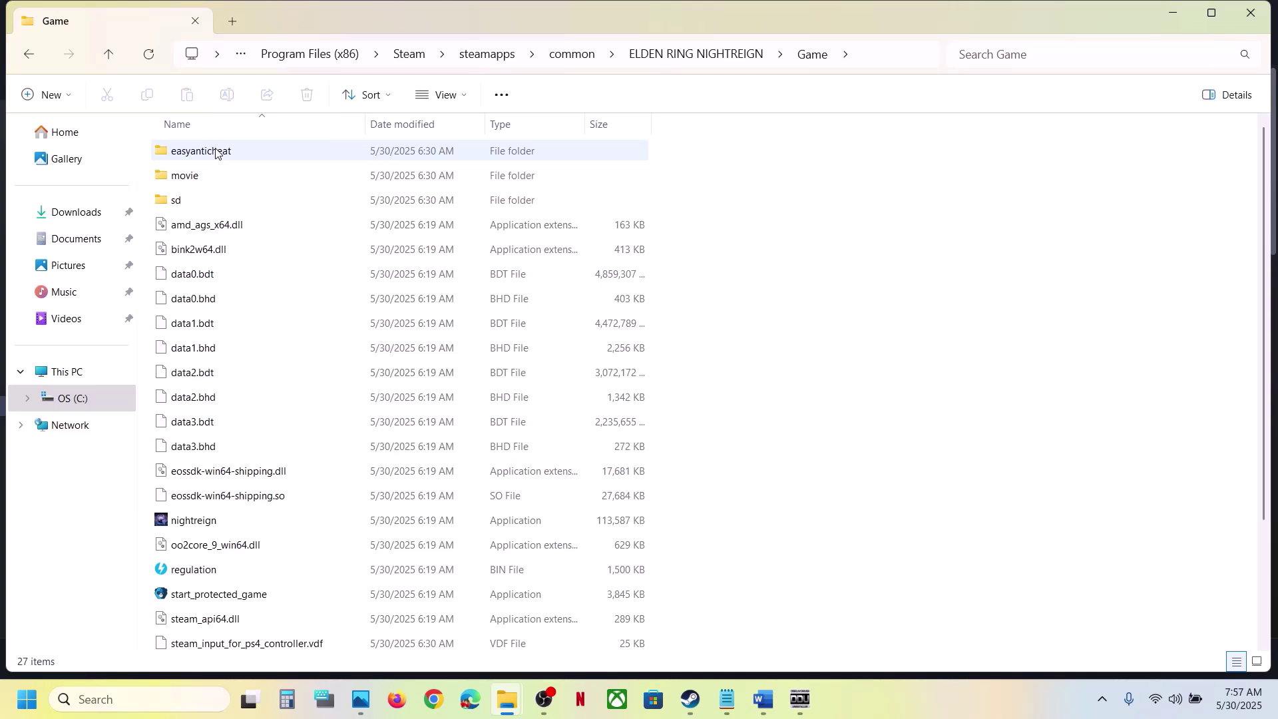
double_click(216, 152)
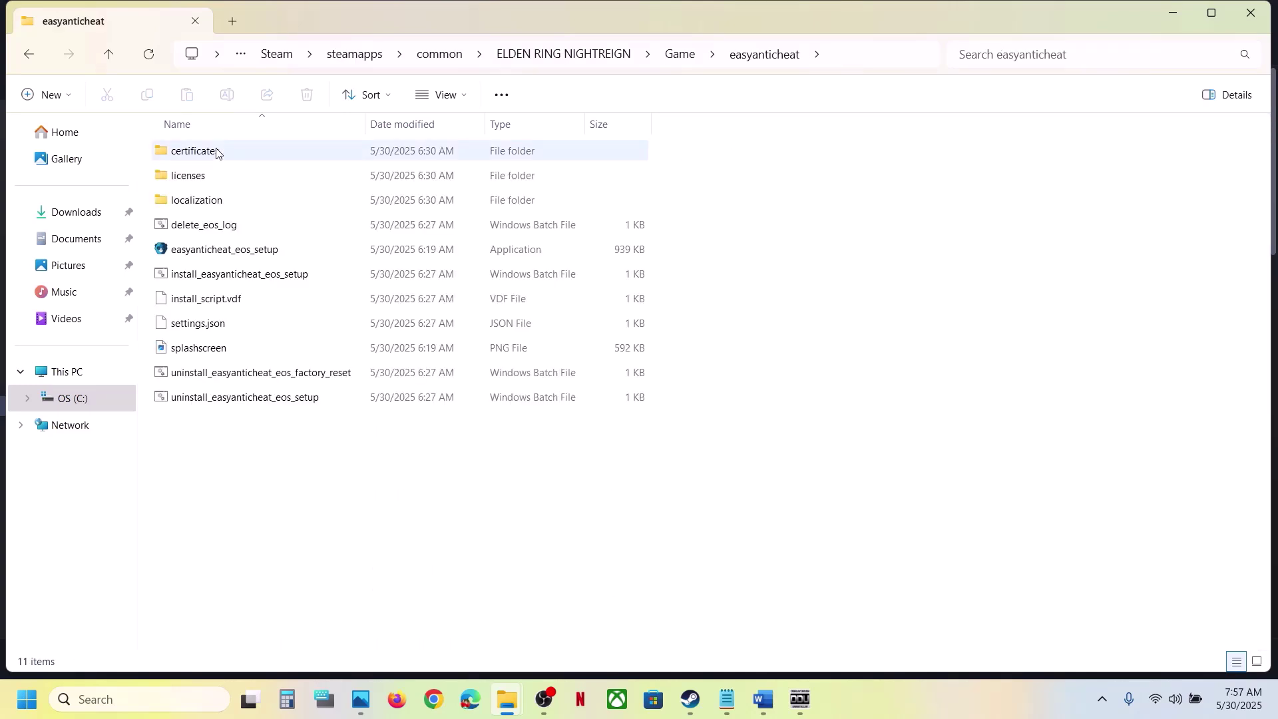
Step: Run the uninstall_easyanticheat_eos_setup batch file and dismiss its console window
click(211, 398)
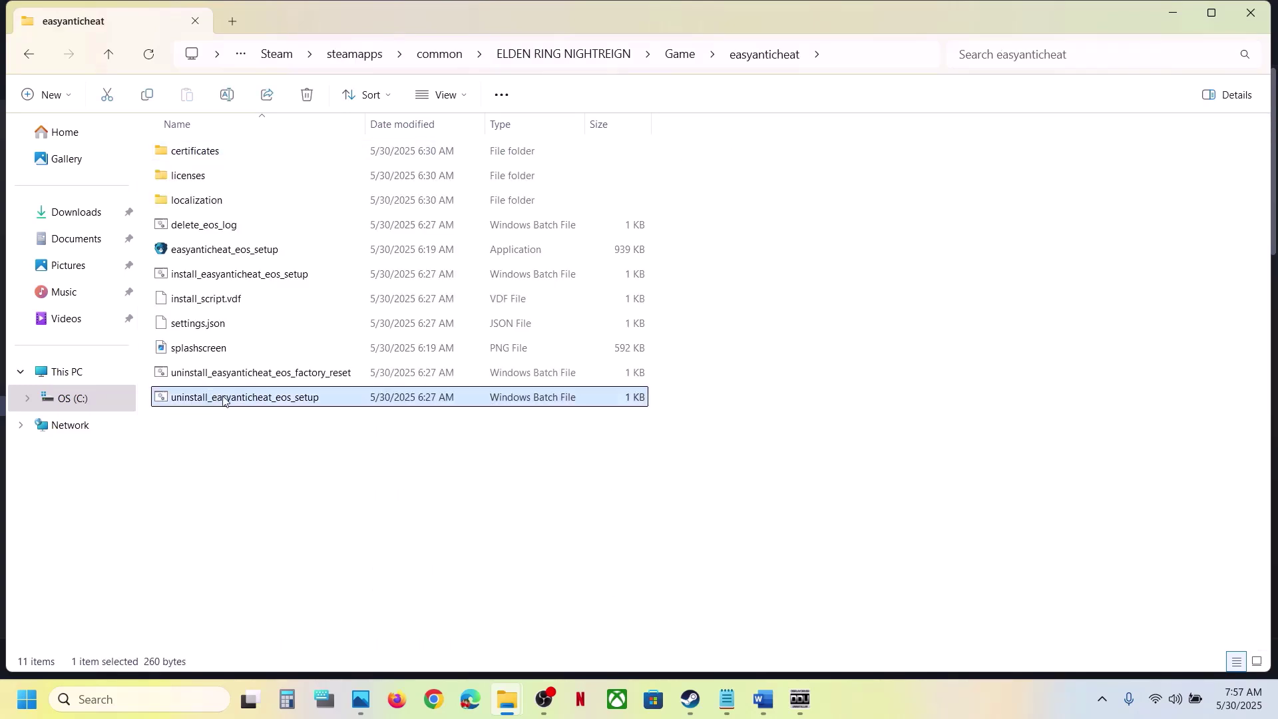
double_click(295, 400)
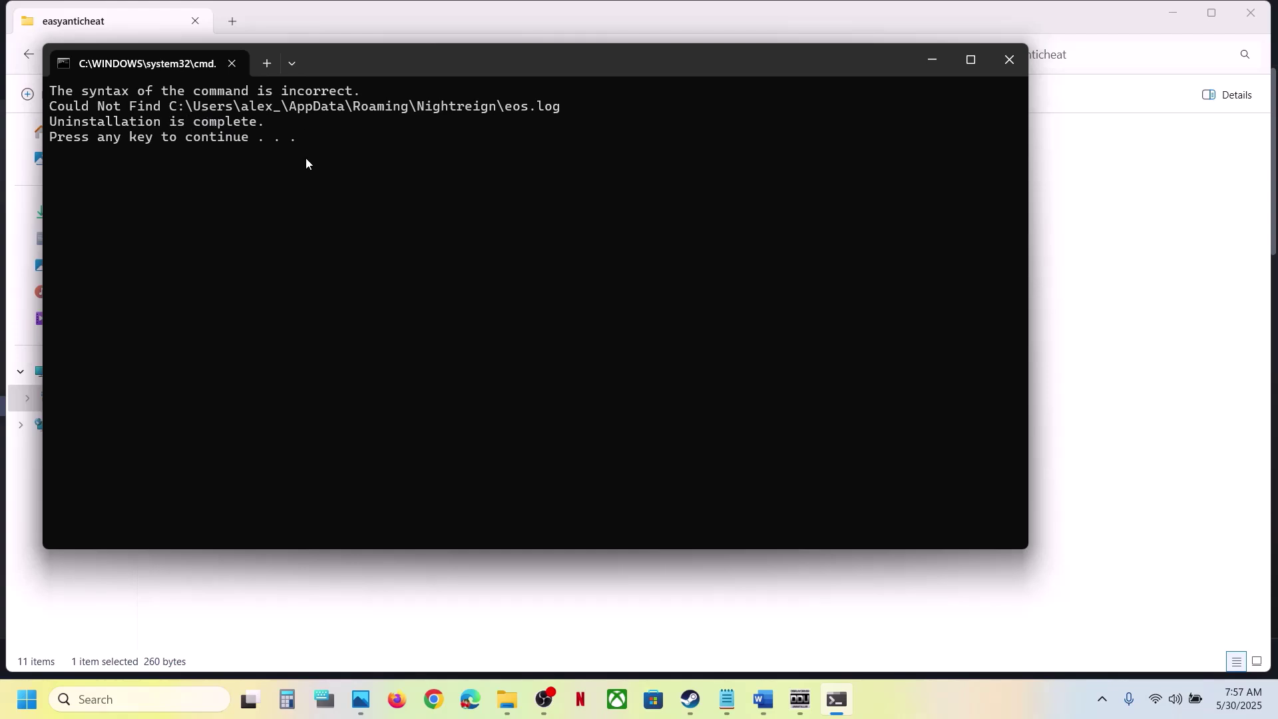
key(Return)
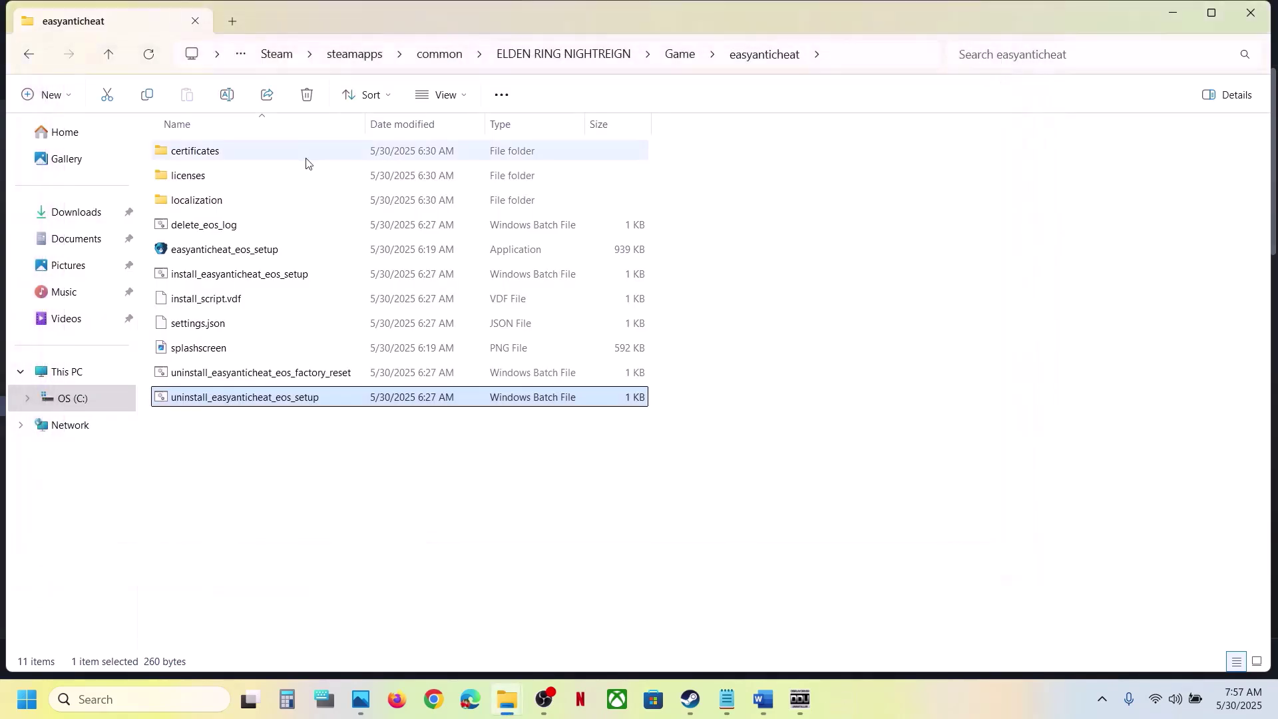
Step: Run the uninstall_easyanticheat_eos_factory_reset batch file and dismiss its console window
click(217, 374)
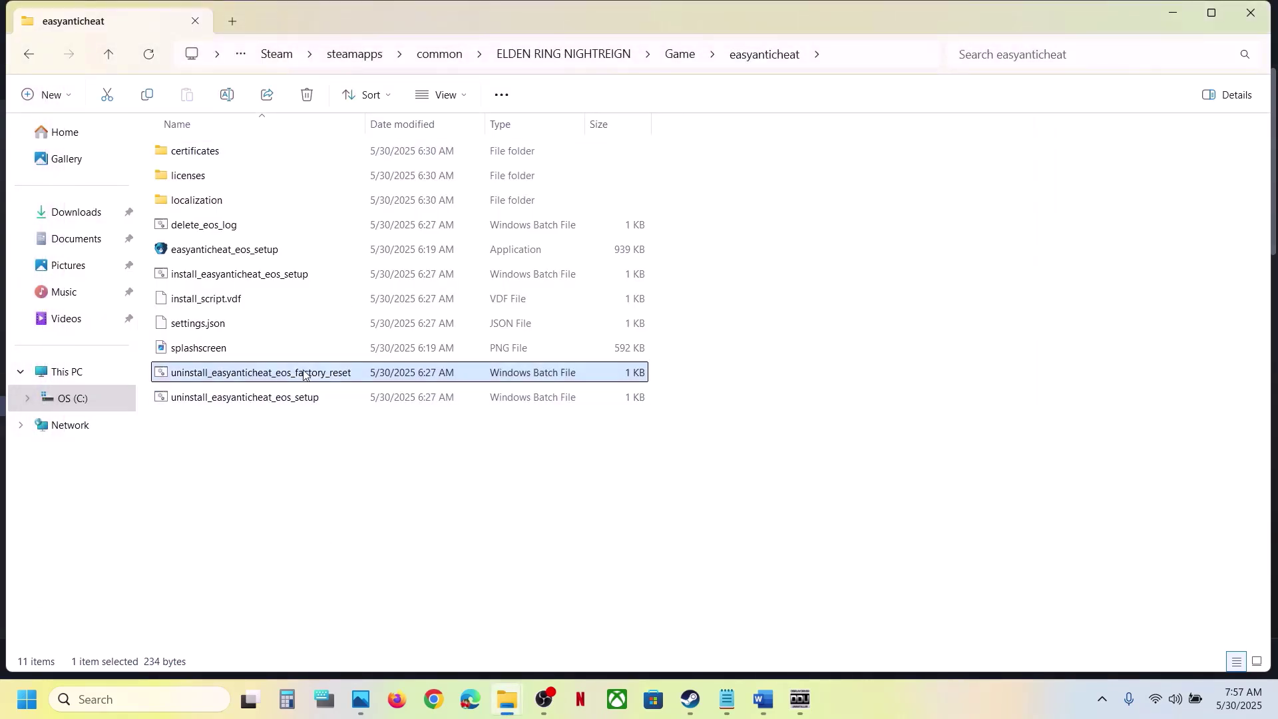
double_click(267, 375)
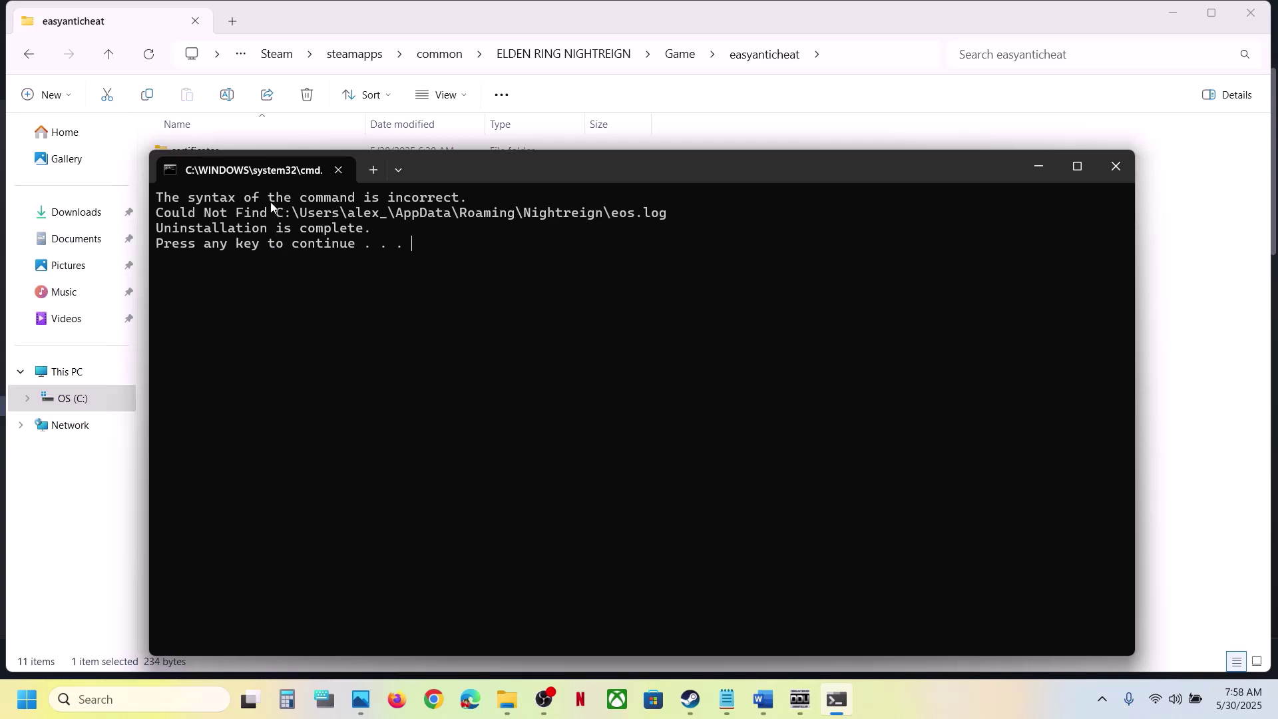
key(Return)
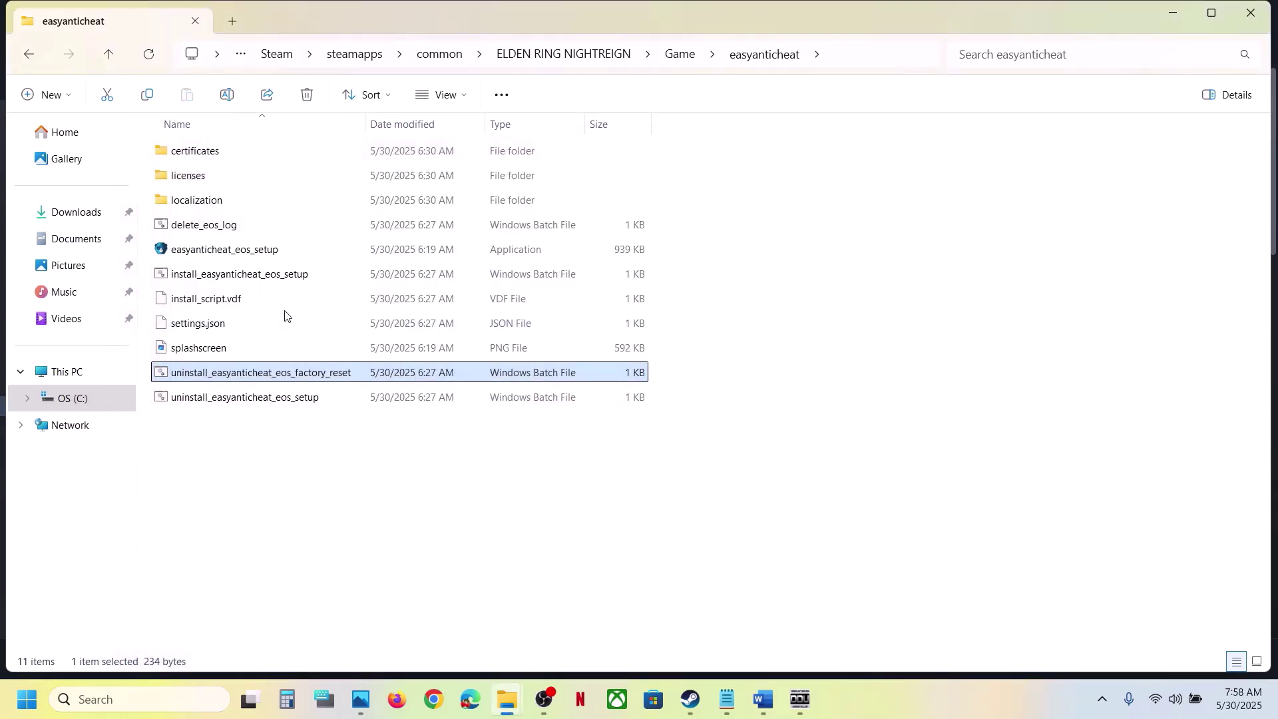
Step: Reinstall Easy Anti-Cheat with the install_easyanticheat_eos_setup batch file and dismiss its console window
click(207, 283)
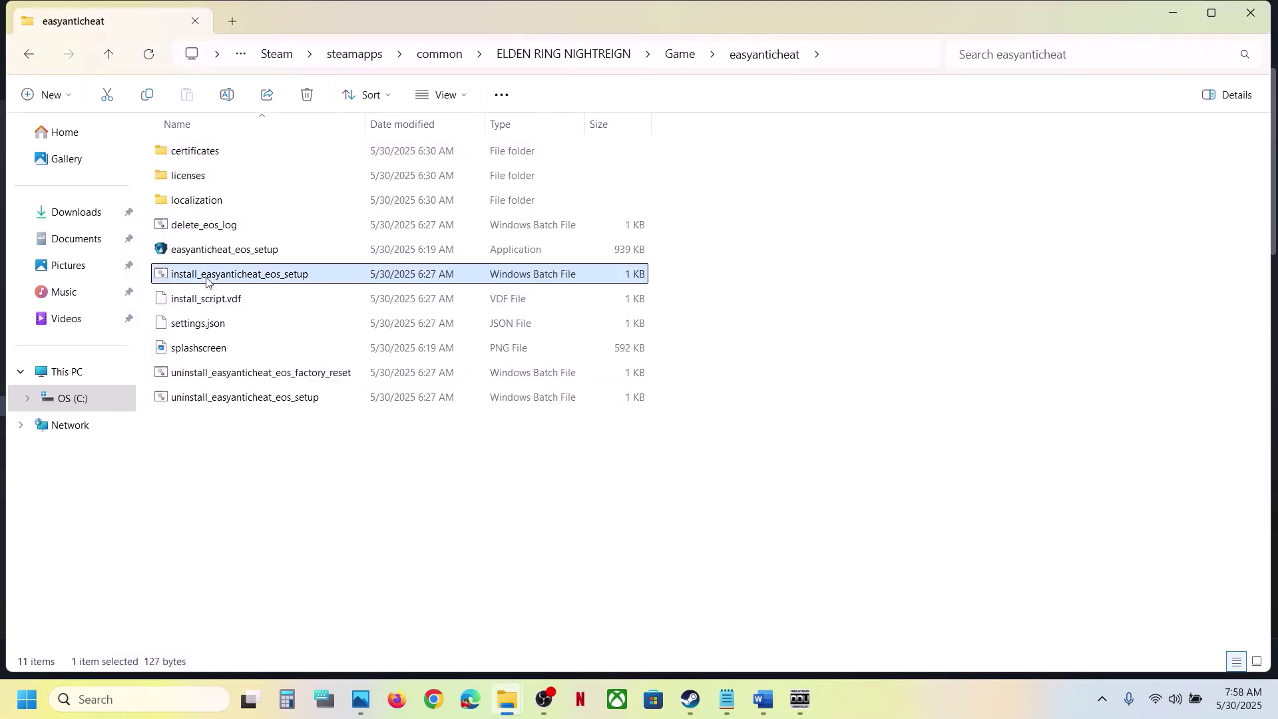
double_click(259, 279)
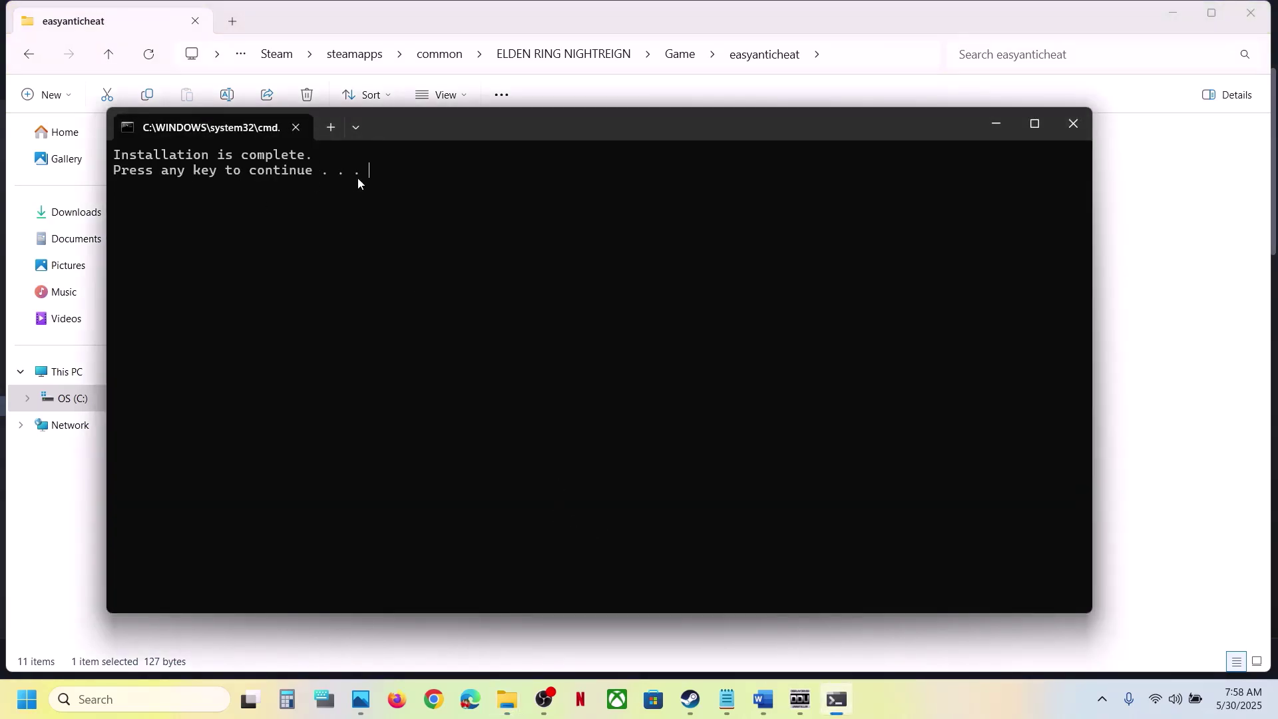
key(Return)
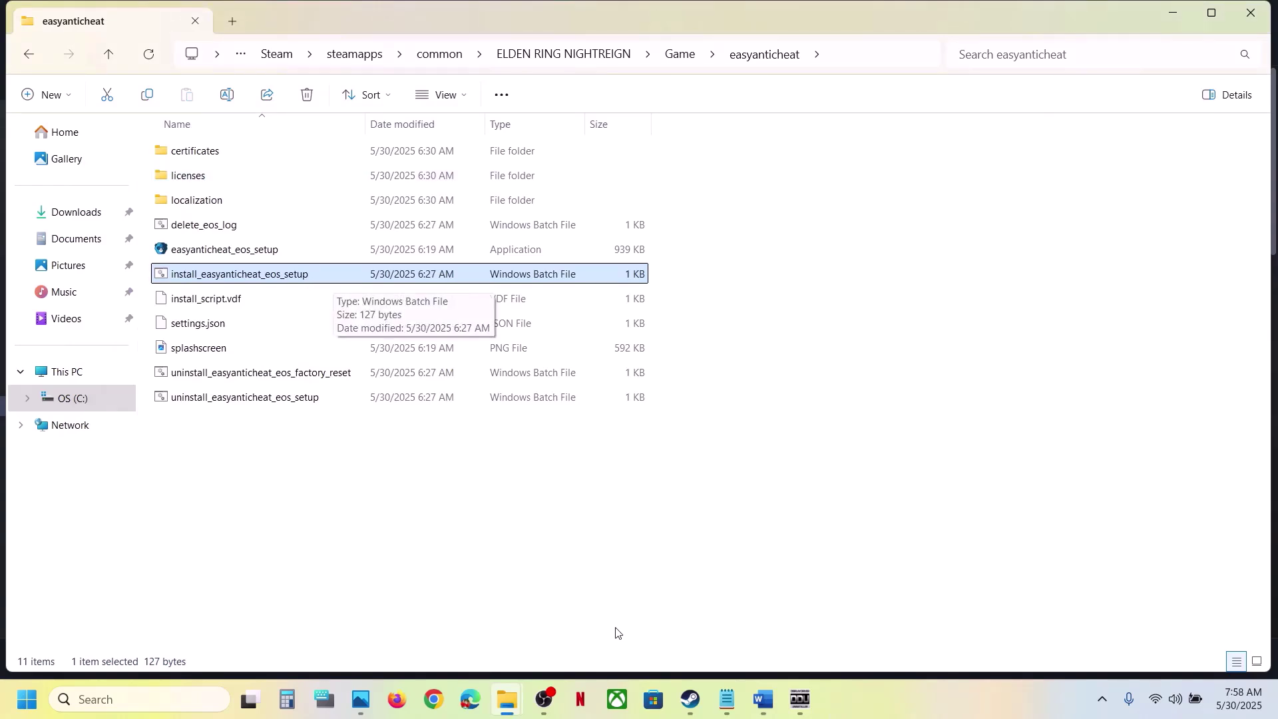
Step: Launch the easyanticheat_eos_setup application from the easyanticheat folder and return to Steam
click(691, 700)
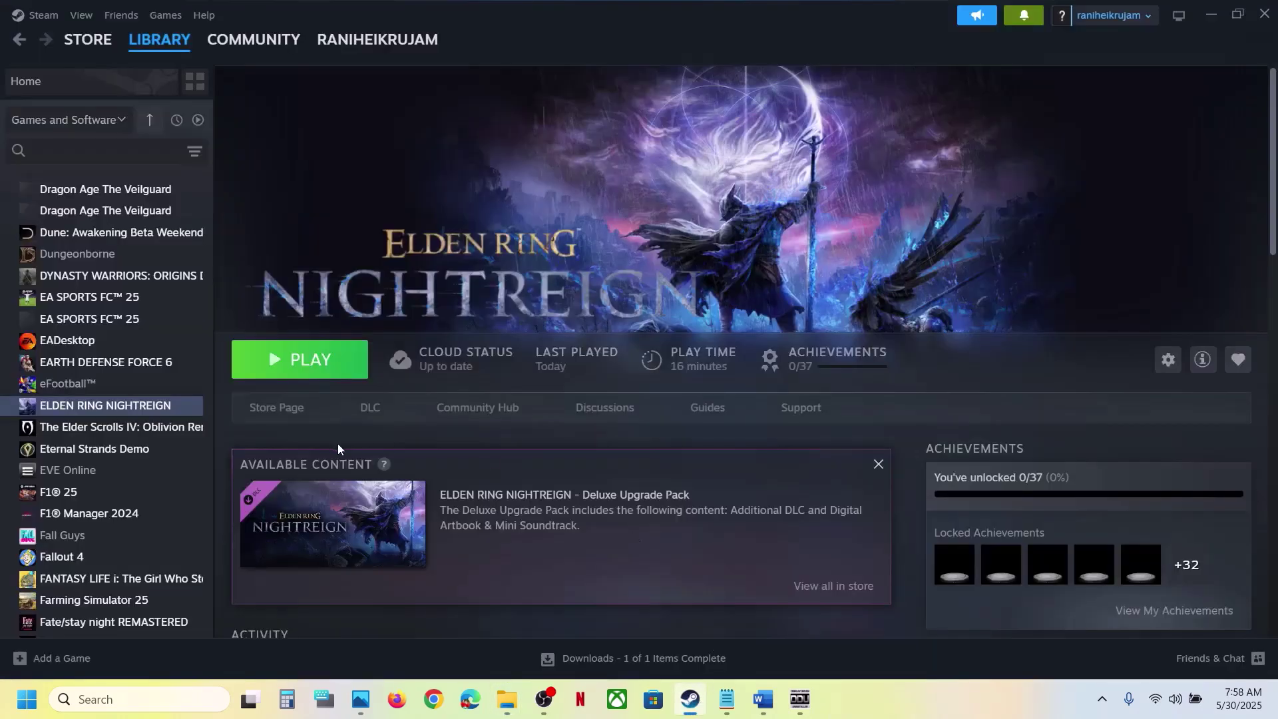
click(690, 699)
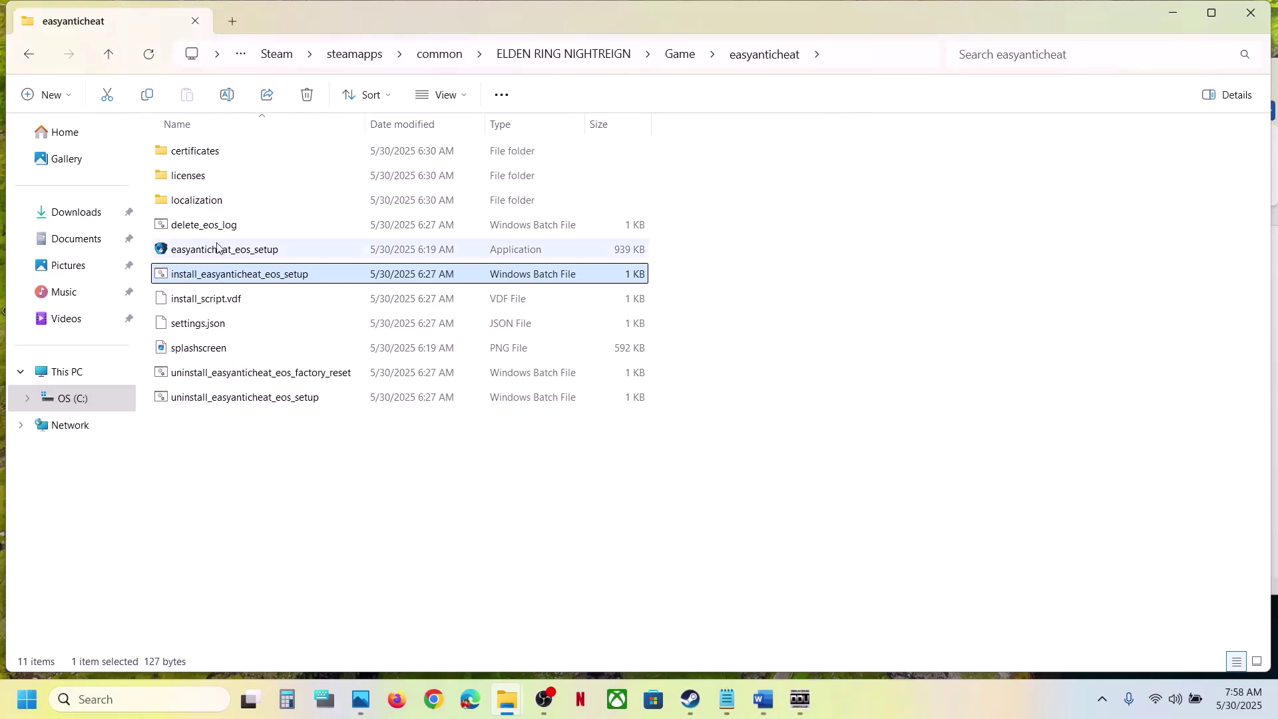
double_click(195, 251)
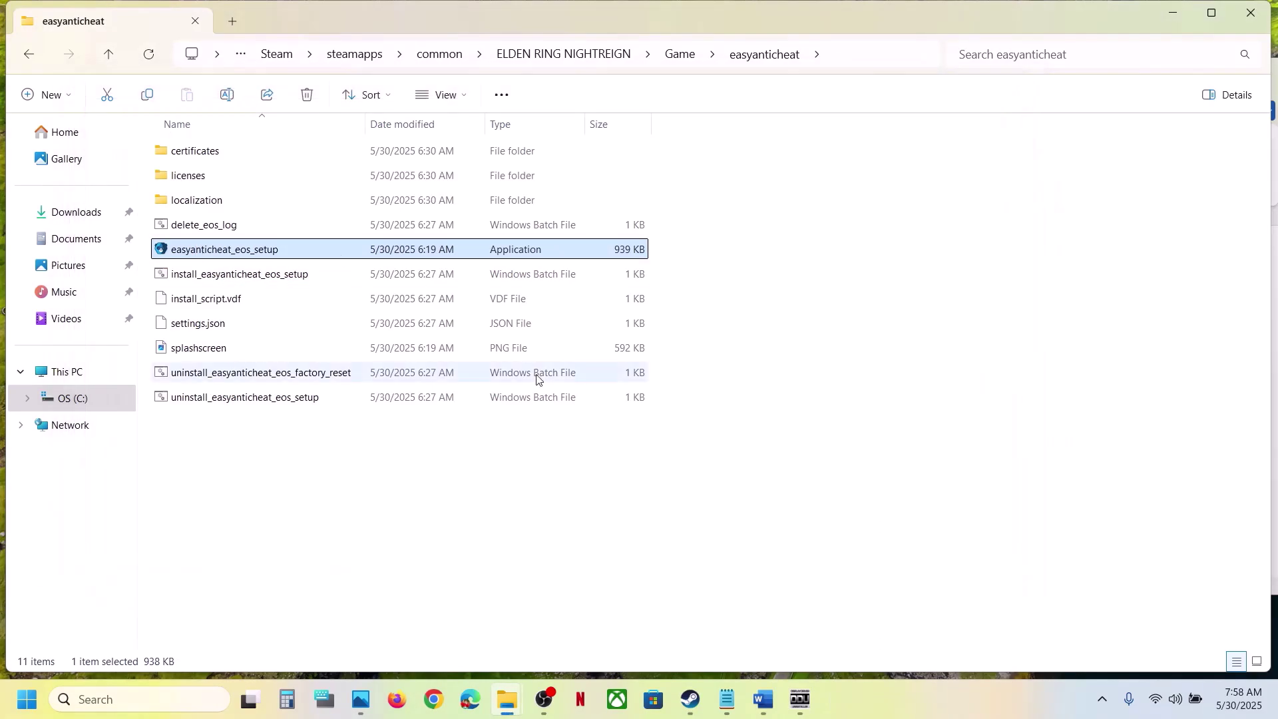
click(691, 699)
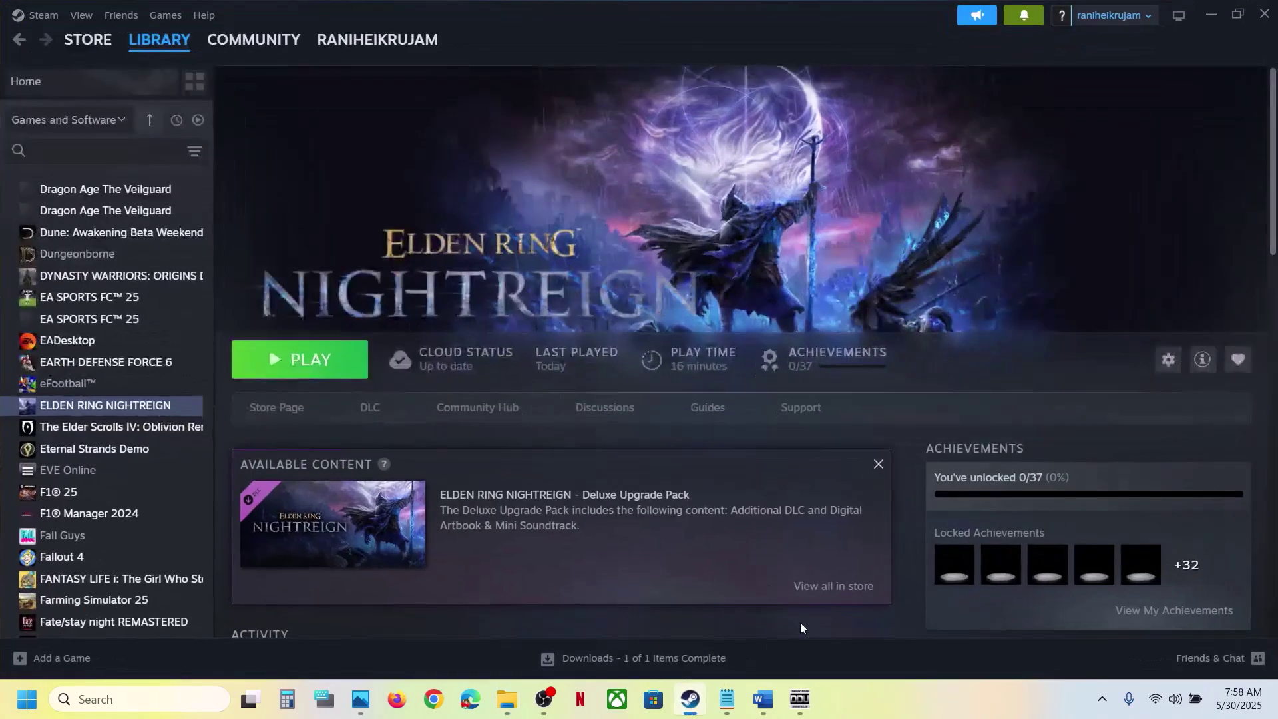
Step: Switch to the Word document and highlight the Step 4 text about running the game as an administrator from the installation folder
click(763, 699)
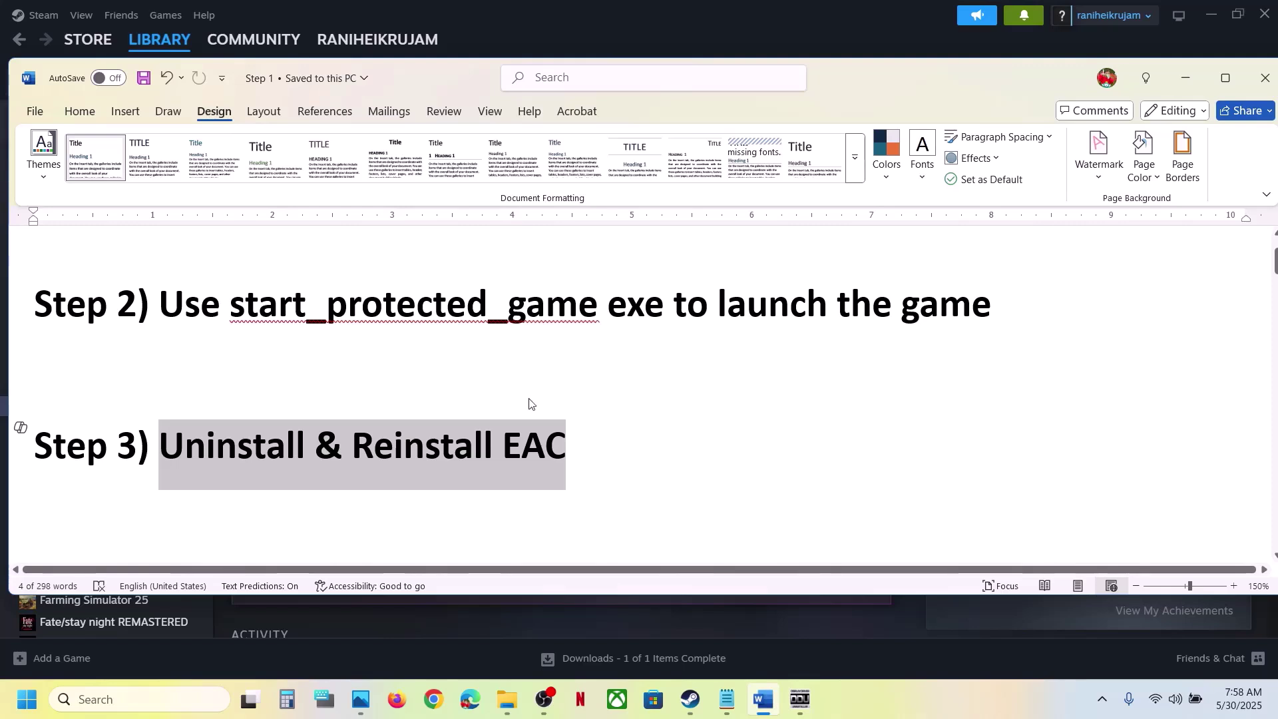
scroll(530, 398, down, 2)
drag(160, 440, 923, 454)
drag(162, 439, 129, 496)
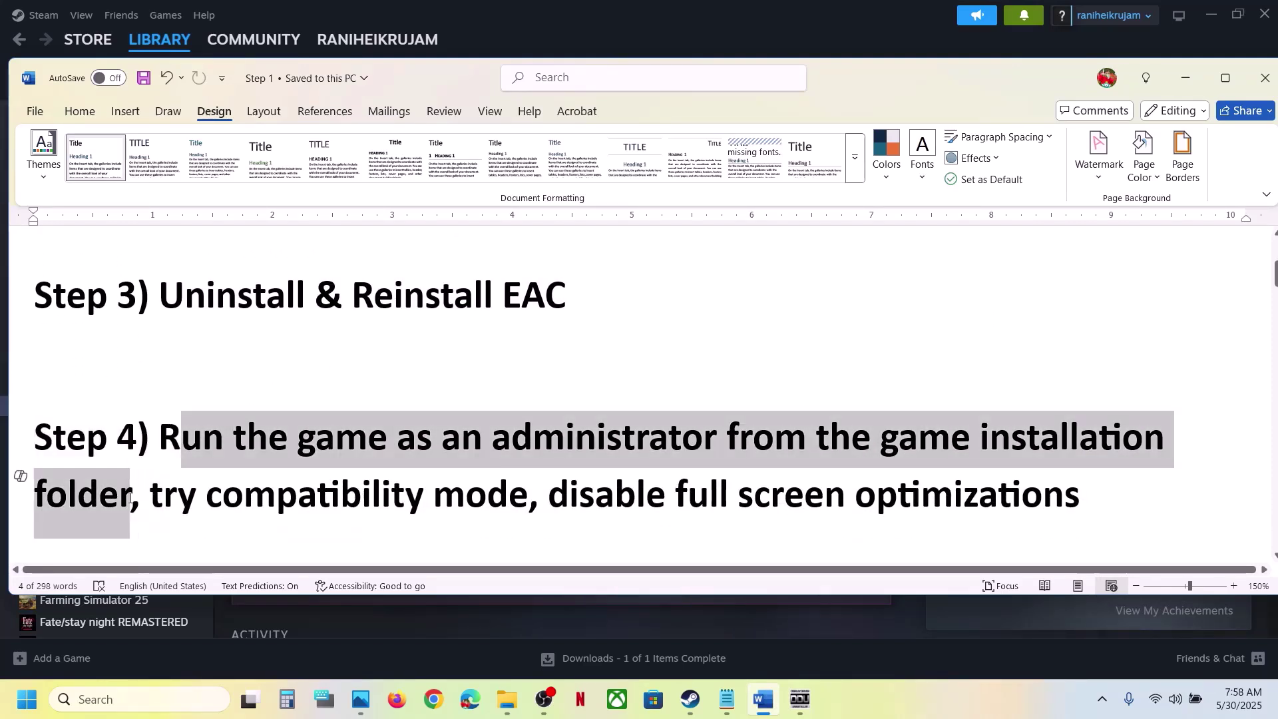
Step: Return to Steam, browse the local files of ELDEN RING NIGHTREIGN and open the Game folder
click(691, 699)
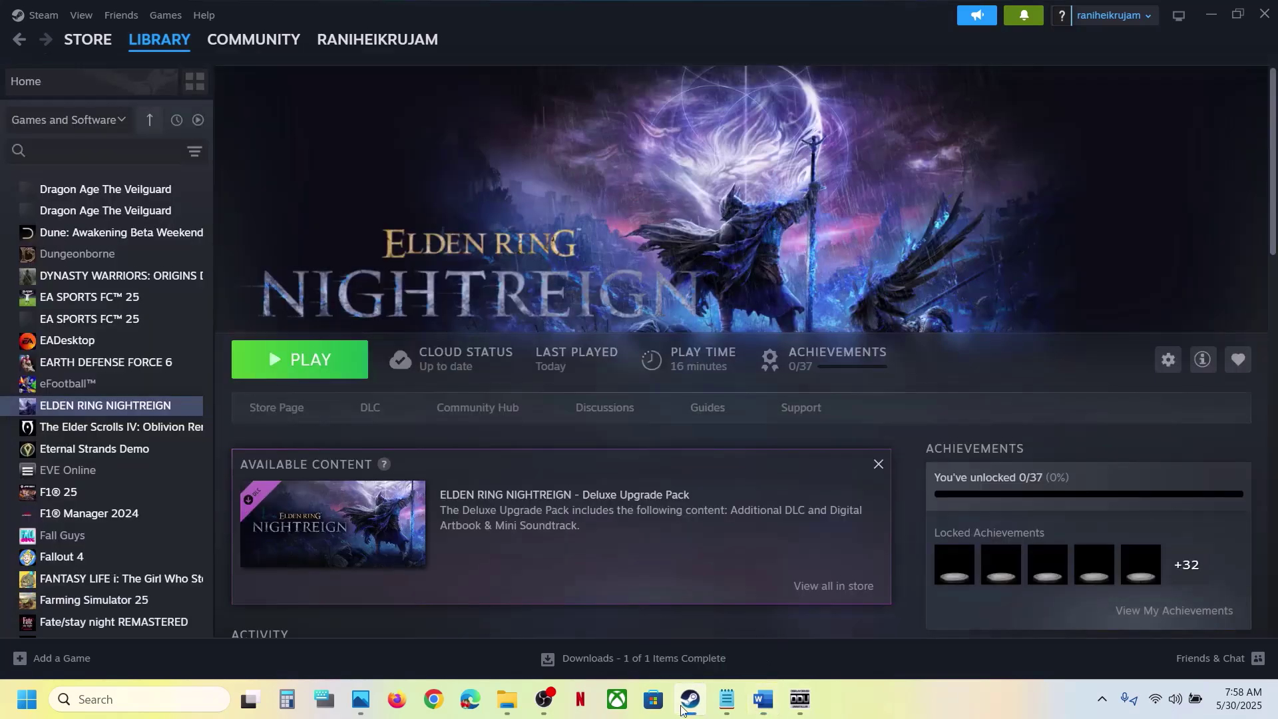
right_click(144, 416)
mouse_move(187, 507)
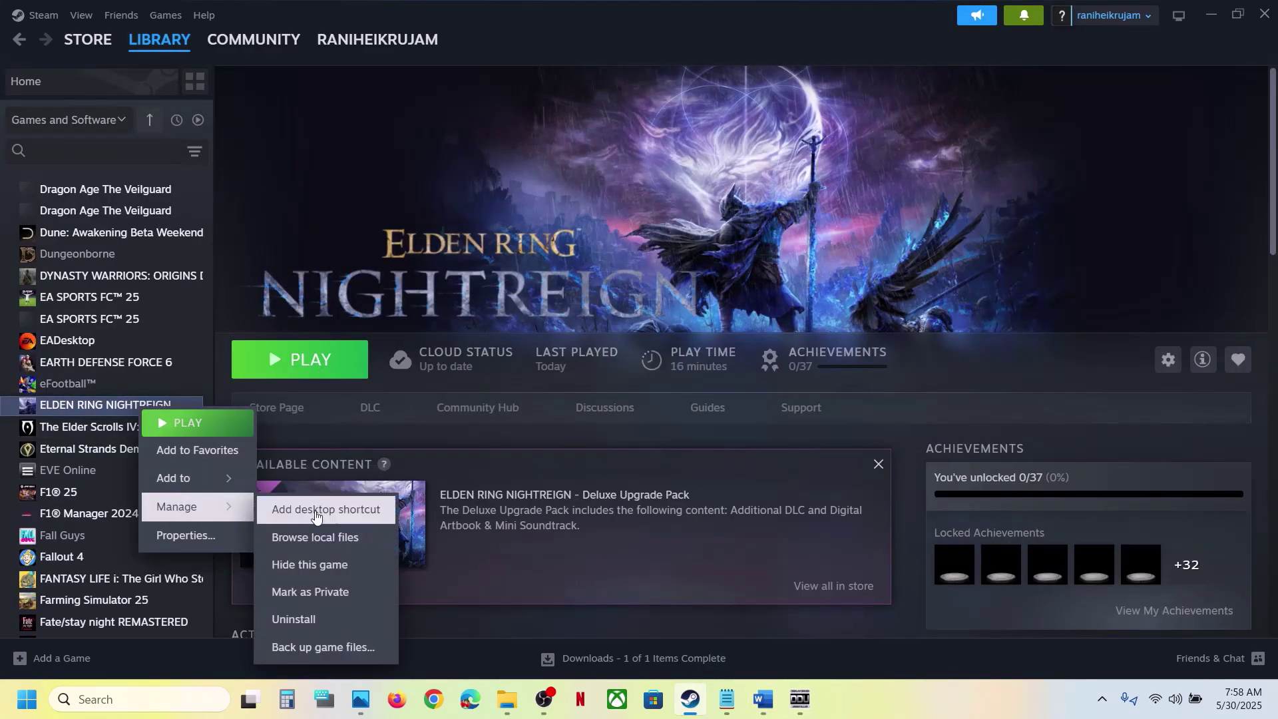
click(316, 537)
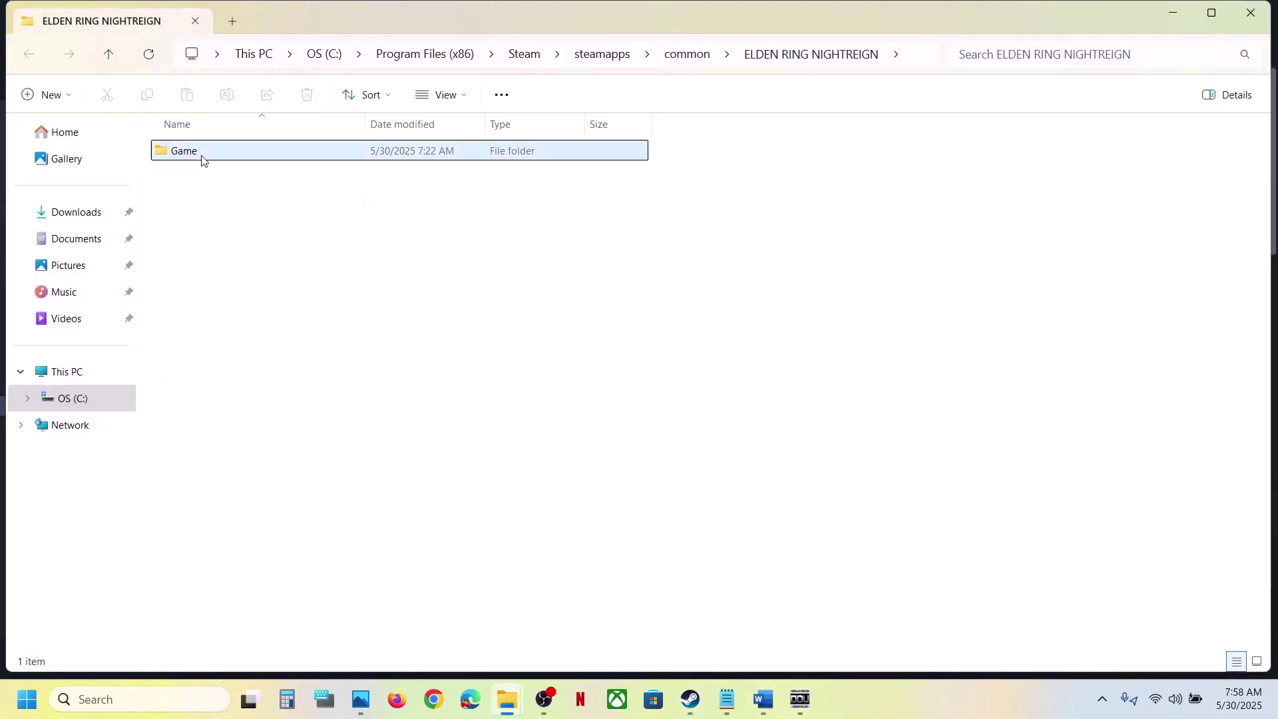
double_click(201, 154)
scroll(229, 222, down, 2)
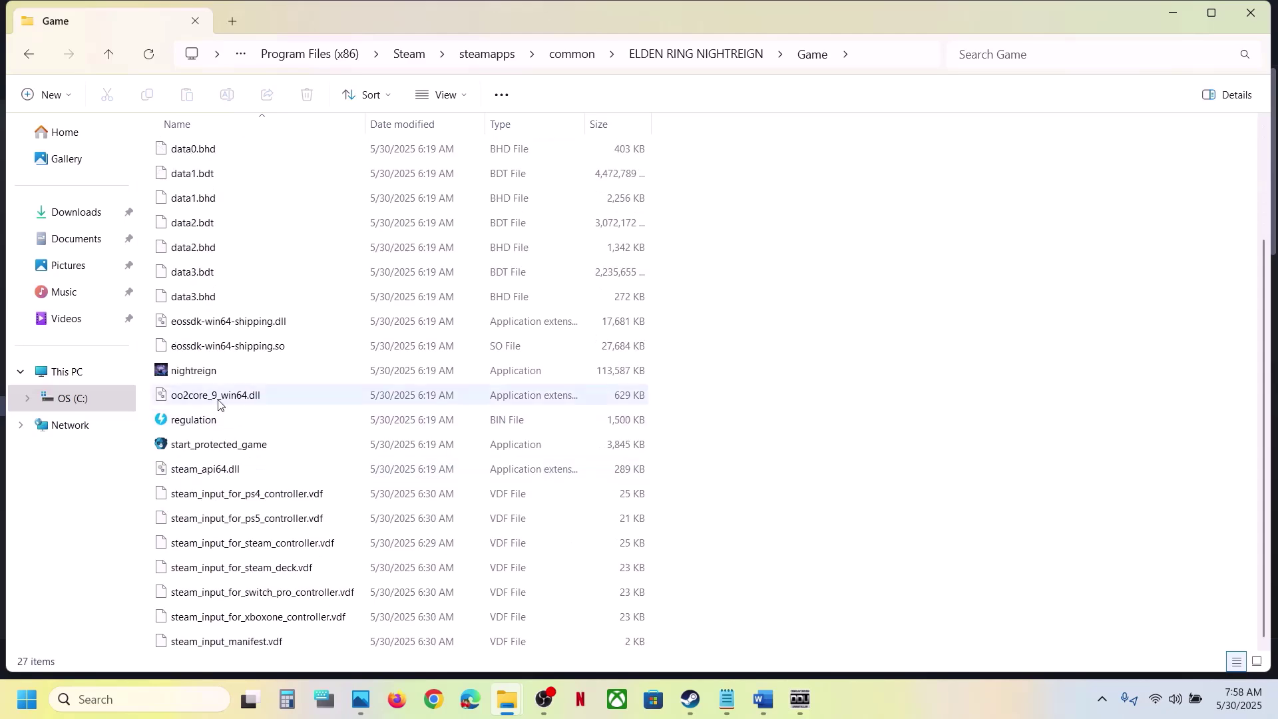
Step: Set the nightreign application to run as an administrator in its compatibility properties and apply the change
click(193, 371)
right_click(193, 371)
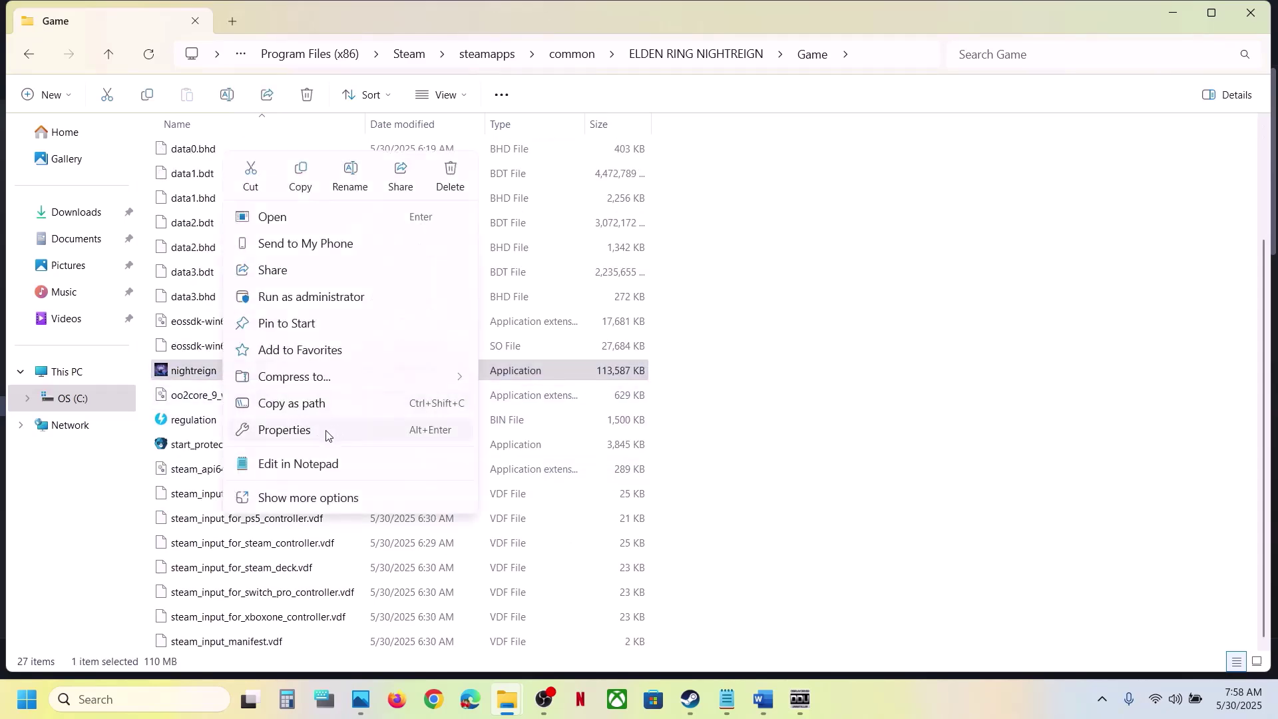
click(303, 432)
click(404, 268)
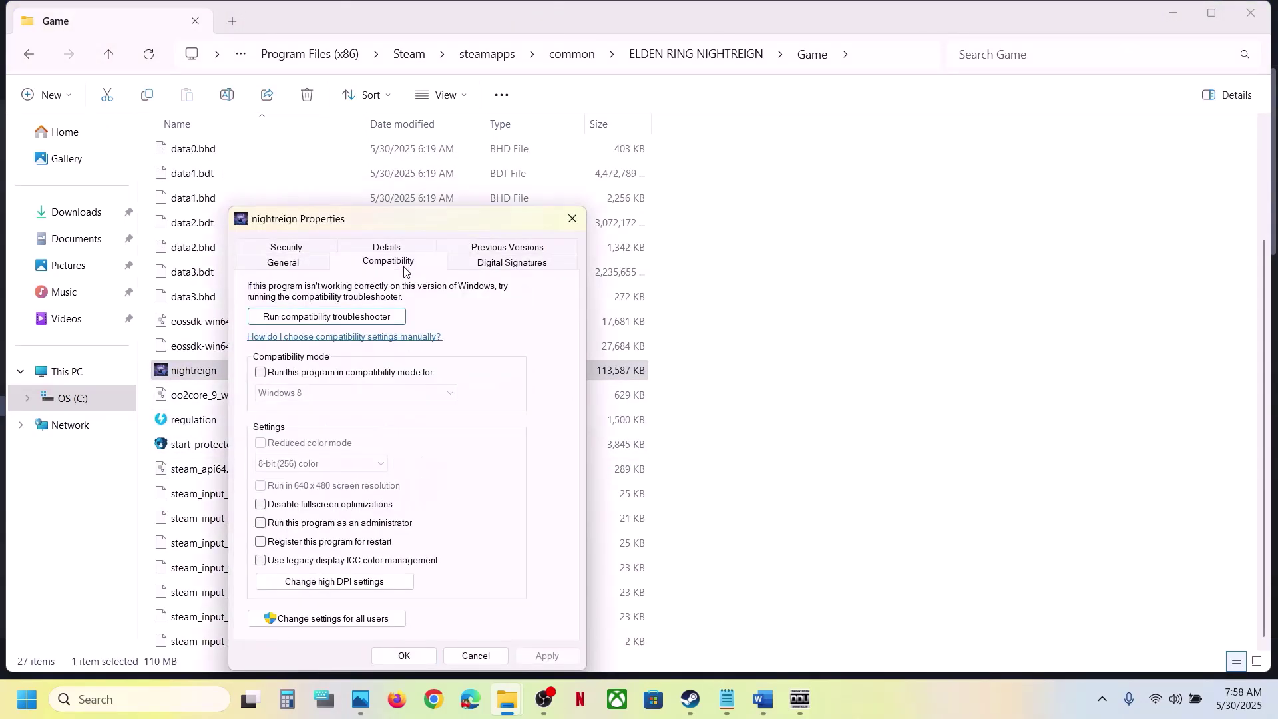
click(260, 524)
click(546, 655)
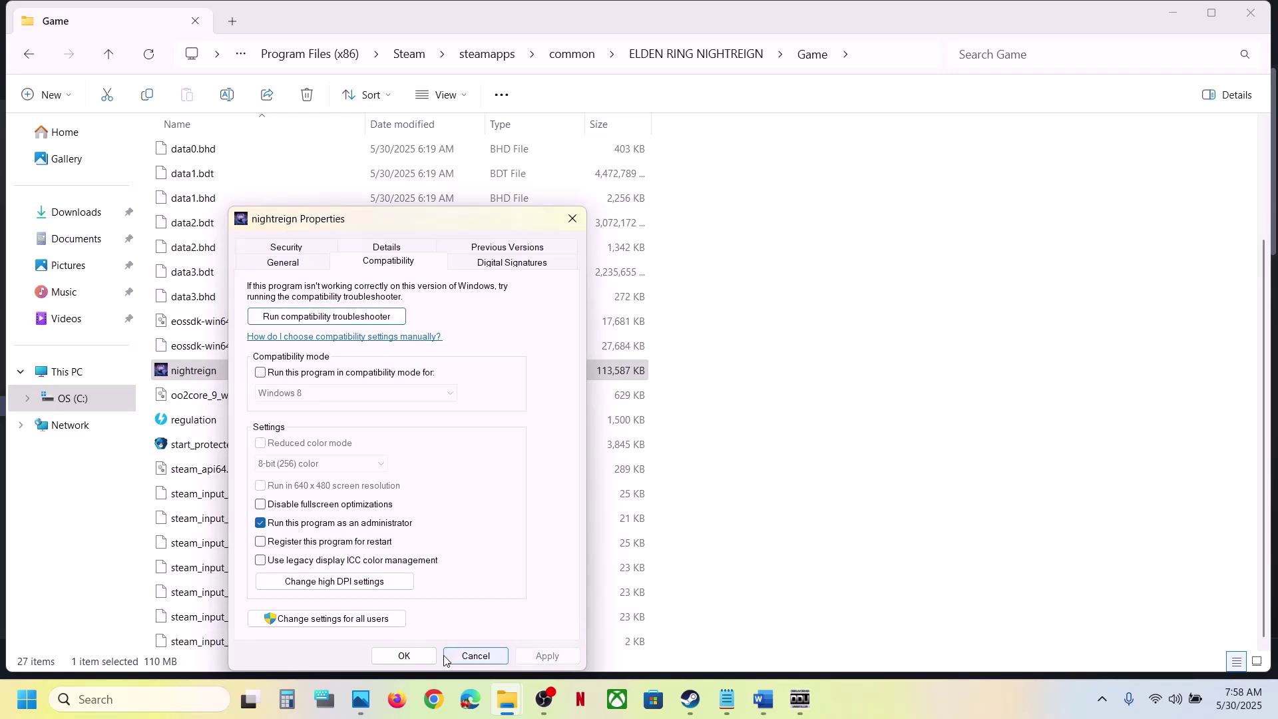
click(404, 655)
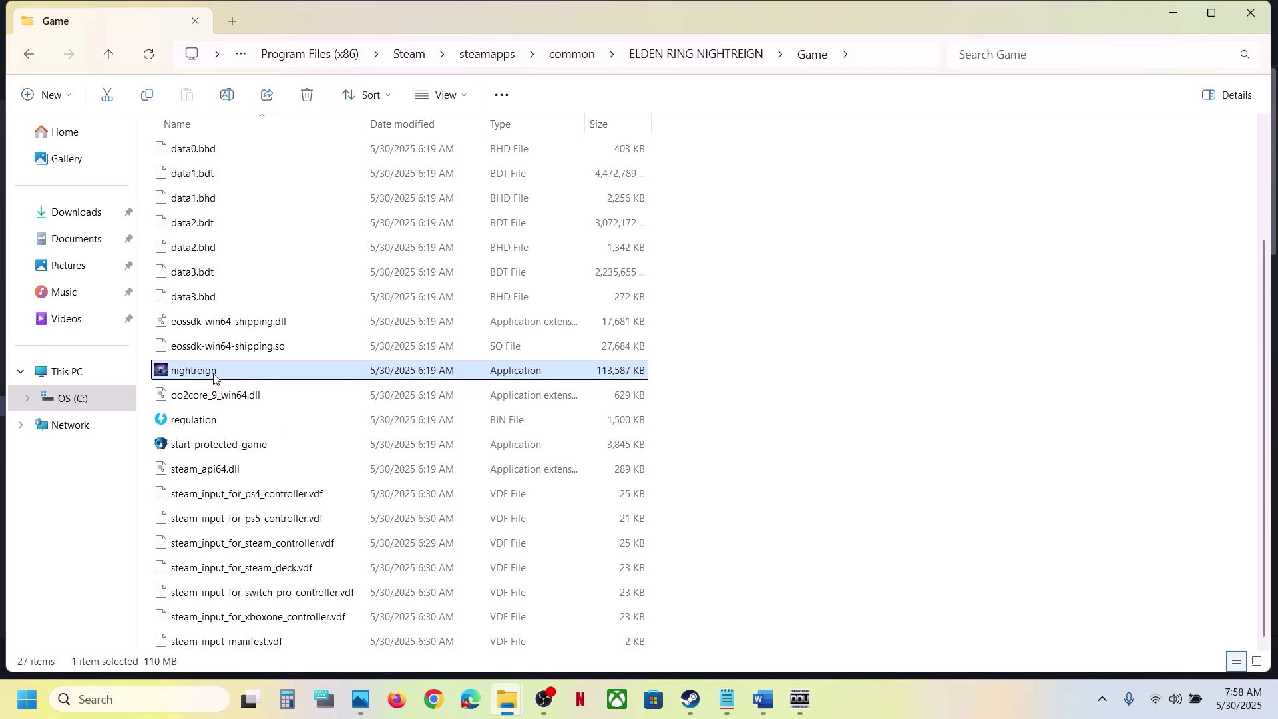
Step: Enable compatibility mode for the nightreign application, set it to Windows 7 and apply the change
right_click(214, 374)
click(285, 431)
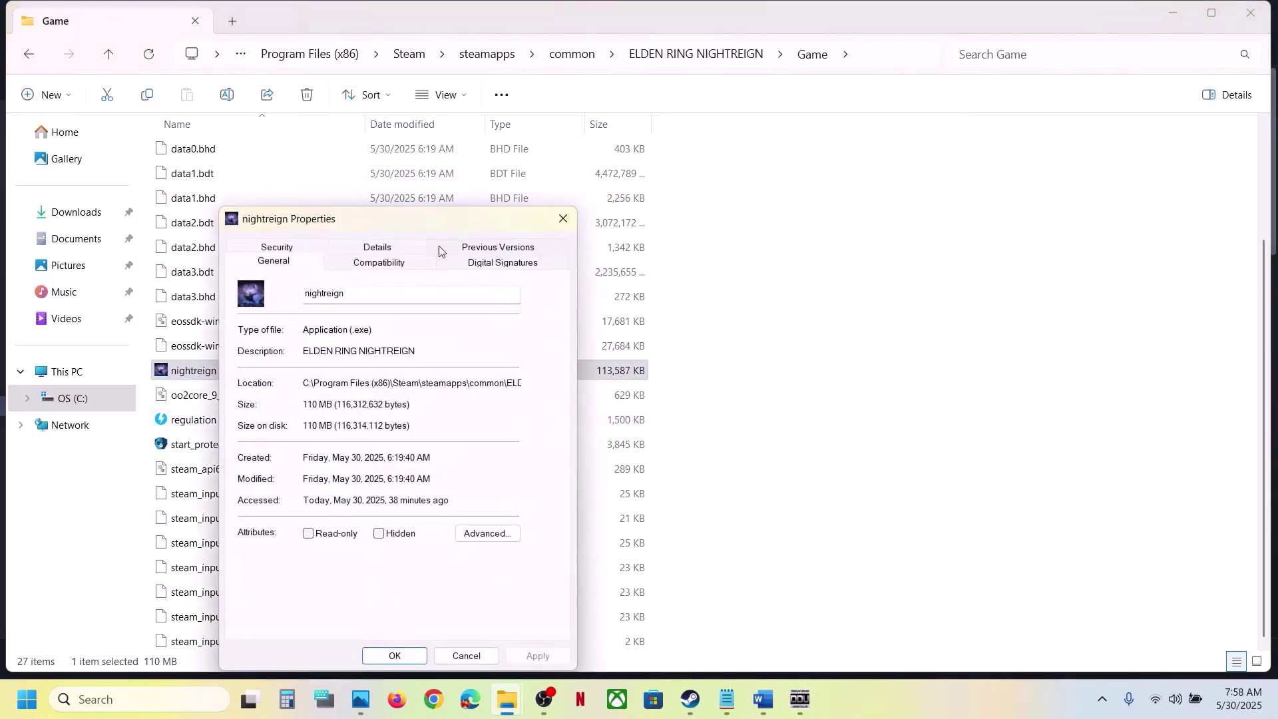
click(399, 263)
click(251, 373)
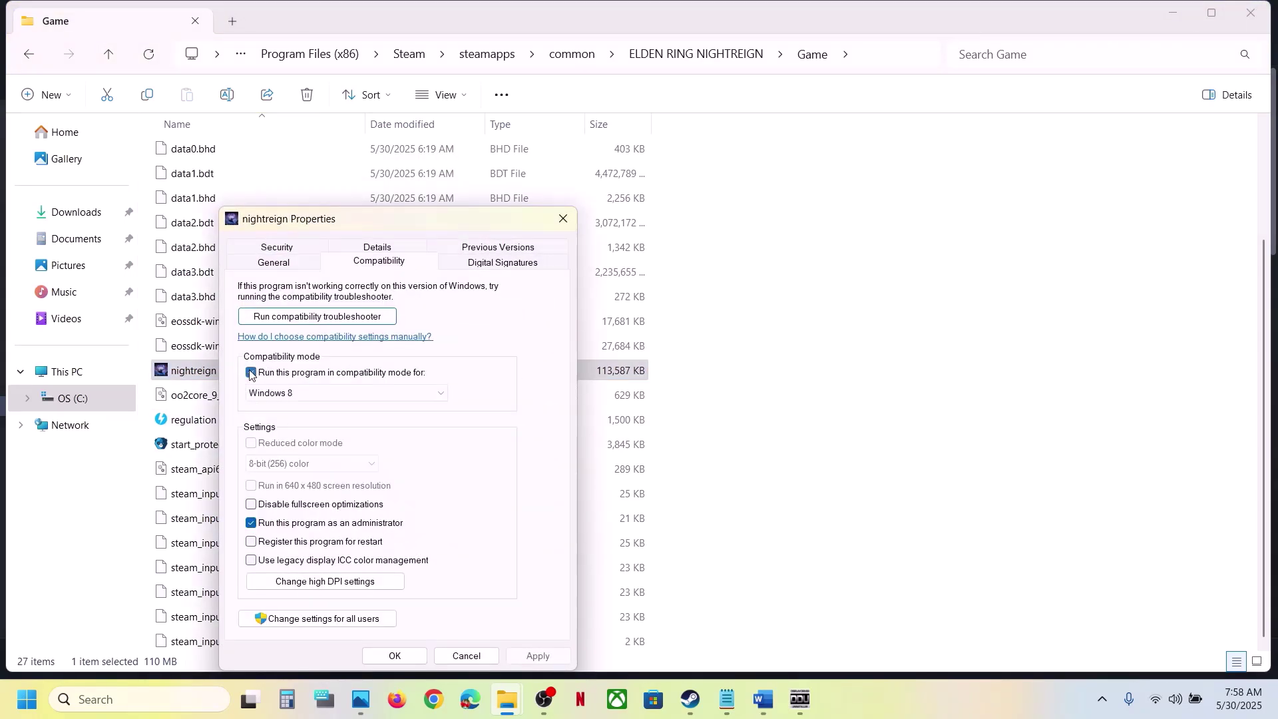
click(551, 658)
click(331, 395)
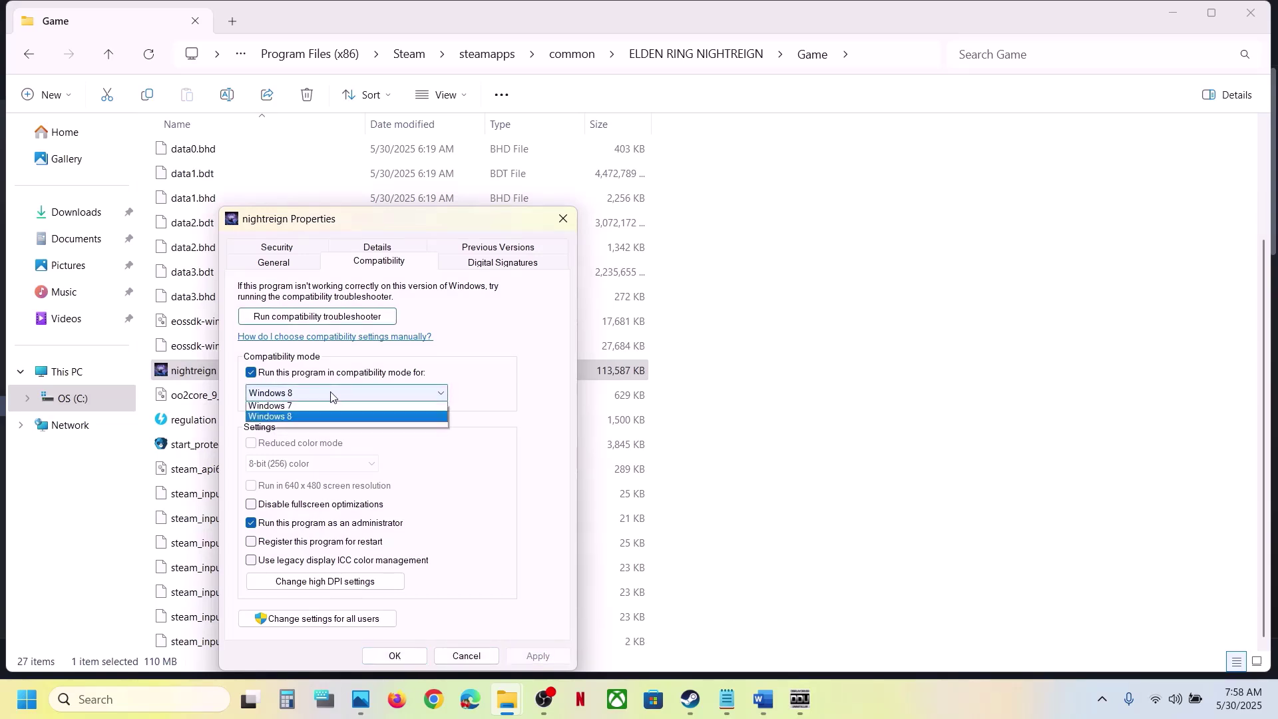
click(358, 439)
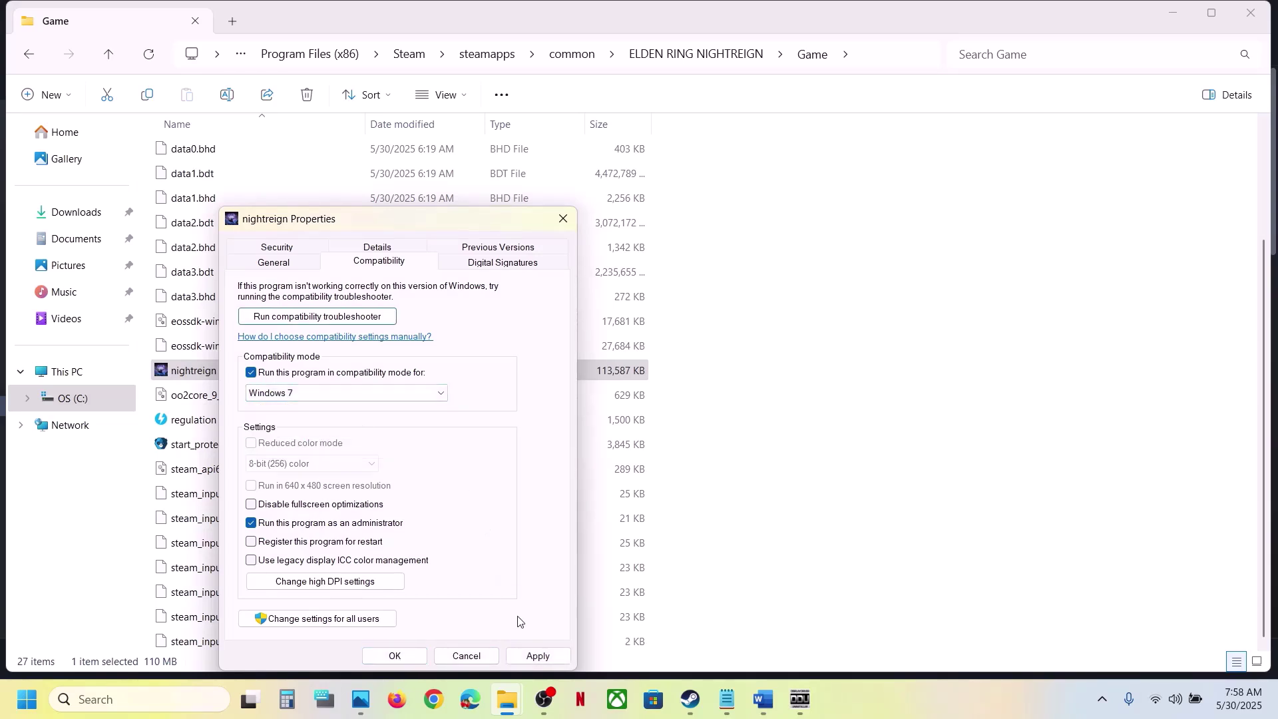
click(534, 656)
click(401, 663)
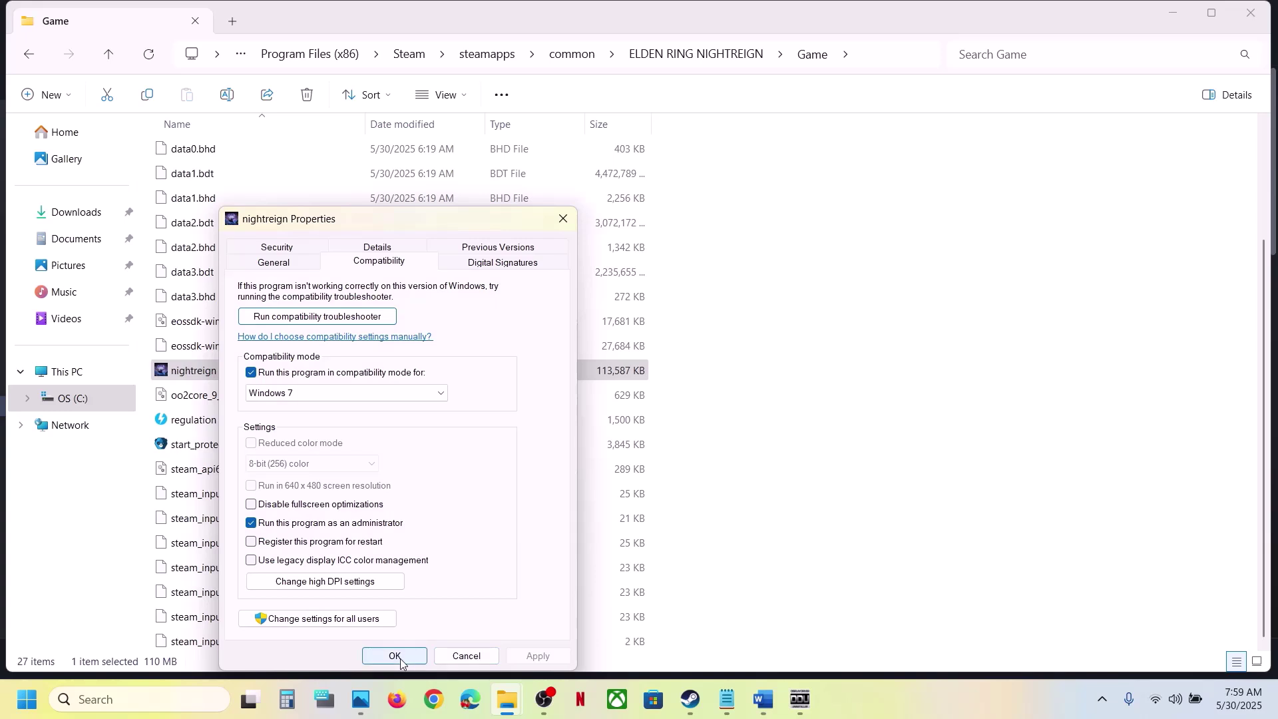
Step: Disable fullscreen optimizations for the nightreign application, apply the change and close its properties
click(252, 505)
click(538, 655)
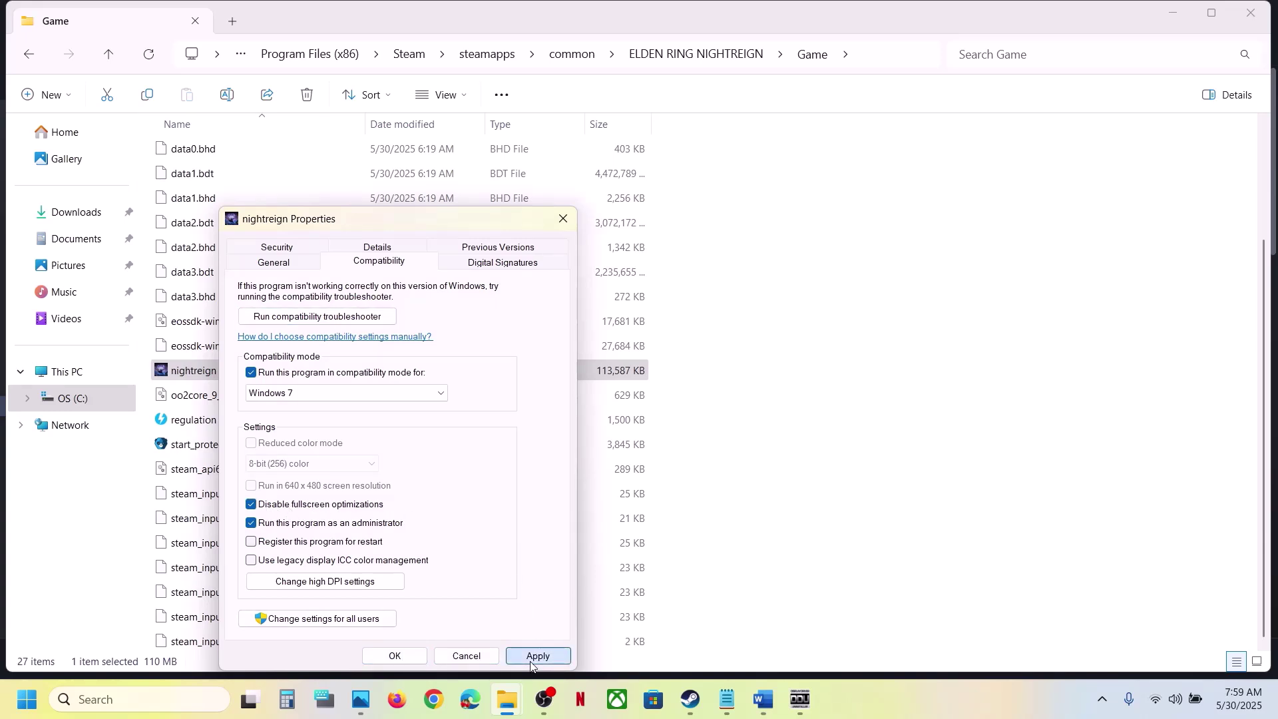
click(414, 663)
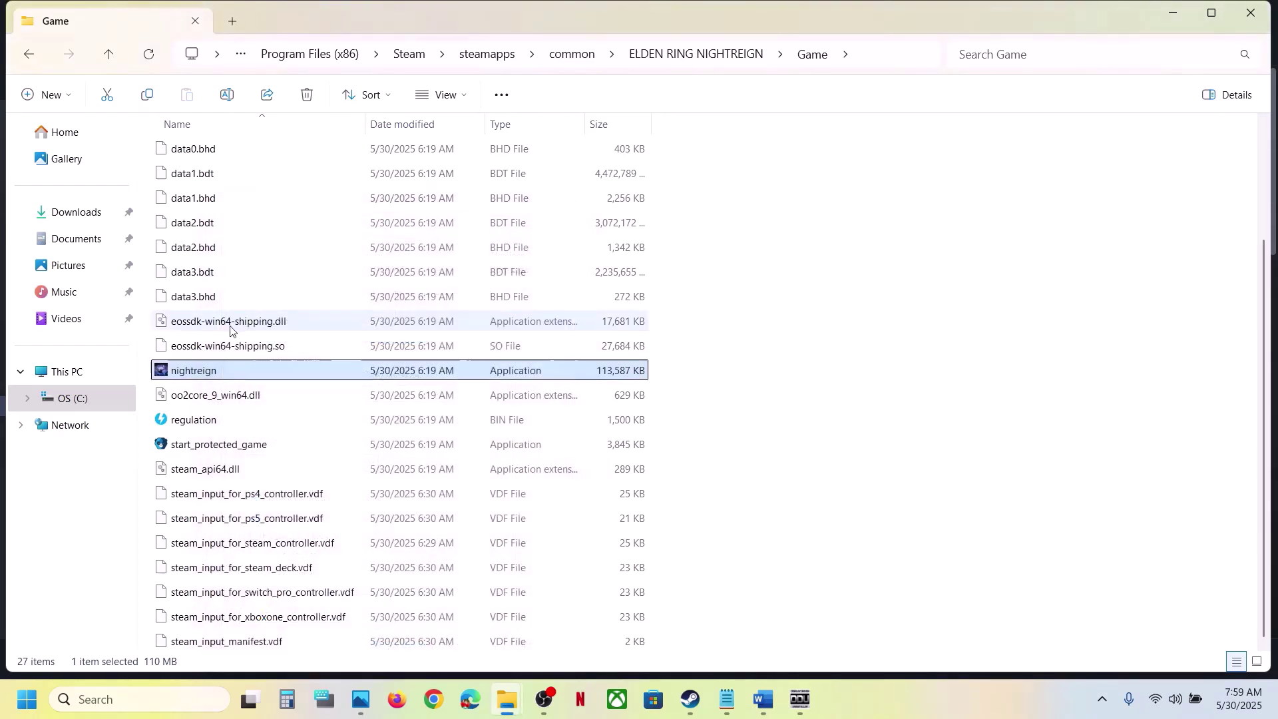
Step: Clear compatibility mode, Disable fullscreen optimizations and Run this program as an administrator for the nightreign application, and apply
right_click(193, 373)
click(274, 429)
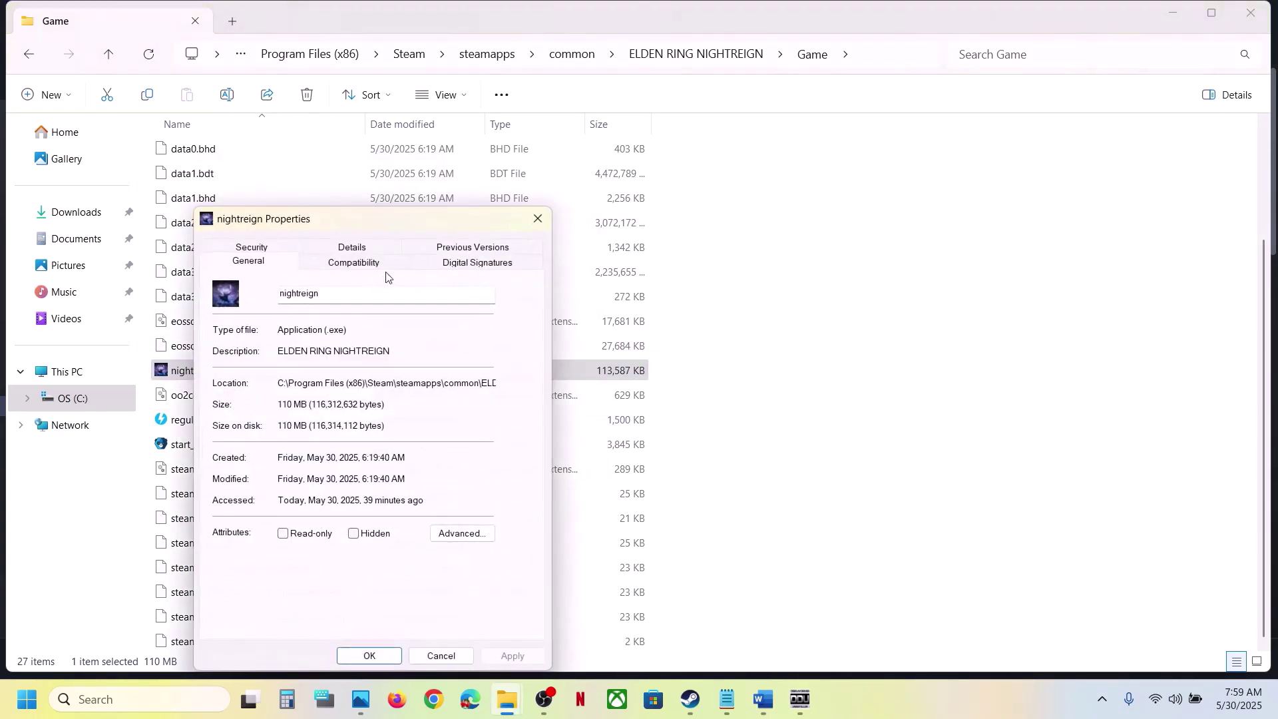
click(359, 266)
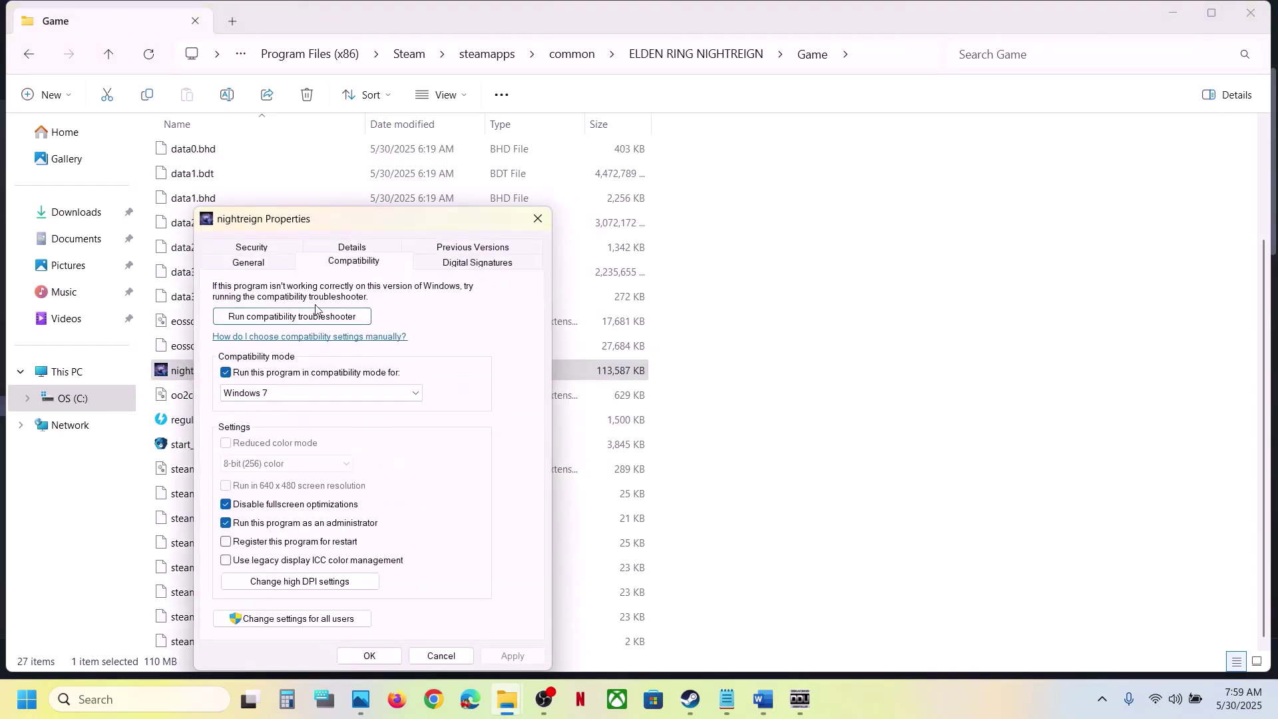
click(226, 374)
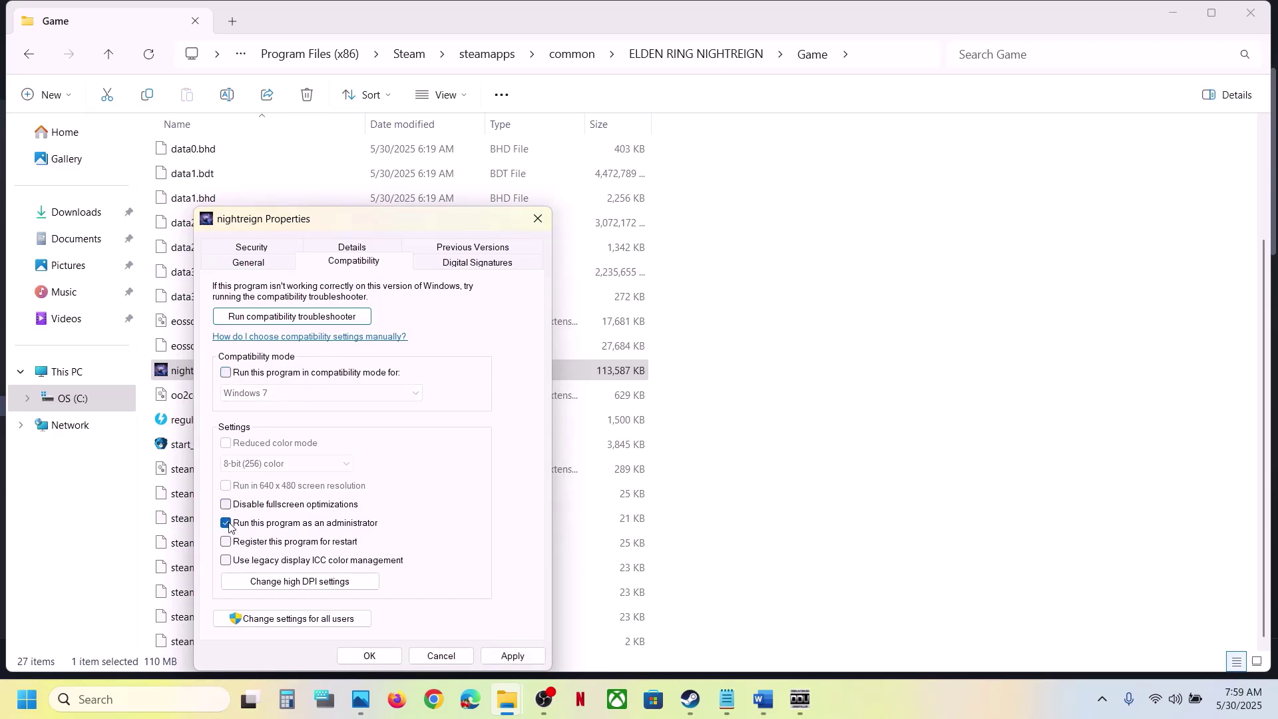
click(513, 655)
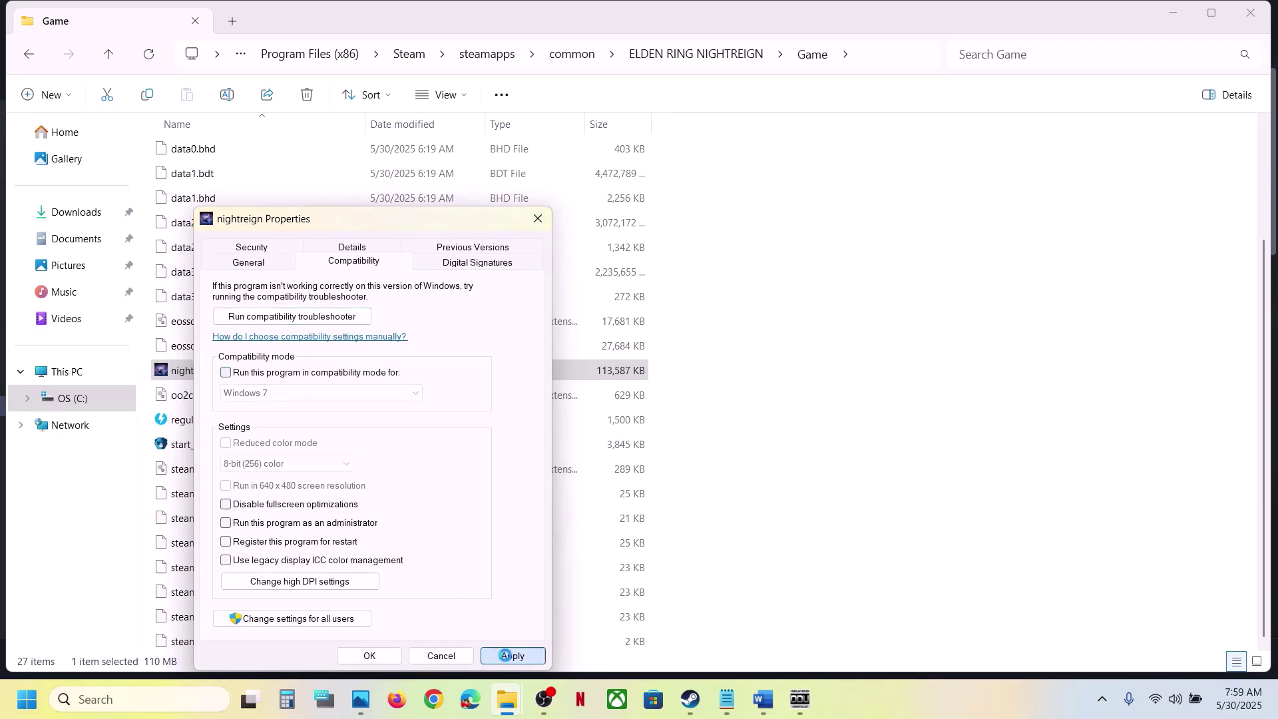
click(370, 655)
Step: Switch to the Word document and highlight the Step 5 text about allowing the game exe through antivirus, Windows Security and Firewall
click(764, 699)
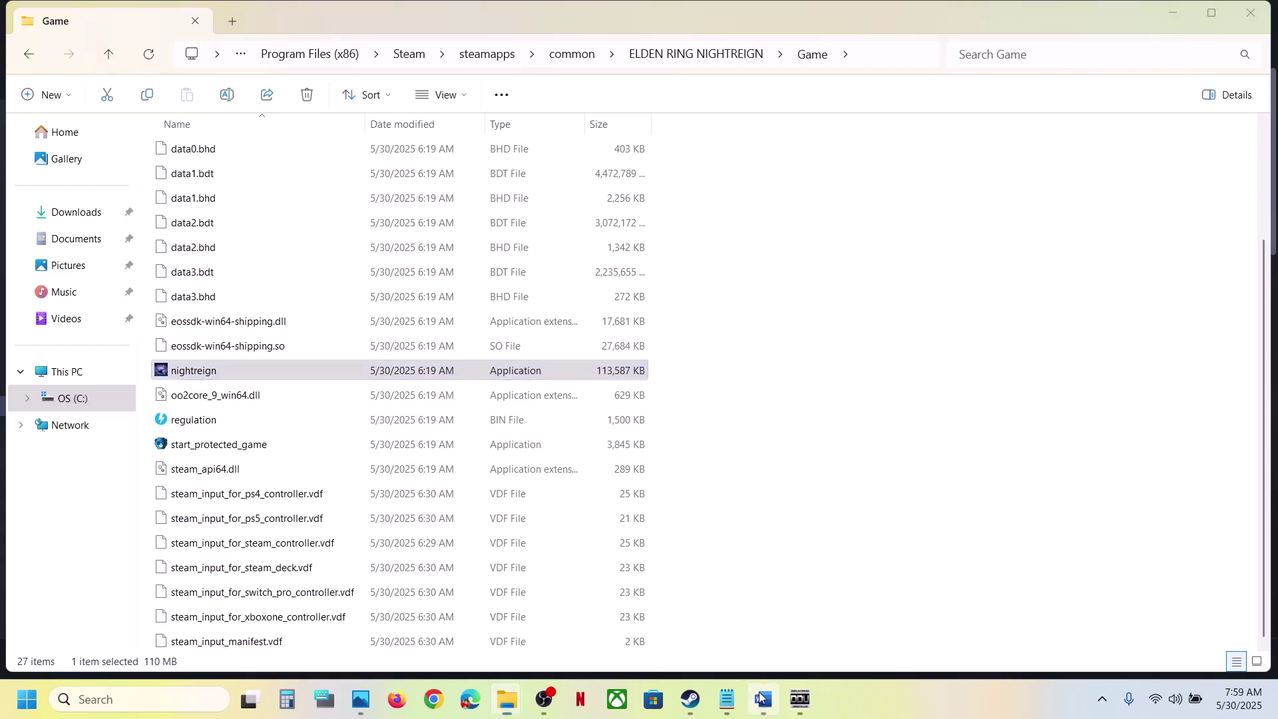
scroll(475, 470, down, 3)
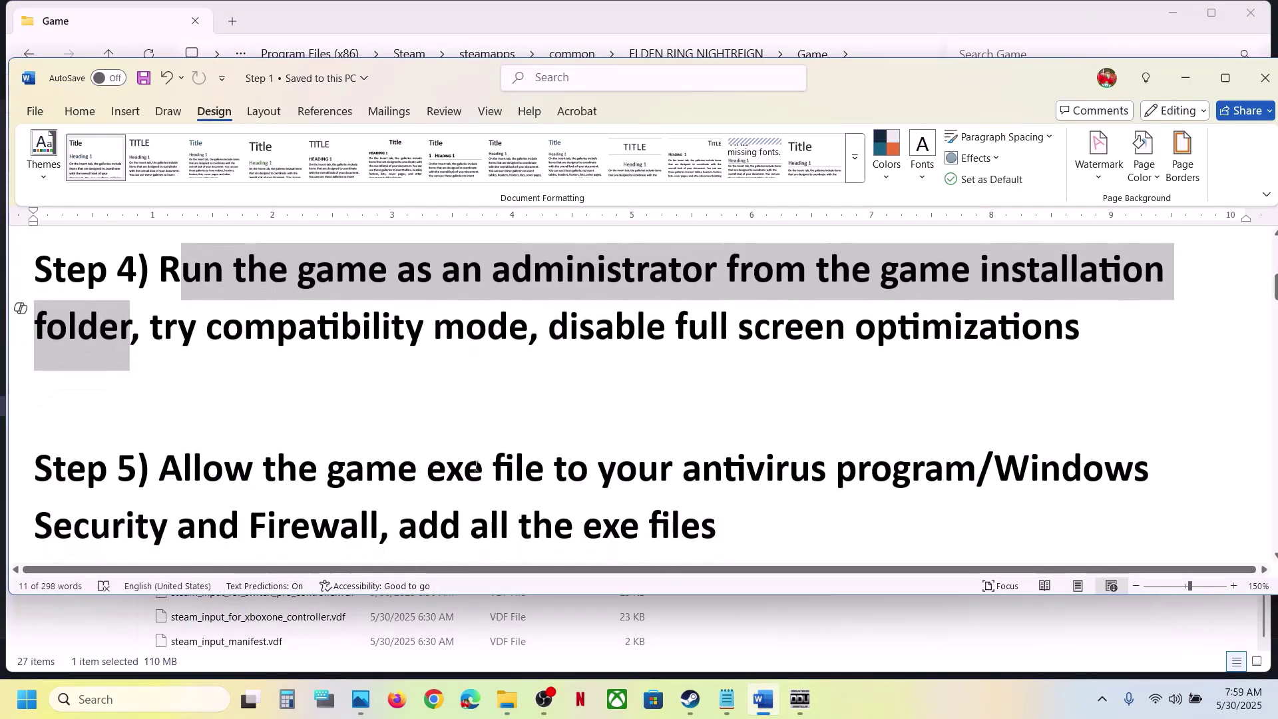
drag(171, 435, 959, 420)
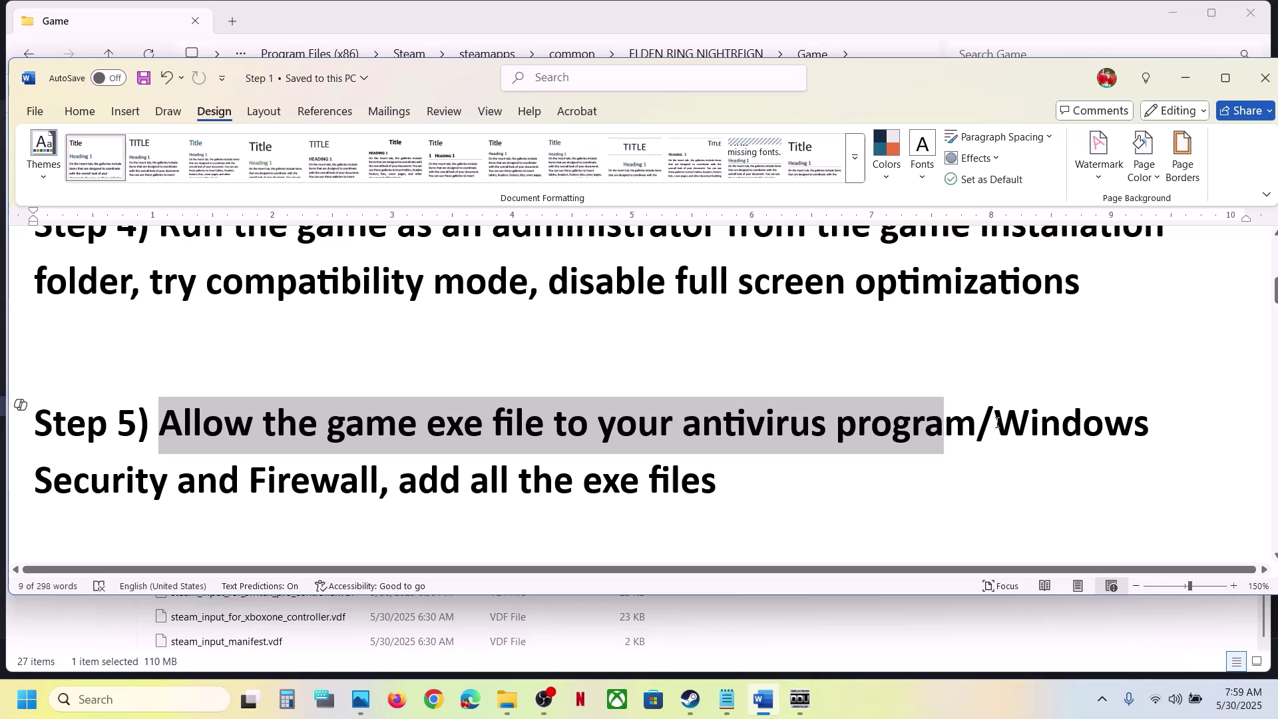
drag(996, 423, 374, 474)
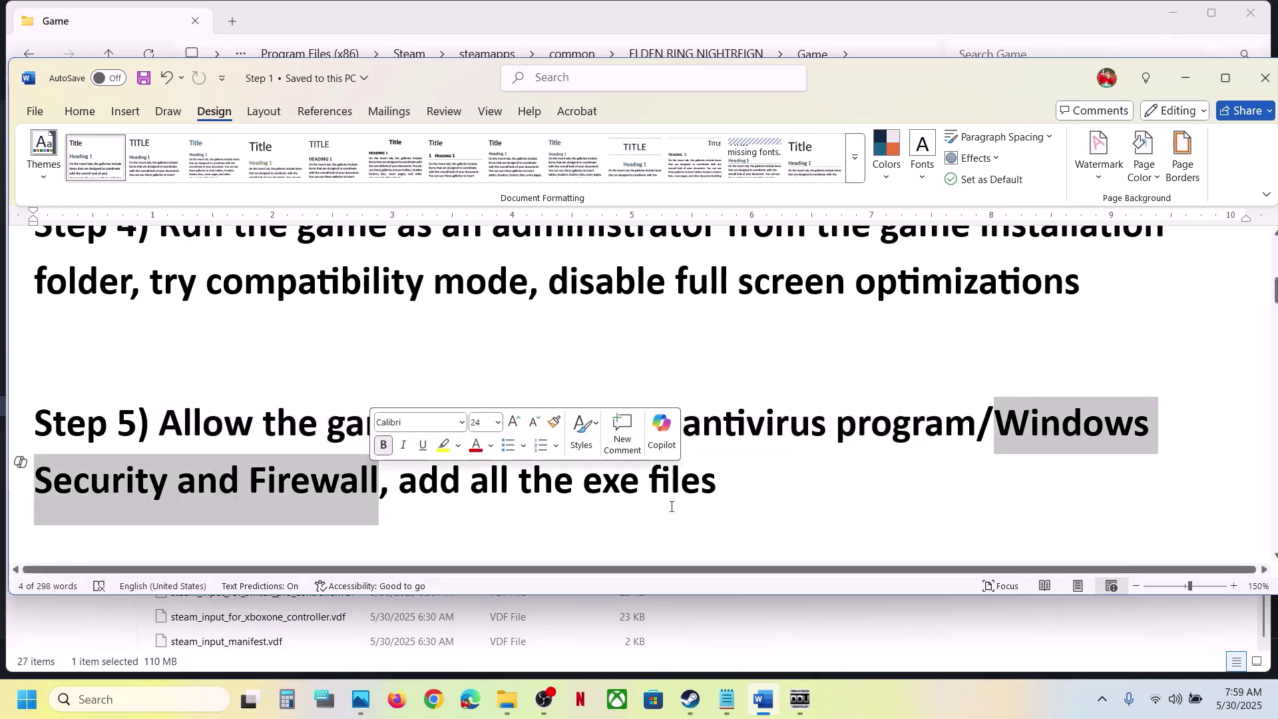
Step: Open Windows Settings, go to virus and threat protection in Windows Security and open the ransomware protection settings
click(690, 700)
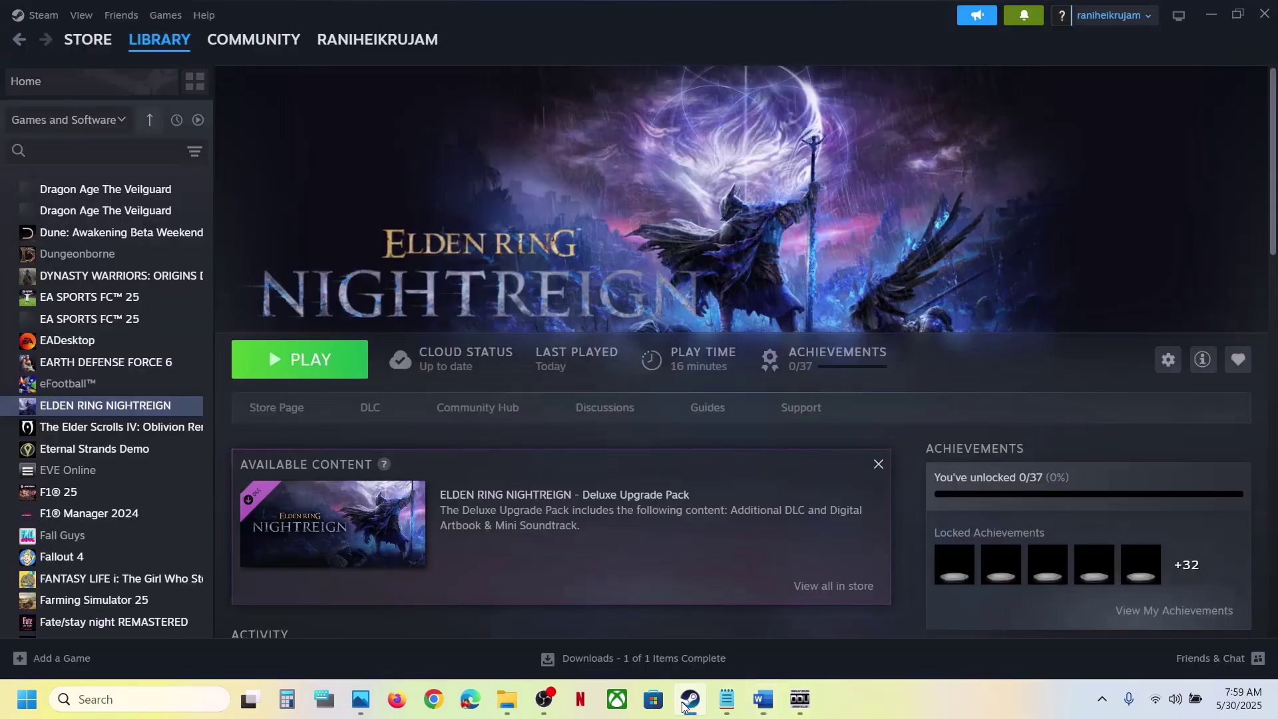
key(super+i)
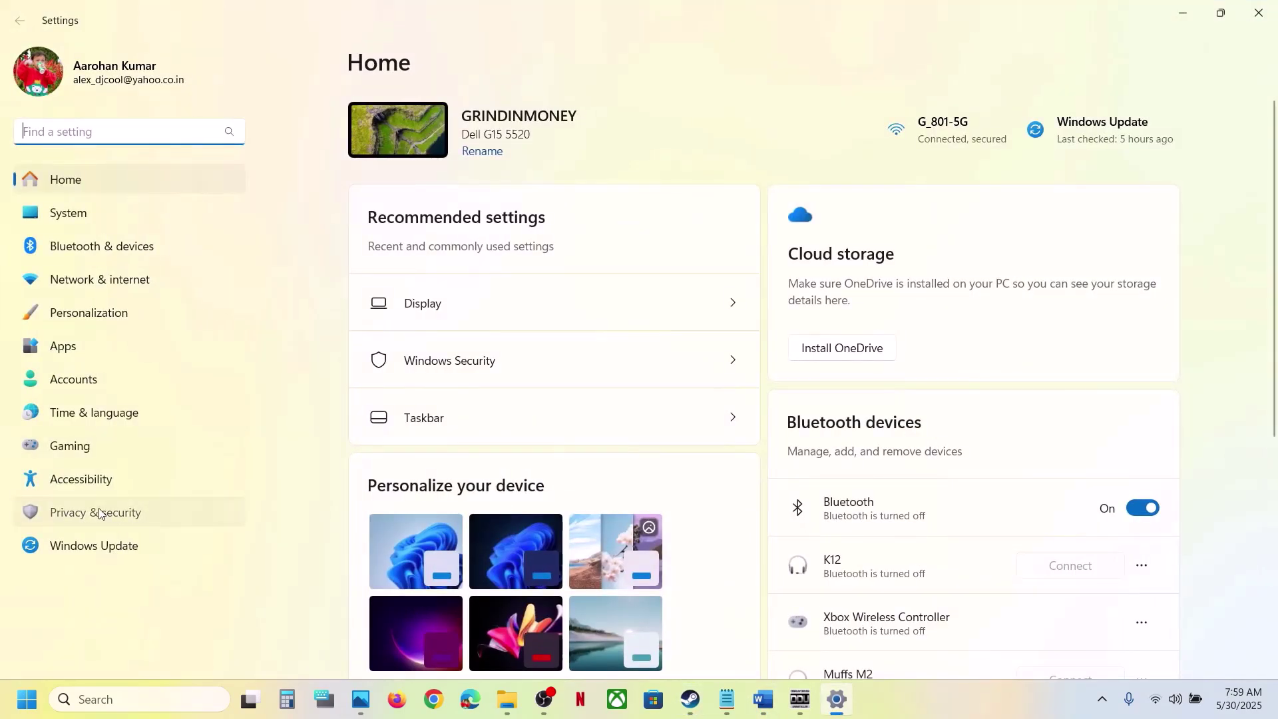
click(136, 513)
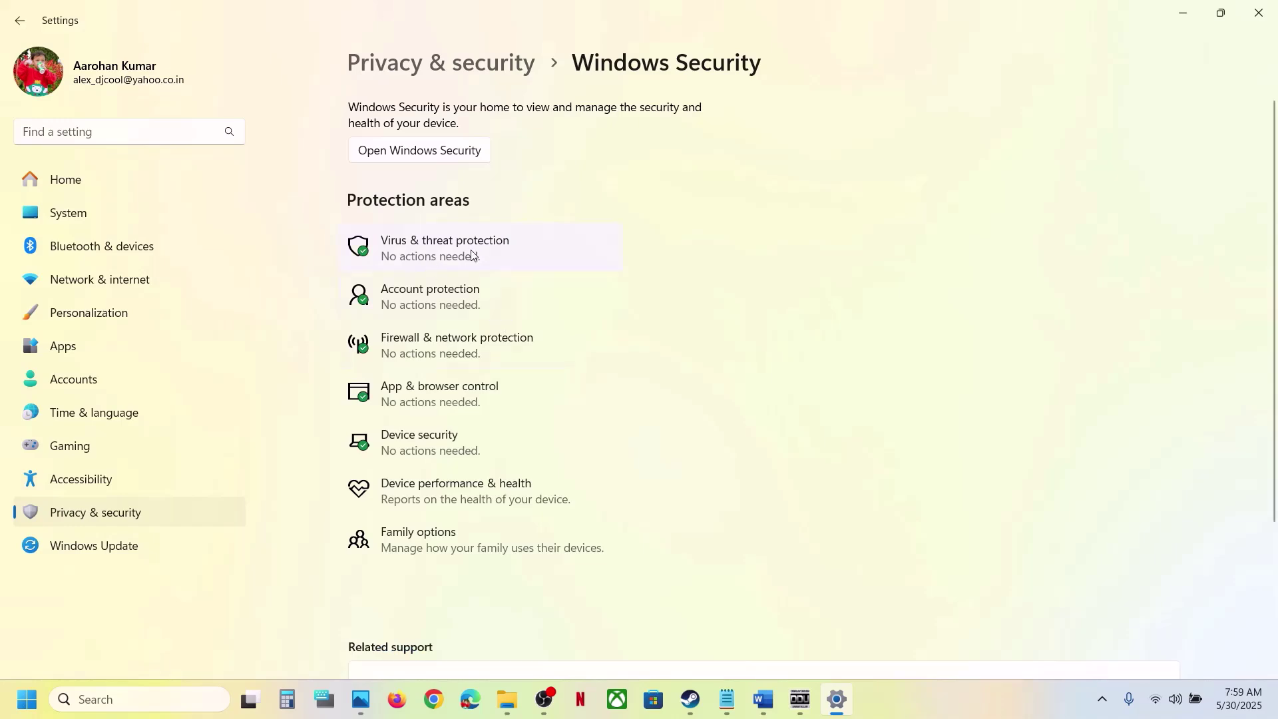
click(467, 251)
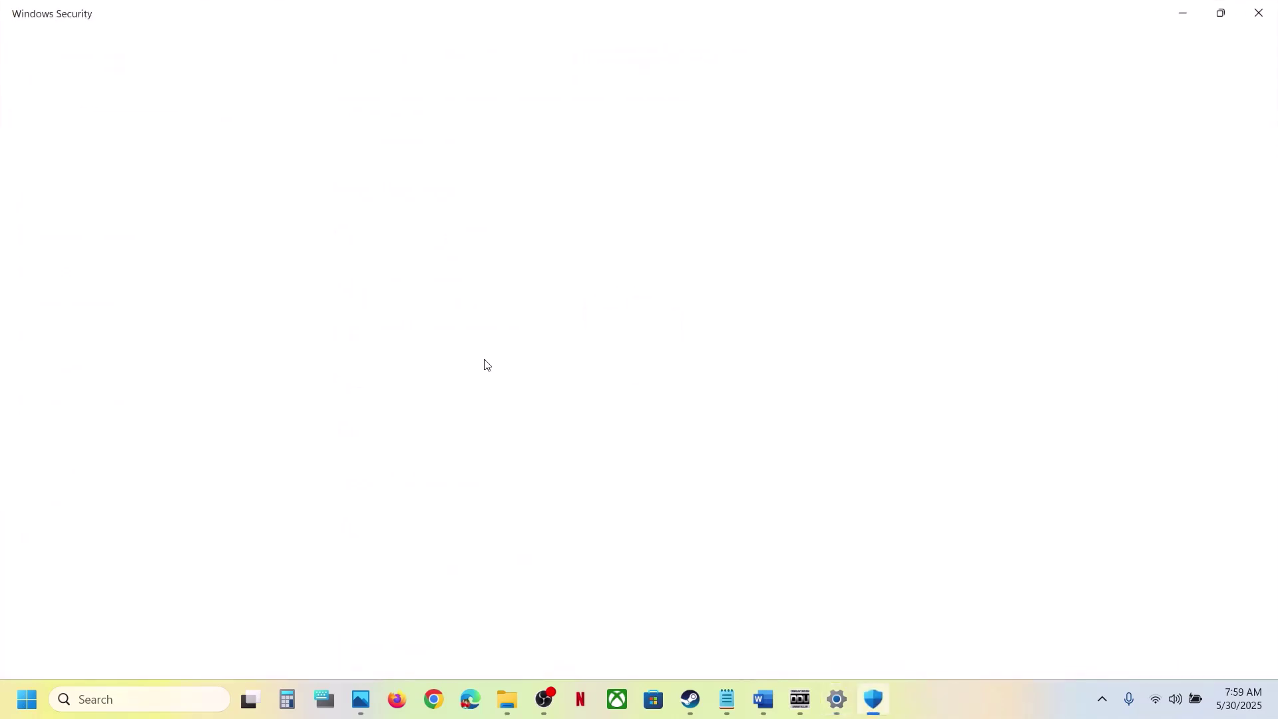
scroll(485, 365, down, 3)
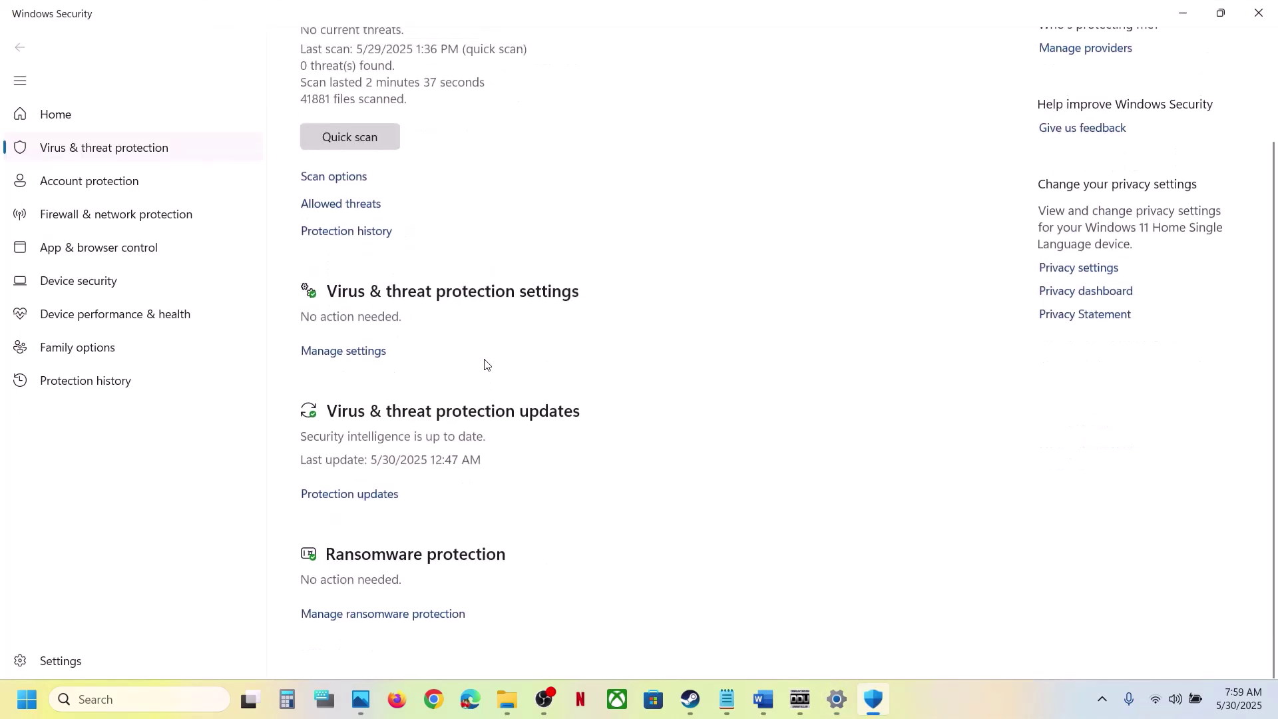
click(384, 618)
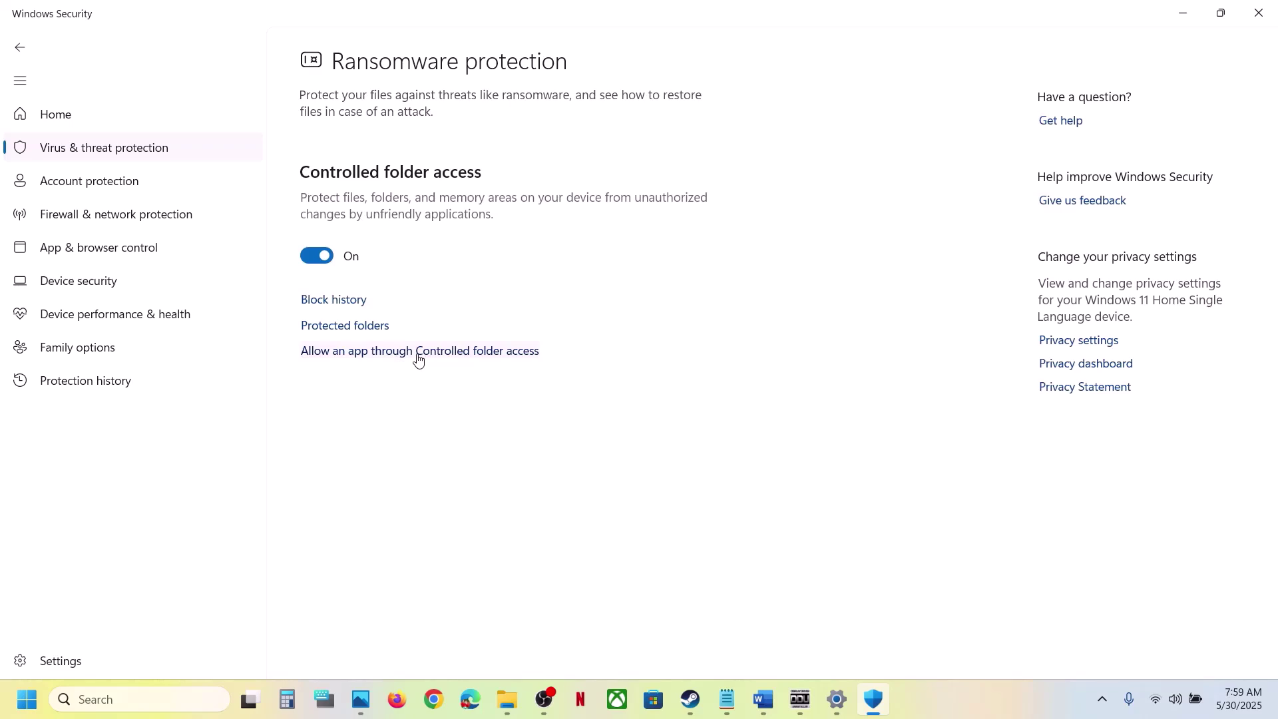
Step: Open the apps allowed through Controlled folder access and start adding an allowed app by browsing all apps
click(419, 360)
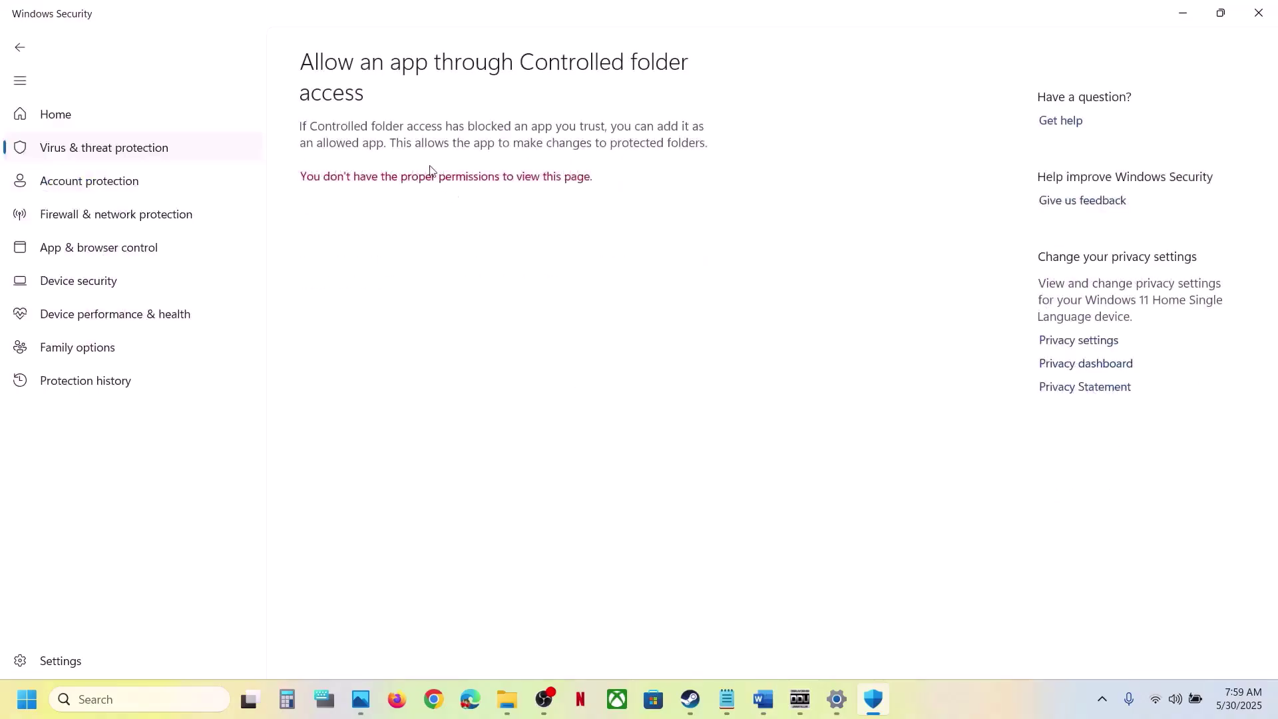
scroll(430, 171, down, 2)
click(400, 64)
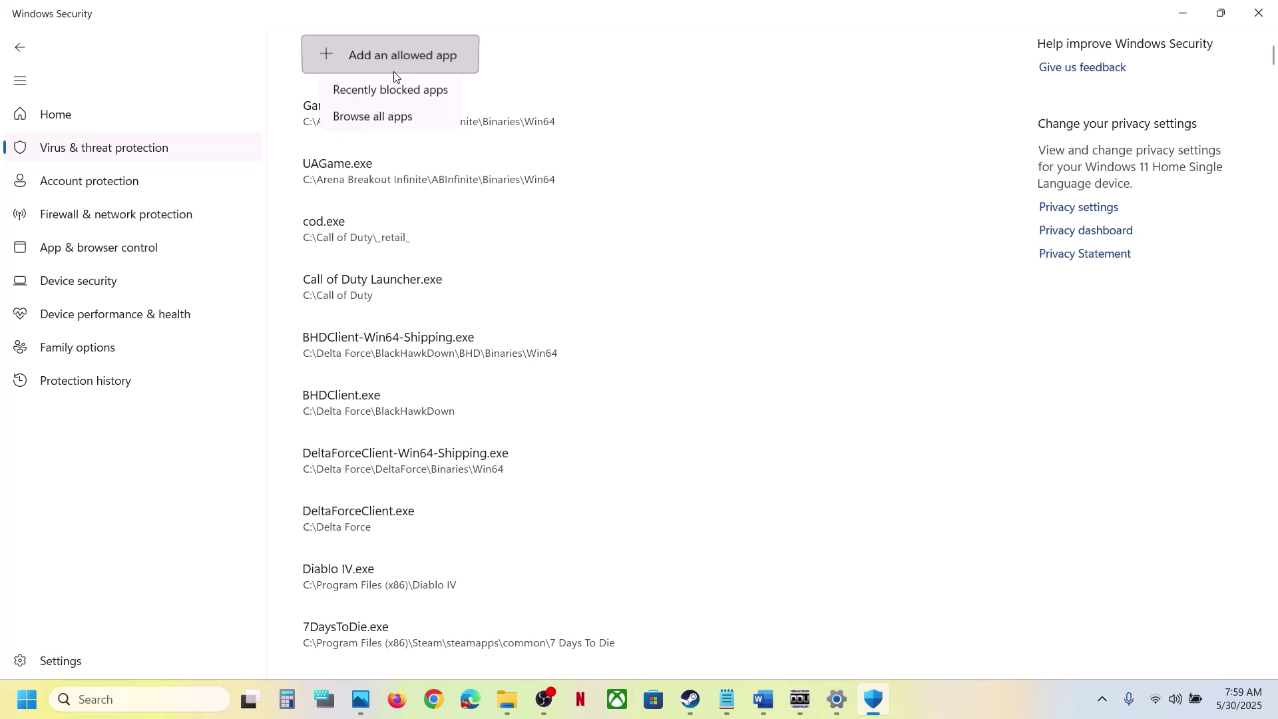
click(377, 122)
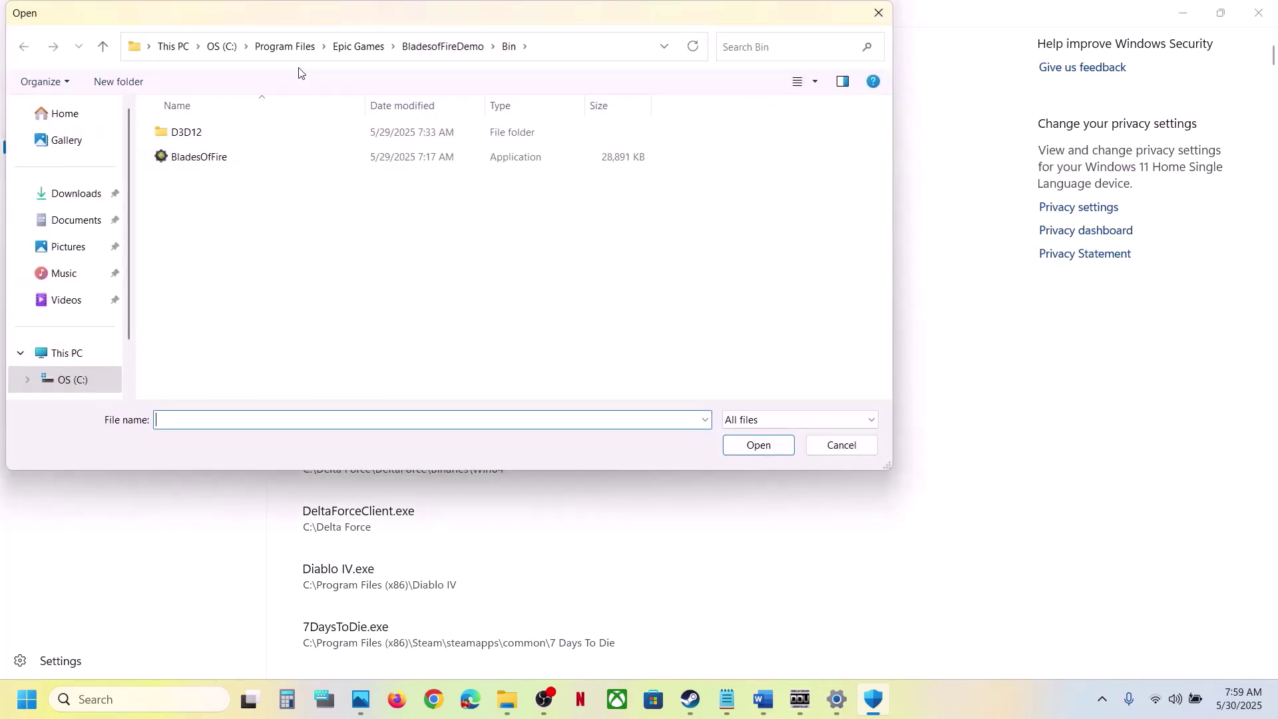
Step: Browse to the Steam games folder C:\Program Files (x86)\Steam\steamapps\common in the file dialog
click(70, 353)
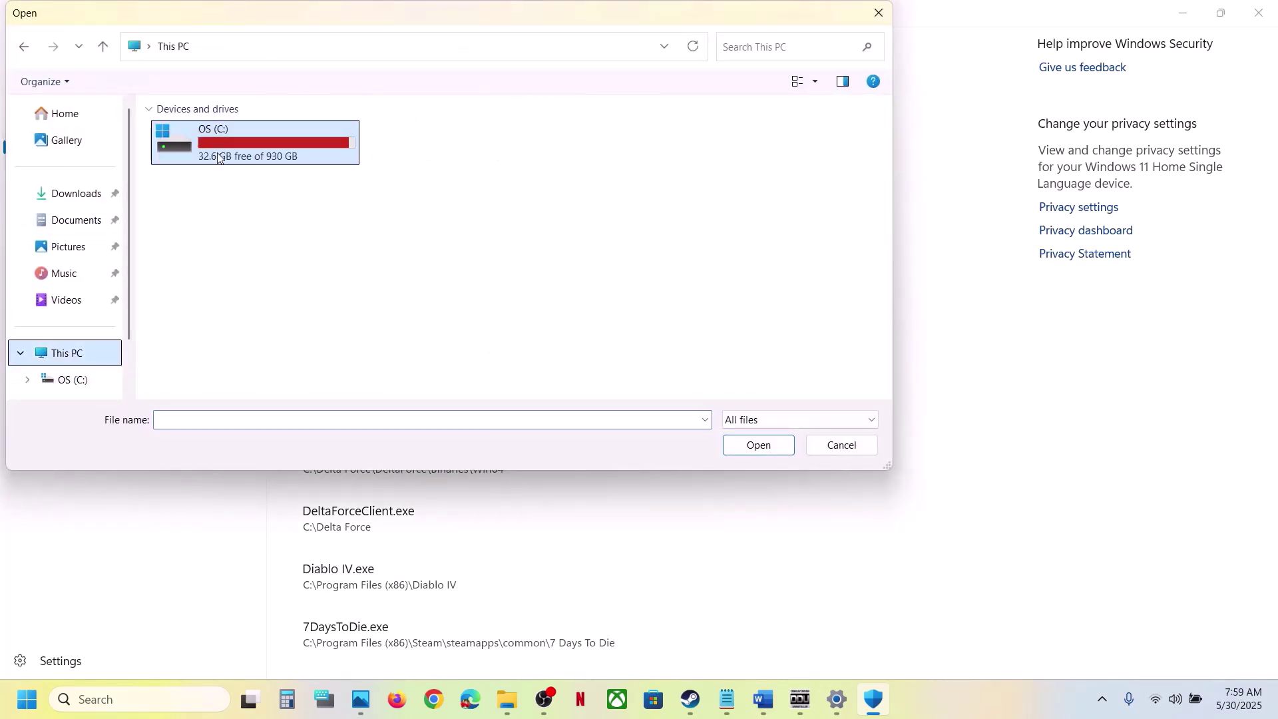
double_click(214, 152)
scroll(275, 286, down, 2)
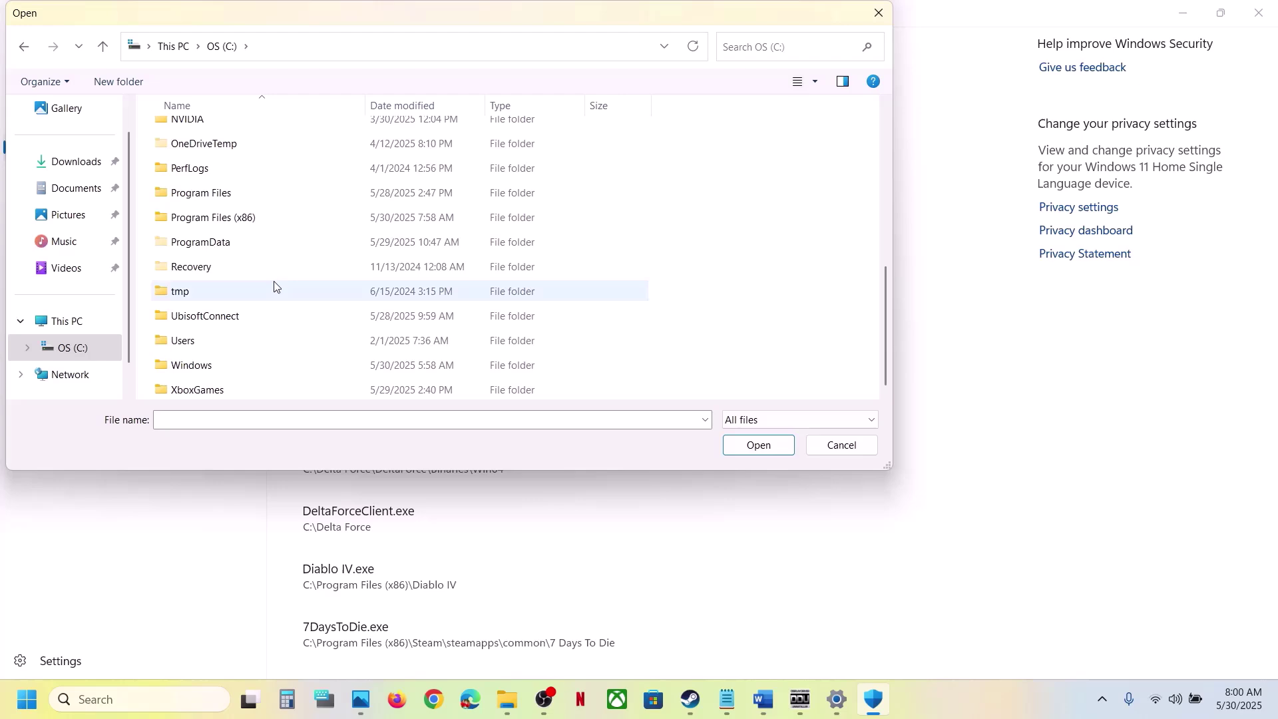
double_click(241, 219)
scroll(240, 224, down, 8)
scroll(218, 233, down, 3)
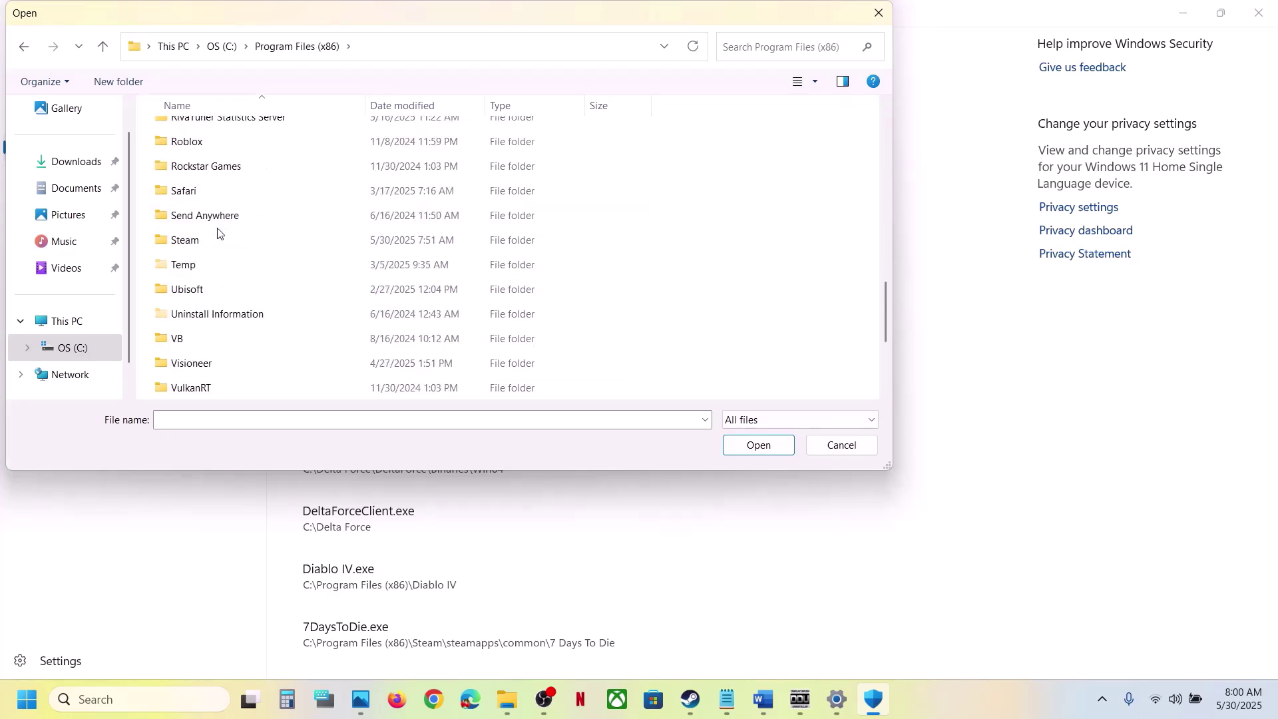
double_click(203, 240)
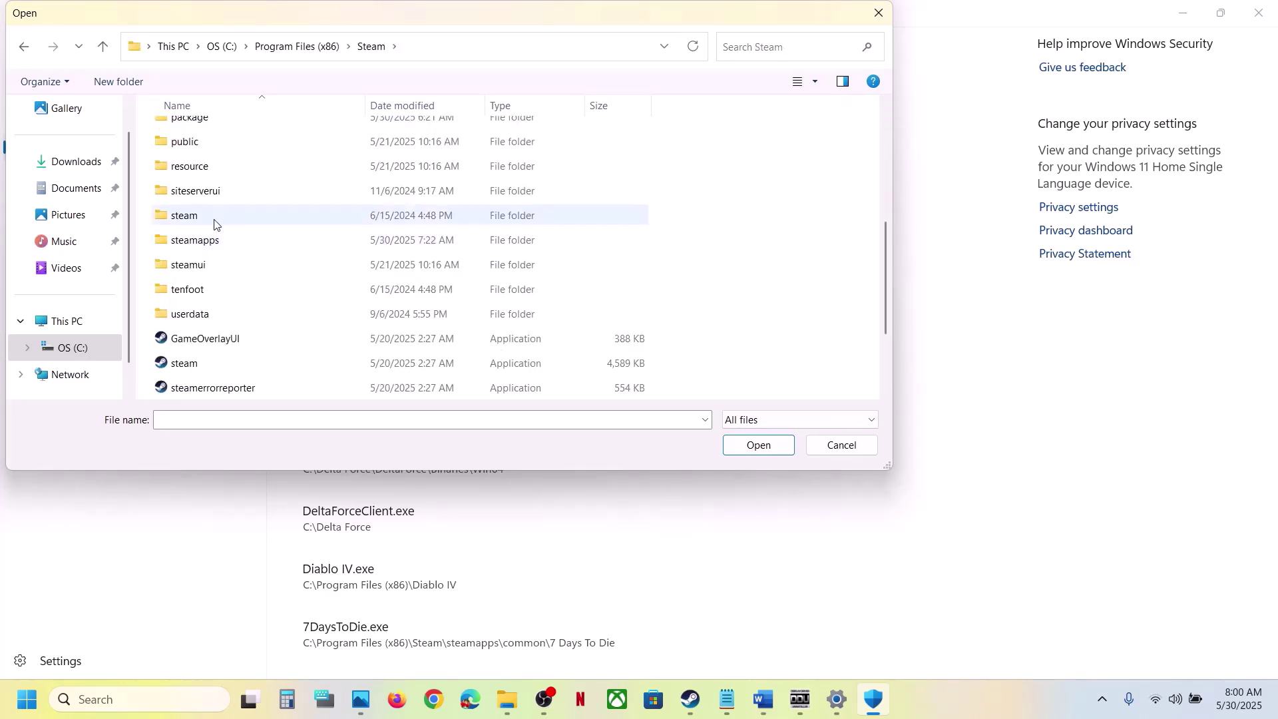
double_click(203, 239)
click(207, 134)
double_click(207, 134)
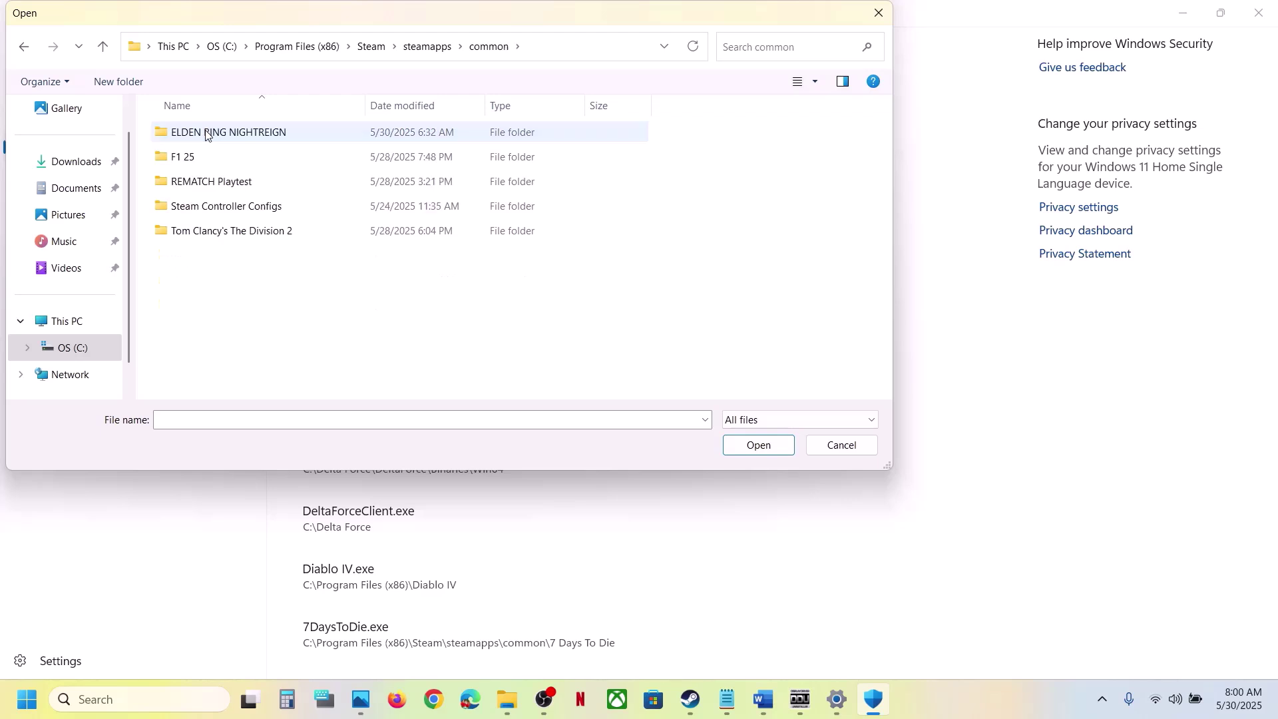
Step: Add the nightreign application from ELDEN RING NIGHTREIGN\Game as an allowed app for Controlled folder access
click(254, 134)
double_click(253, 134)
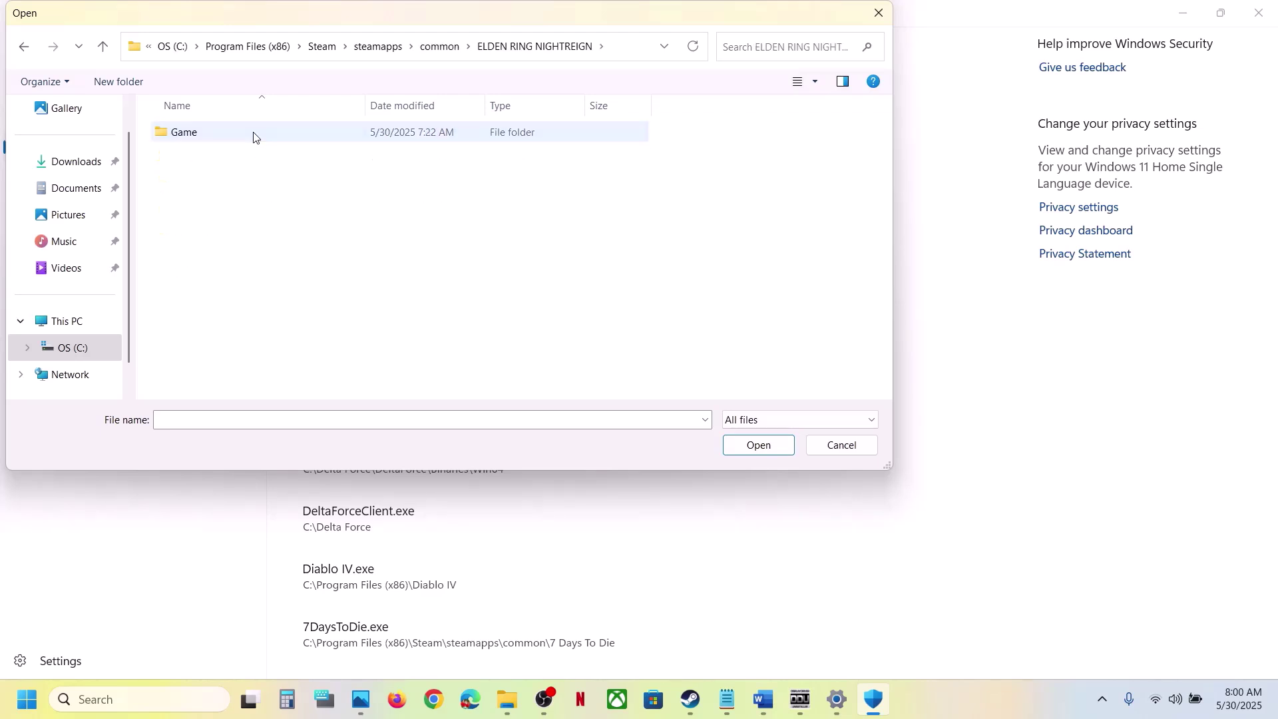
double_click(254, 133)
click(189, 214)
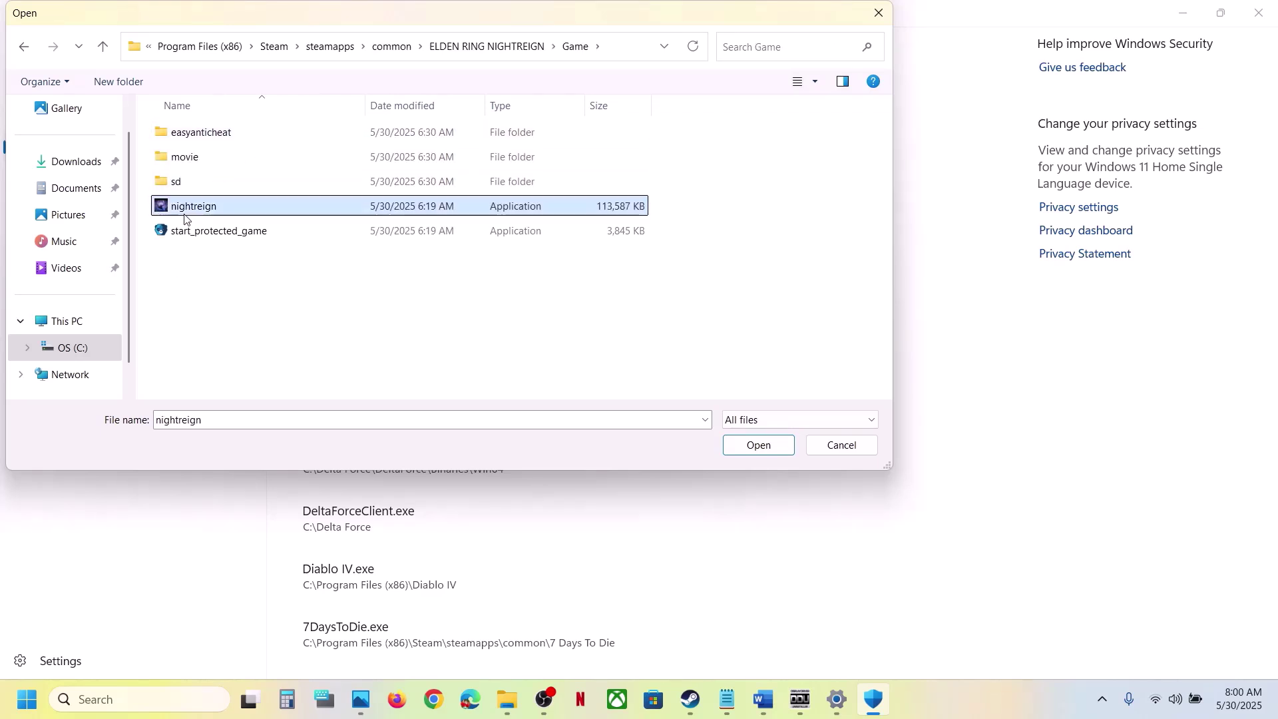
click(737, 447)
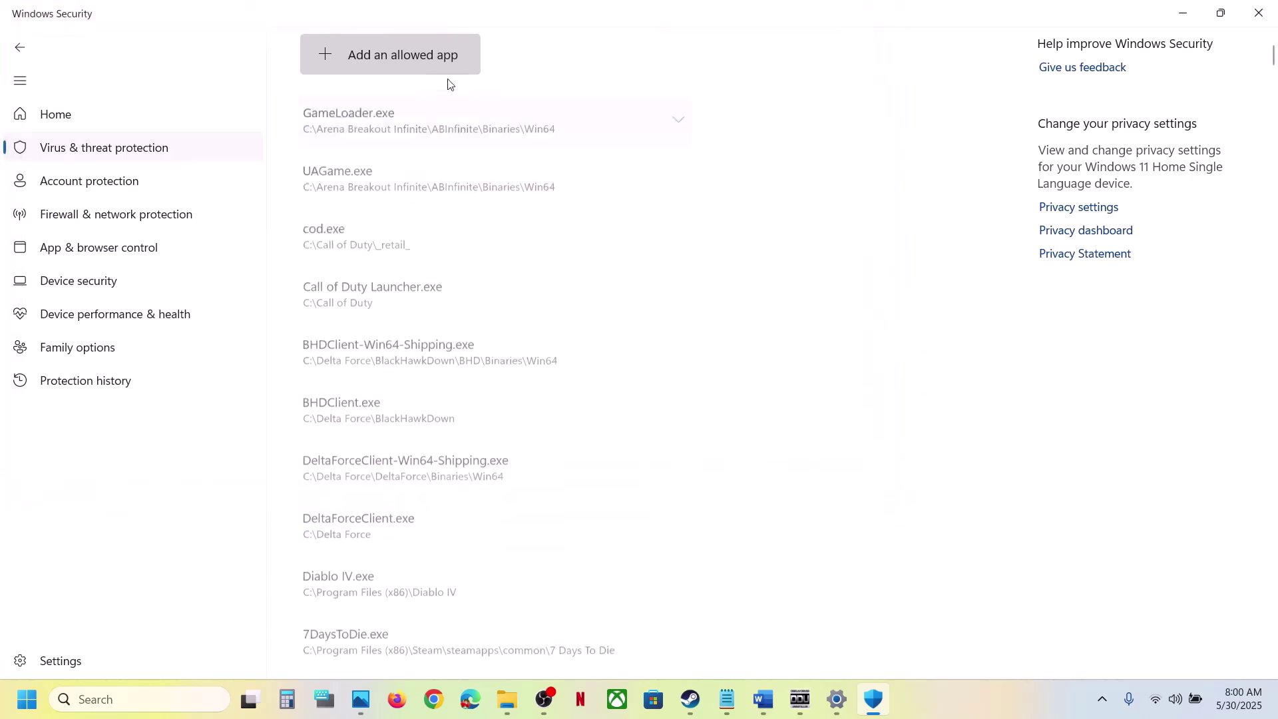
Step: Add start_protected_game from the same Game folder as another allowed app for Controlled folder access
click(425, 58)
click(371, 121)
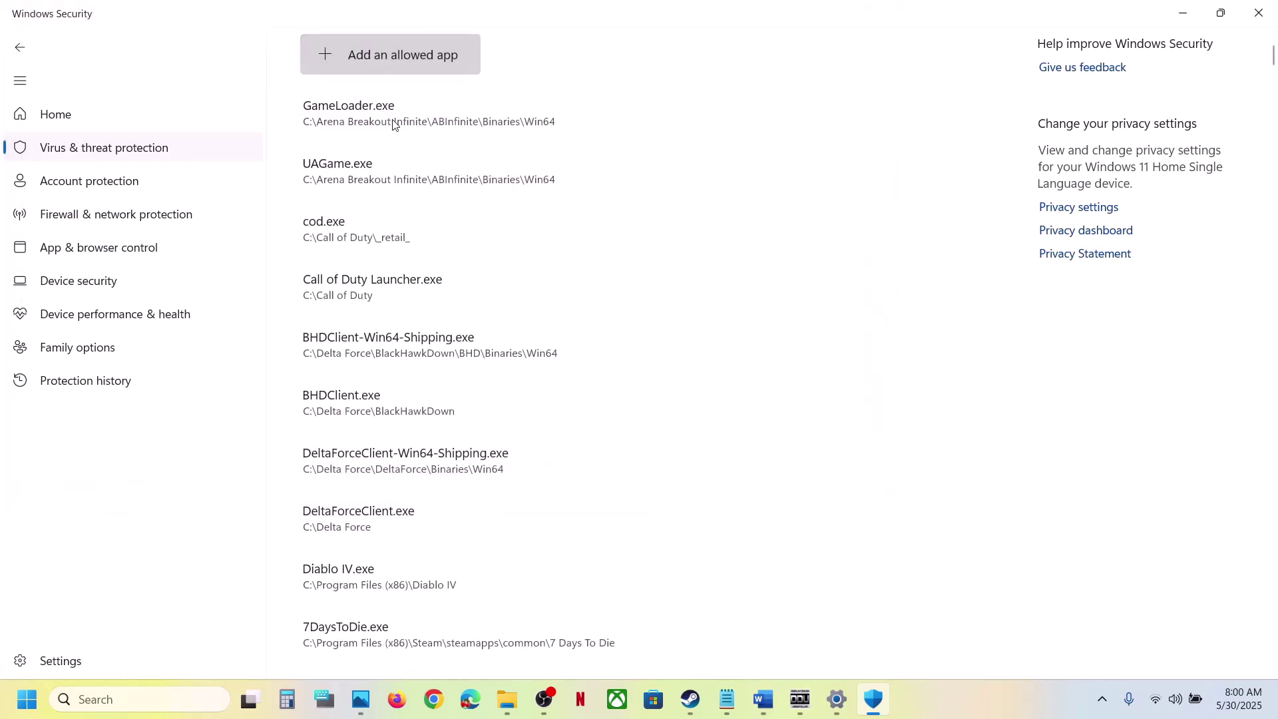
click(201, 232)
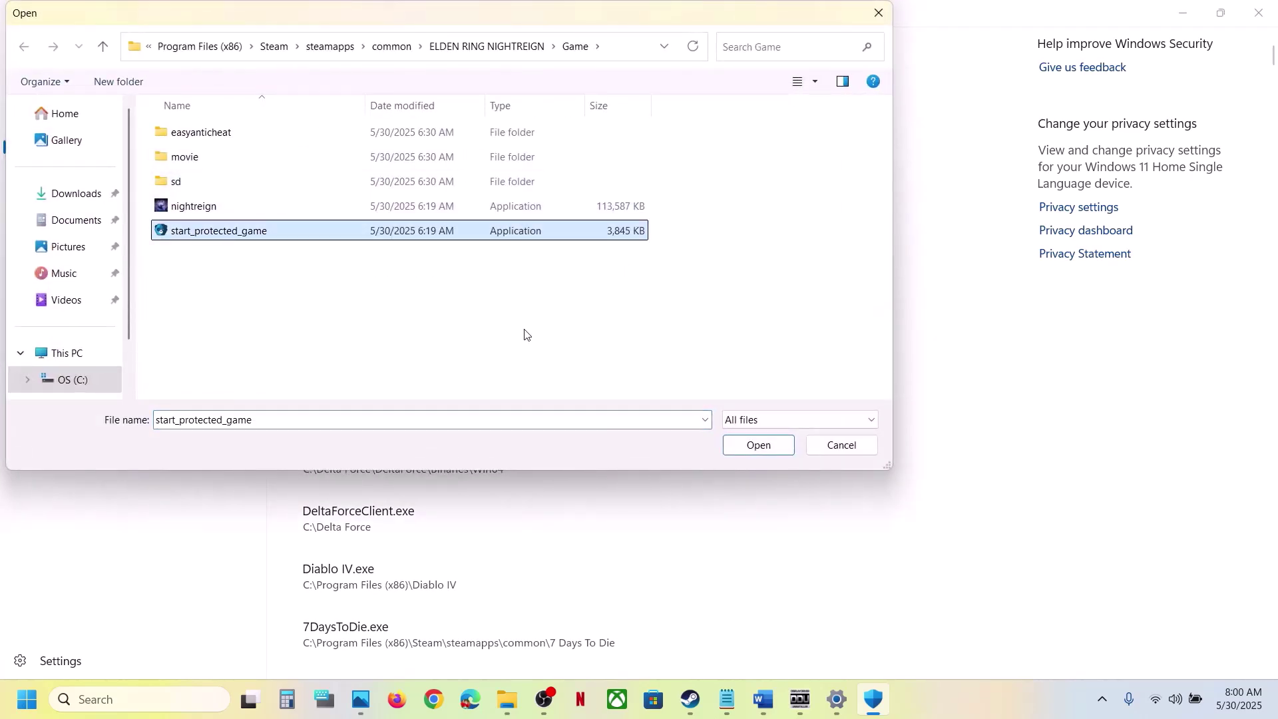
click(764, 452)
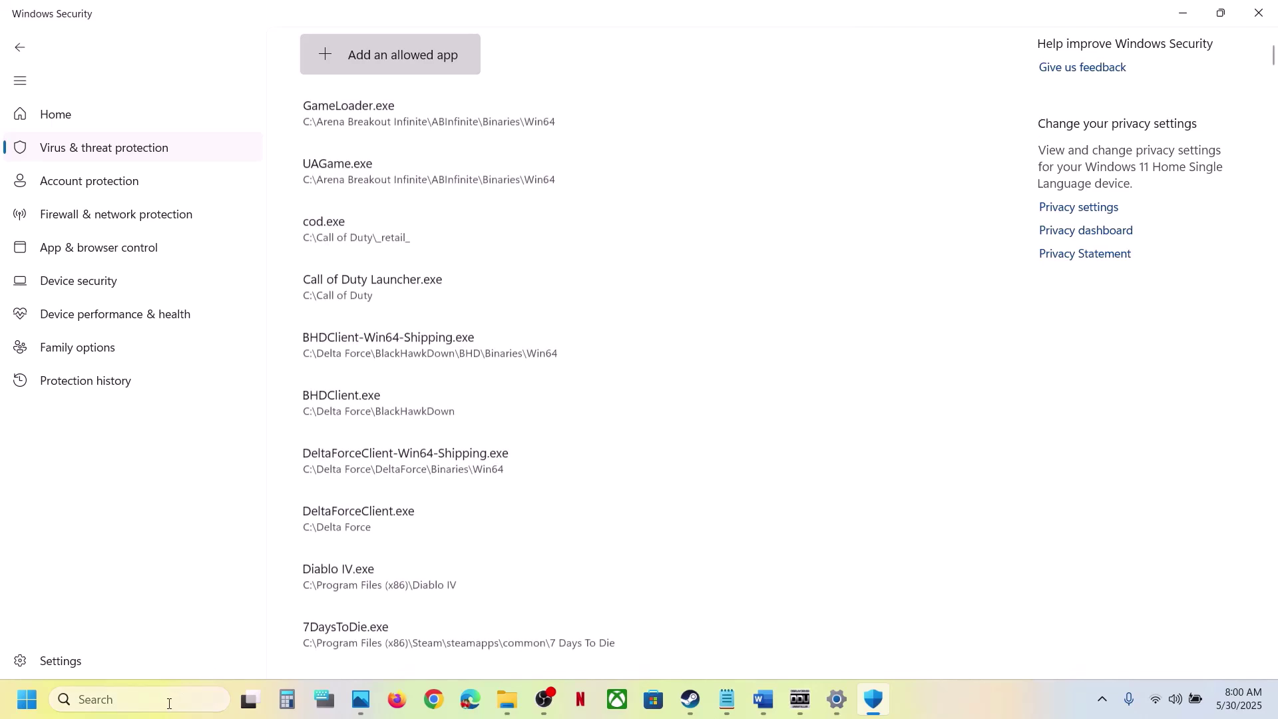
Step: Switch to Control Panel and open the list of apps allowed through Windows Defender Firewall under System and Security
click(168, 704)
text(control)
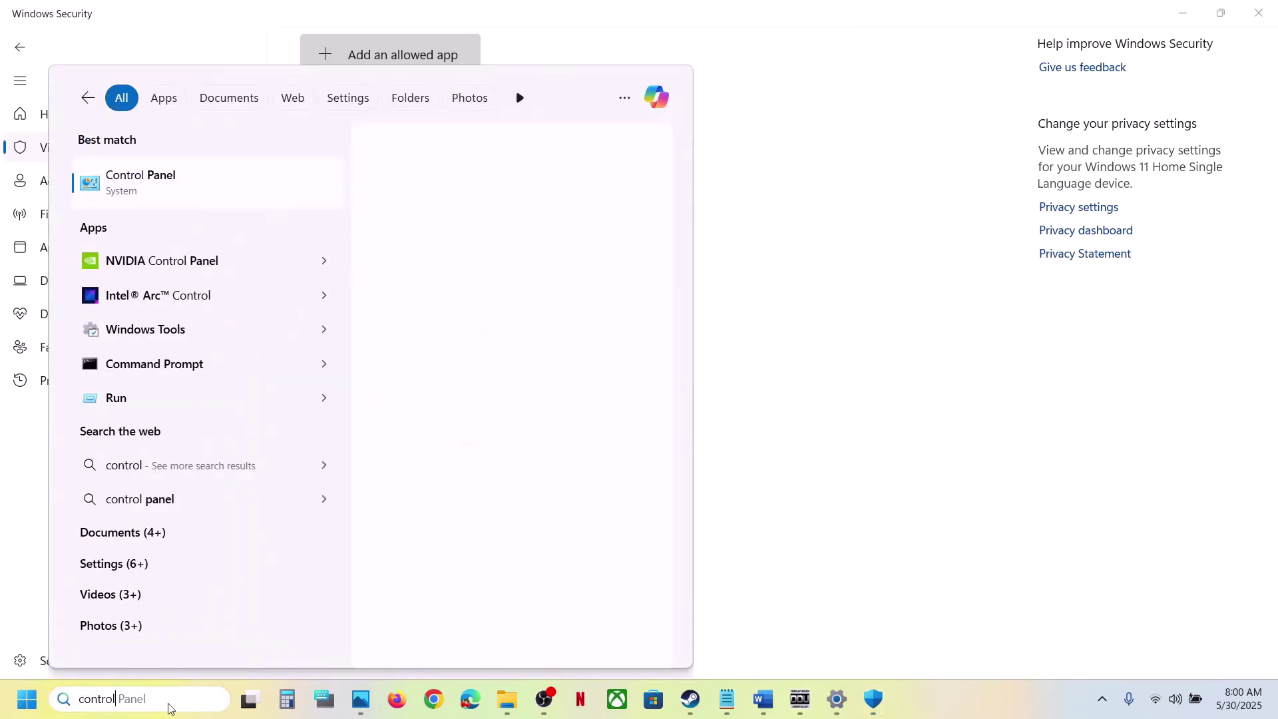
key(Return)
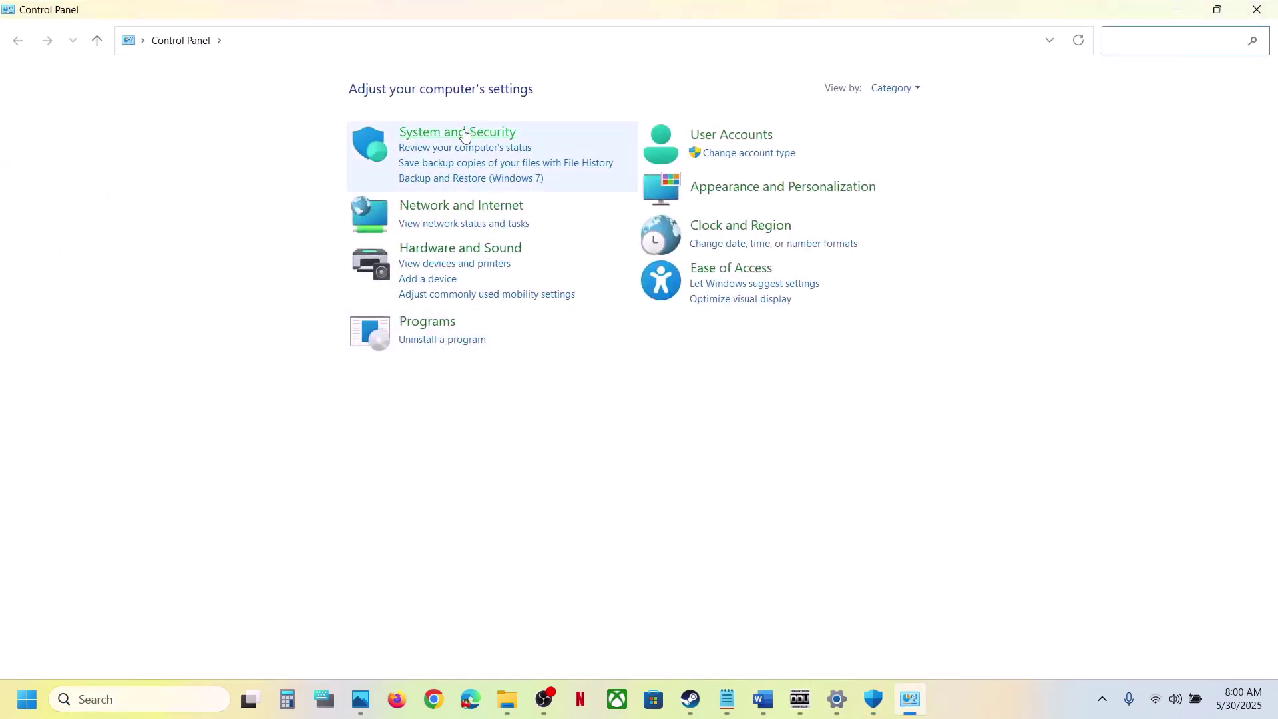
click(471, 133)
click(340, 147)
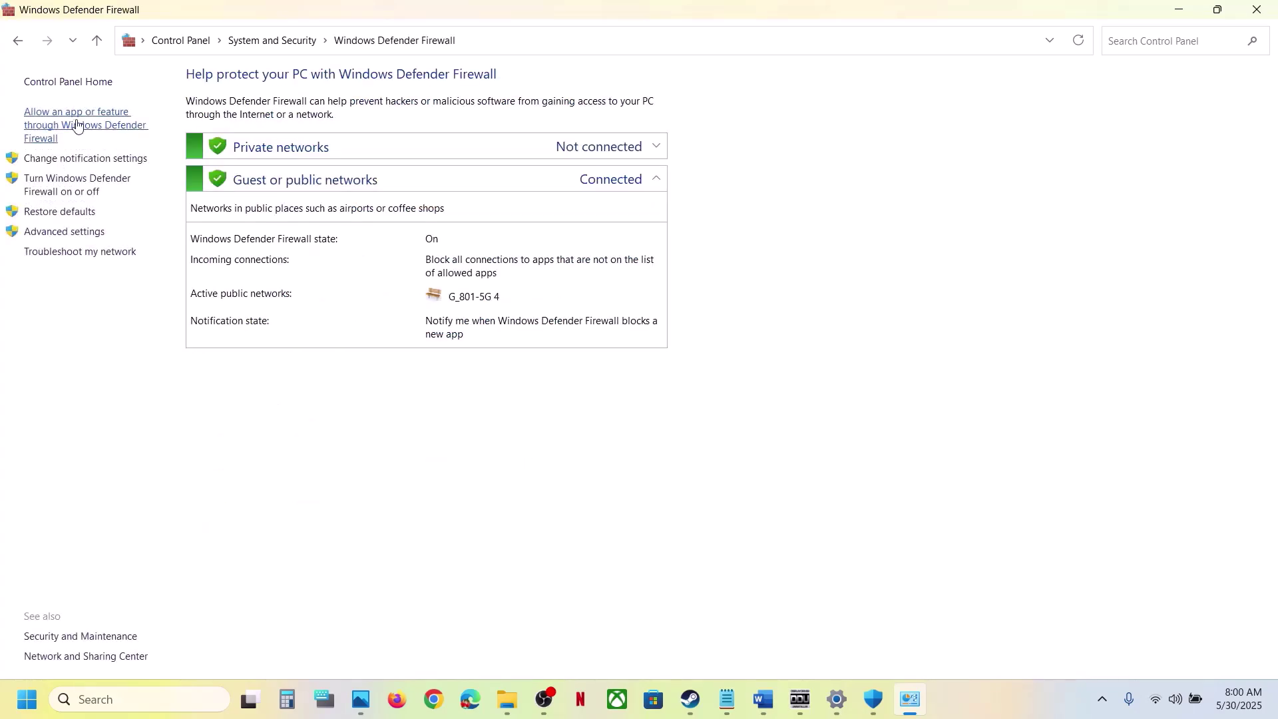
click(87, 126)
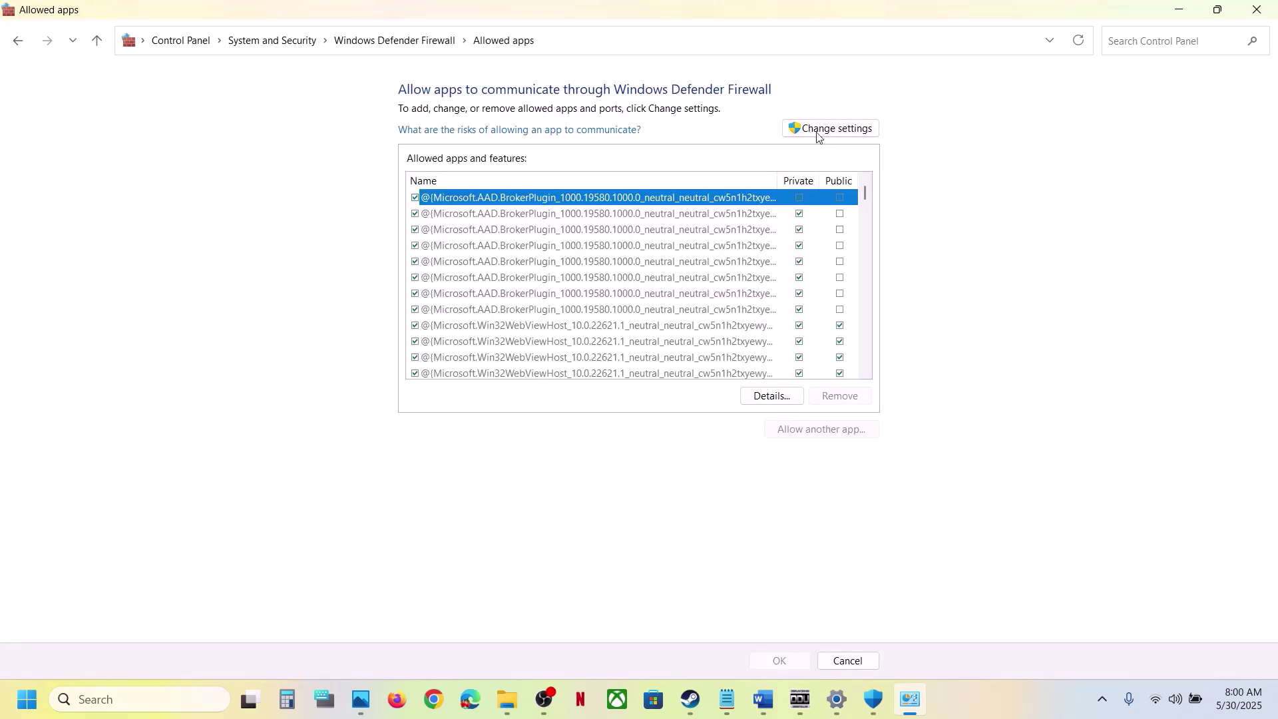
Step: Unlock the firewall's allowed apps settings and start browsing for another app to allow
click(818, 131)
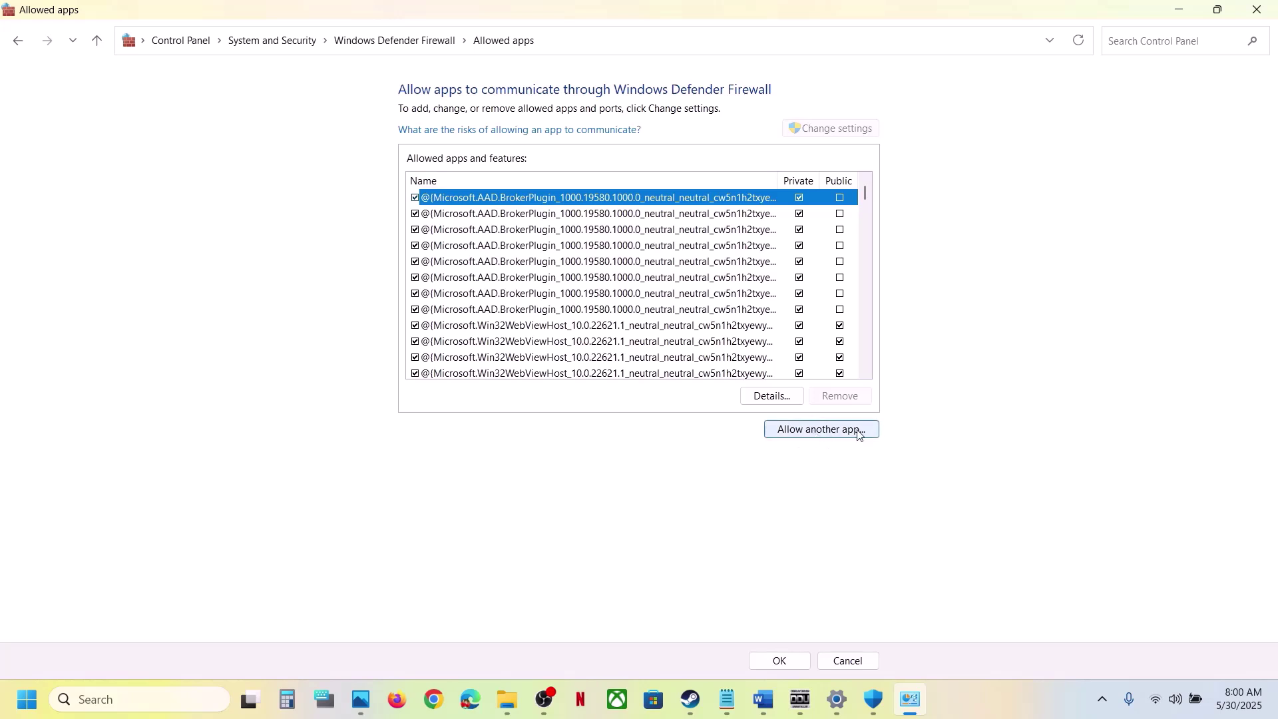
click(826, 434)
click(739, 429)
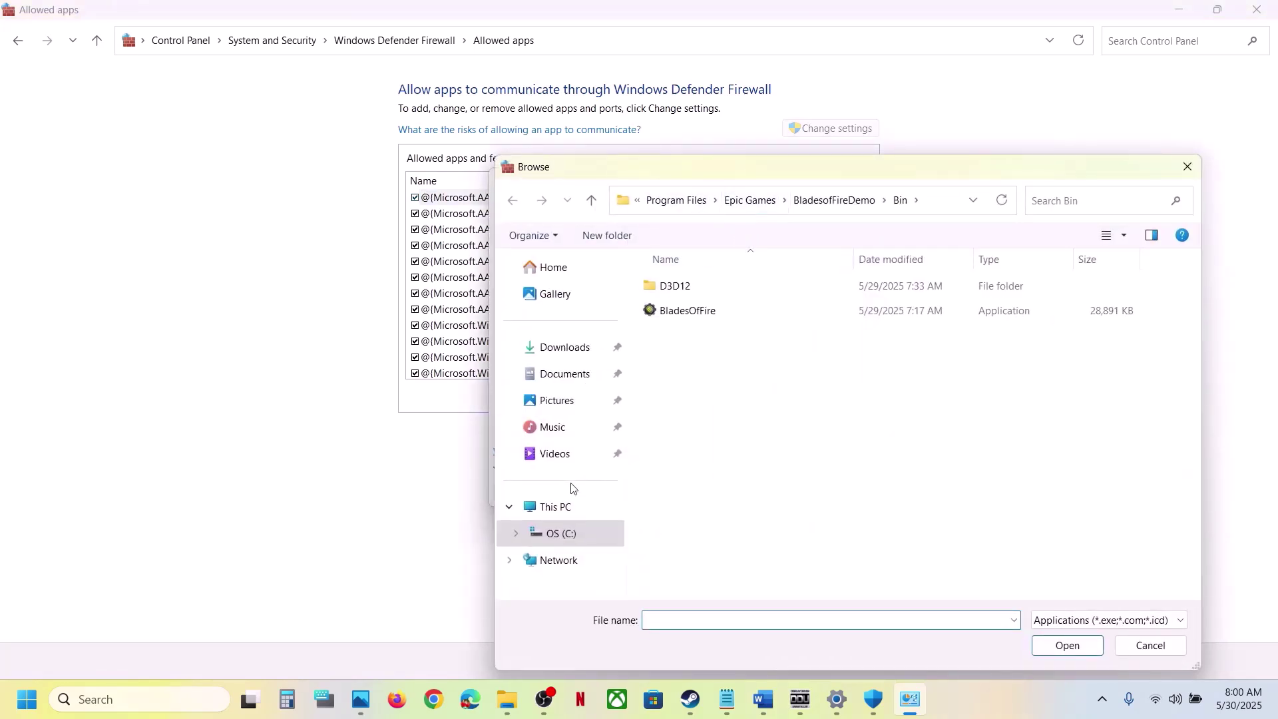
Step: Browse to C:\Program Files (x86)\Steam\steamapps\common to find the game for the firewall exception
click(568, 507)
double_click(761, 327)
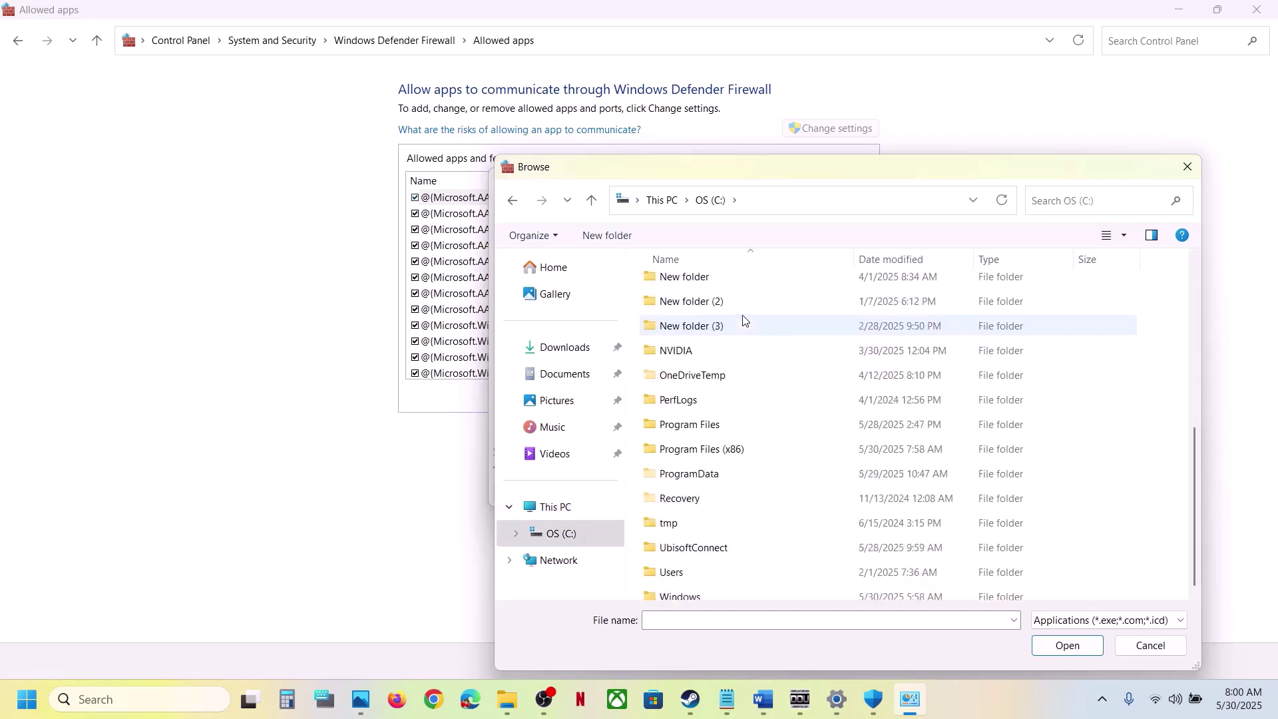
scroll(756, 388, down, 2)
double_click(718, 419)
scroll(718, 423, down, 10)
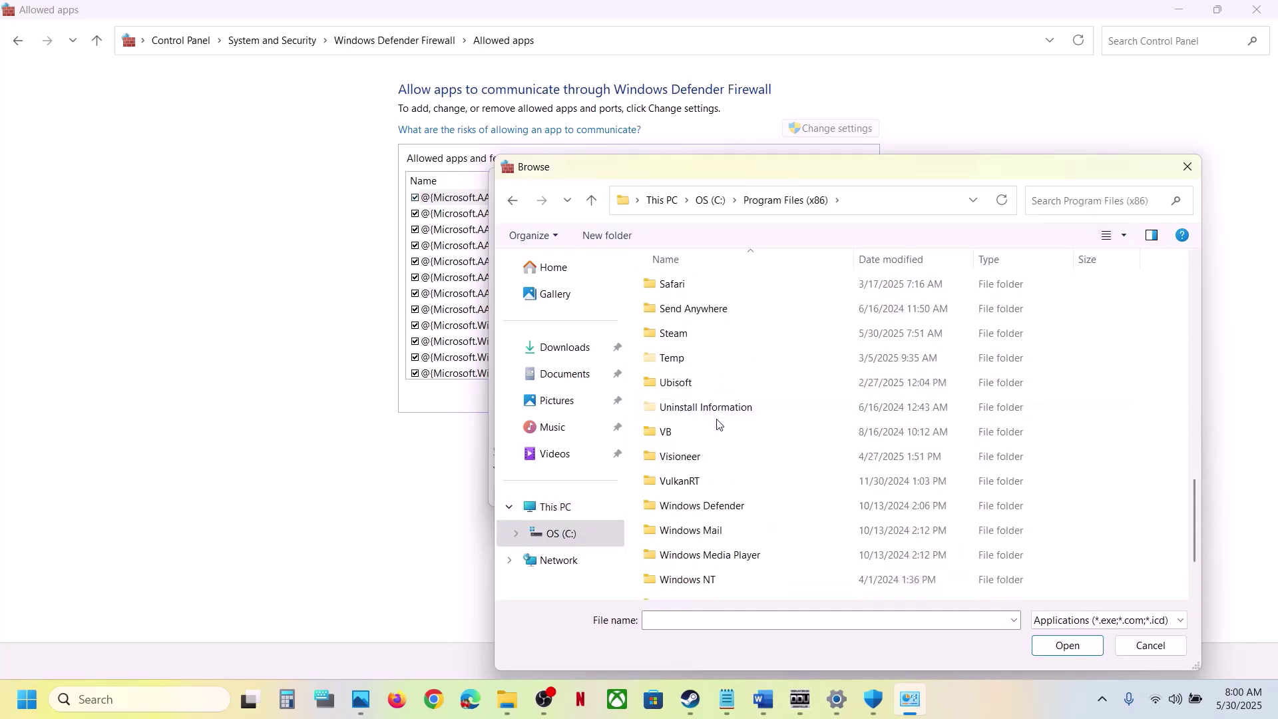
double_click(685, 333)
scroll(706, 408, down, 2)
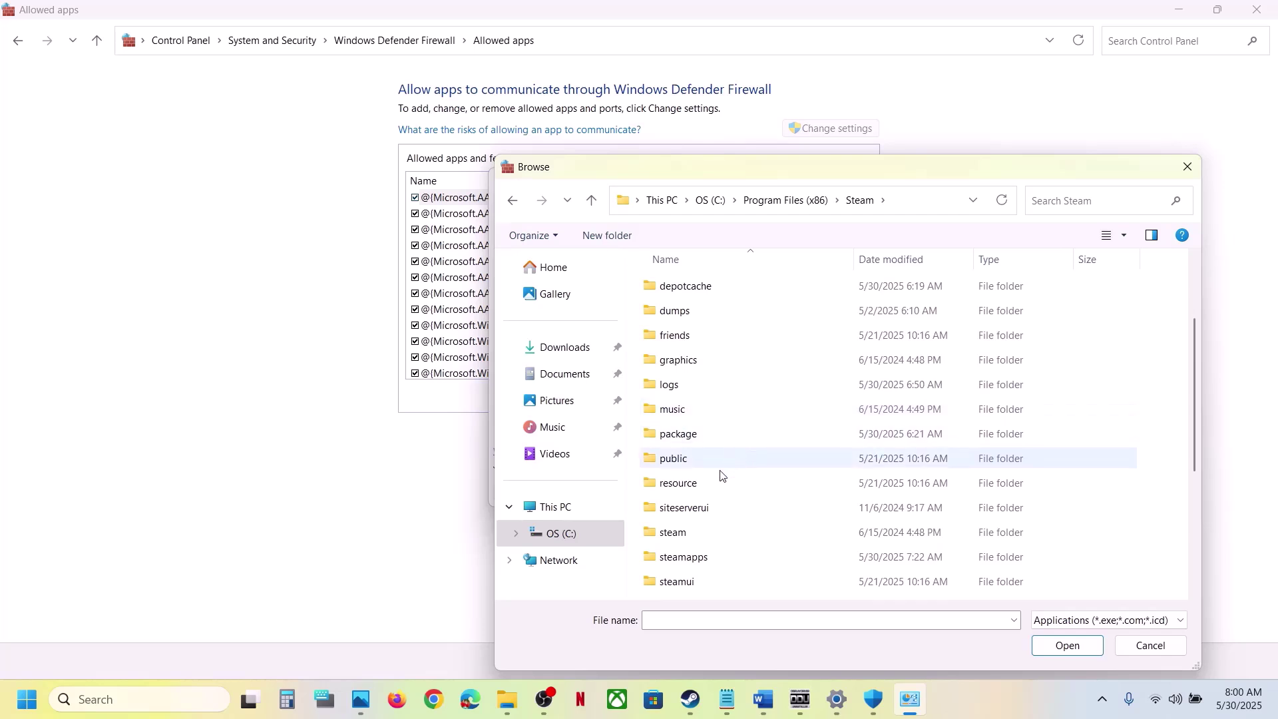
scroll(707, 477, down, 2)
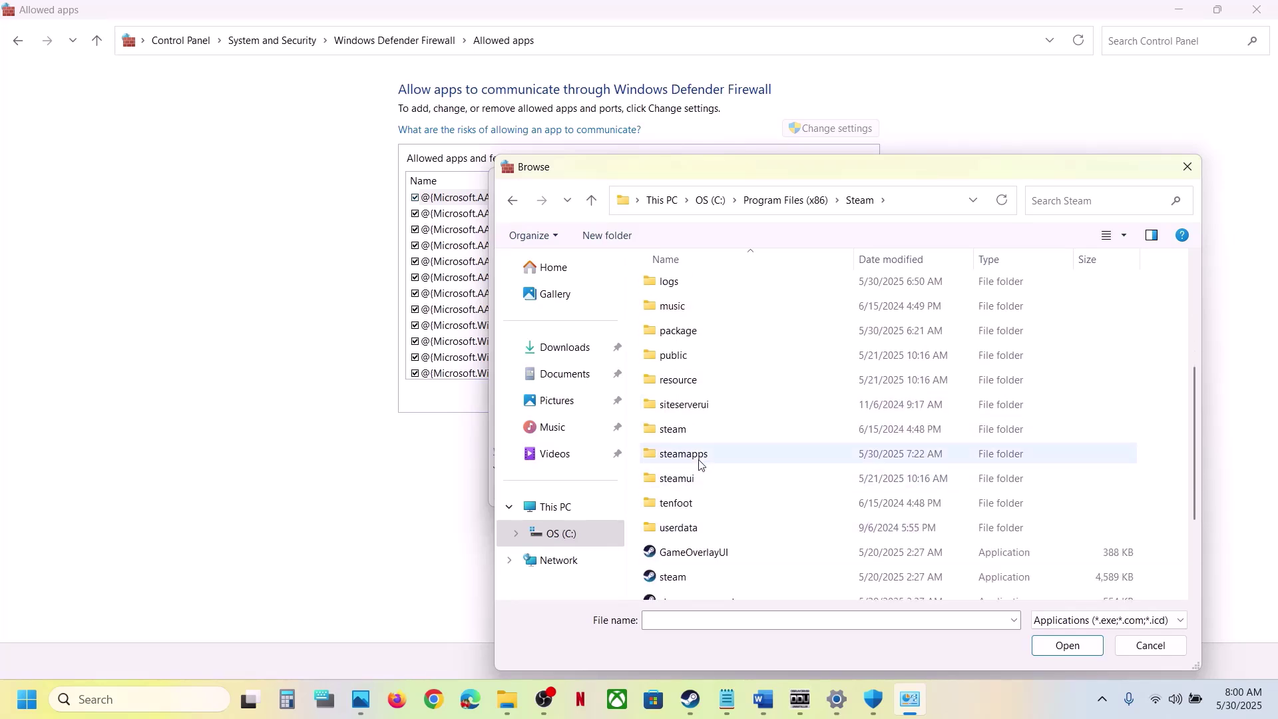
double_click(705, 456)
double_click(692, 286)
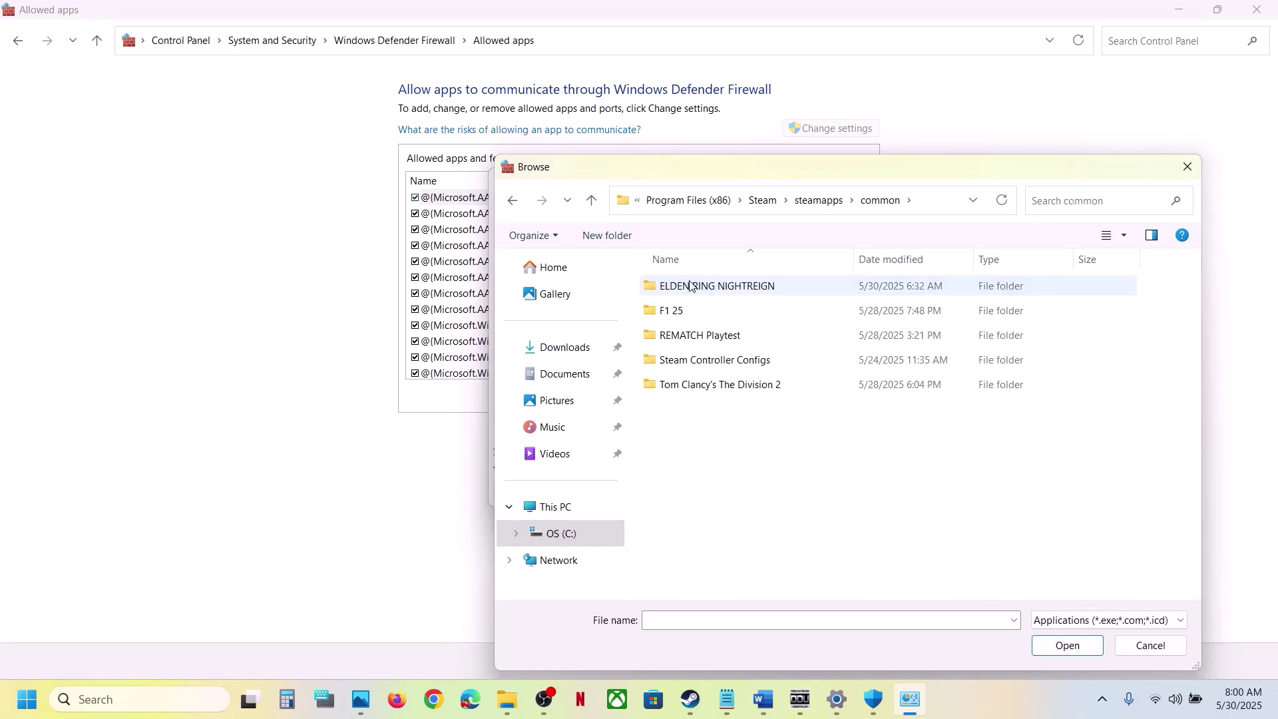
Step: Add the nightreign application from ELDEN RING NIGHTREIGN\Game to the firewall's allowed apps
double_click(691, 286)
double_click(689, 287)
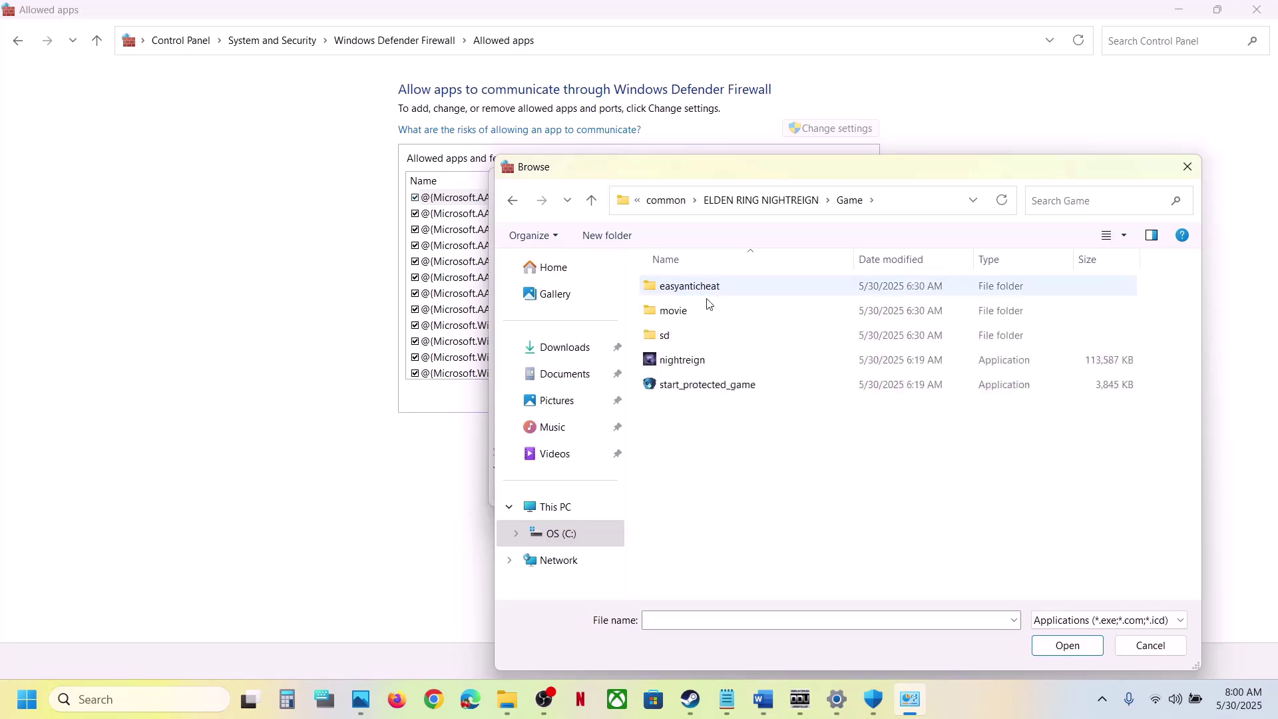
click(681, 361)
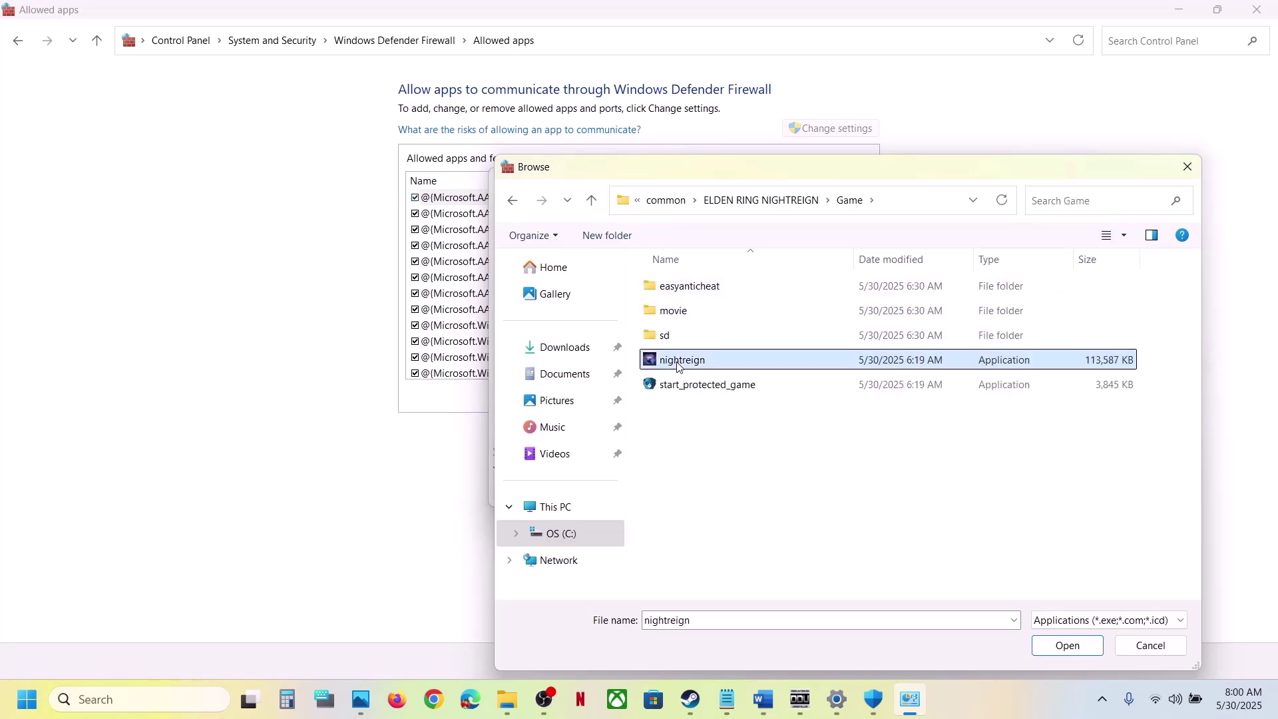
click(1067, 645)
click(690, 494)
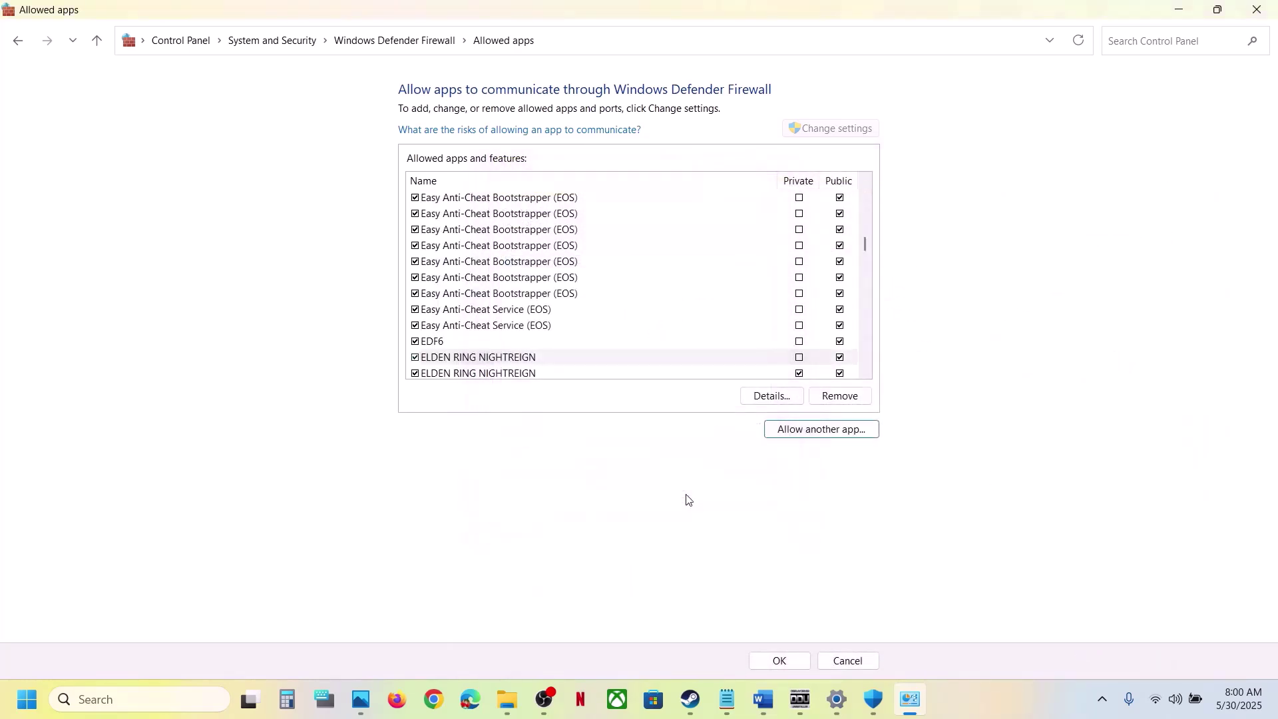
Step: Try to add start_protected_game from the Game folder to the firewall's allowed apps, and close the app-adding dialog
click(820, 434)
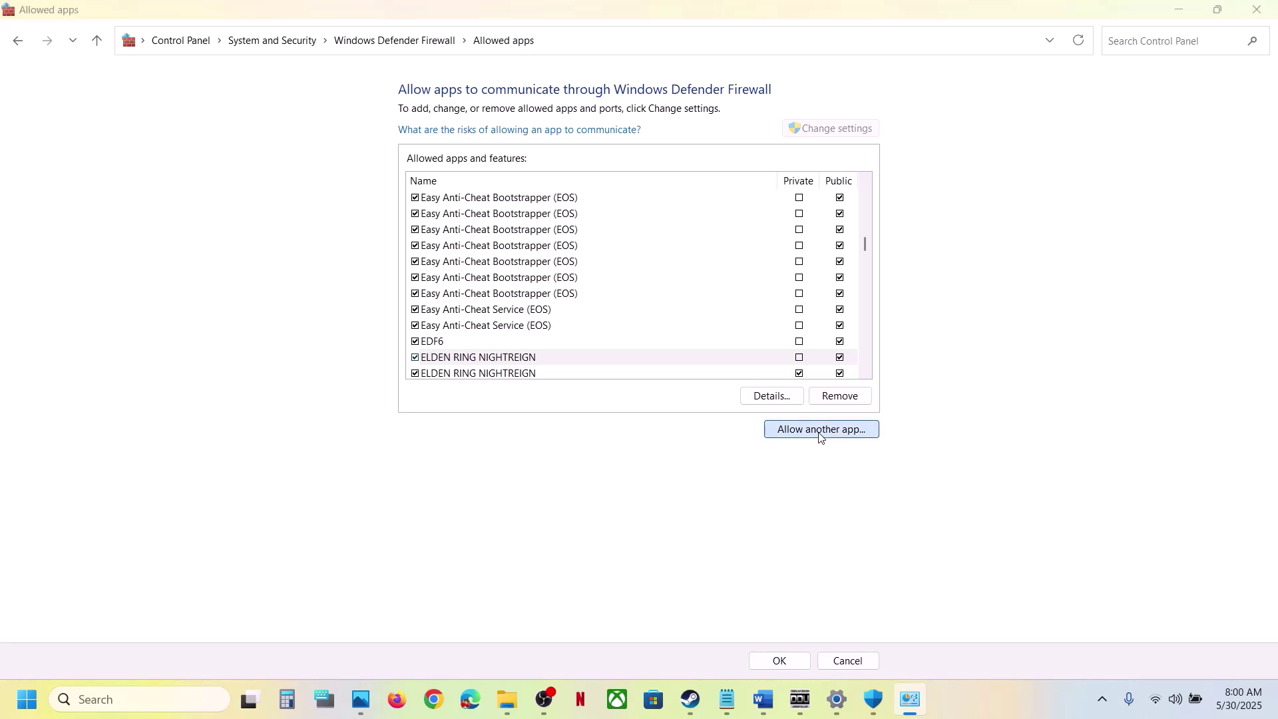
click(771, 426)
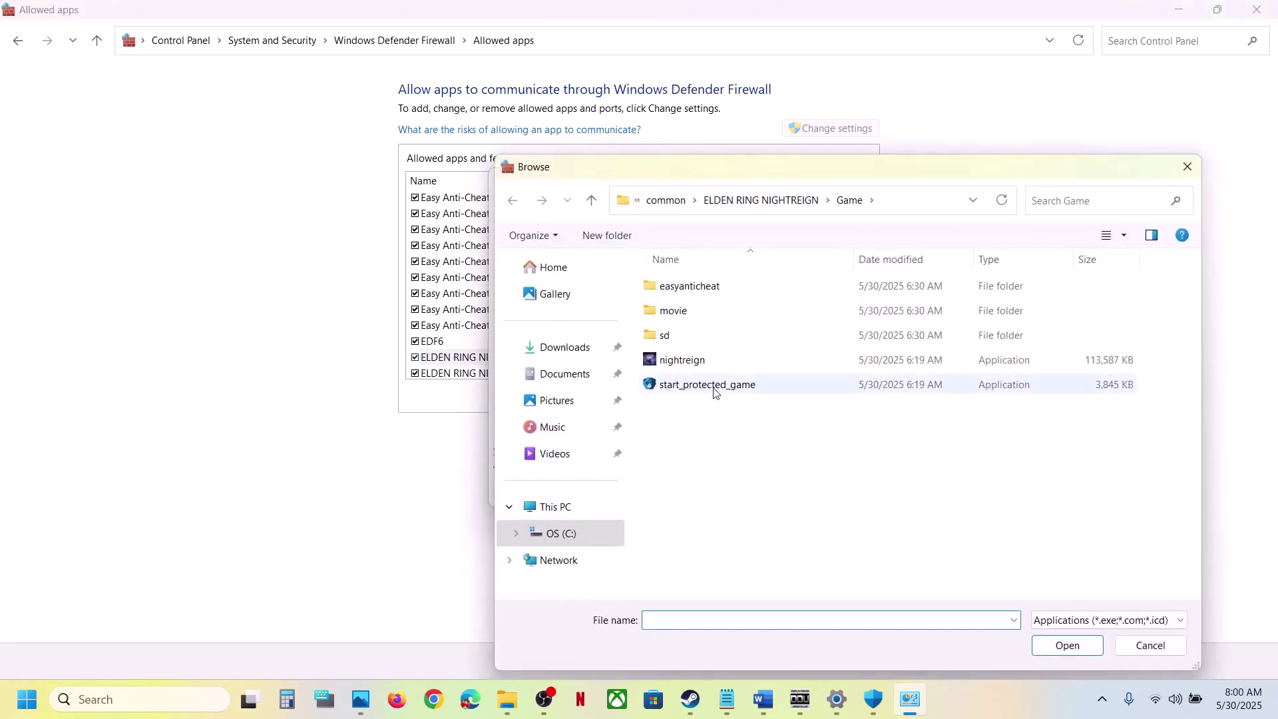
click(698, 386)
click(1068, 646)
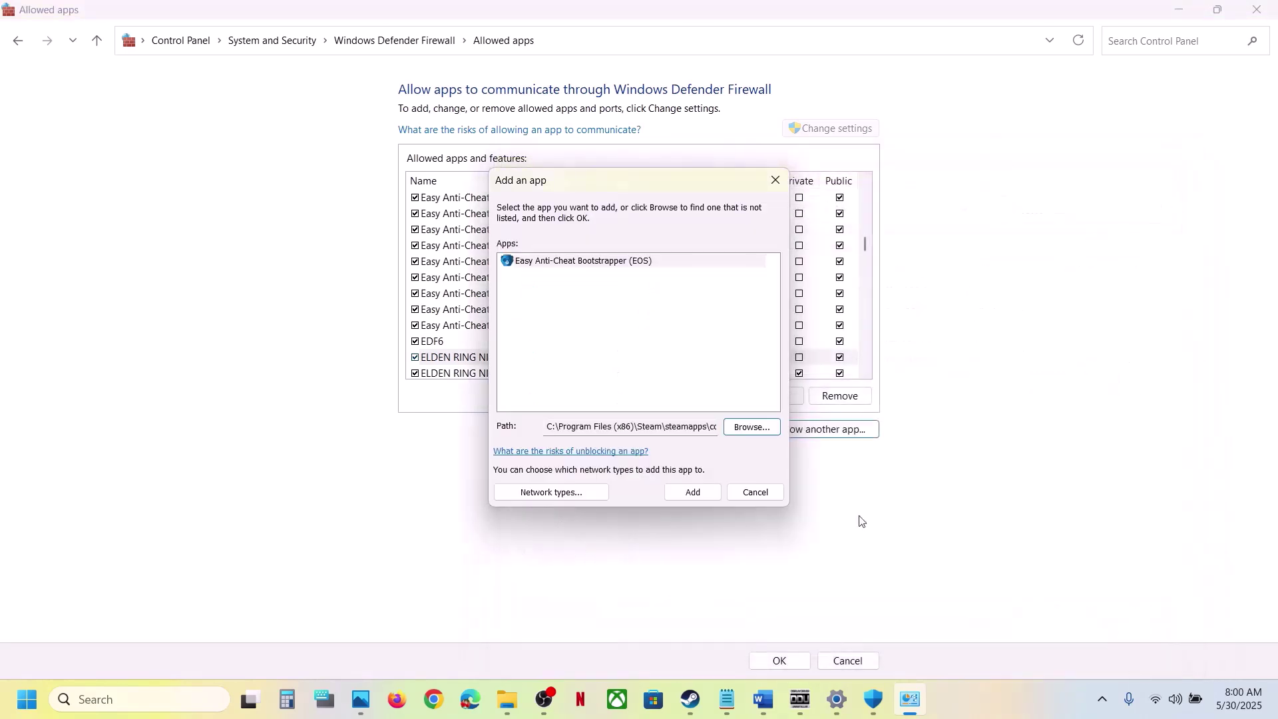
click(694, 493)
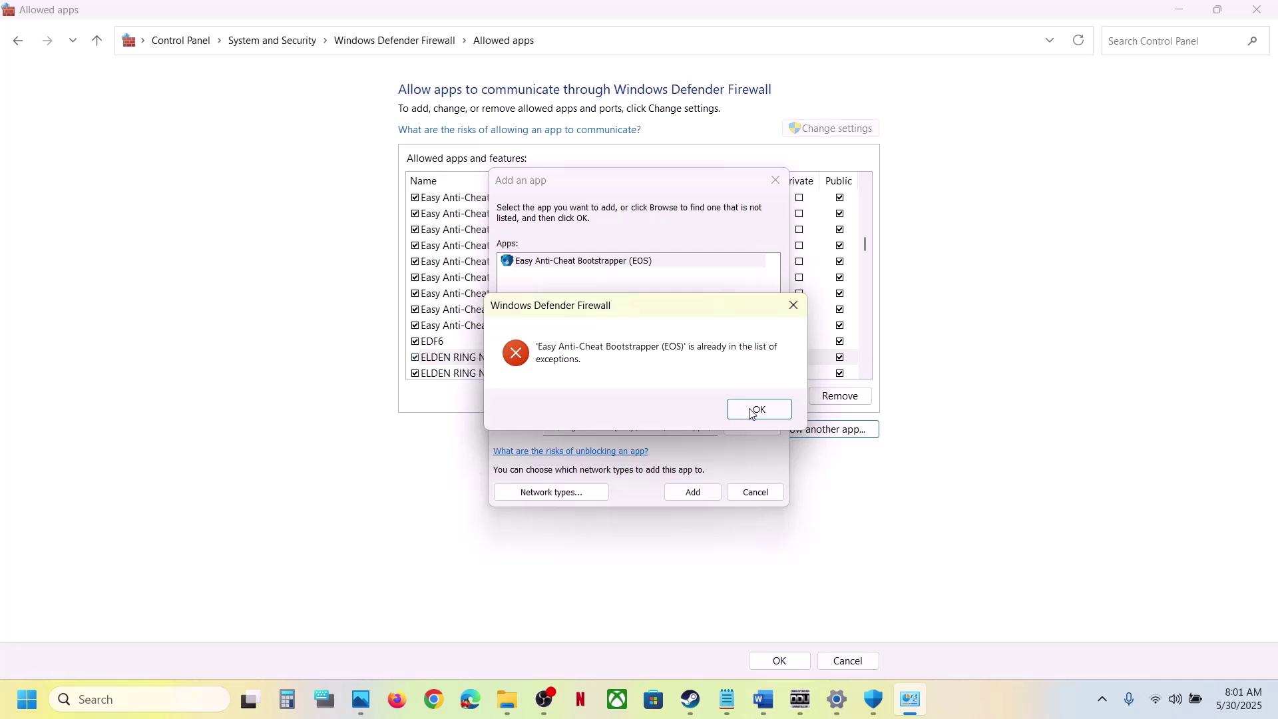
click(752, 412)
click(774, 181)
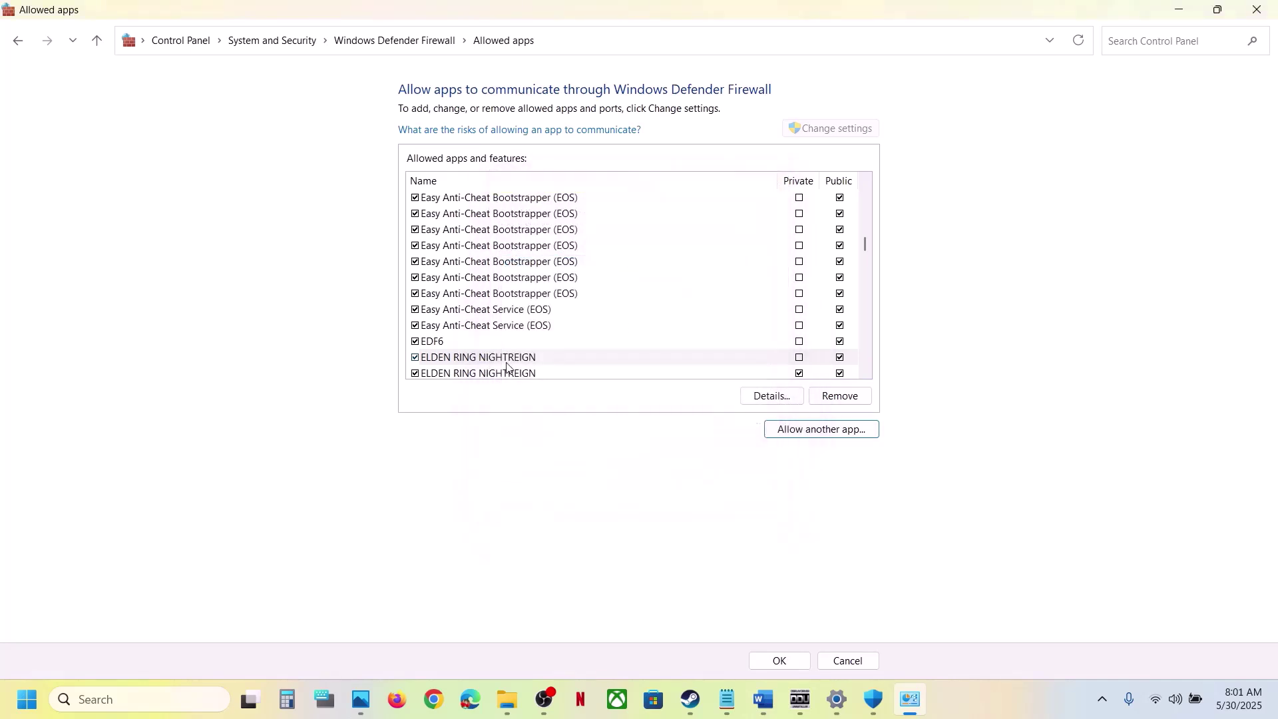
Step: Close the firewall's Allowed apps window and the Windows Security window
click(1269, 8)
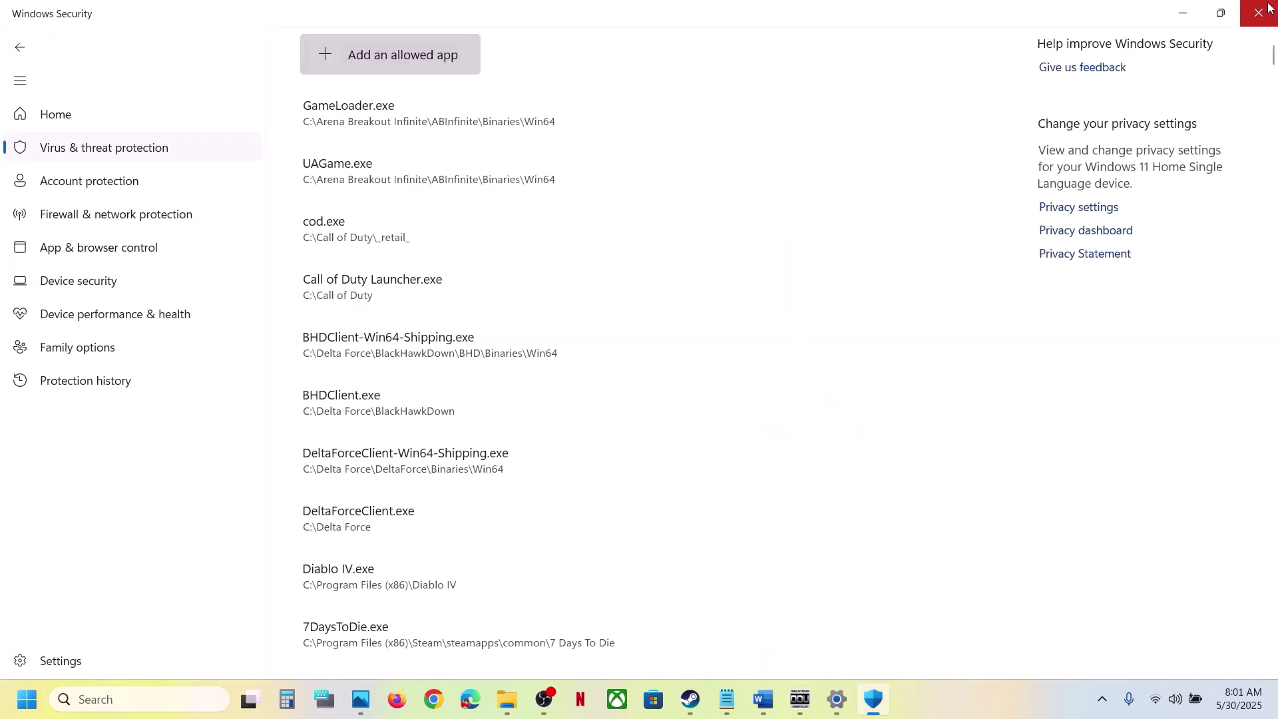
click(1259, 15)
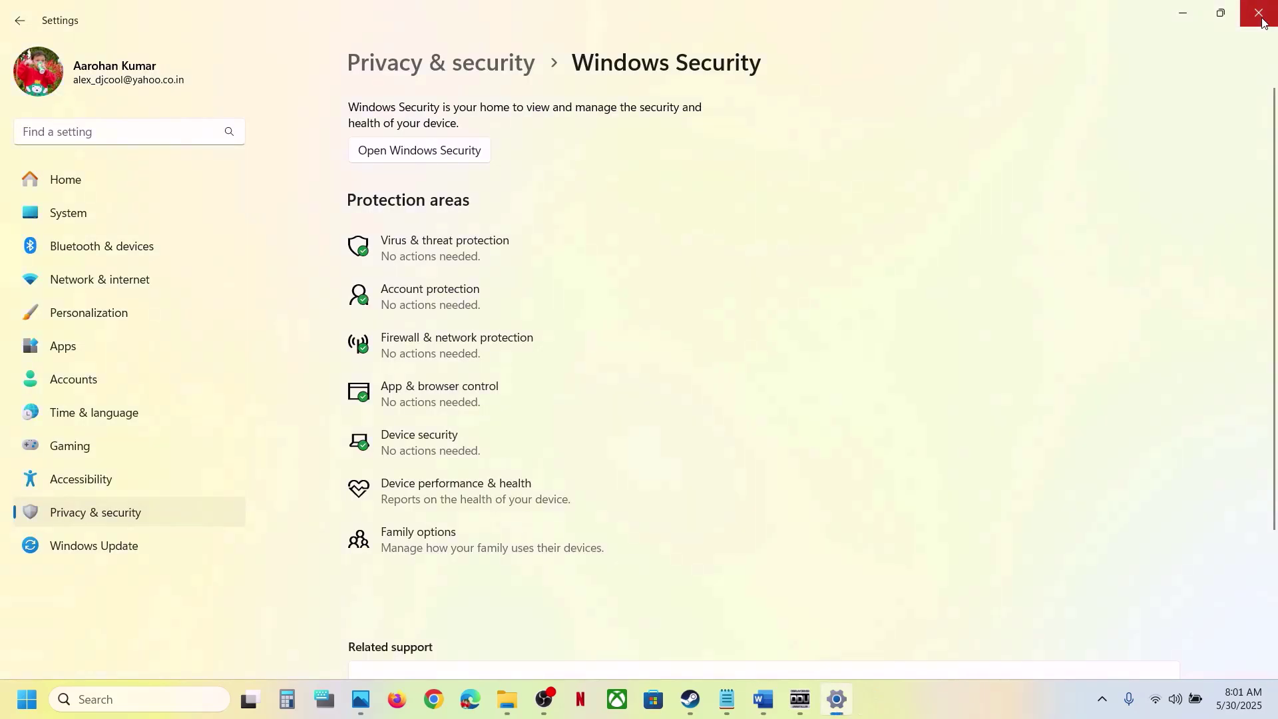
Step: Close Settings and switch to the Word document to read Step 6 on clean graphics driver installation with its NVIDIA and AMD links
click(1262, 12)
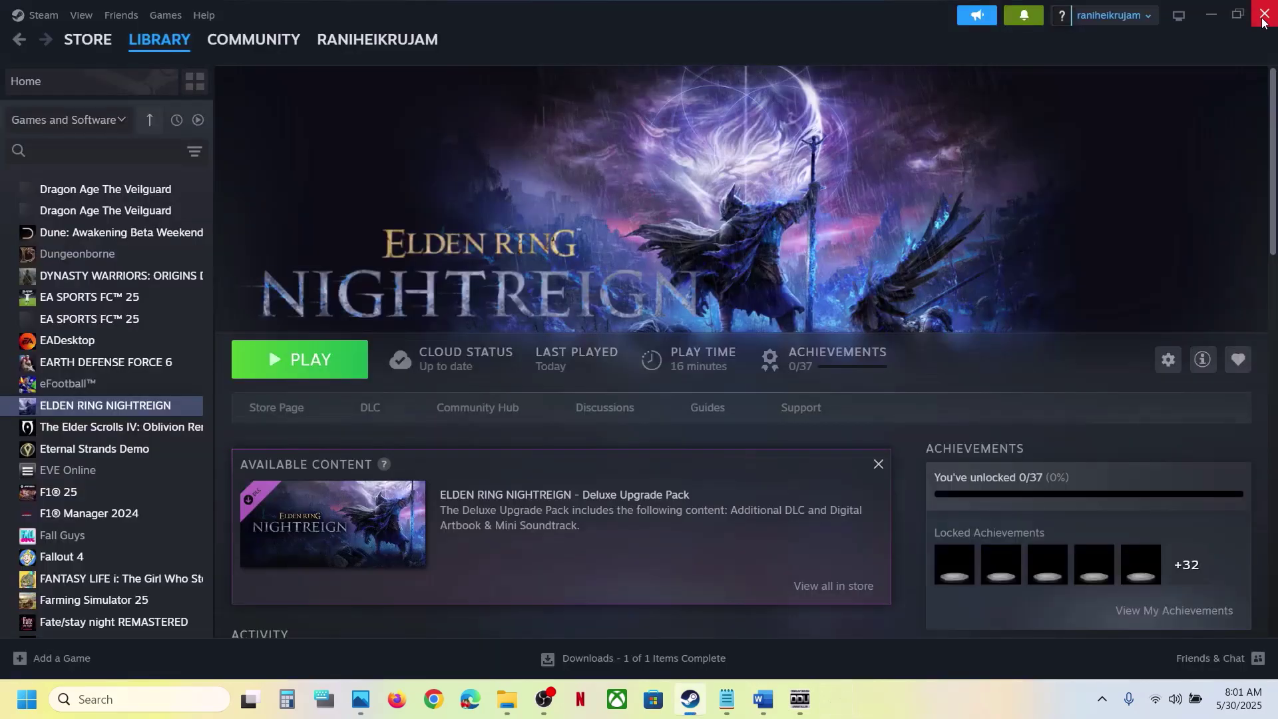
click(763, 699)
scroll(391, 410, down, 5)
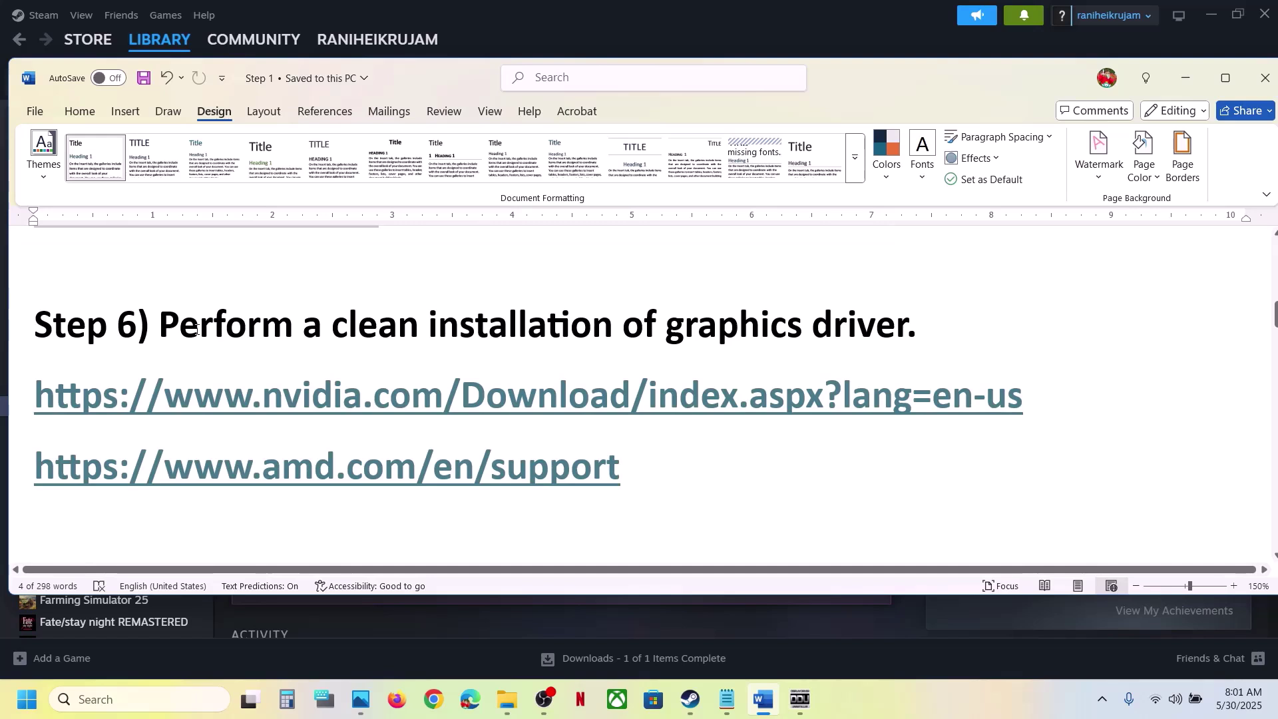
drag(196, 330, 912, 327)
click(483, 406)
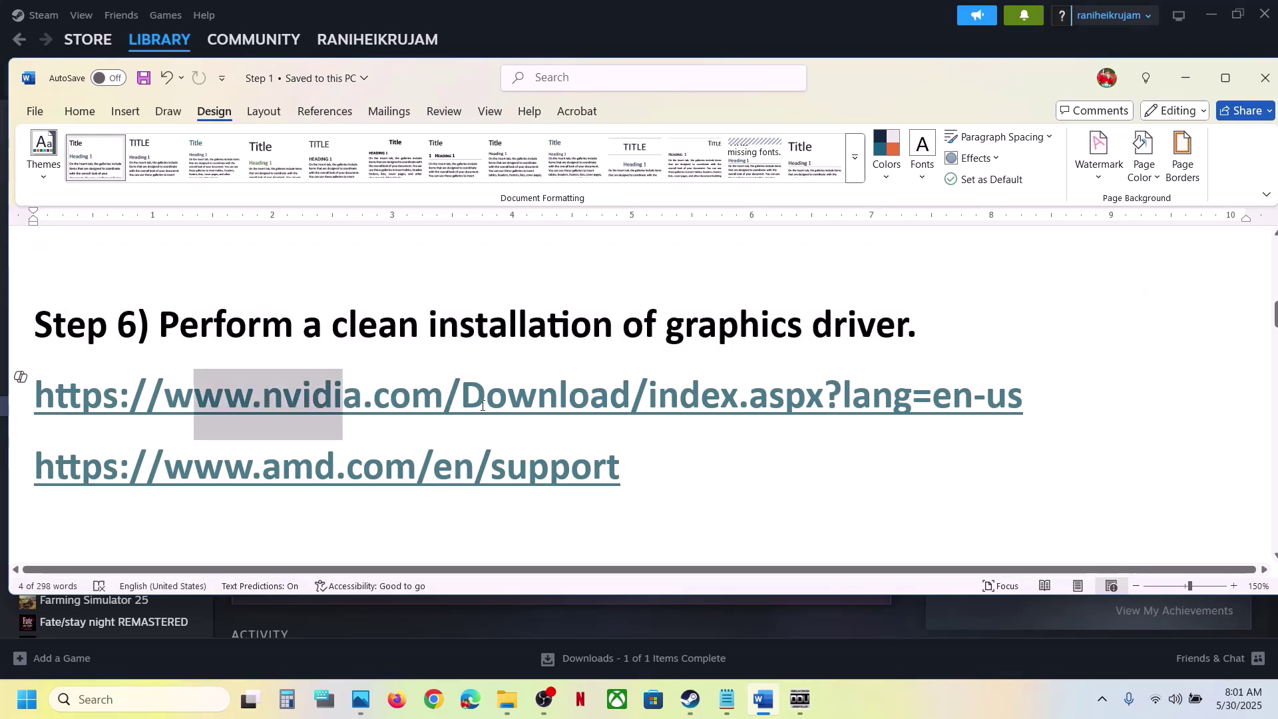
drag(482, 406, 679, 400)
drag(227, 470, 414, 450)
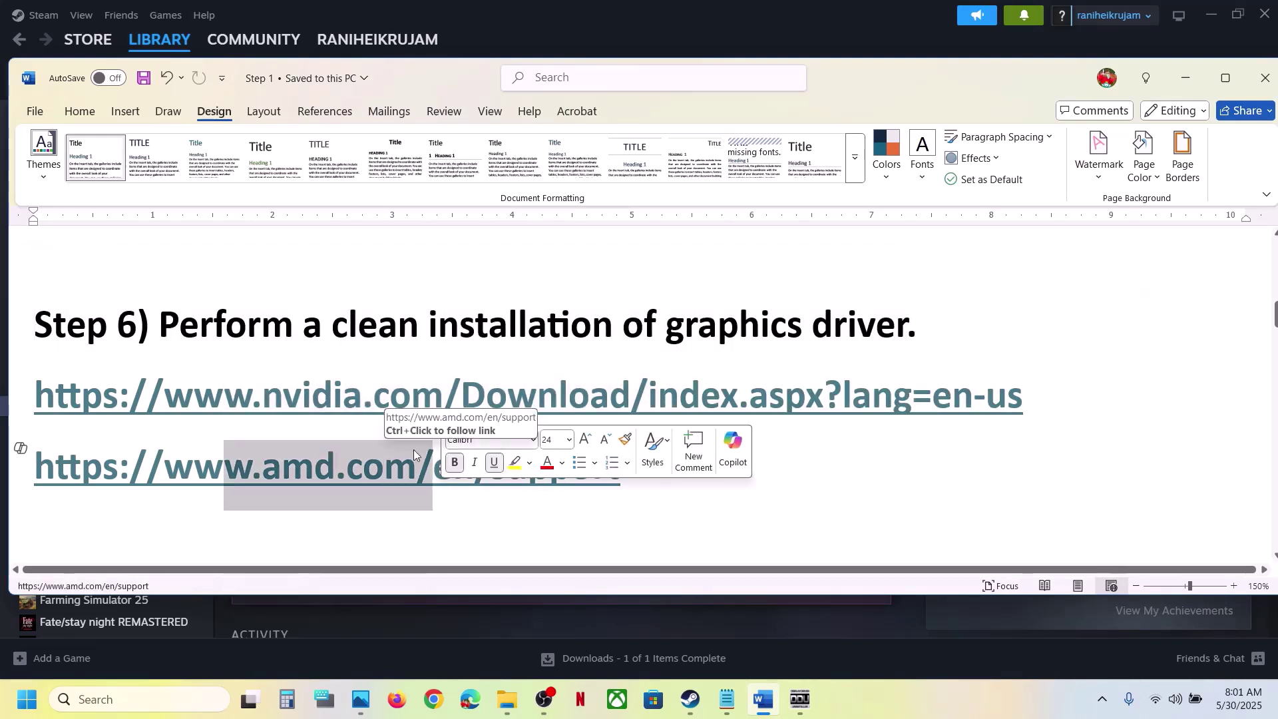
drag(438, 398, 568, 398)
click(893, 717)
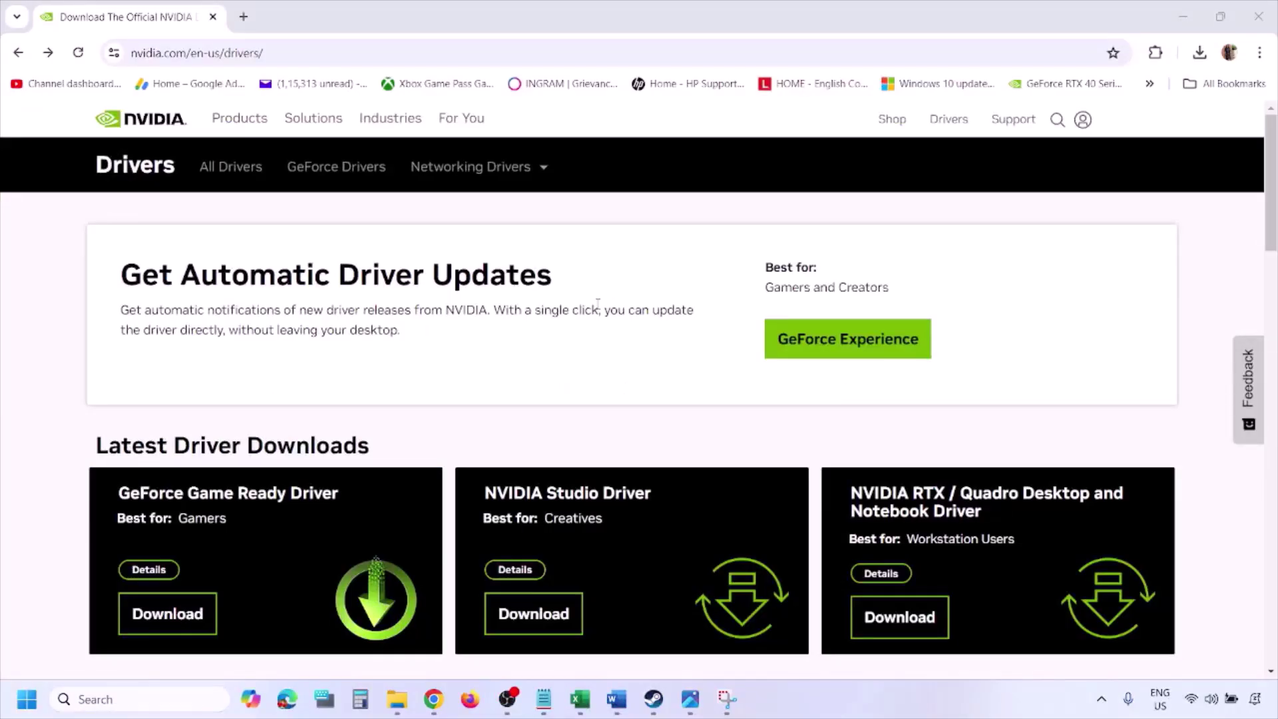
Step: Search NVIDIA's manual driver finder for the GeForce RTX 3050 Laptop GPU with Windows 11 as the operating system
scroll(299, 407, down, 10)
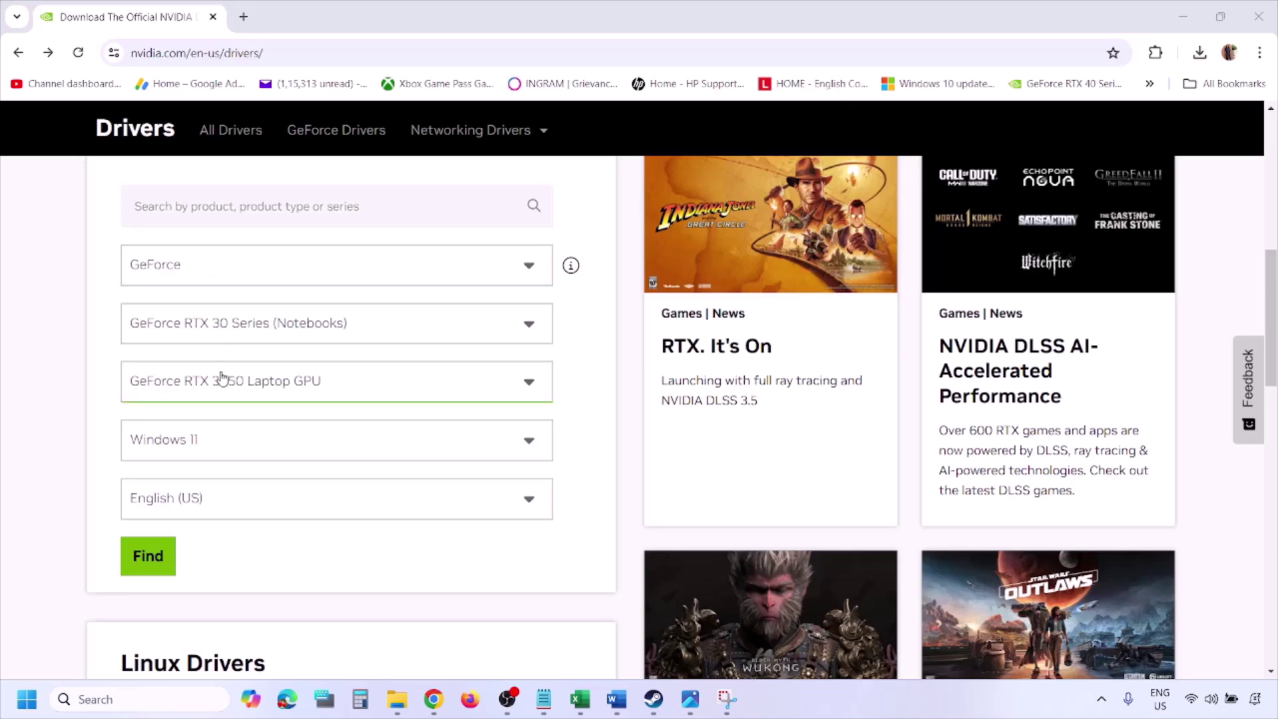
click(211, 444)
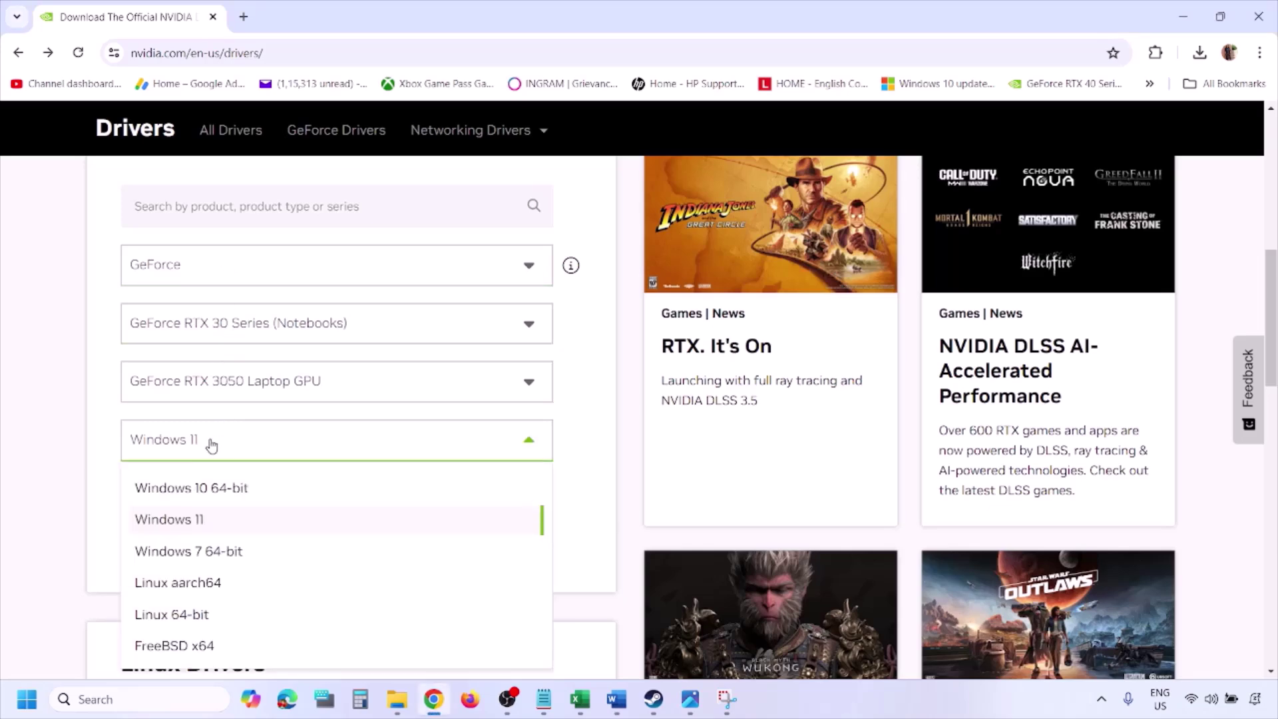
click(186, 526)
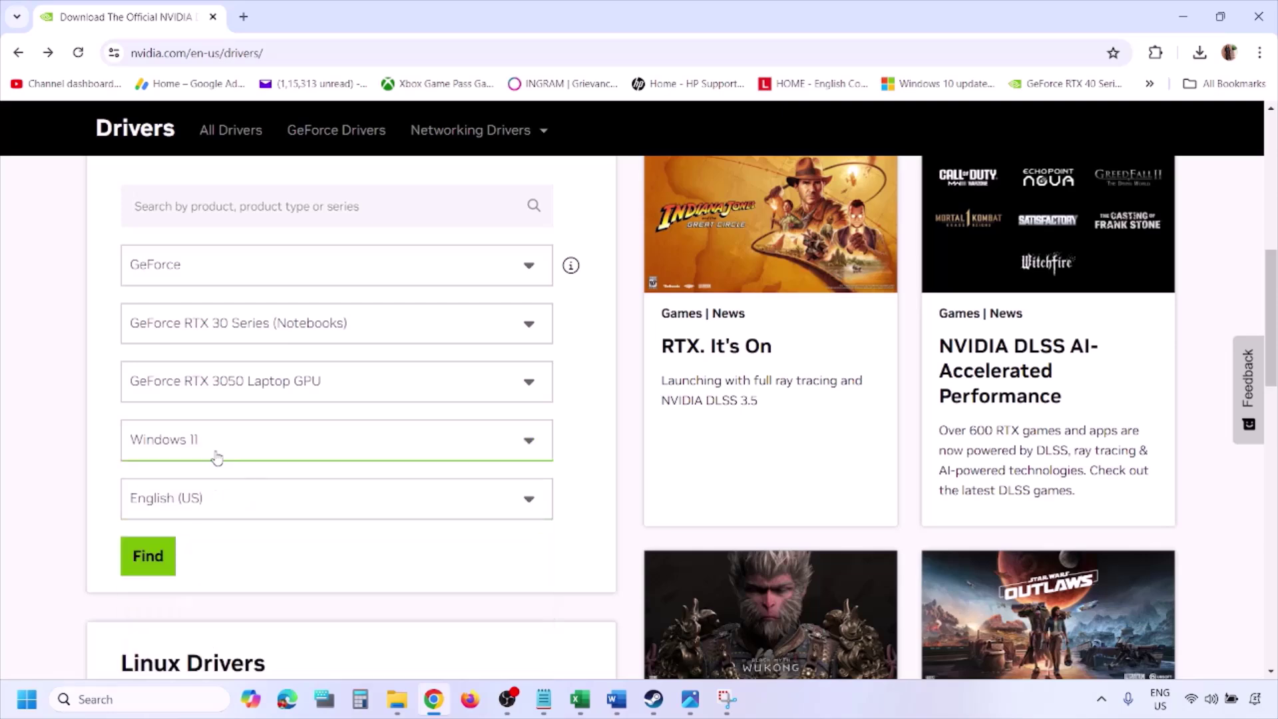
click(150, 558)
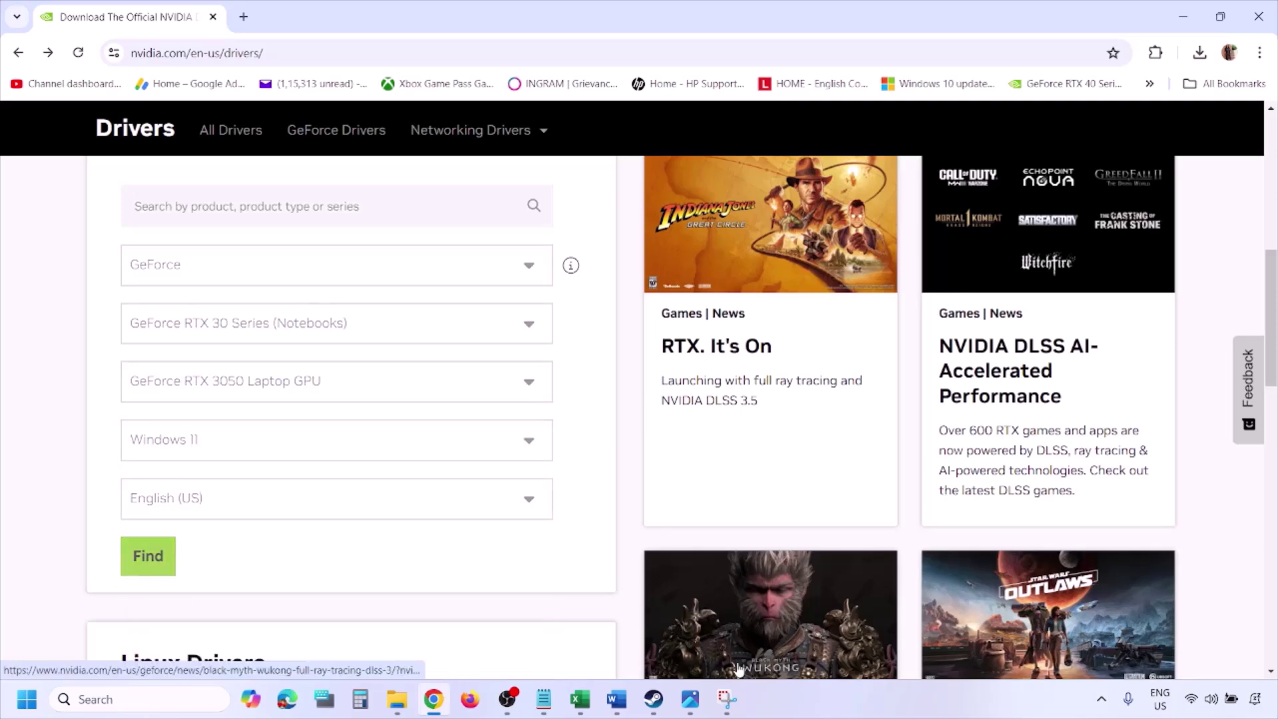
Step: Switch to Photos and go through images 1.png to 5.png on downloading the NVIDIA driver and performing a custom clean installation
click(693, 709)
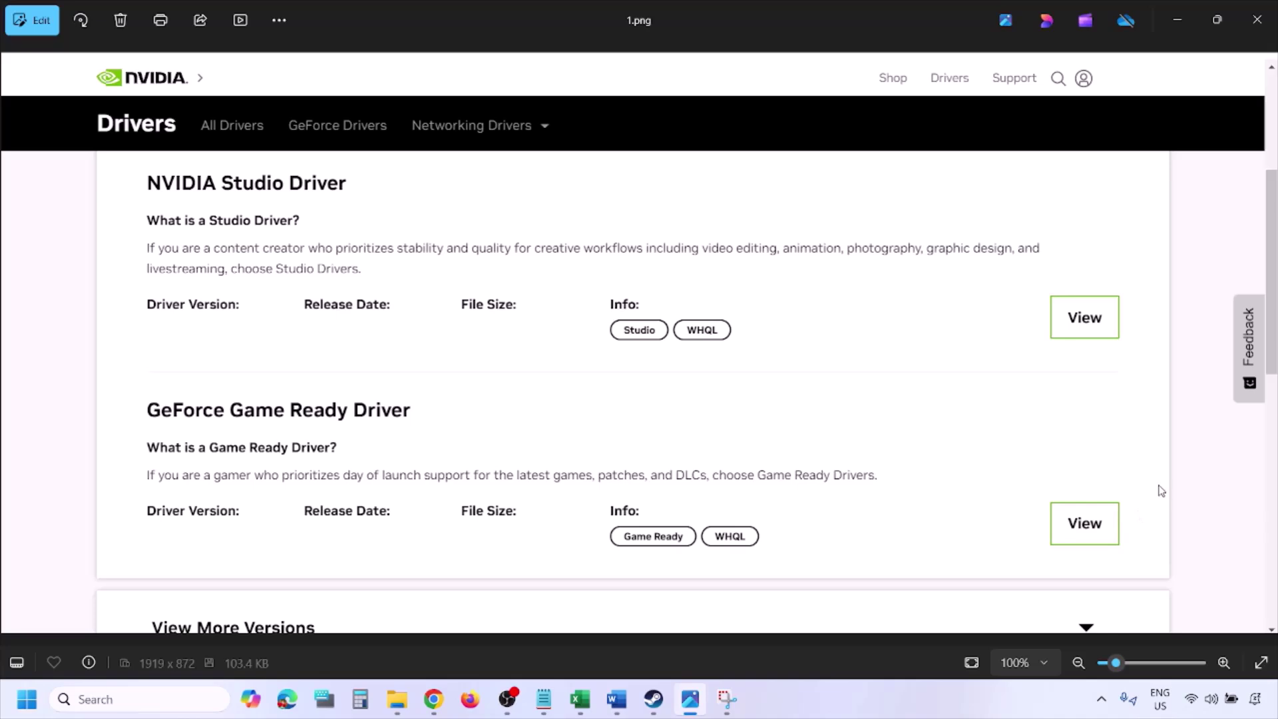
key(Right)
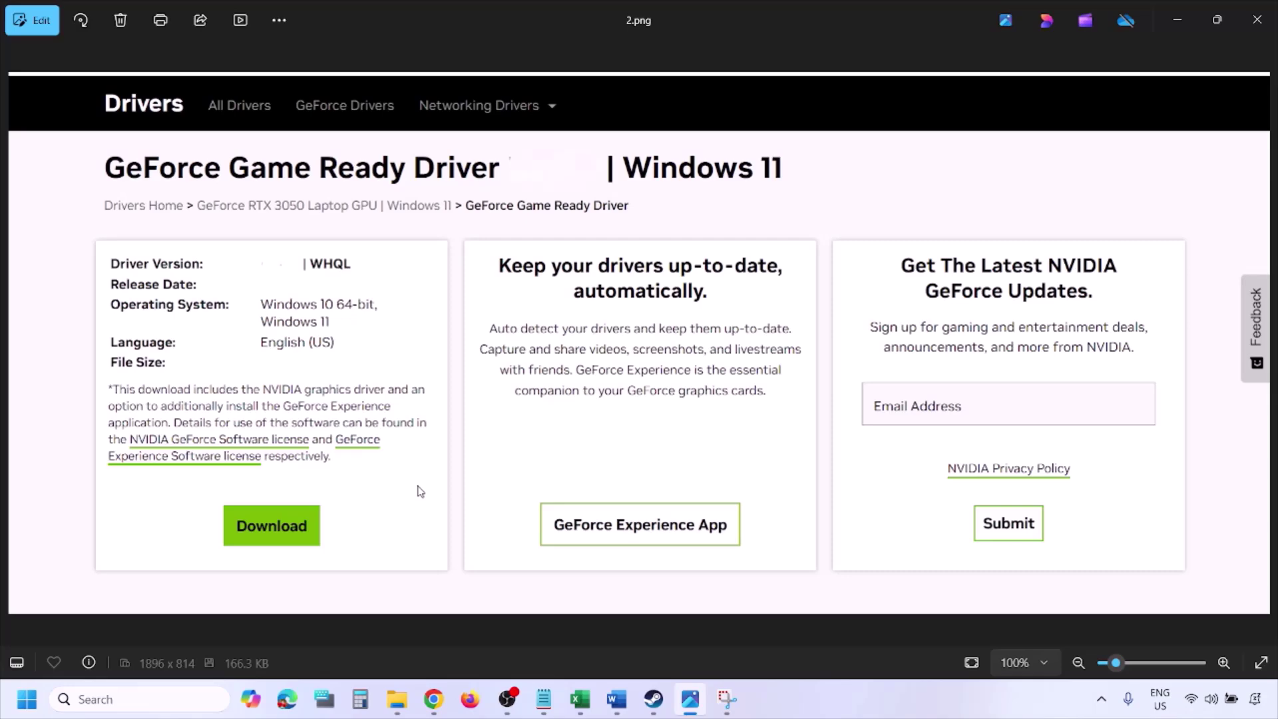
key(Right)
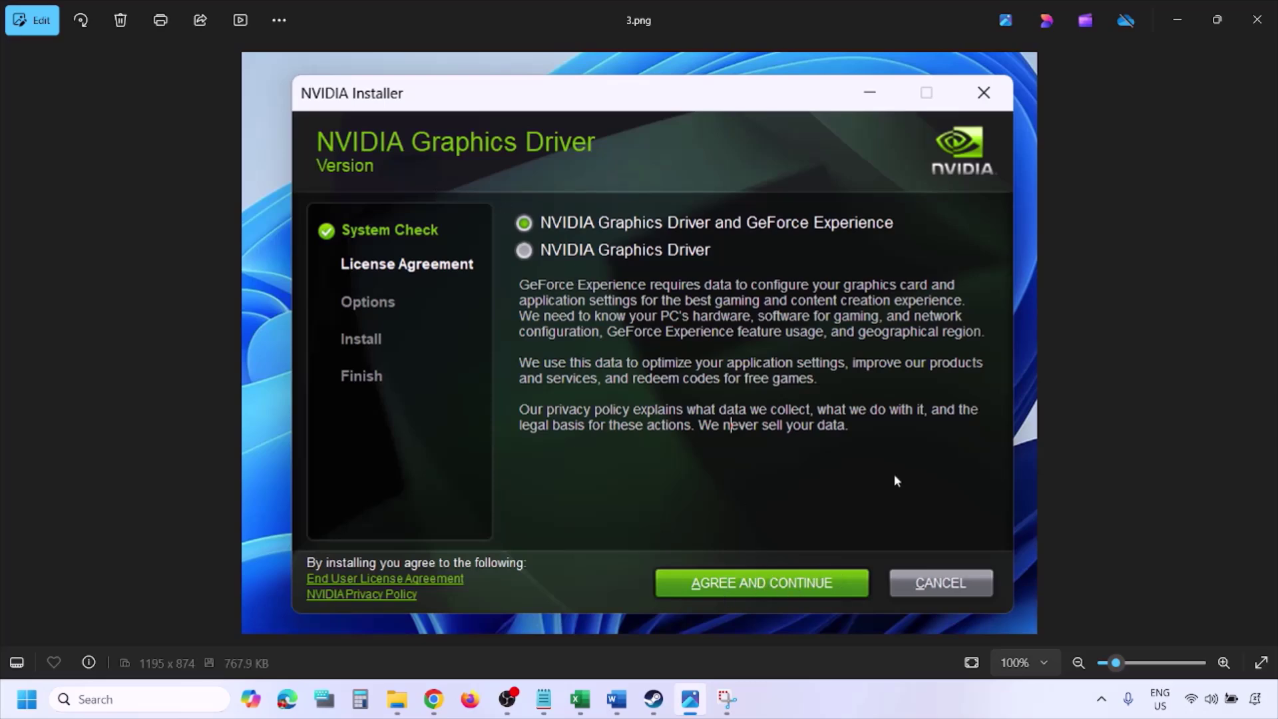
key(Right)
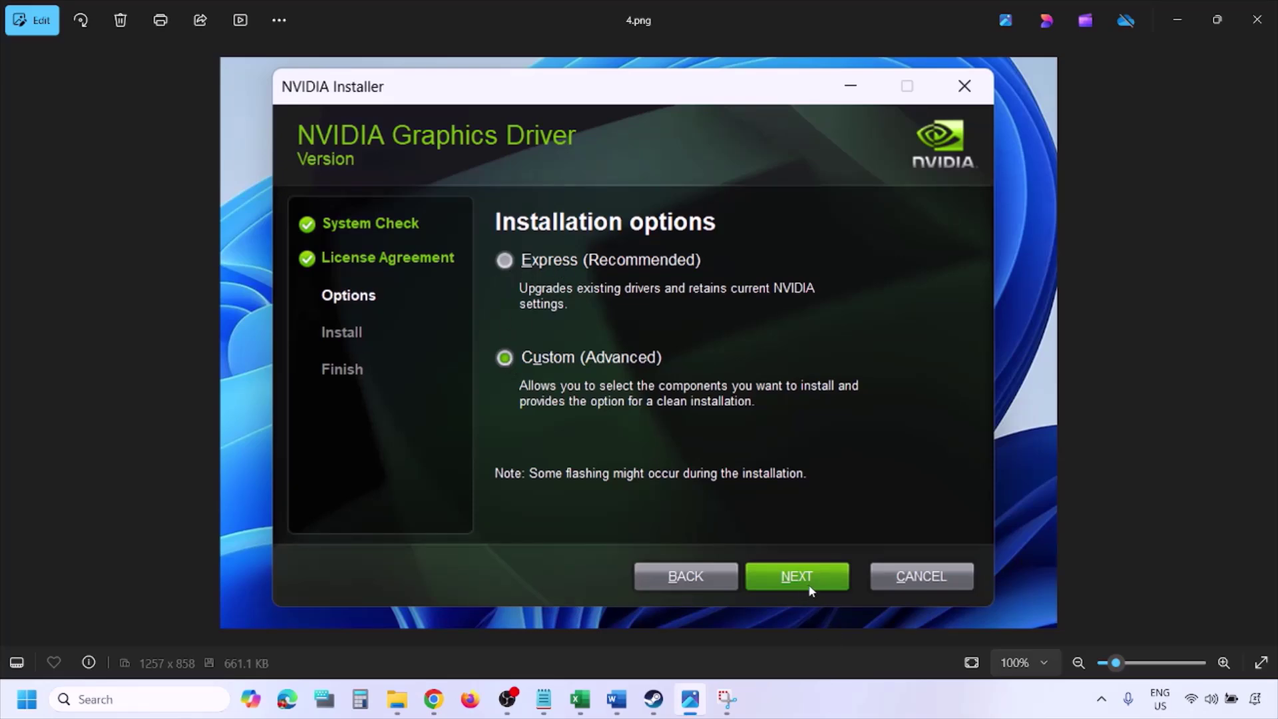
key(Right)
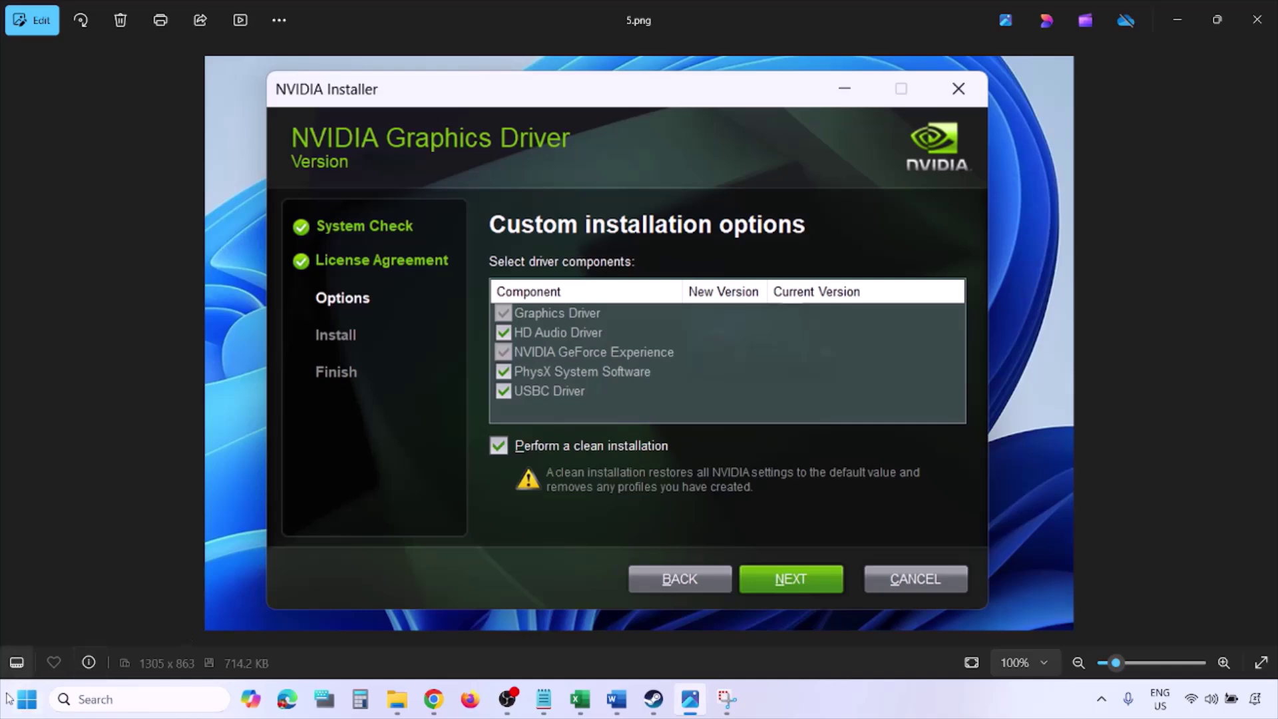
click(27, 699)
click(486, 643)
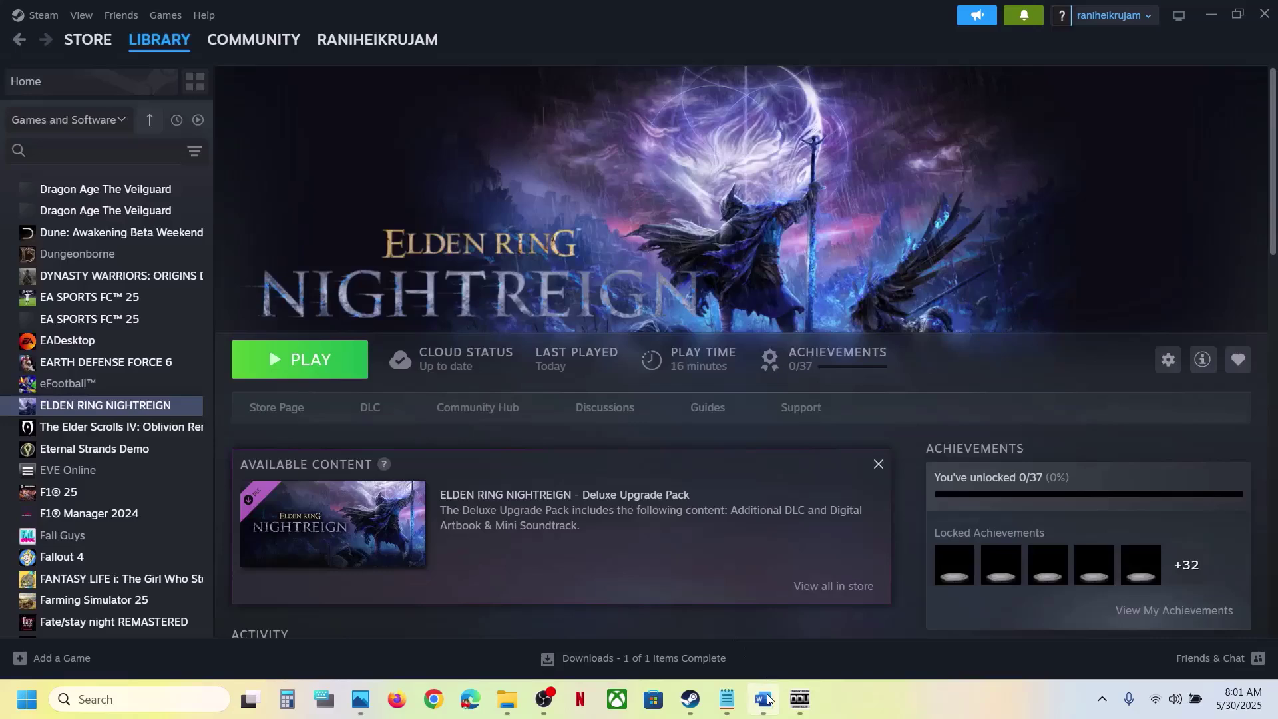
Step: Switch back to the Word document and read Step 7 on cleaning and reinstalling the graphics driver with DDU
click(764, 697)
scroll(501, 406, down, 3)
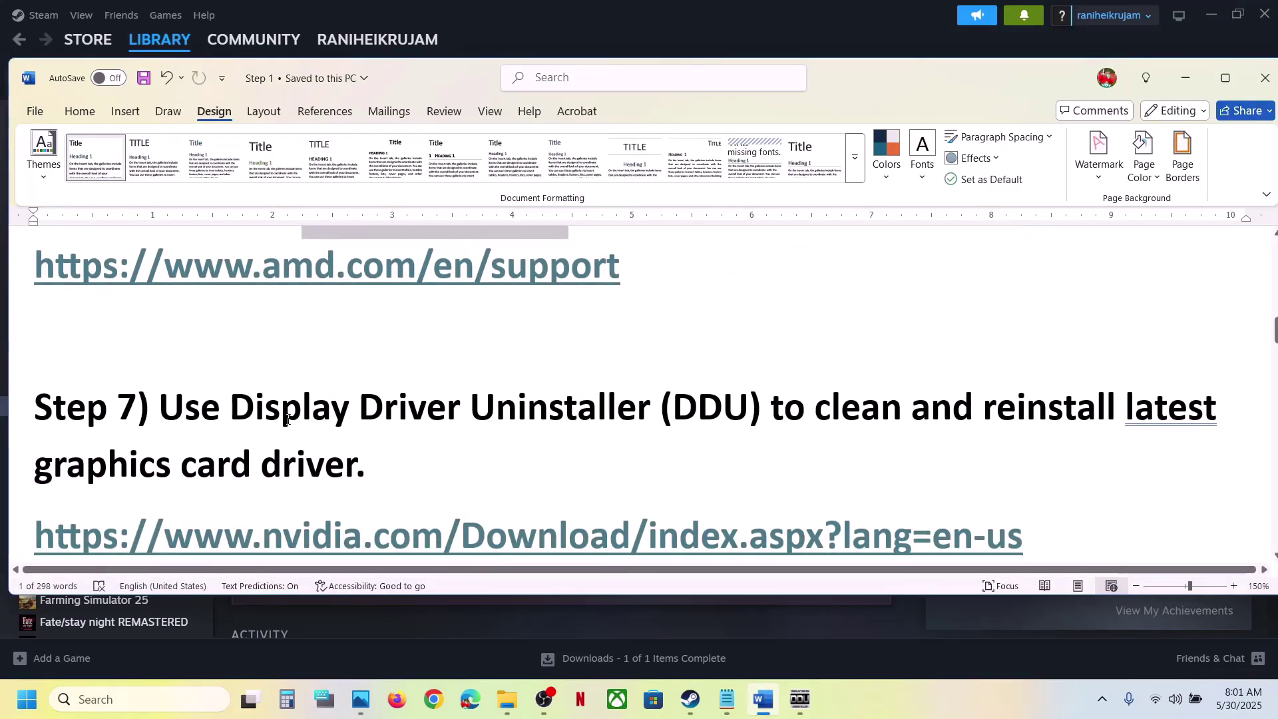
drag(160, 407, 570, 418)
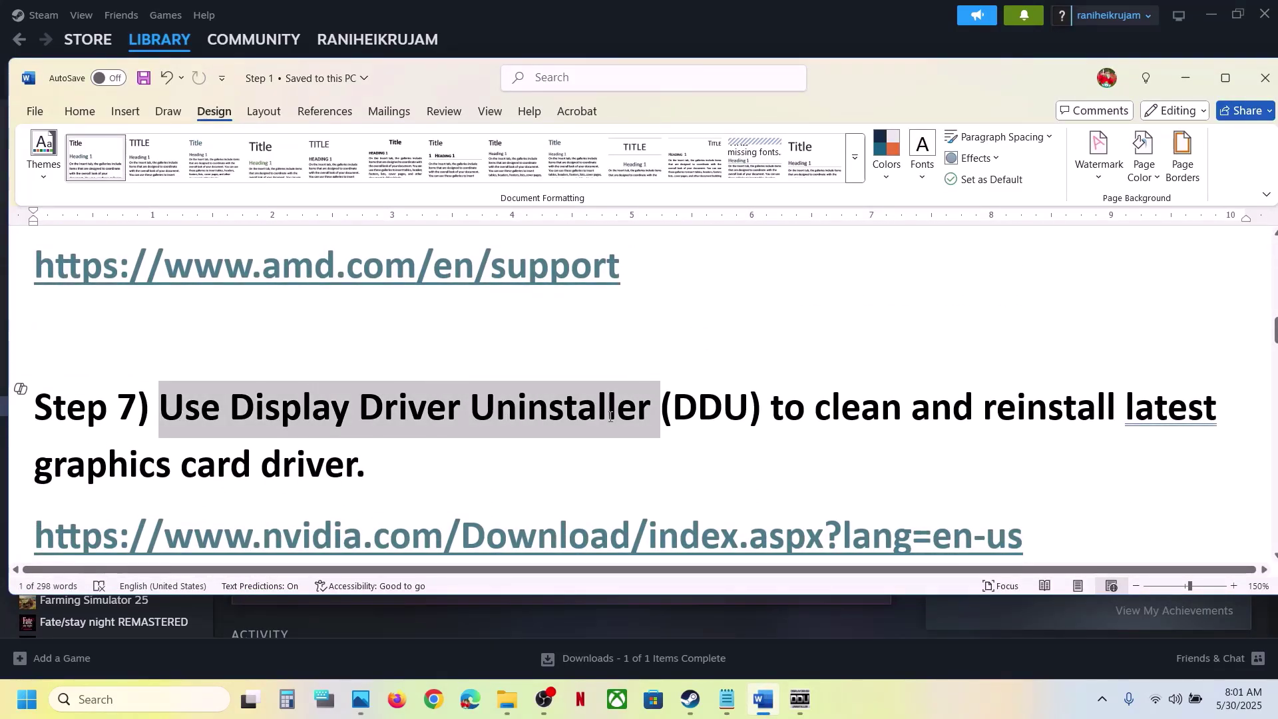
drag(773, 409, 335, 466)
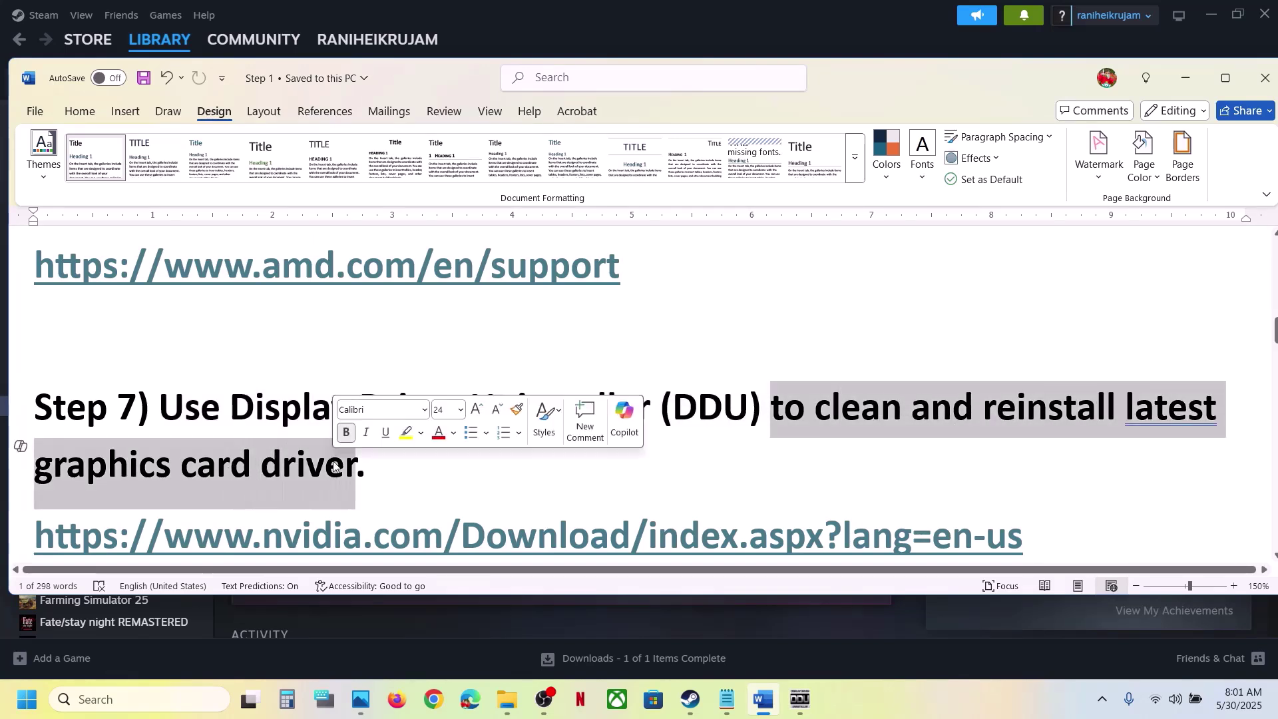
click(335, 466)
scroll(224, 500, down, 1)
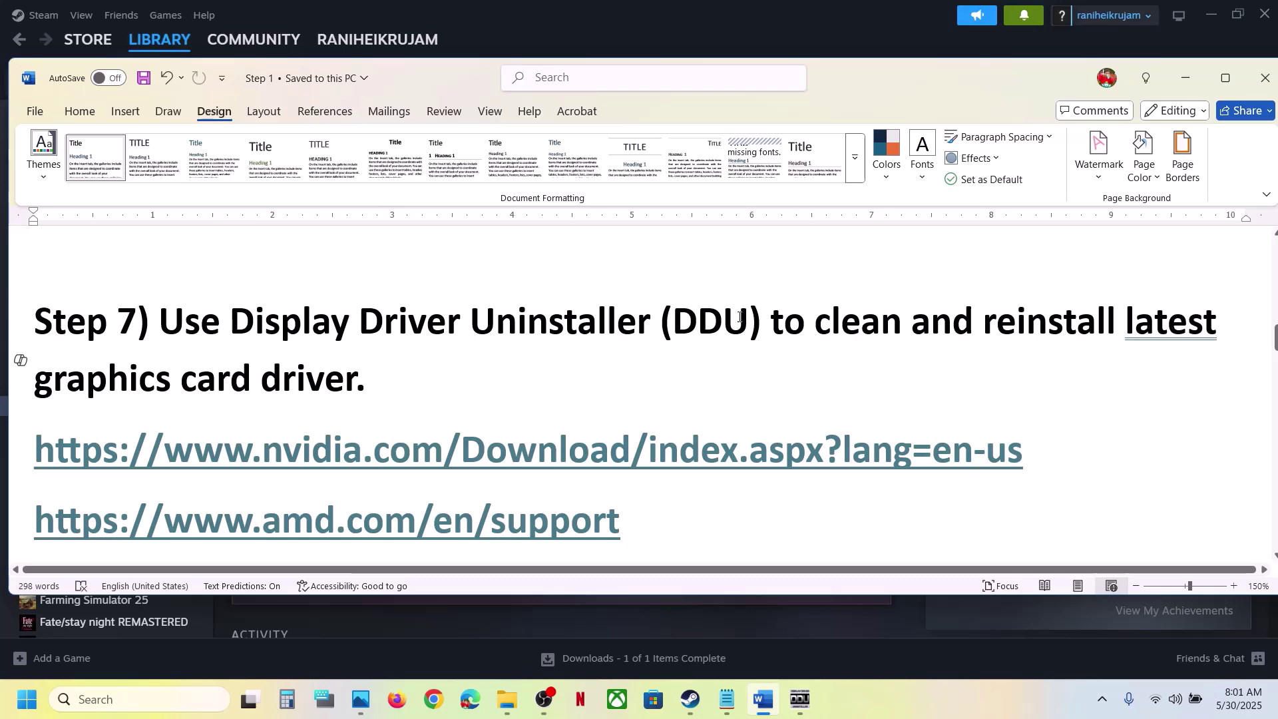
Step: Copy "Display Driver Uninstaller (DDU)" from the Step 7 heading and search Google for it in Chrome
drag(764, 321, 258, 325)
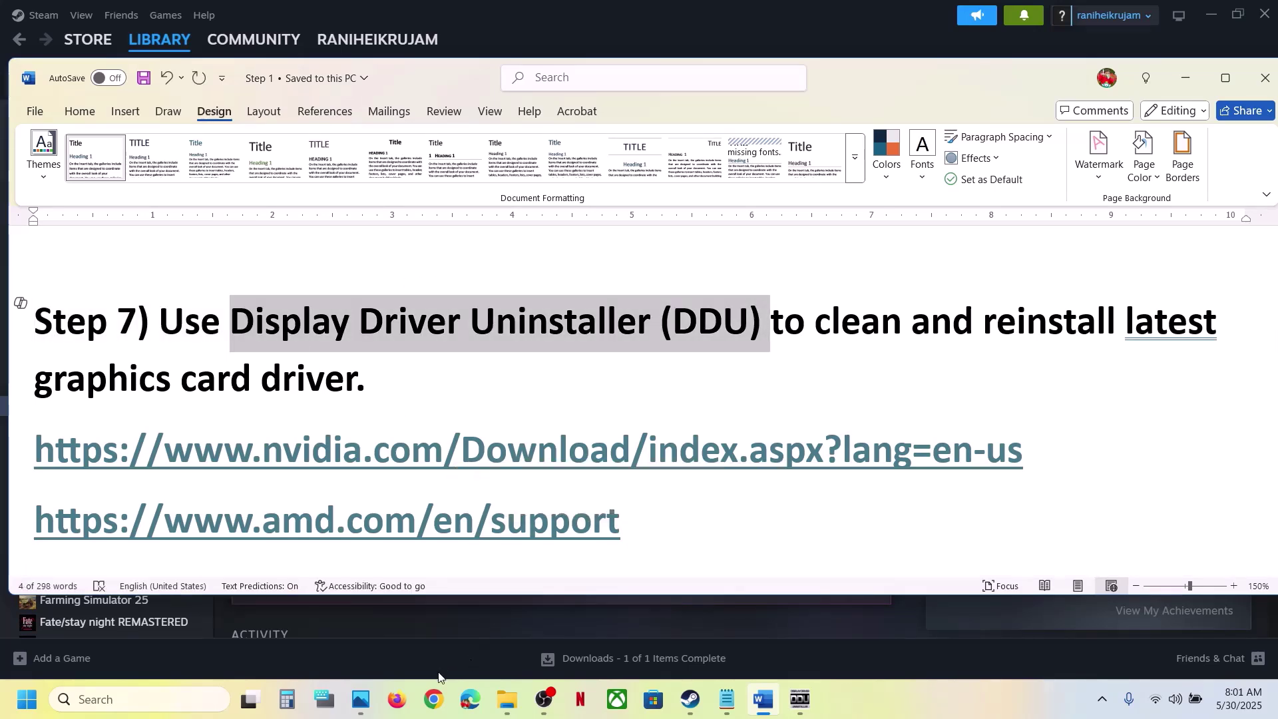
key(ctrl+c)
click(437, 689)
key(ctrl+v)
key(Return)
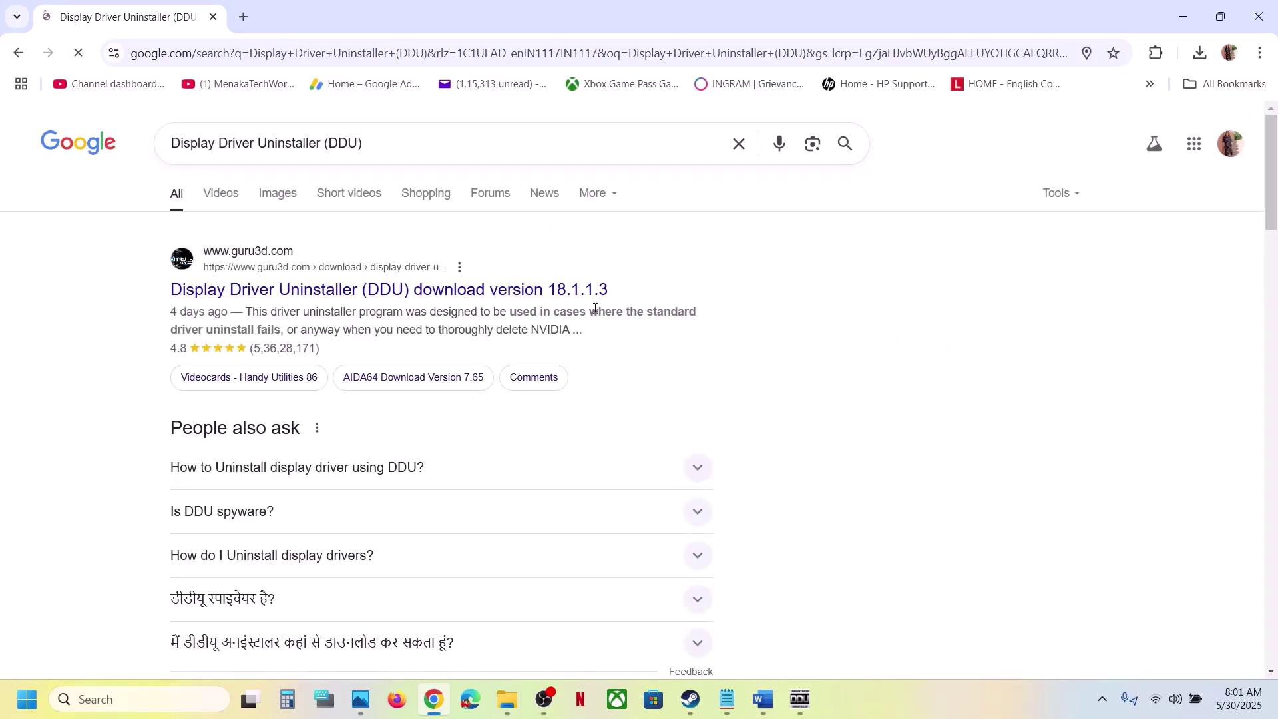
Step: Switch to Display Driver Uninstaller, choose NVIDIA as the GPU device, and return to the browser without starting a cleanup
click(799, 707)
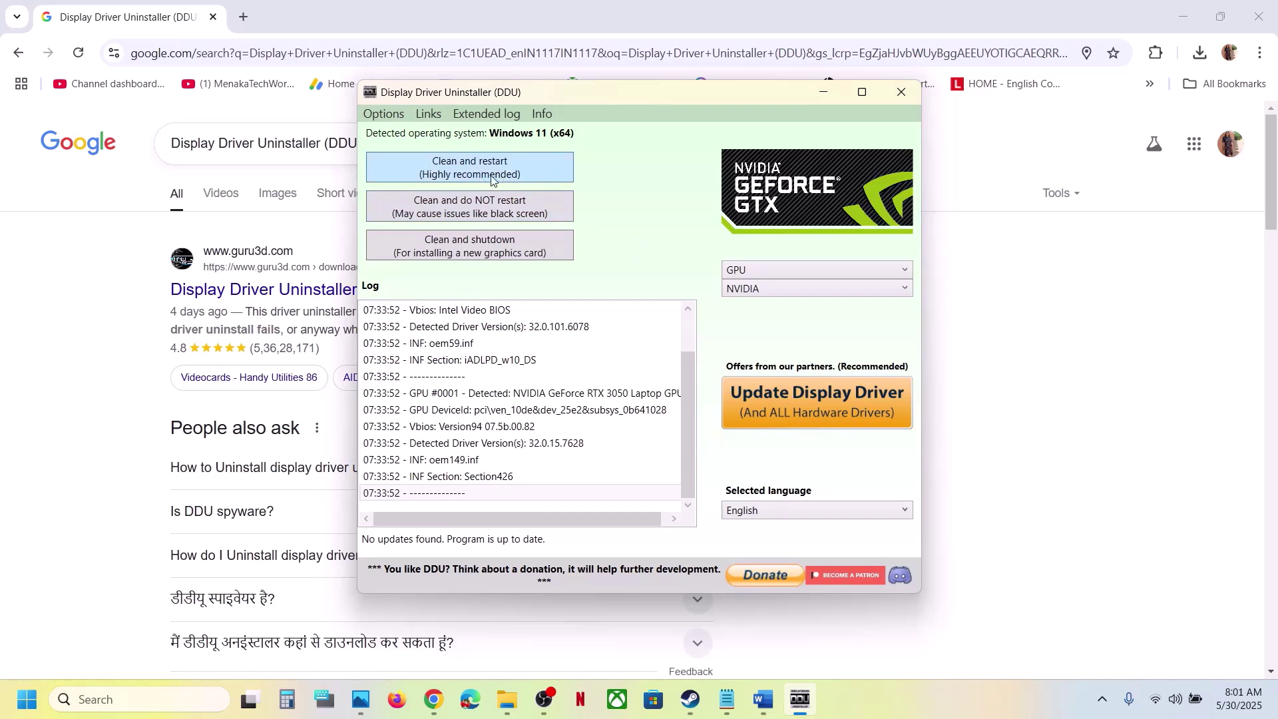
click(786, 296)
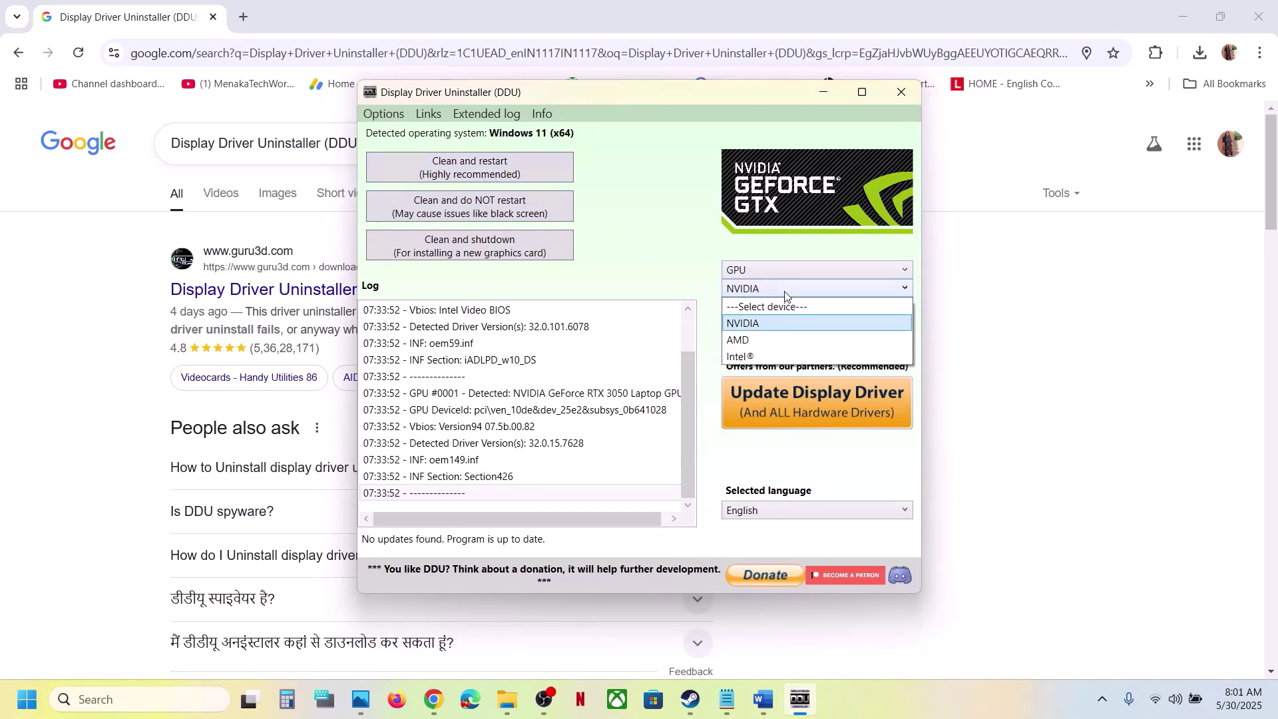
click(771, 318)
click(771, 293)
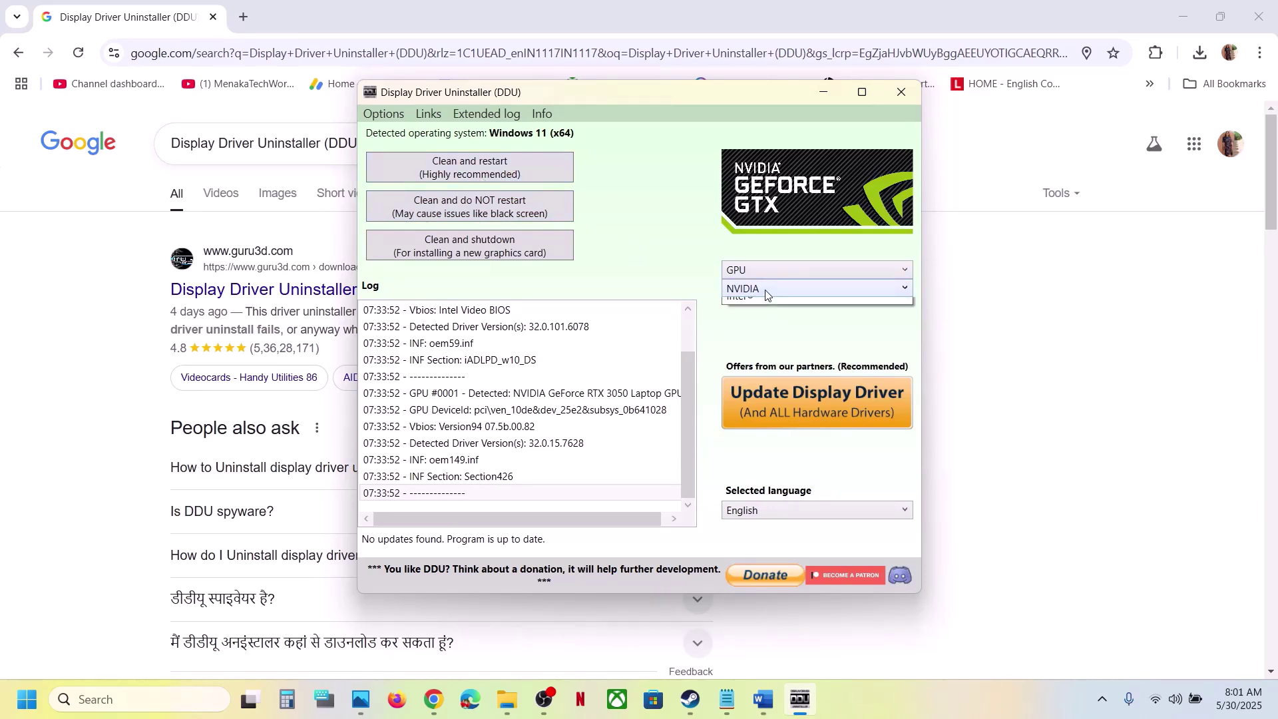
click(767, 327)
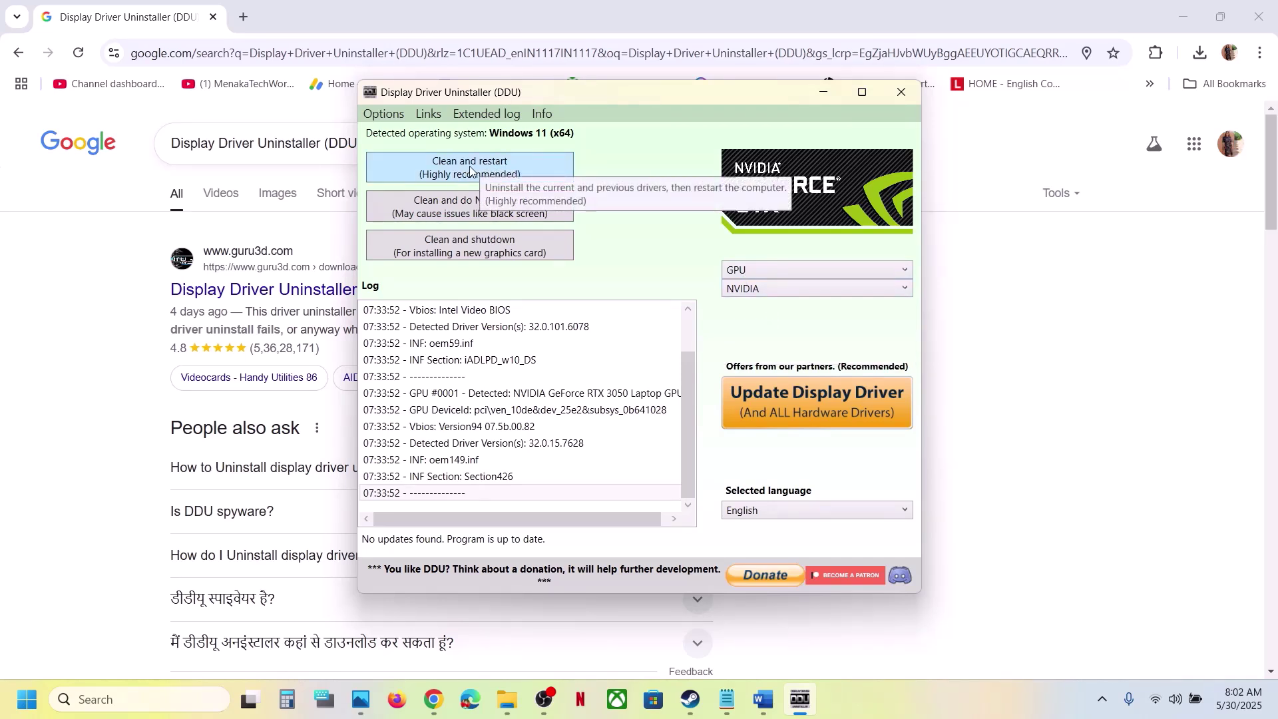
click(57, 372)
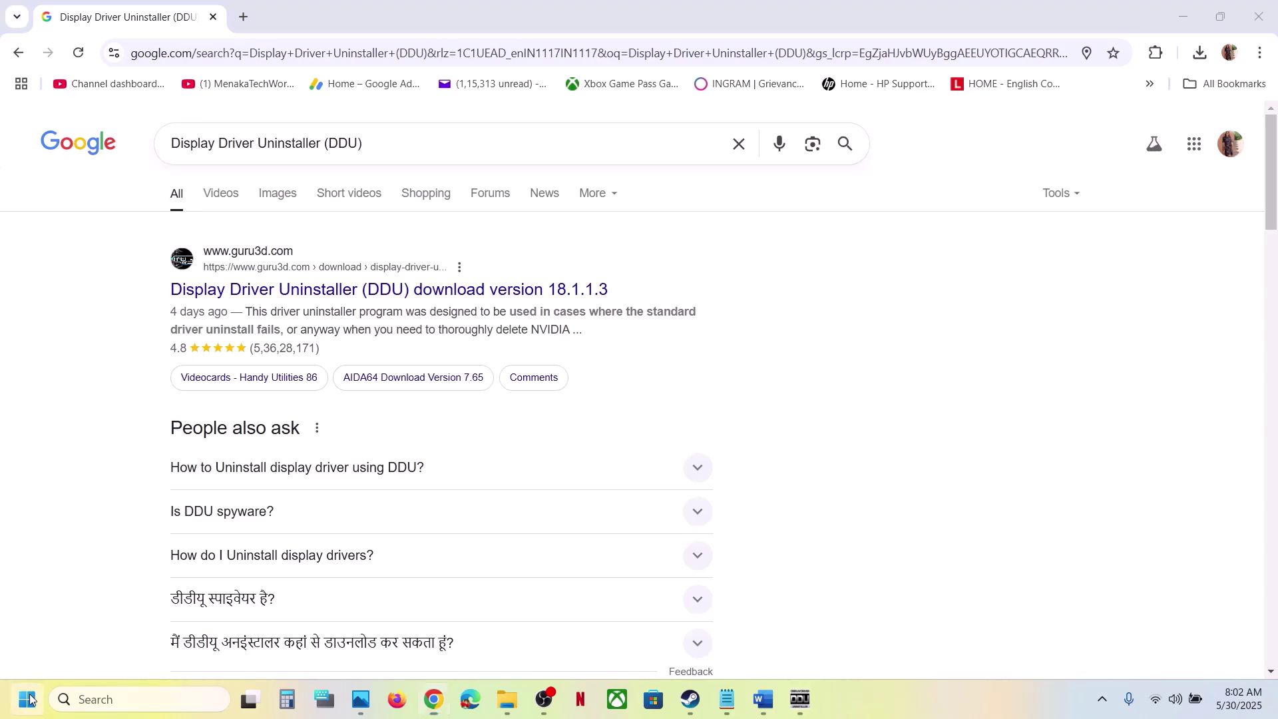
click(28, 698)
click(868, 607)
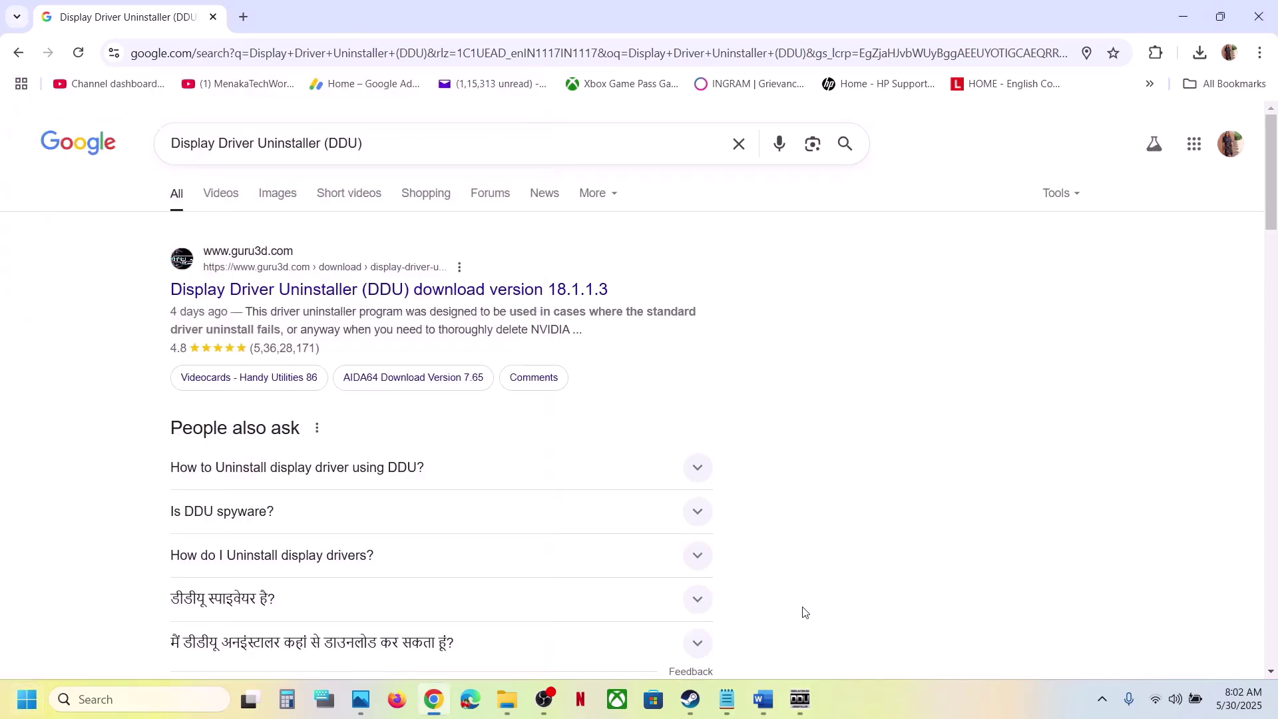
Step: Switch to the Word document and review the NVIDIA and AMD driver download links under Step 7
click(763, 699)
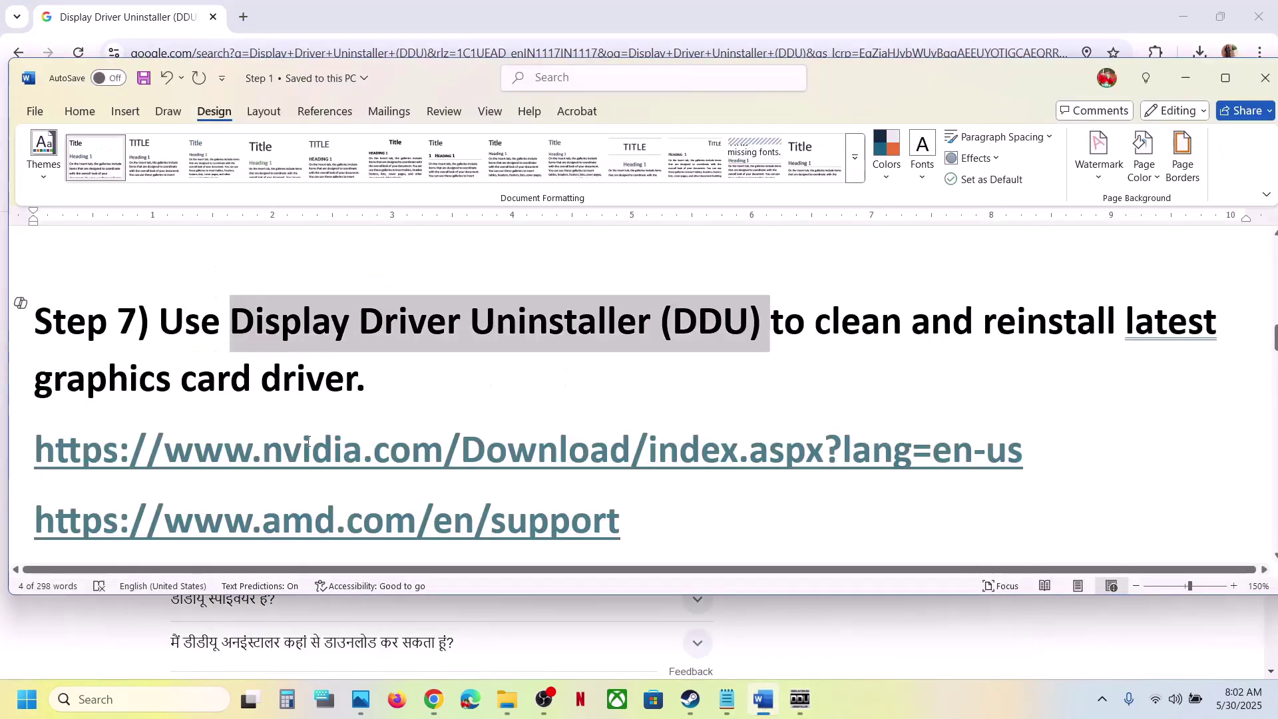
drag(226, 453, 632, 446)
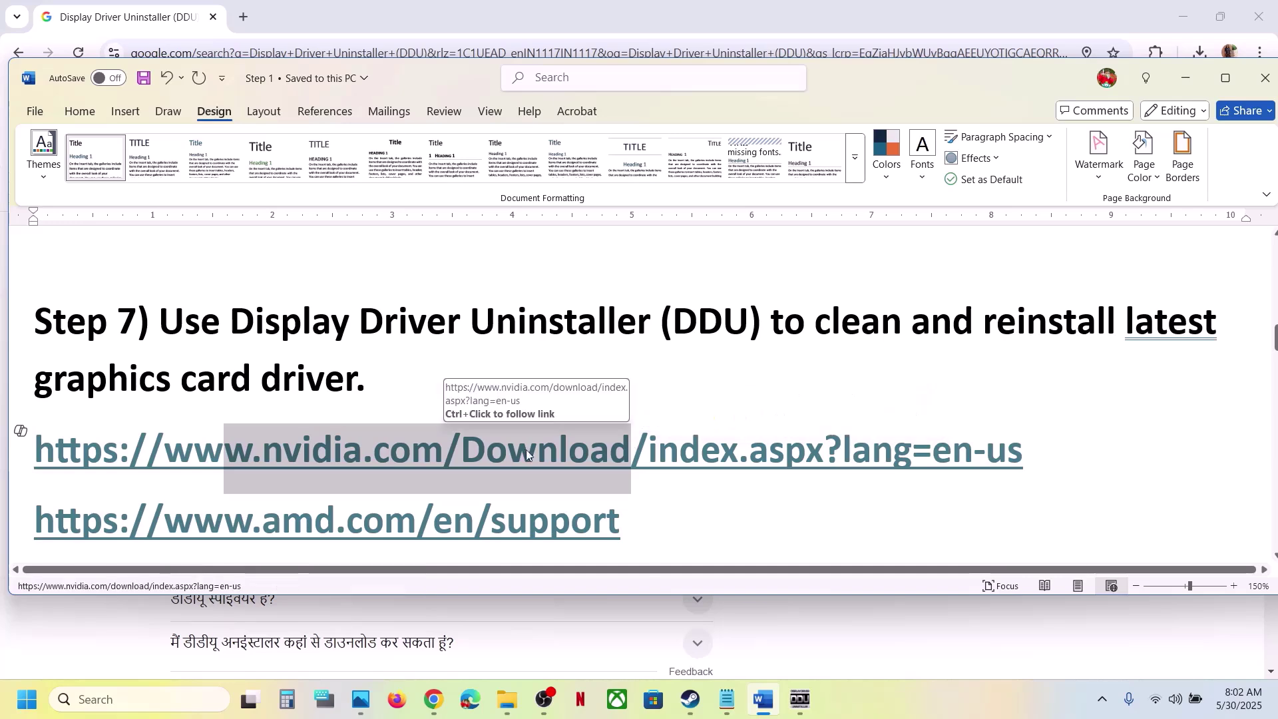
scroll(503, 457, down, 1)
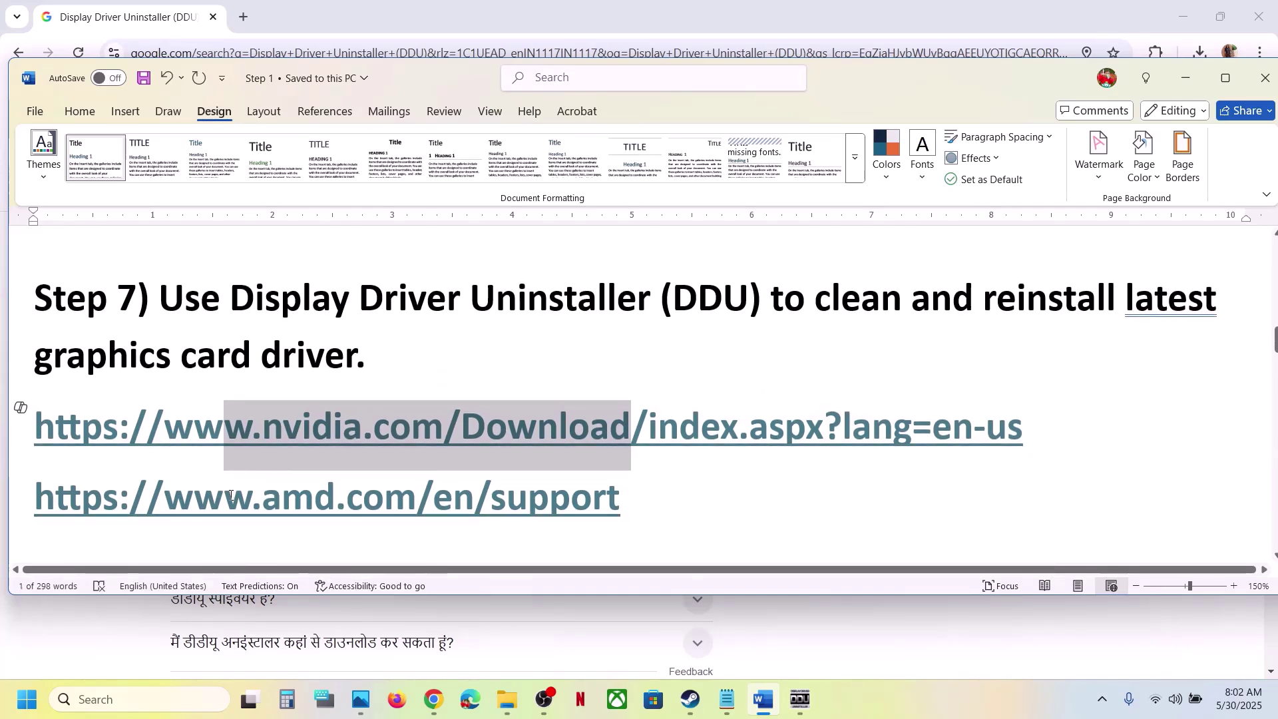
drag(226, 506, 508, 497)
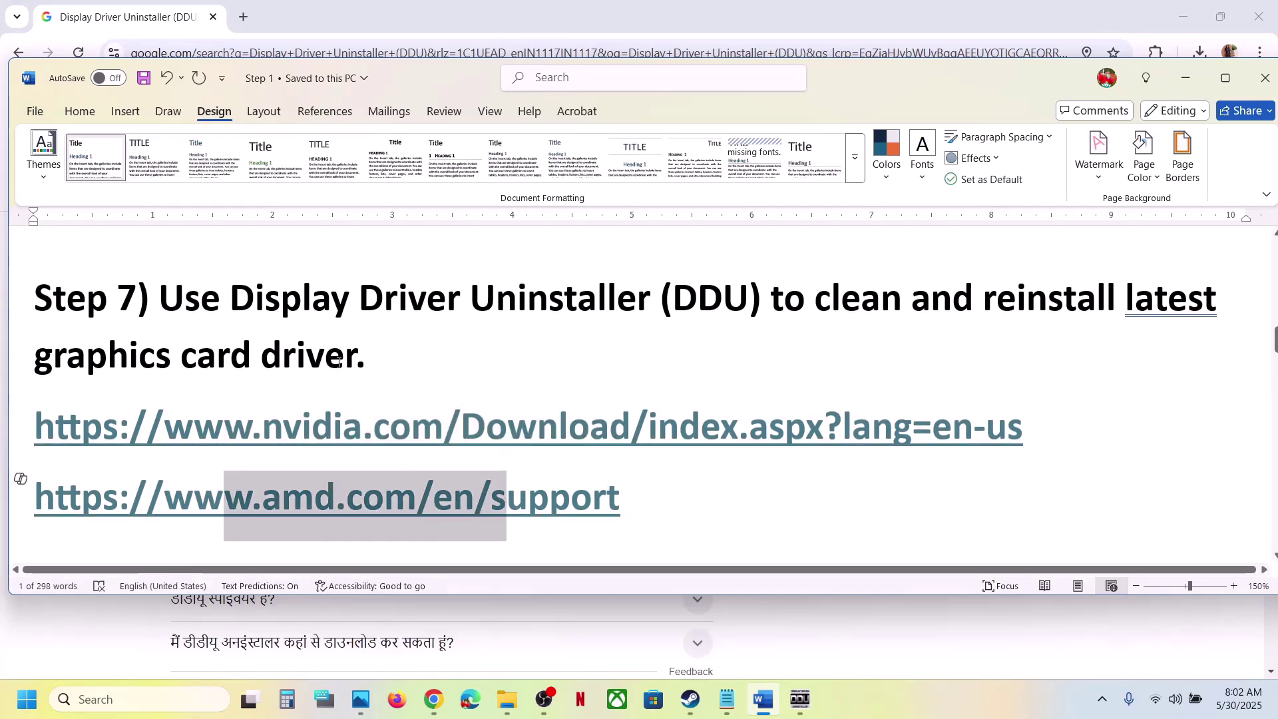
click(339, 363)
click(26, 699)
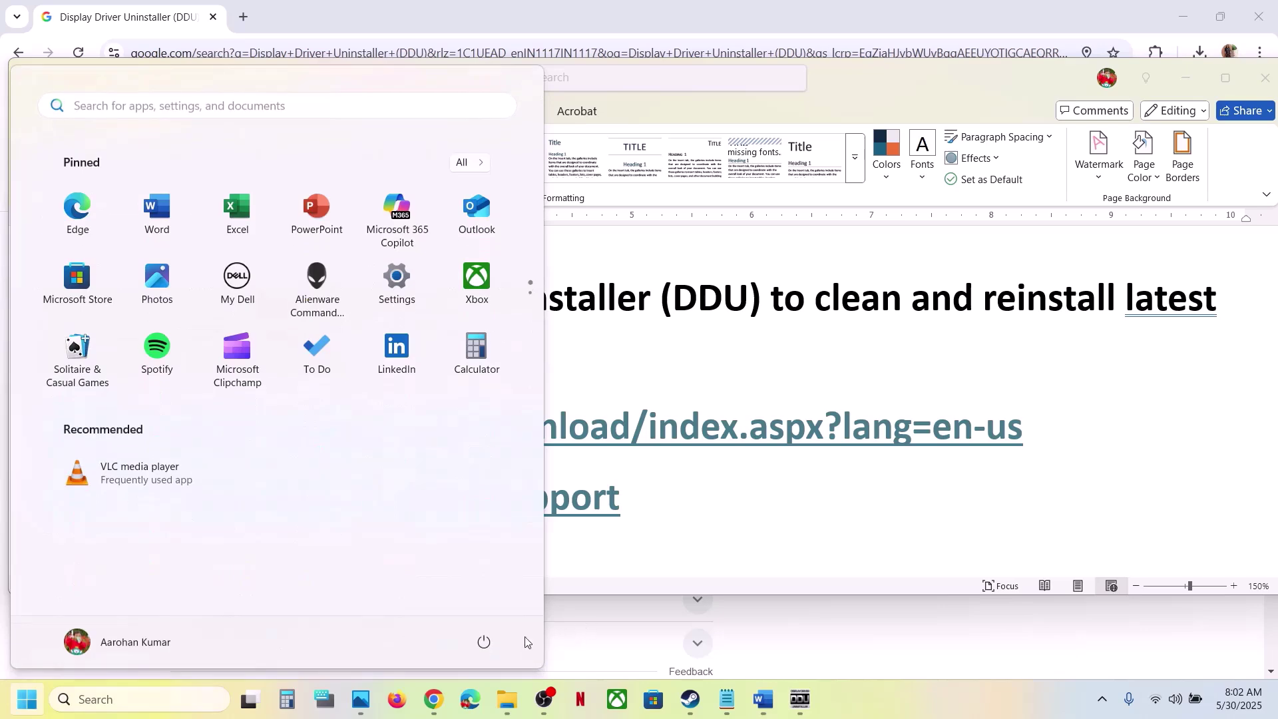
click(484, 642)
key(Escape)
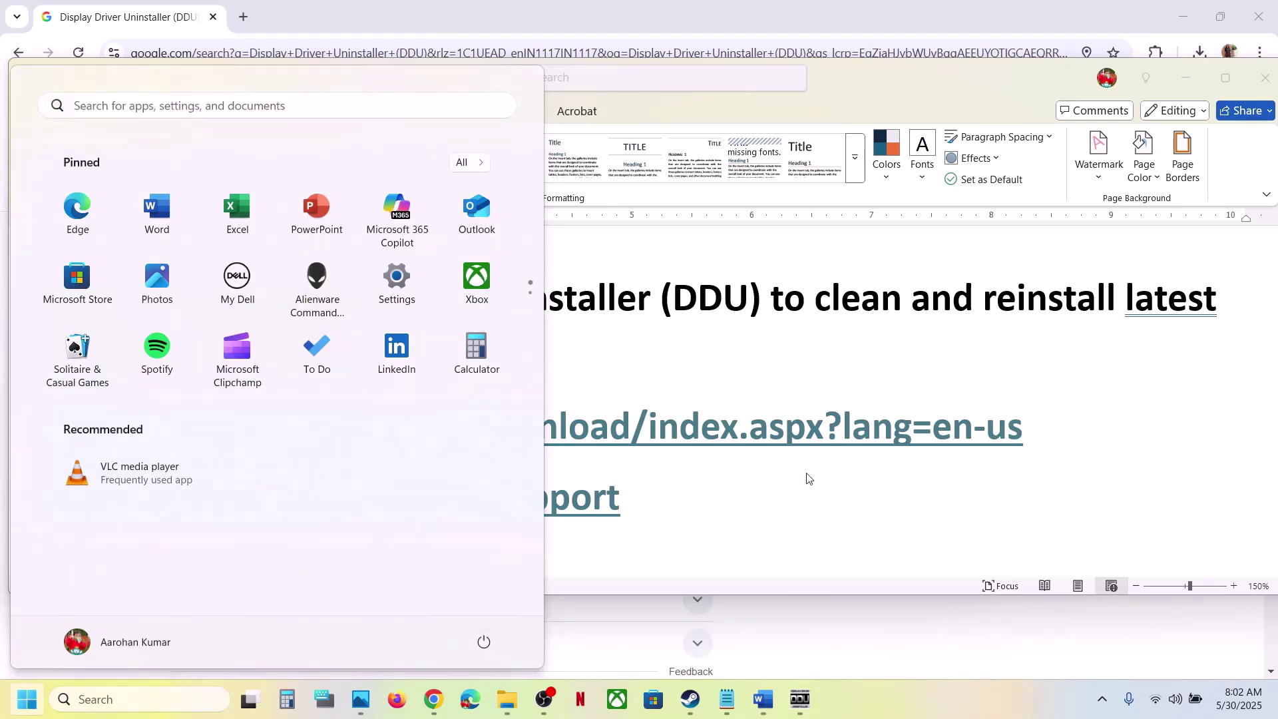
click(807, 478)
Step: Review the Step 7 text once more and continue to Step 8 on running the game on the dedicated graphics card
drag(160, 300, 491, 418)
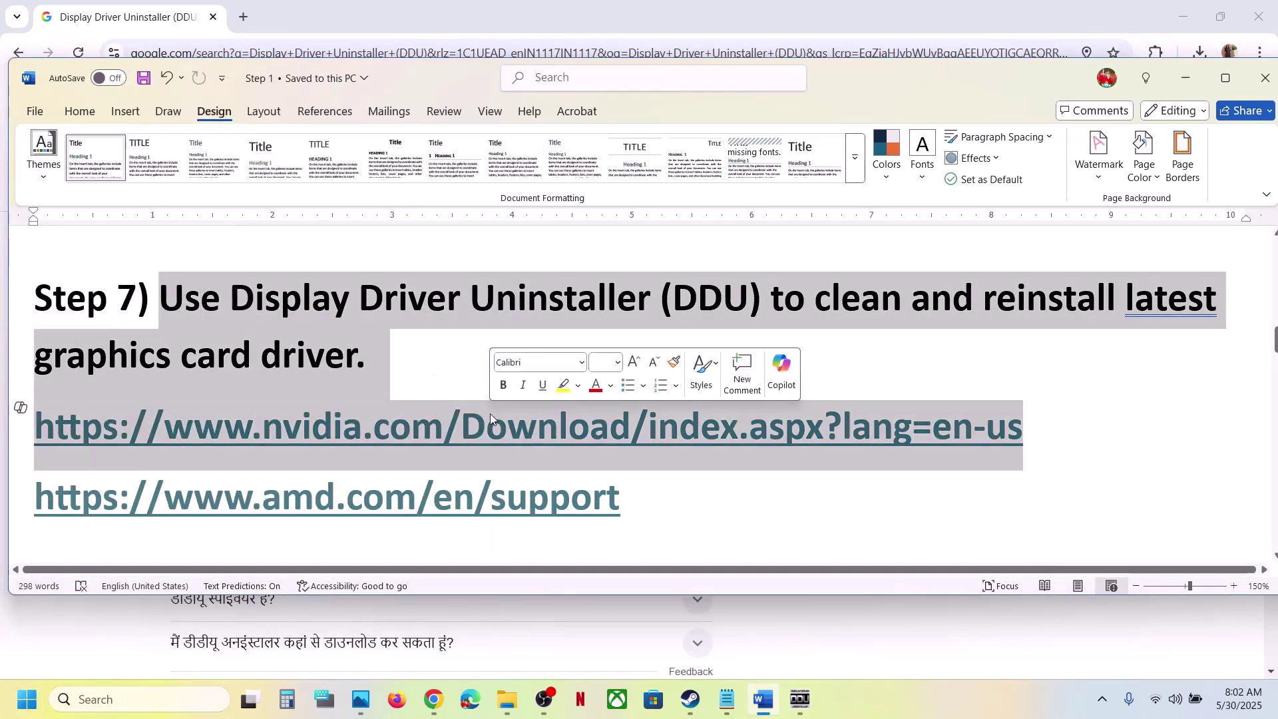
scroll(490, 418, down, 3)
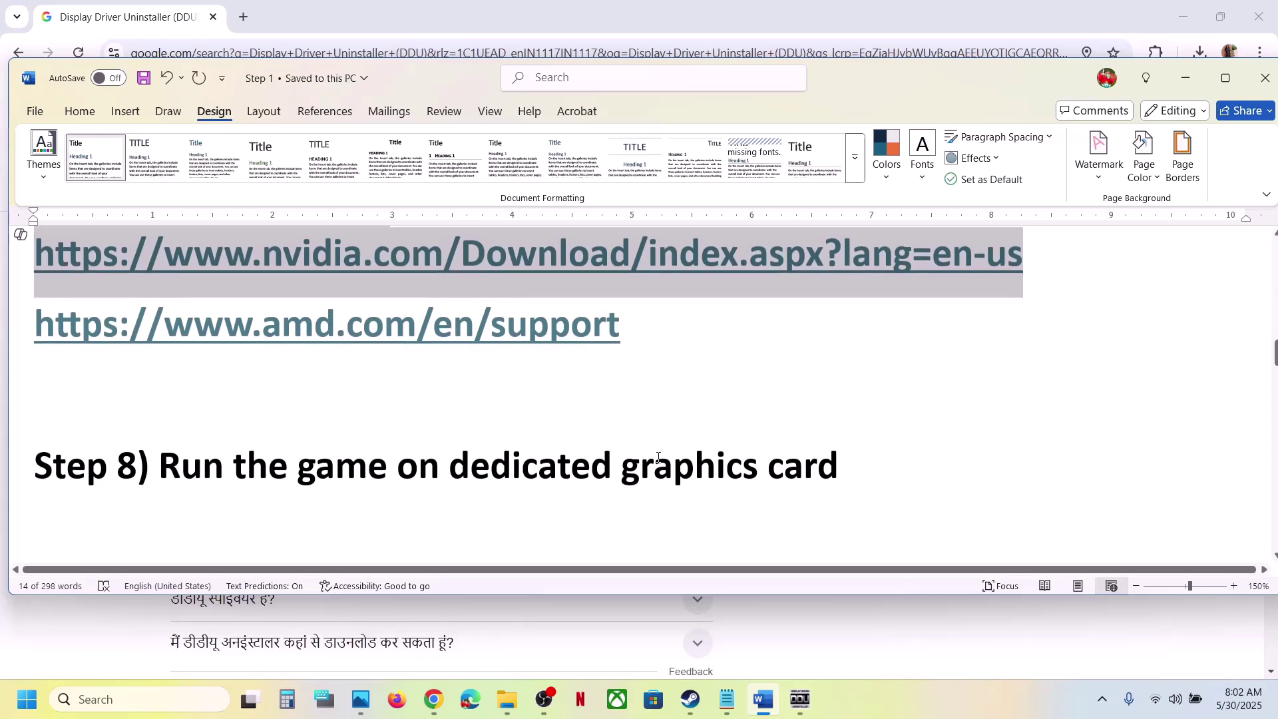
Step: Copy the word "graphics" from the Step 8 heading and use it in Windows search to open the Graphics settings page
click(658, 458)
double_click(658, 458)
click(121, 701)
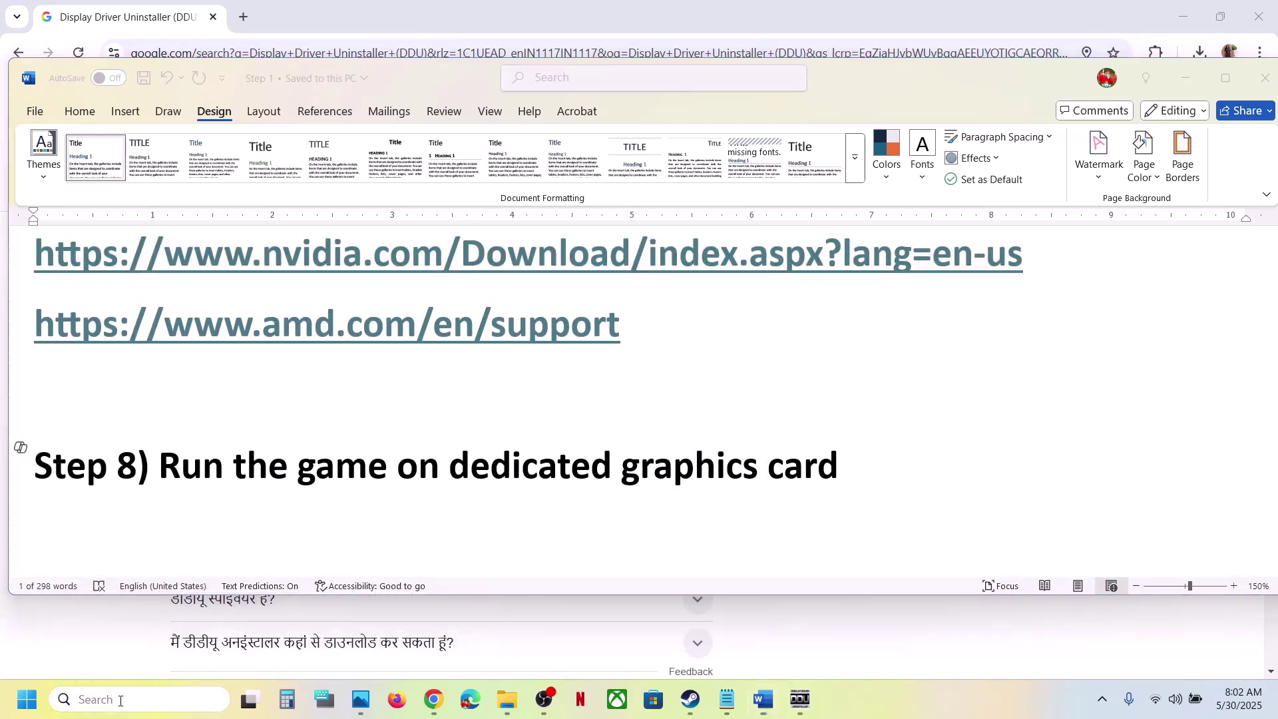
key(ctrl+v)
click(152, 175)
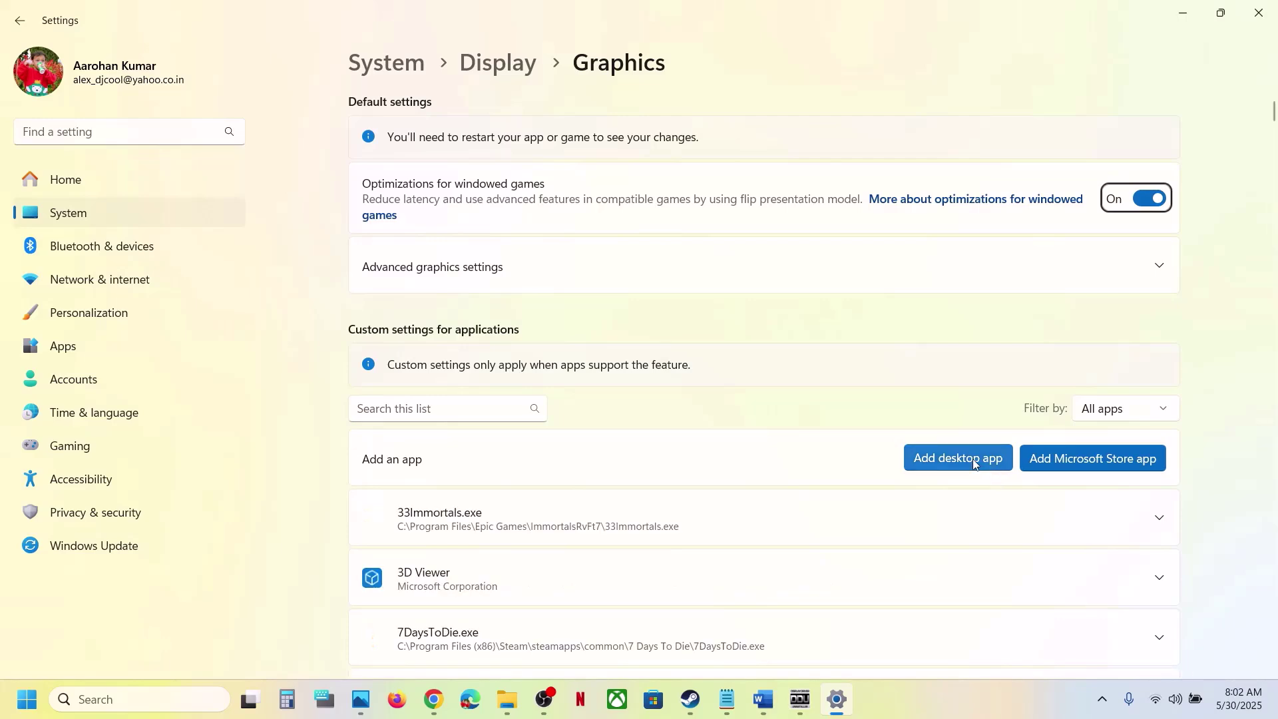
Step: Start adding a desktop app to the custom graphics settings and browse to C:\Program Files (x86)\Steam
click(973, 458)
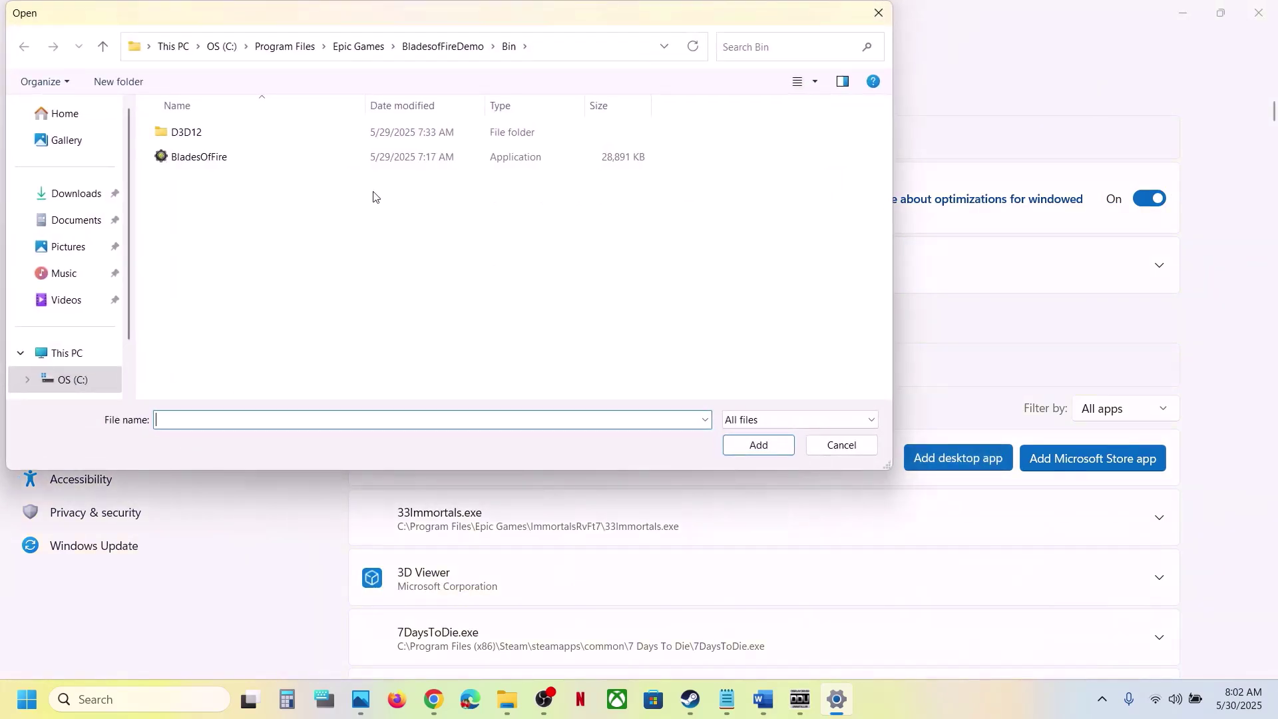
click(273, 57)
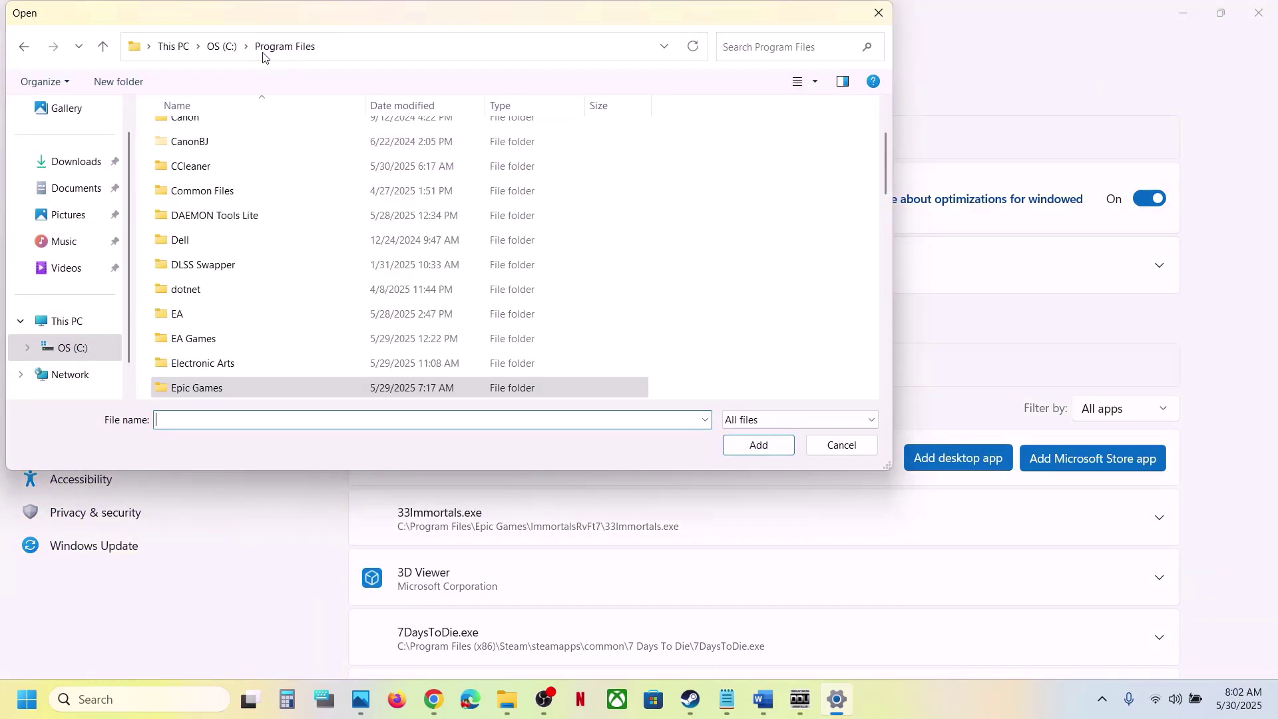
click(223, 46)
double_click(251, 218)
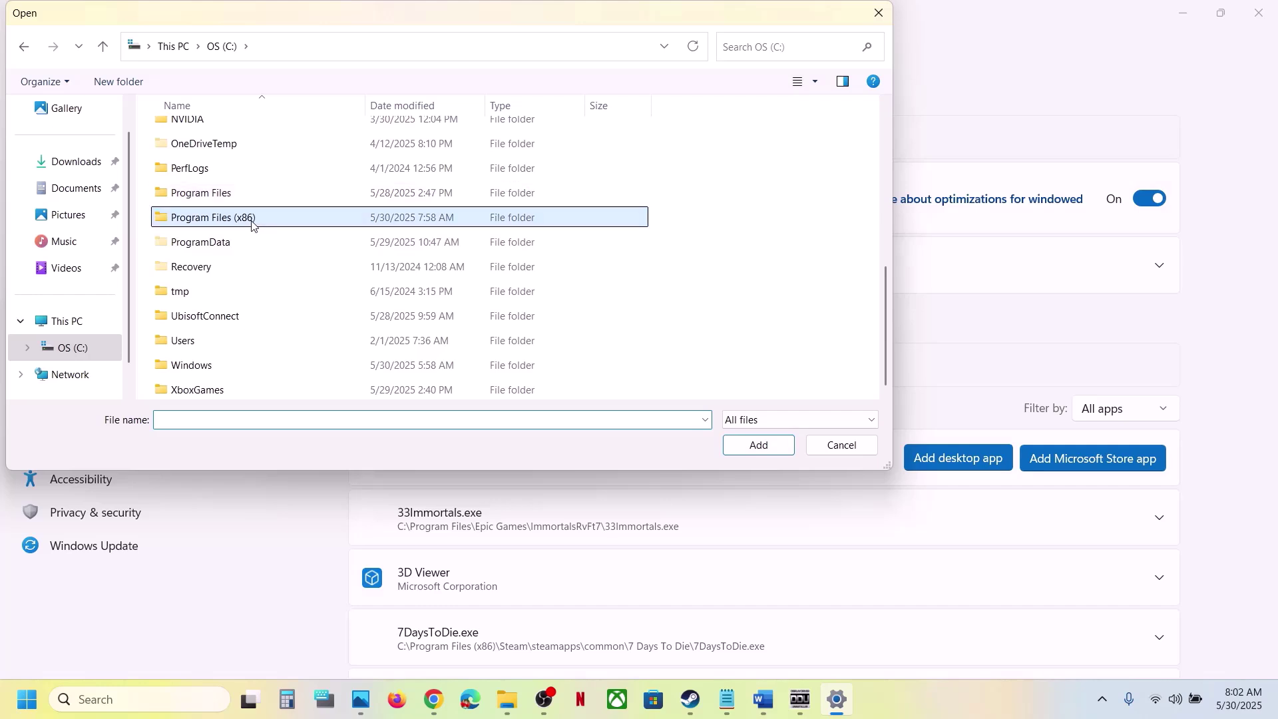
scroll(249, 210, down, 5)
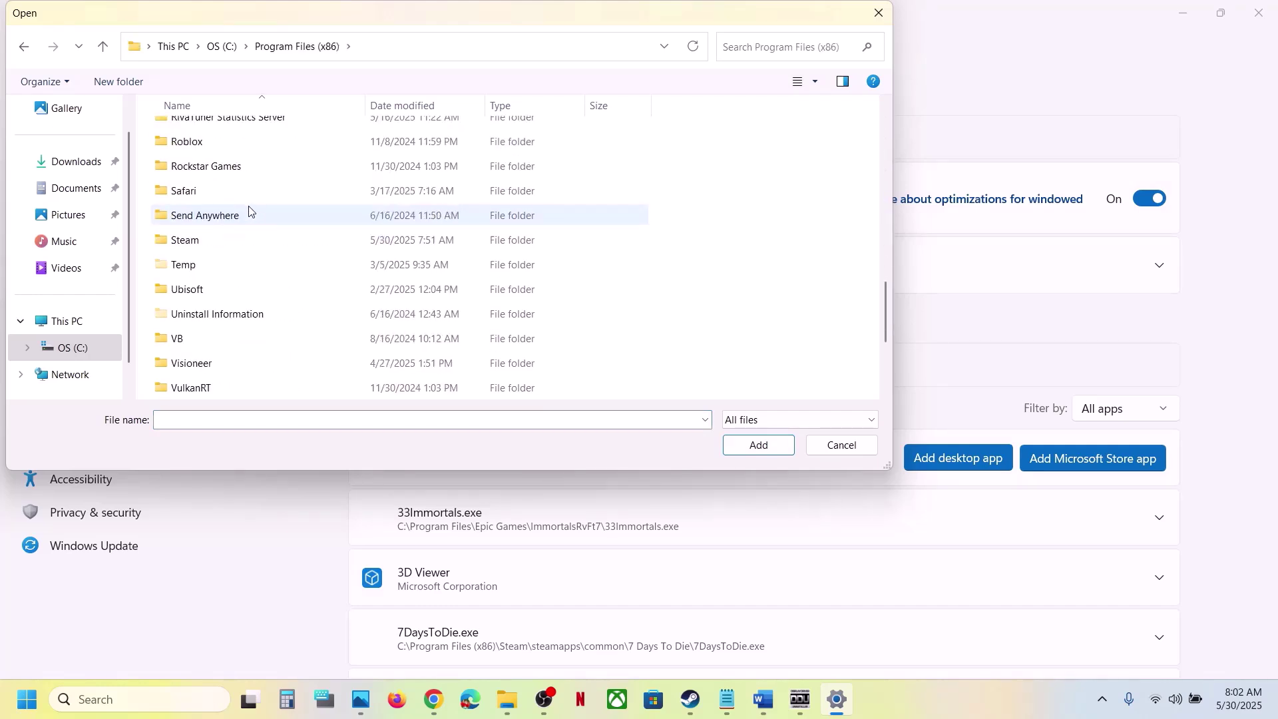
double_click(189, 241)
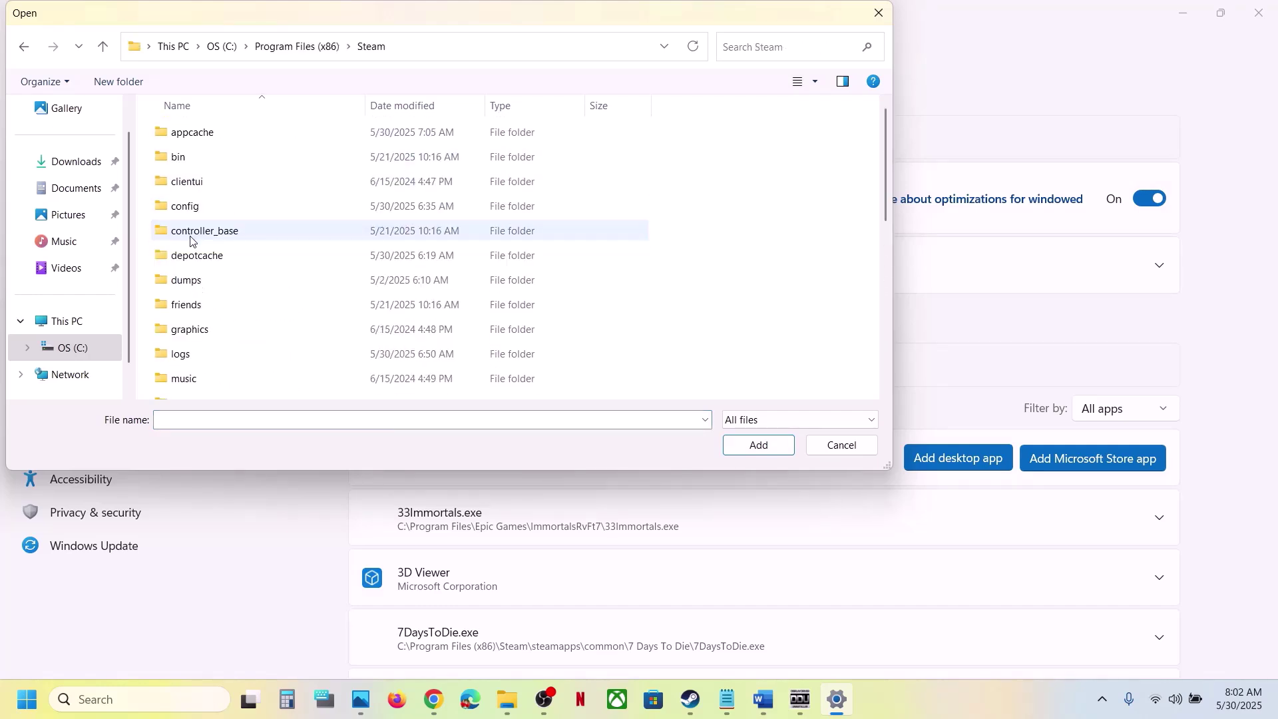
Step: Add the nightreign application from steamapps\common\ELDEN RING NIGHTREIGN\Game to the custom graphics settings
scroll(226, 165, down, 3)
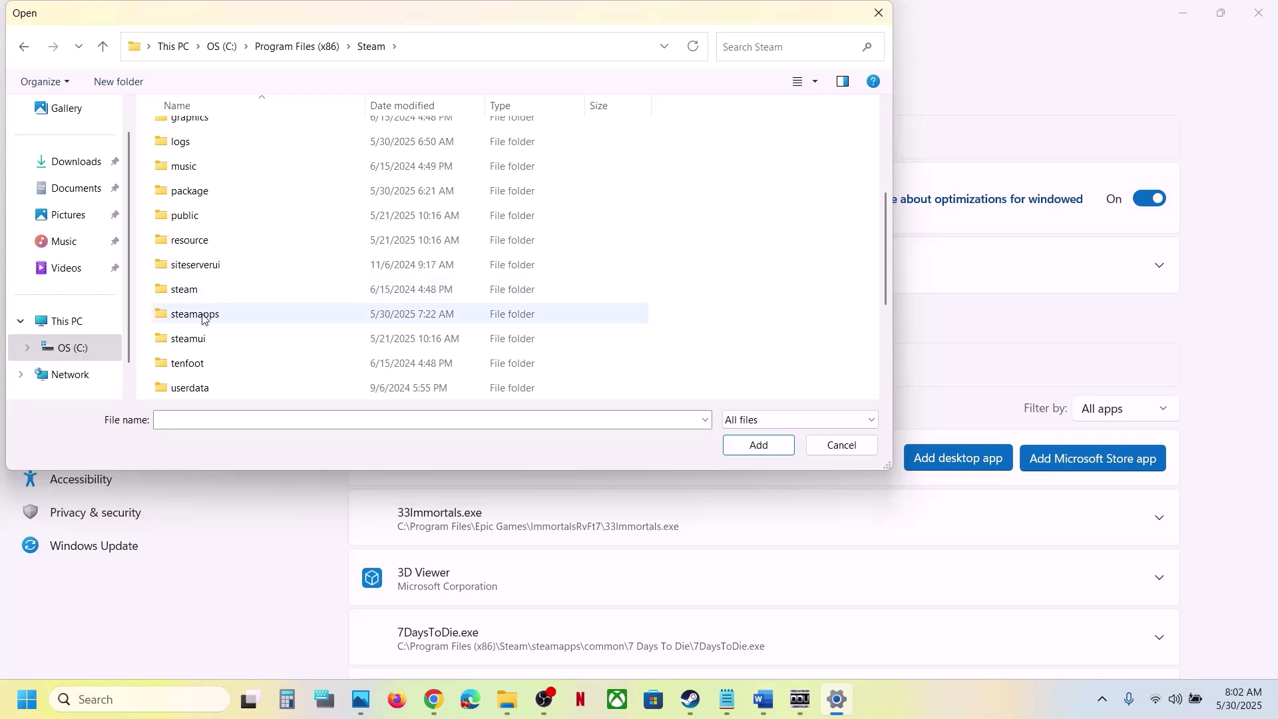
double_click(199, 313)
click(210, 125)
double_click(211, 131)
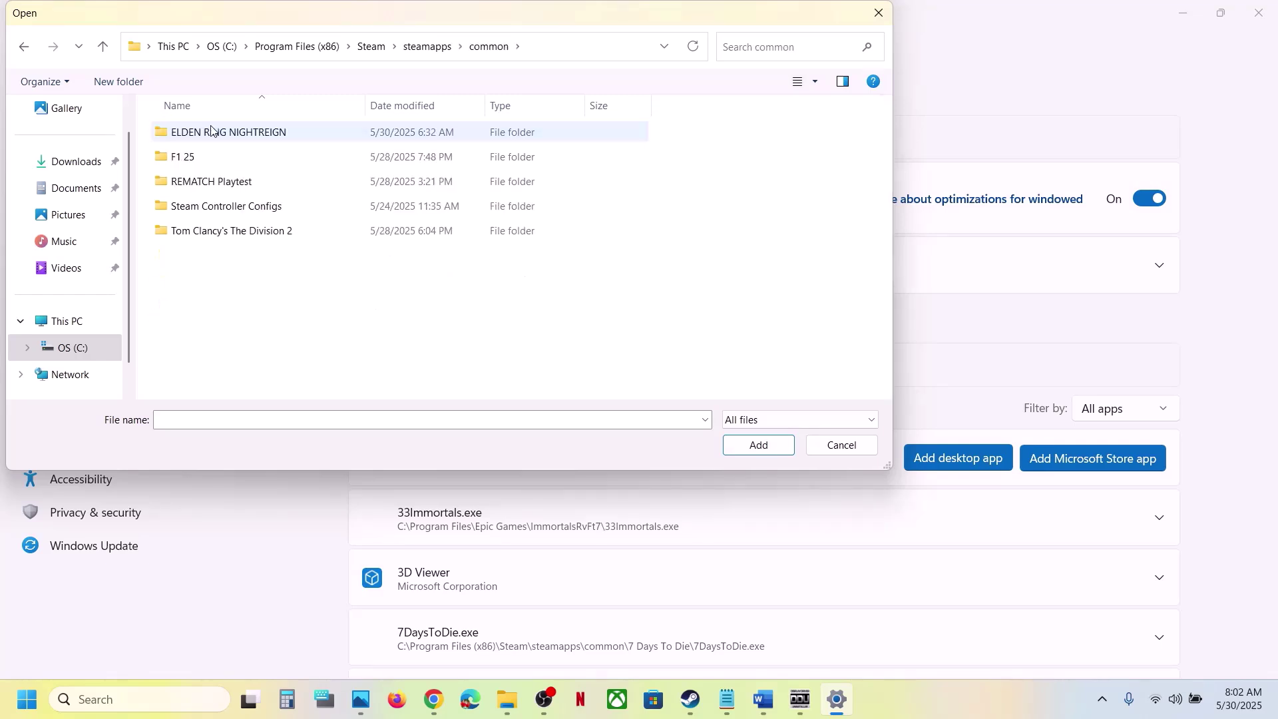
double_click(210, 131)
double_click(209, 131)
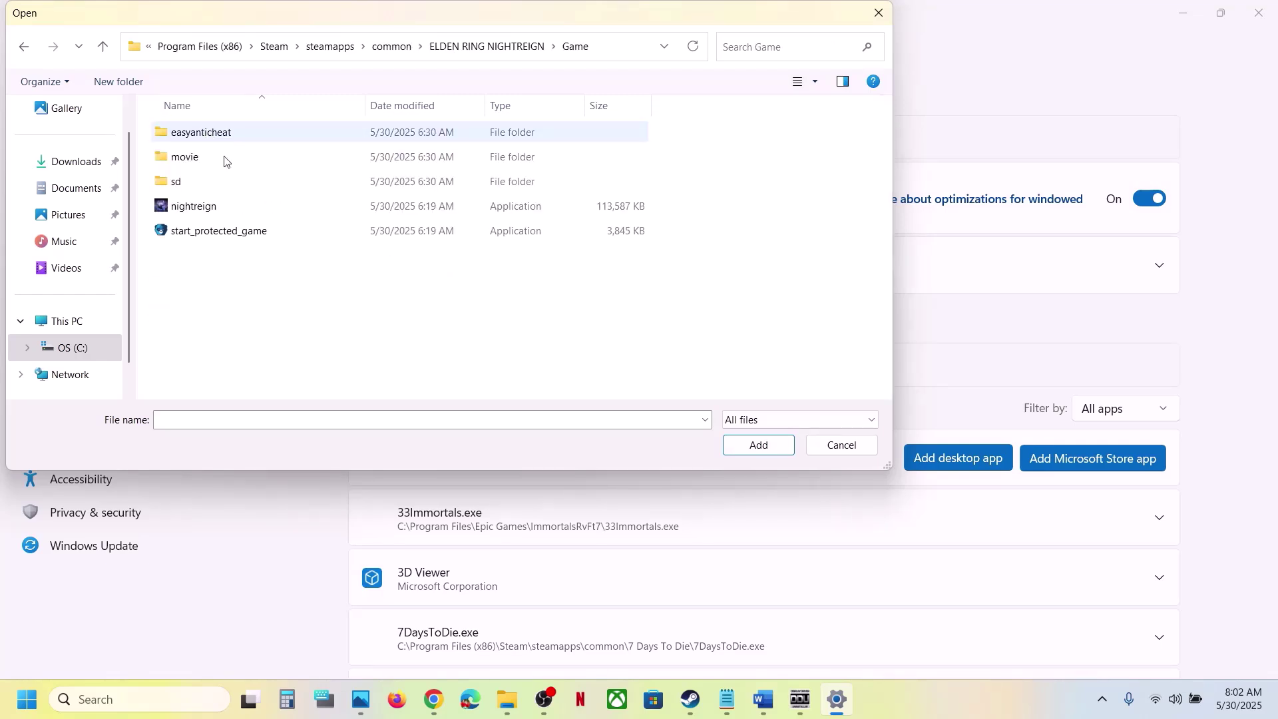
click(198, 211)
click(753, 451)
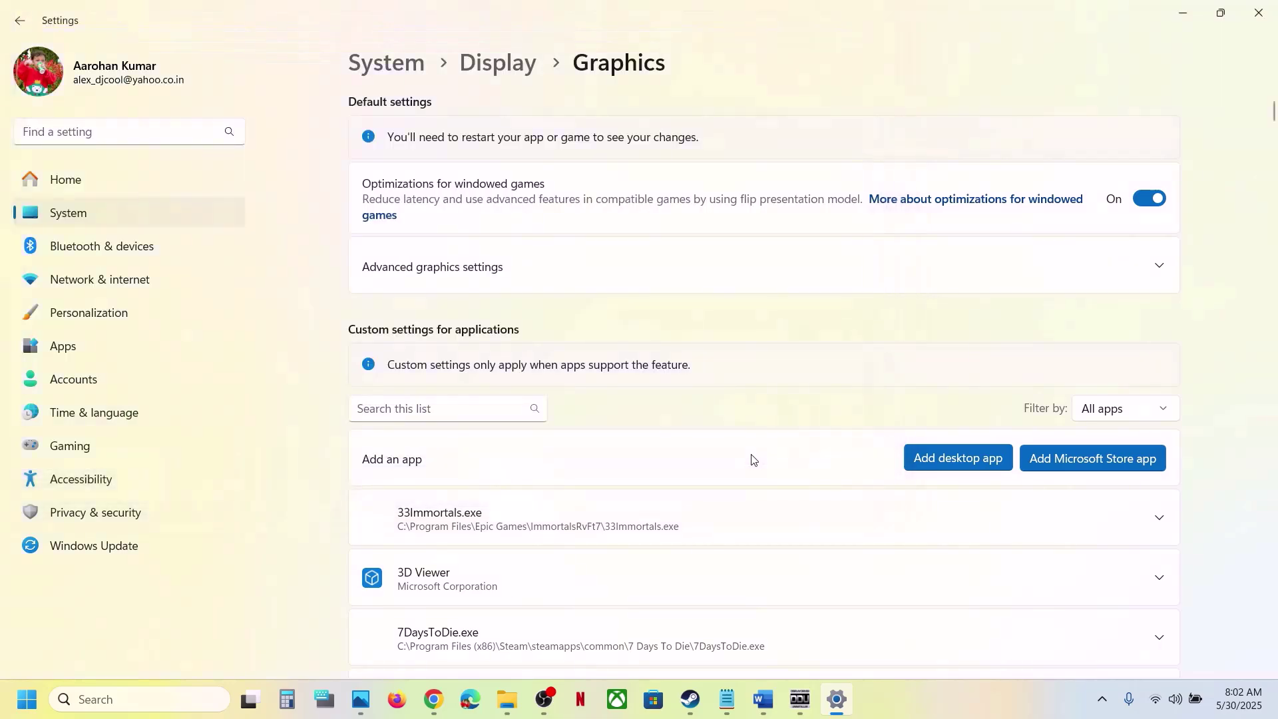
Step: Set ELDEN RING NIGHTREIGN's GPU preference to High Performance (NVIDIA GeForce RTX 3050 Laptop GPU) and close Settings
scroll(638, 426, down, 10)
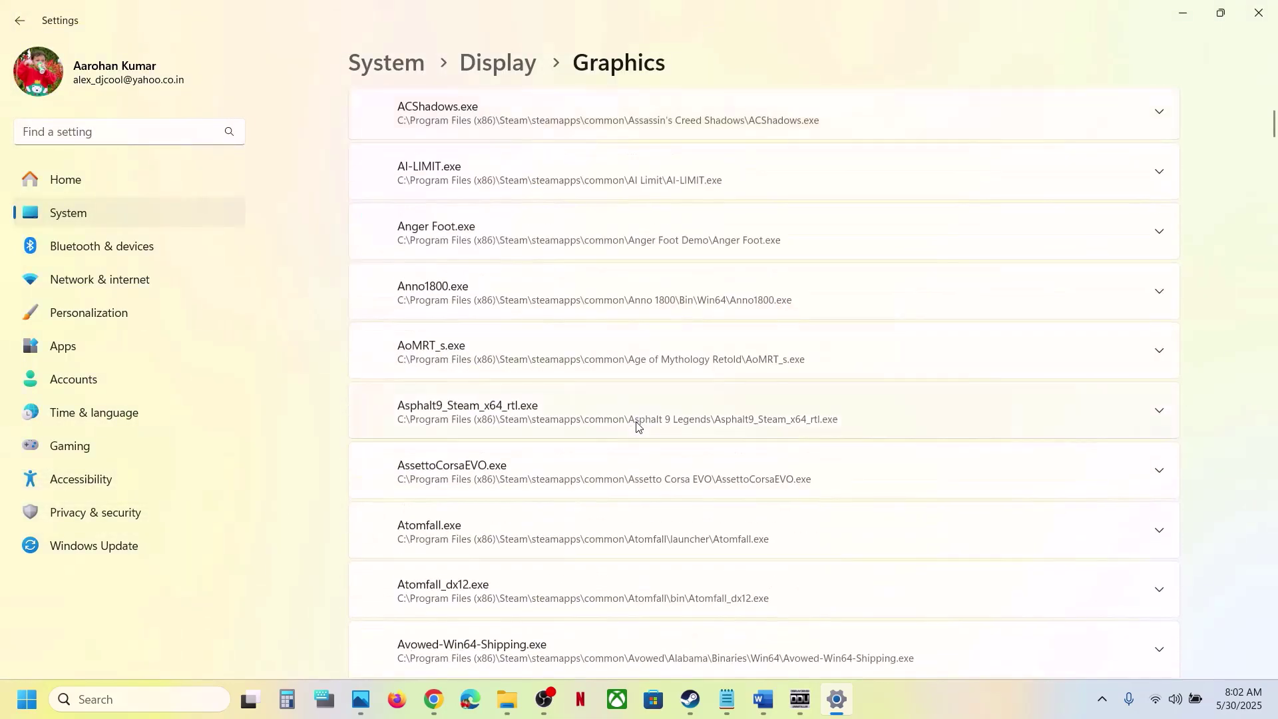
scroll(637, 427, down, 6)
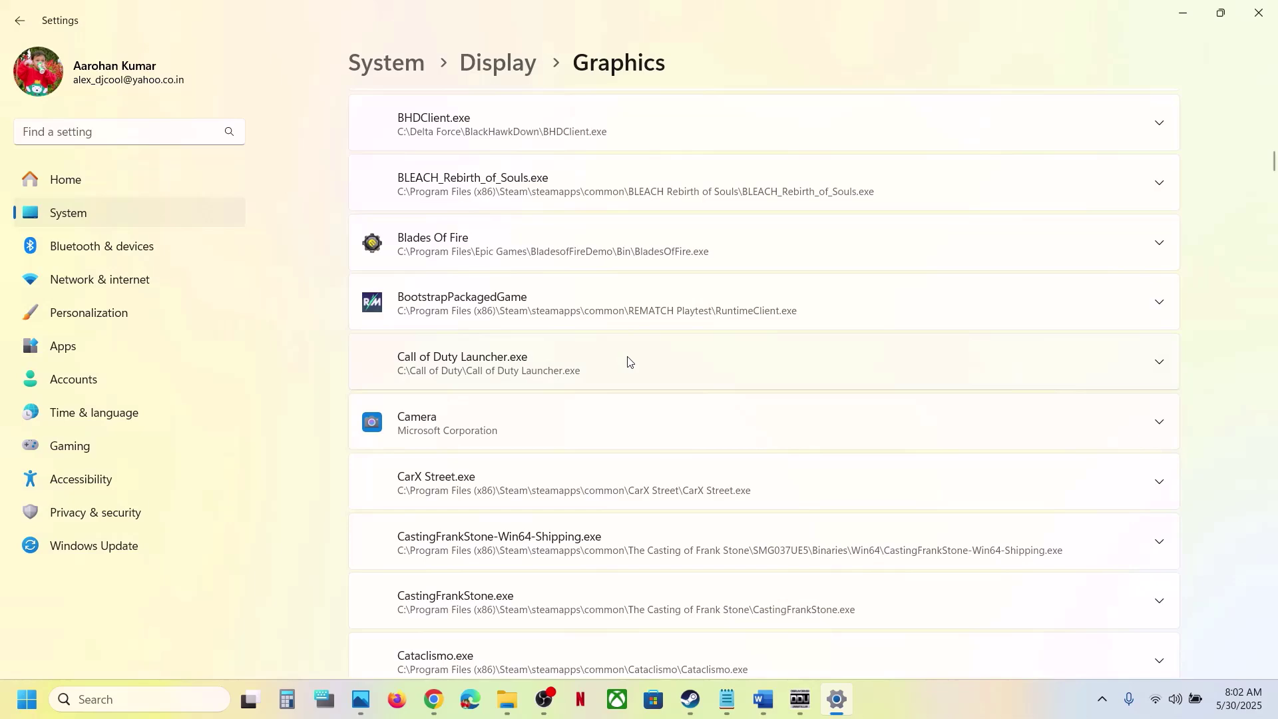
scroll(629, 361, down, 10)
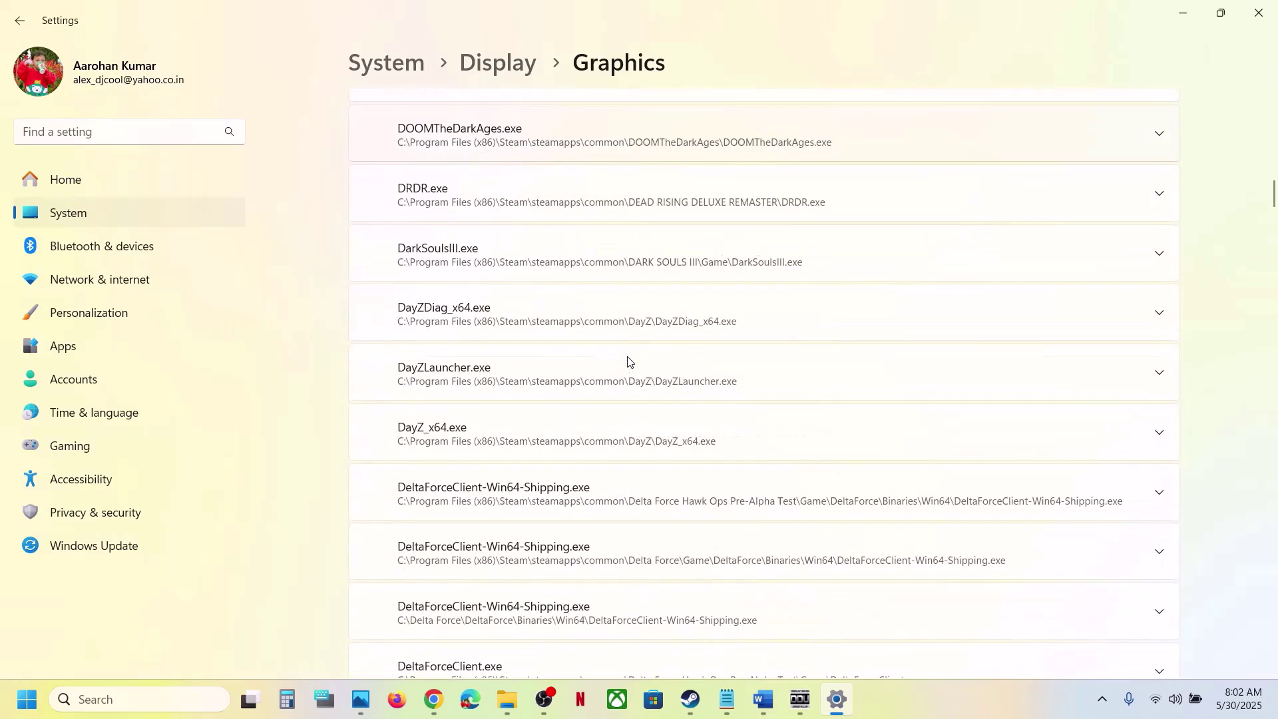
scroll(629, 362, down, 12)
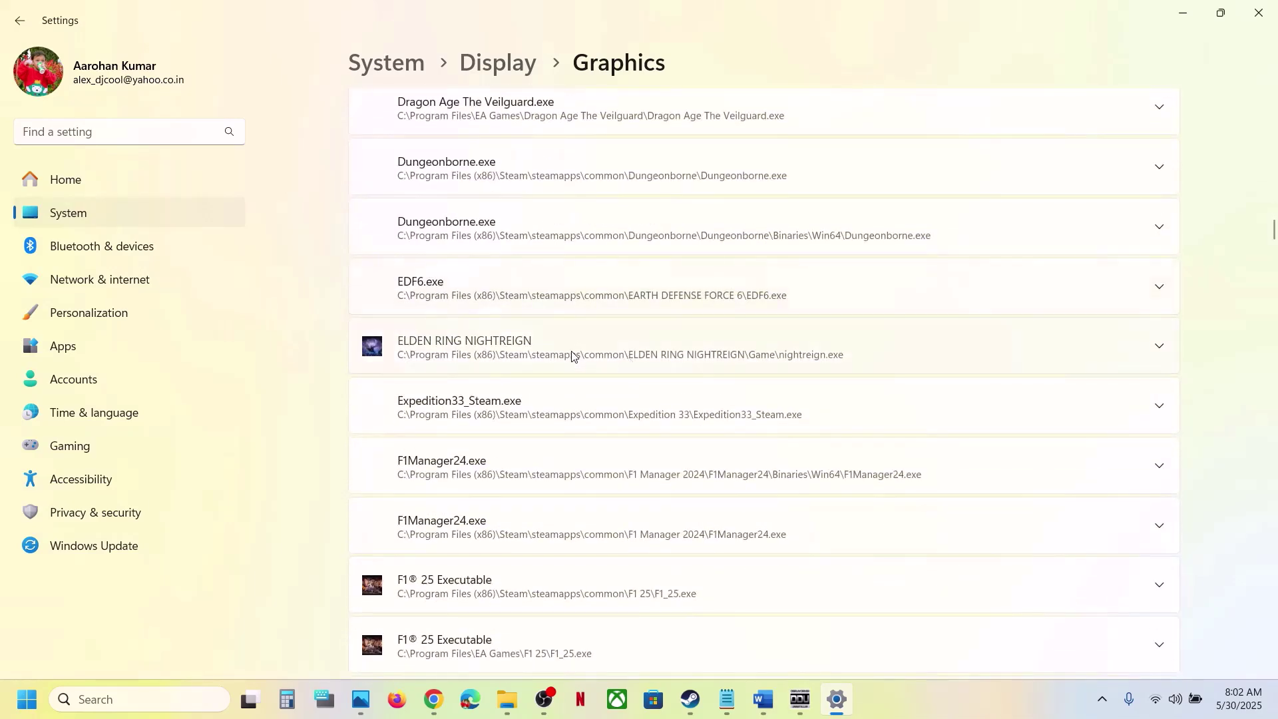
click(571, 356)
scroll(722, 397, down, 3)
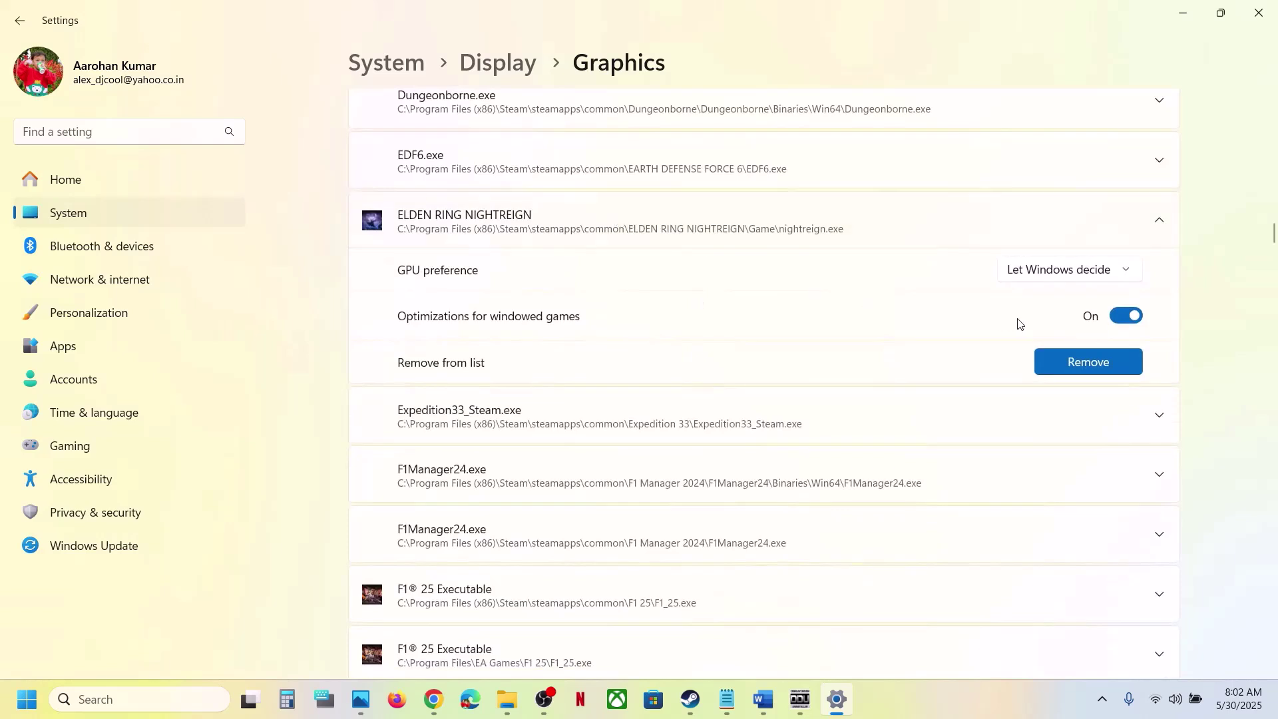
click(1042, 279)
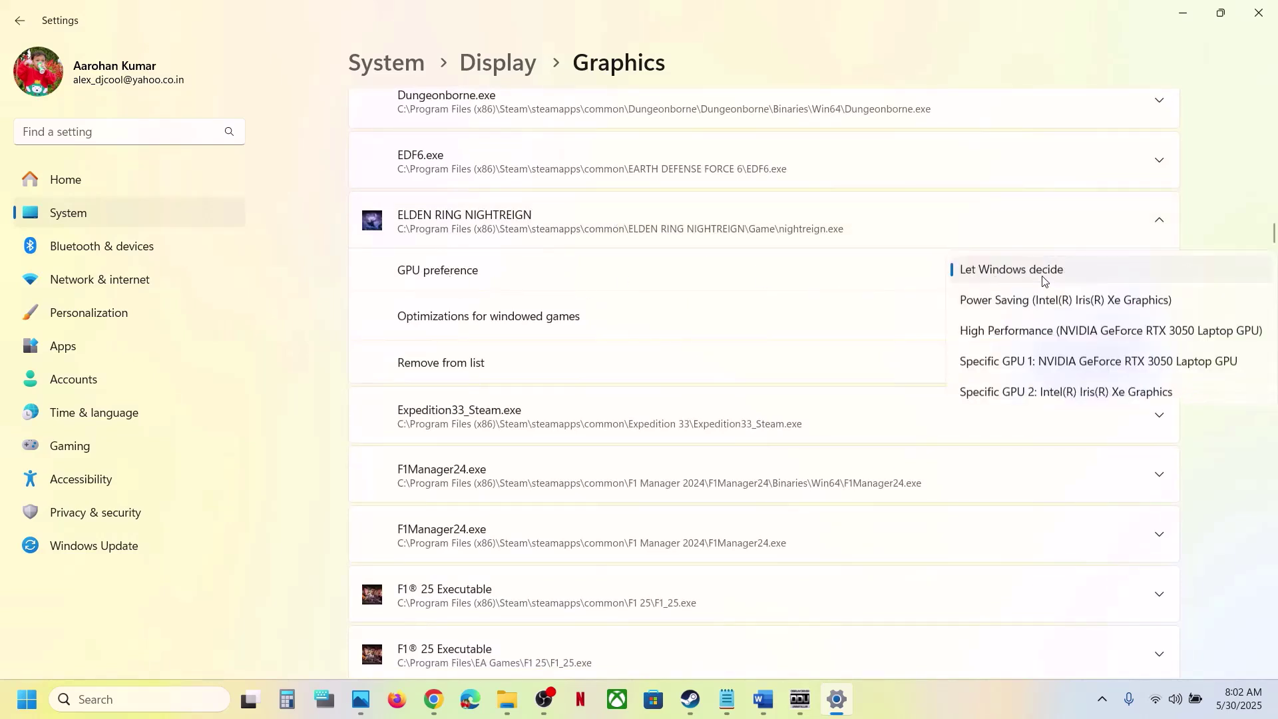
click(1041, 336)
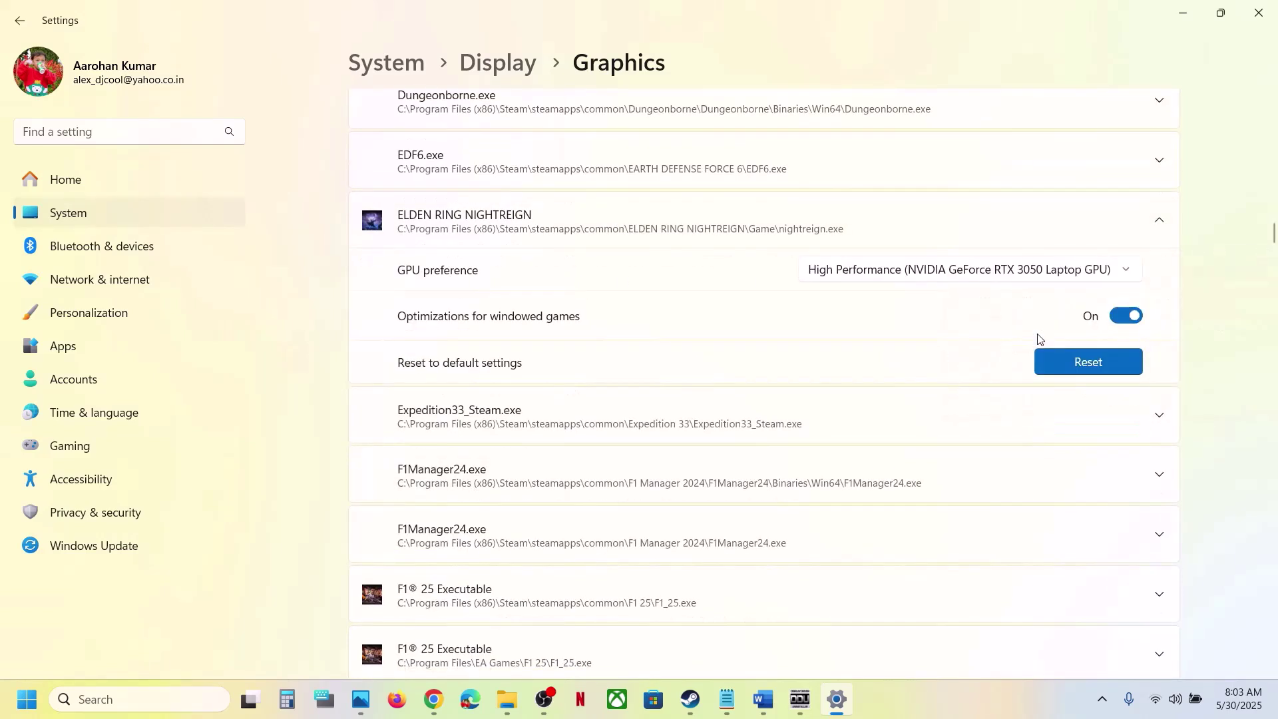
click(1269, 16)
Step: Continue to Step 9 in the Word document and highlight "Update System BIOS"
scroll(519, 431, down, 2)
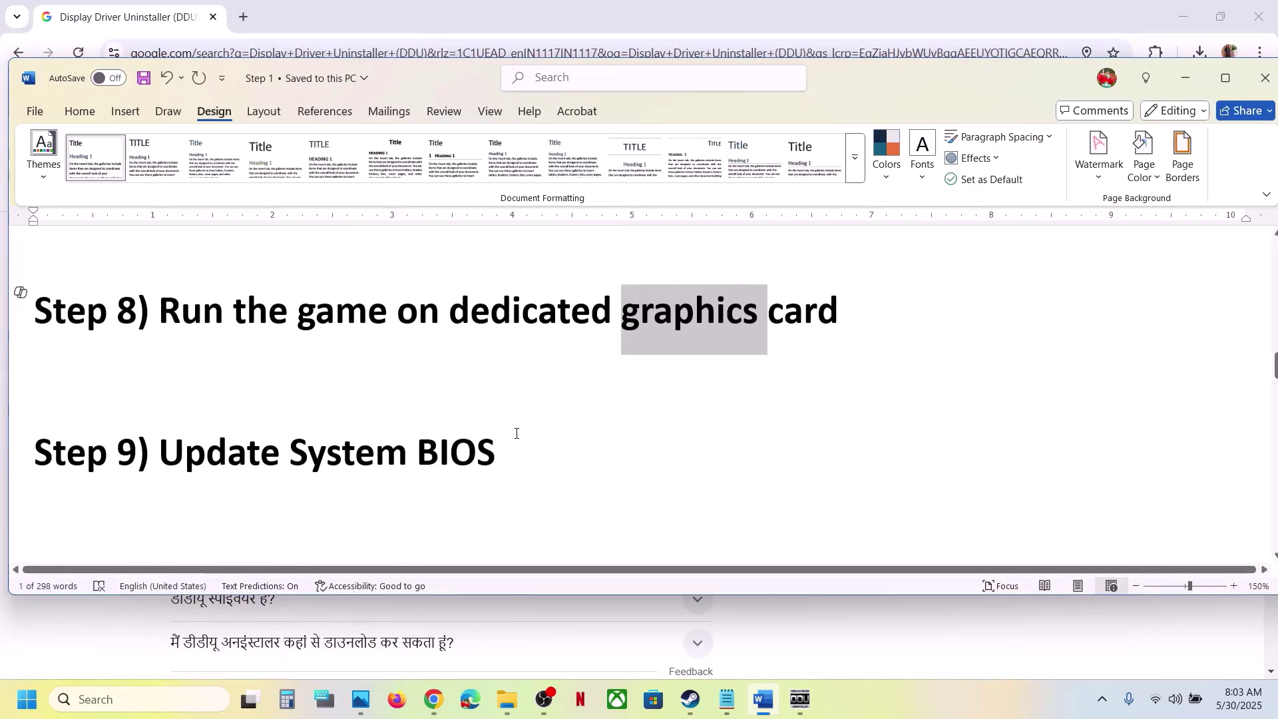
drag(169, 450, 475, 463)
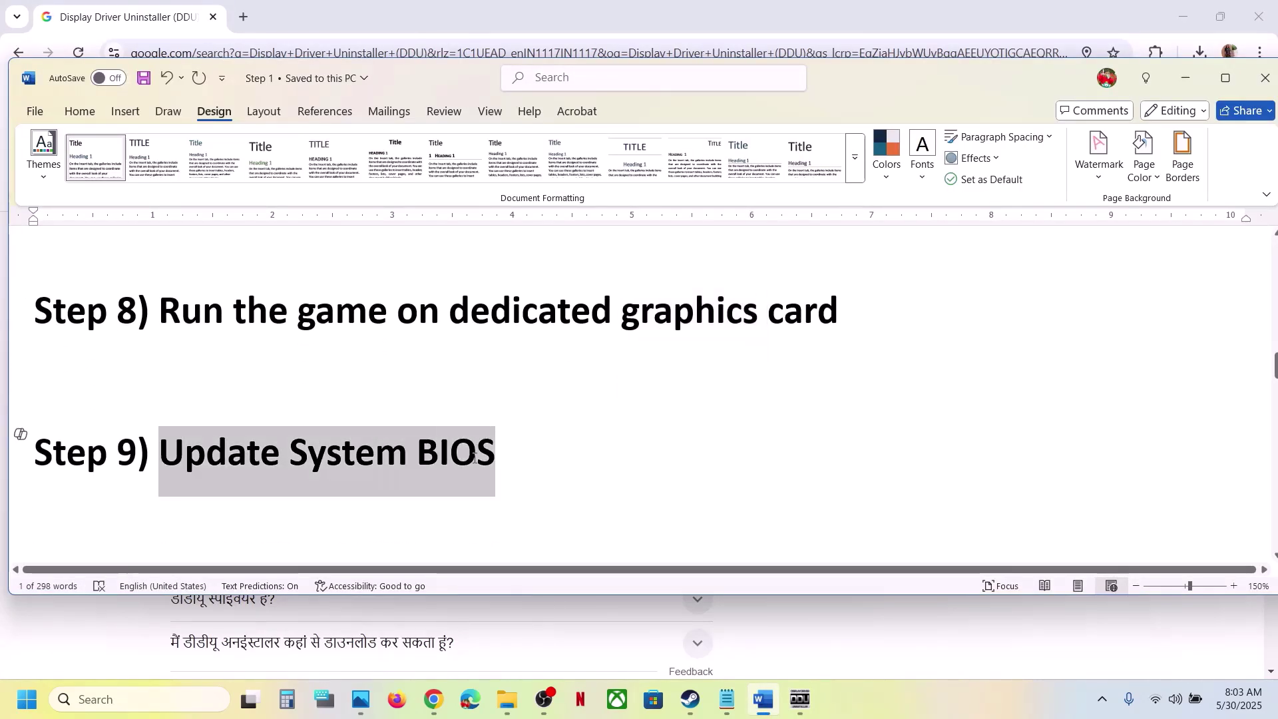
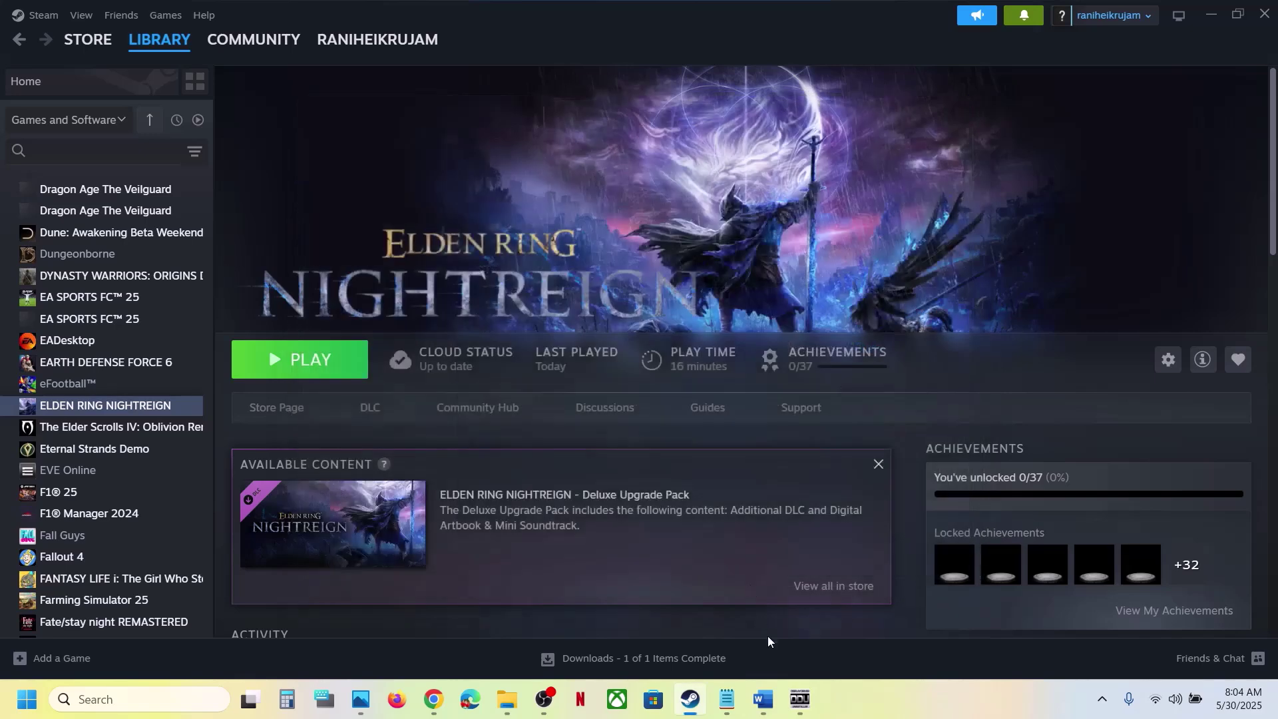
Step: Switch to the Word document, highlight "Delete graphics config file" in Step 11, and return to Steam
click(764, 700)
scroll(452, 414, down, 3)
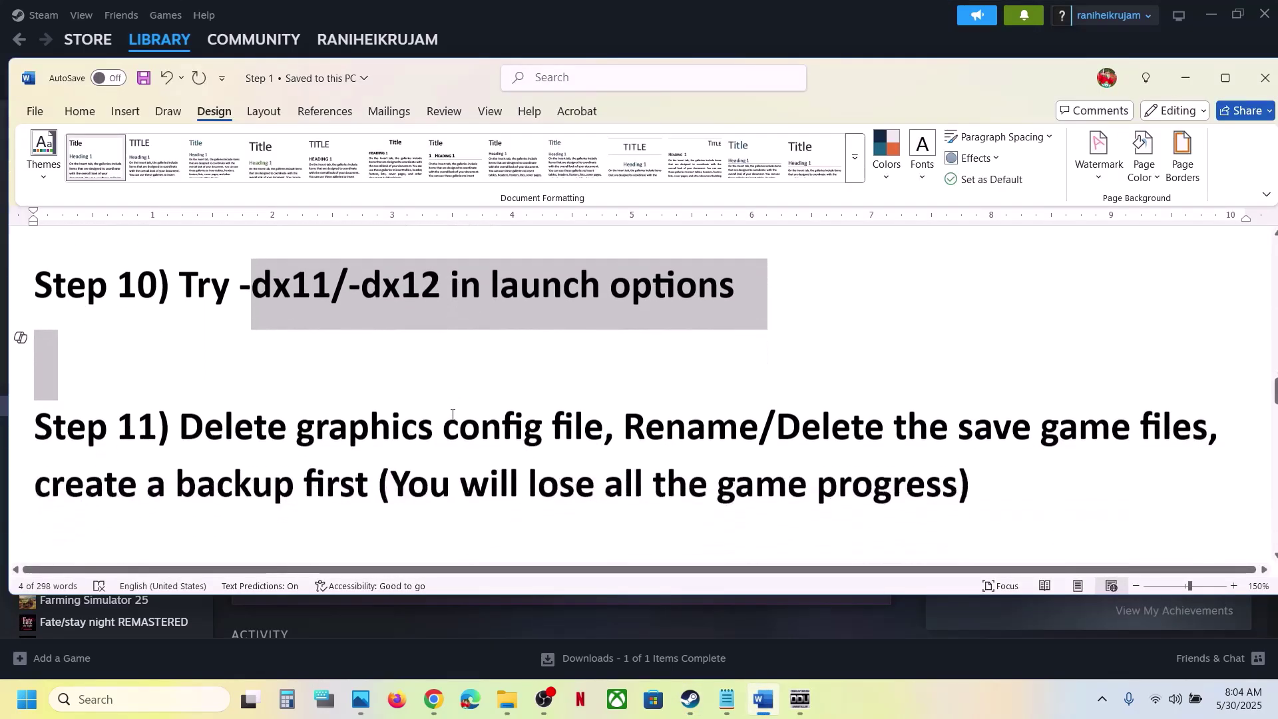
drag(178, 396, 603, 390)
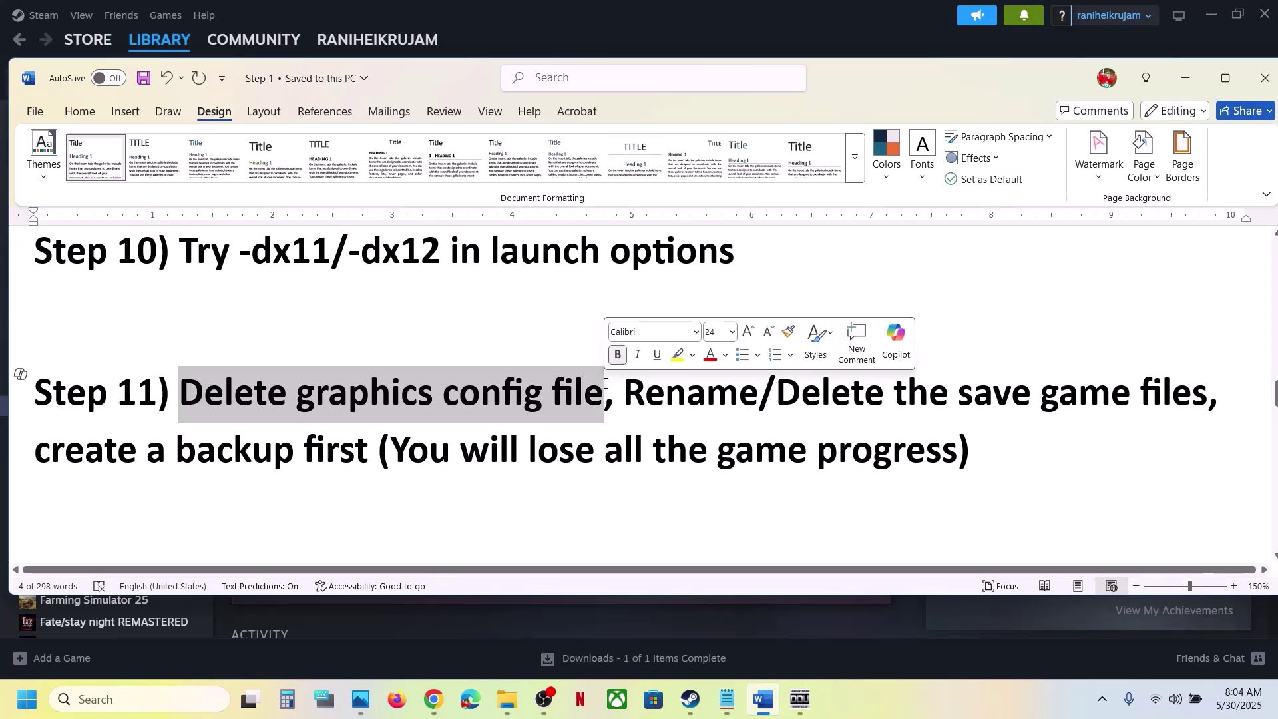
click(617, 40)
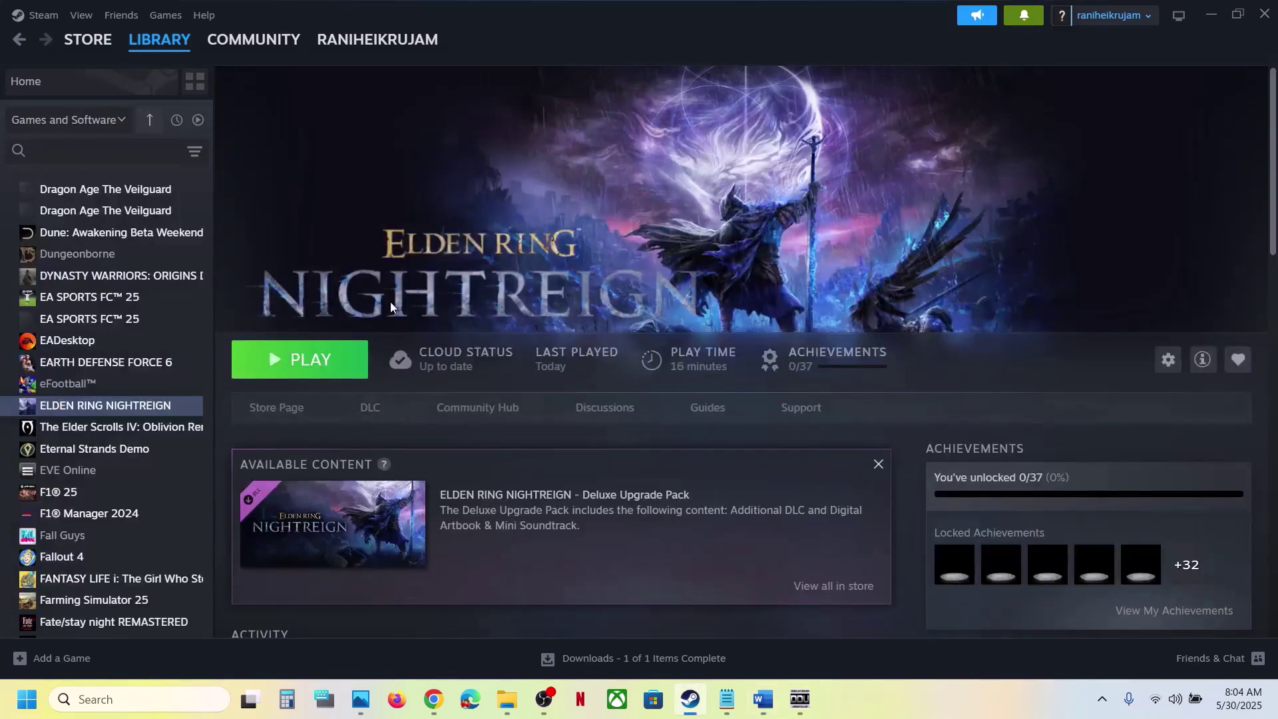
Step: Switch to a File Explorer window and open the user's profile folder under C:\Users
mouse_move(512, 705)
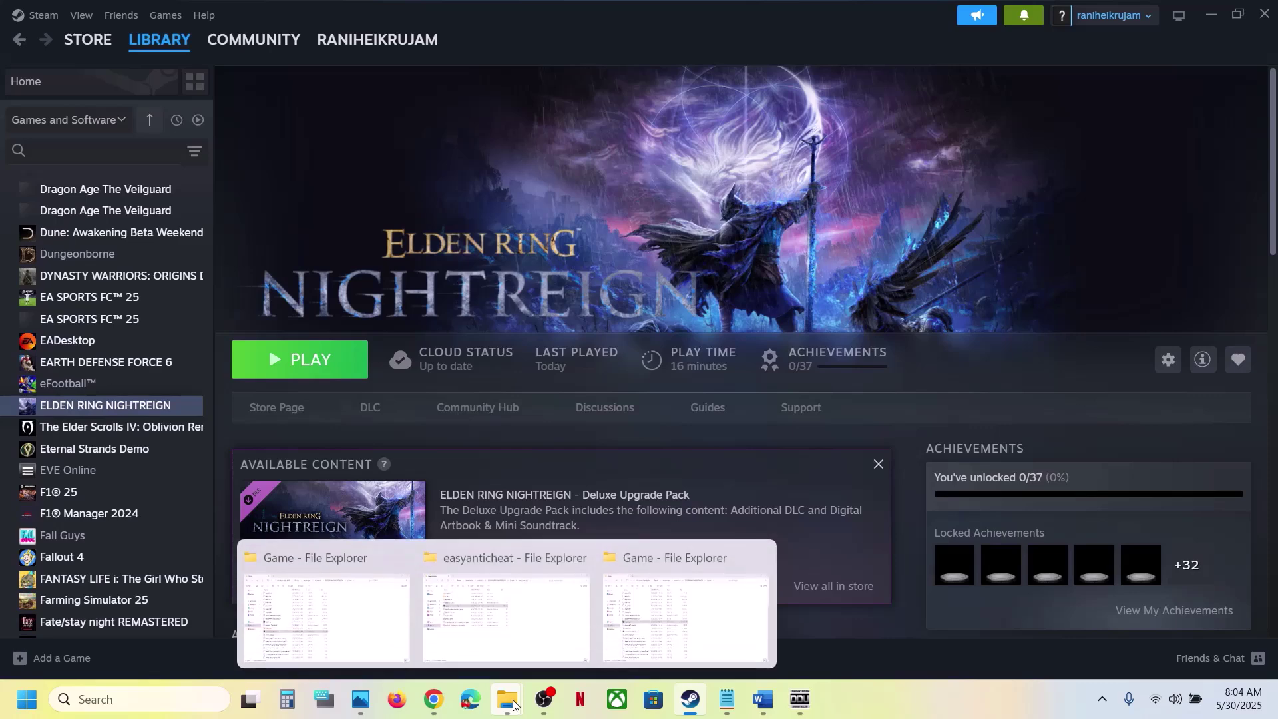
click(656, 618)
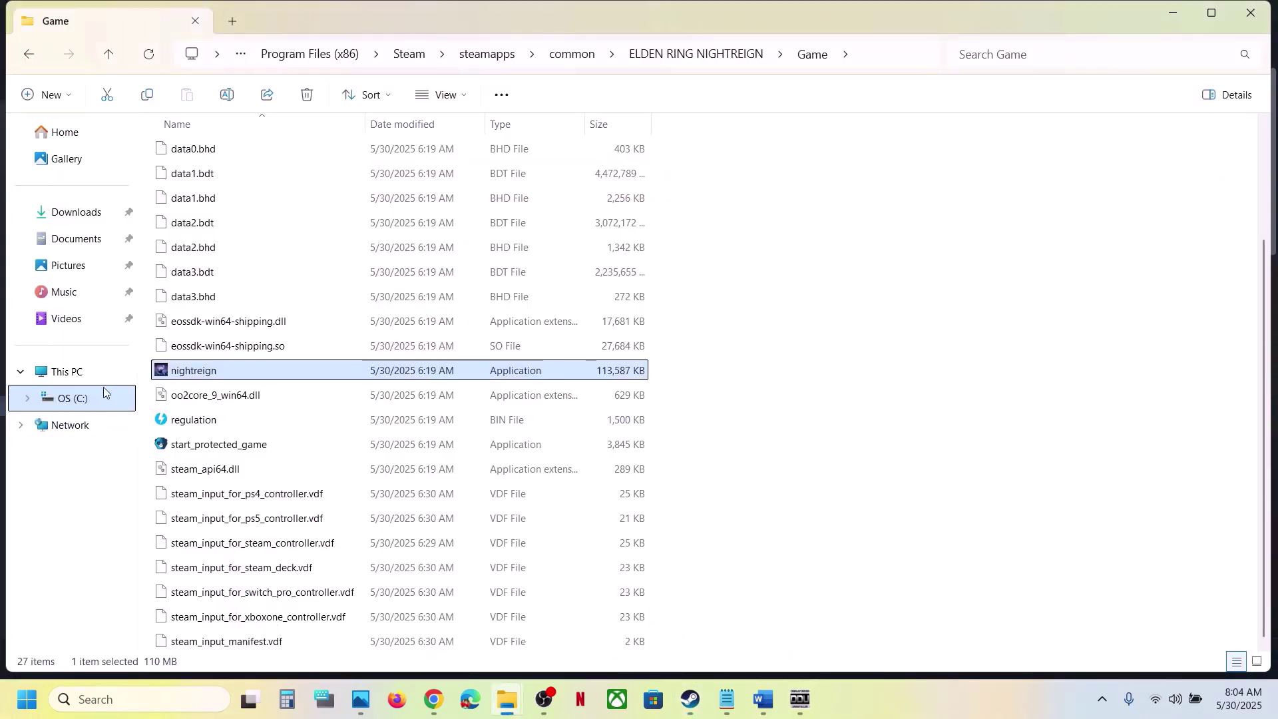
click(85, 374)
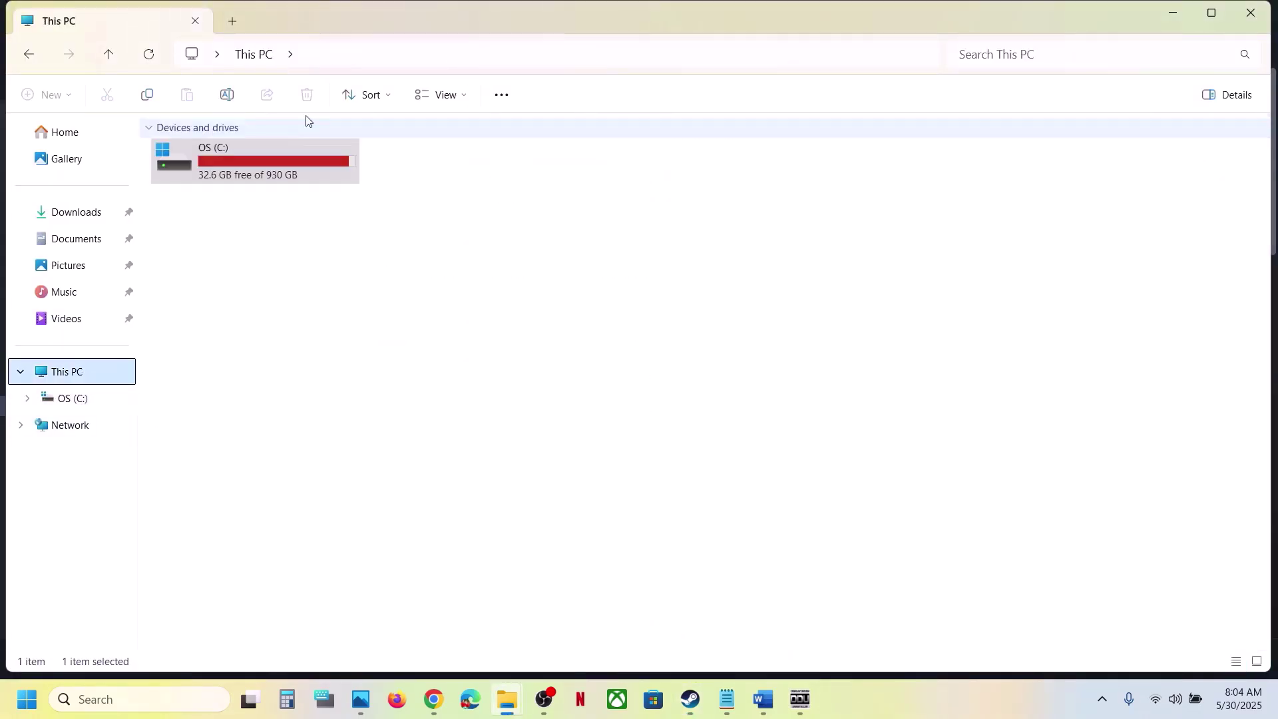
double_click(246, 162)
scroll(273, 586, down, 5)
double_click(207, 447)
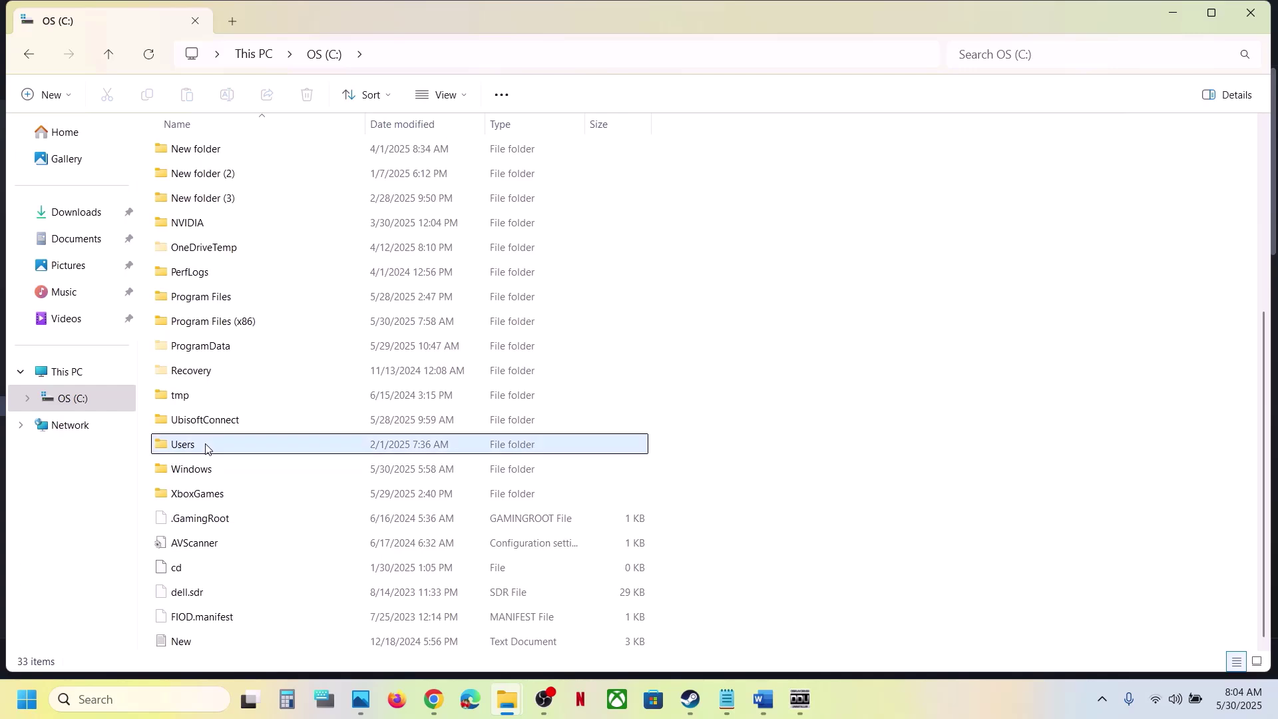
click(193, 160)
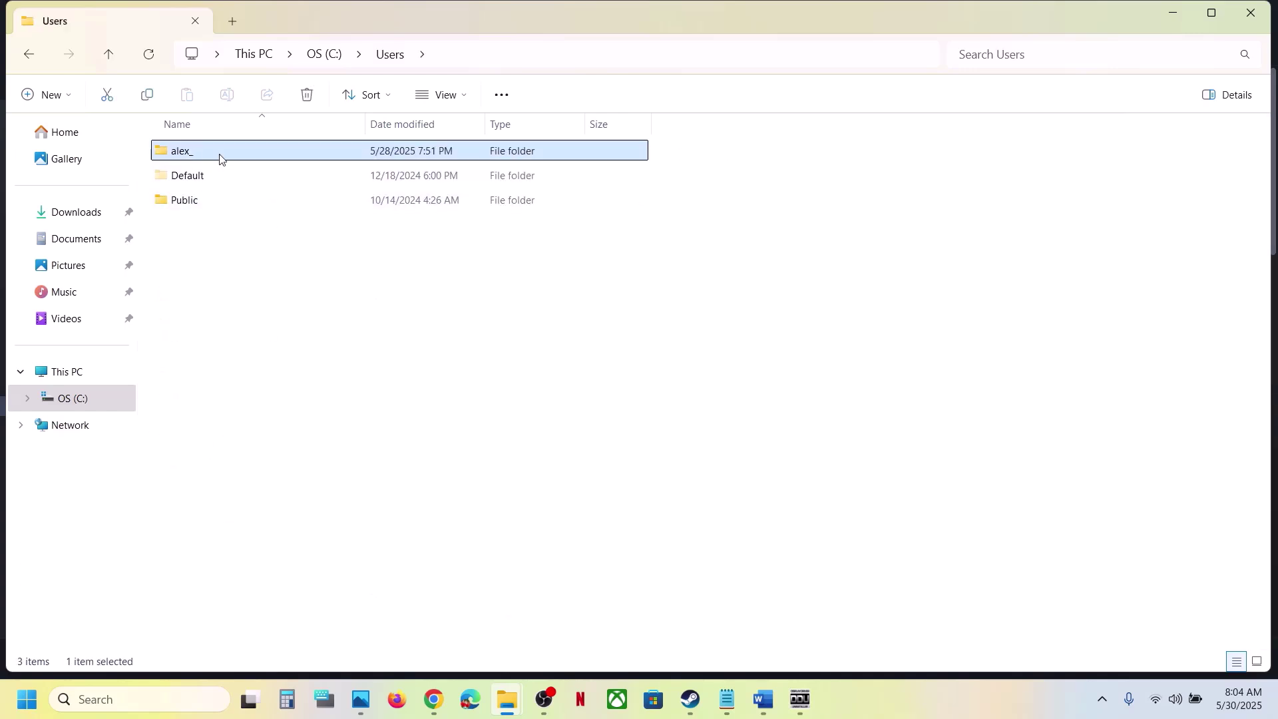
double_click(220, 158)
Step: Check in File Explorer's display options whether hidden items are shown, for access to the AppData folder
click(197, 325)
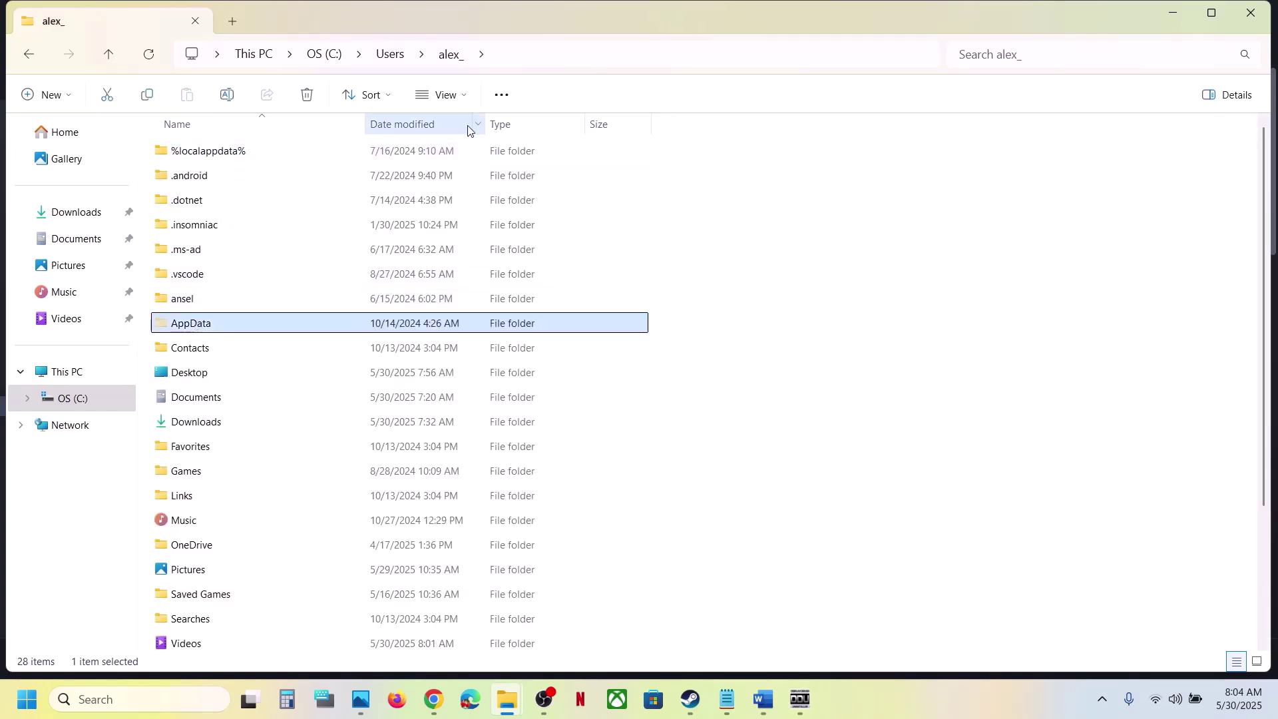
click(464, 99)
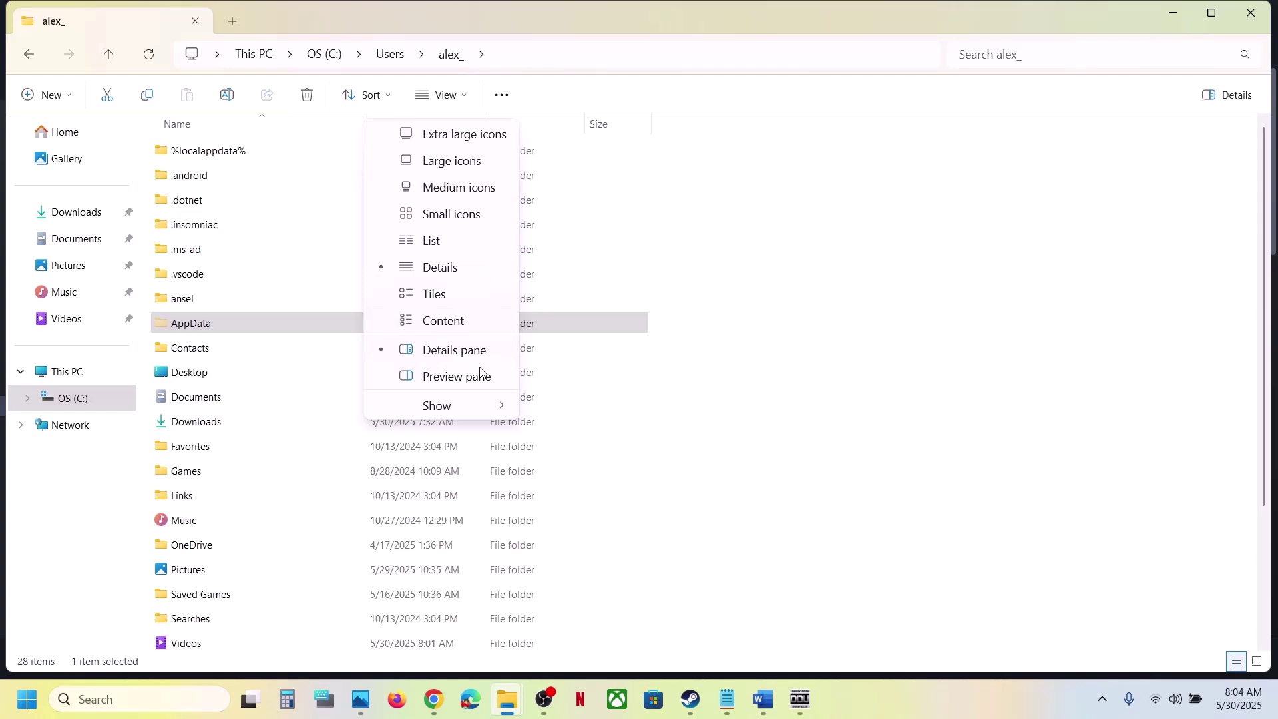
click(456, 409)
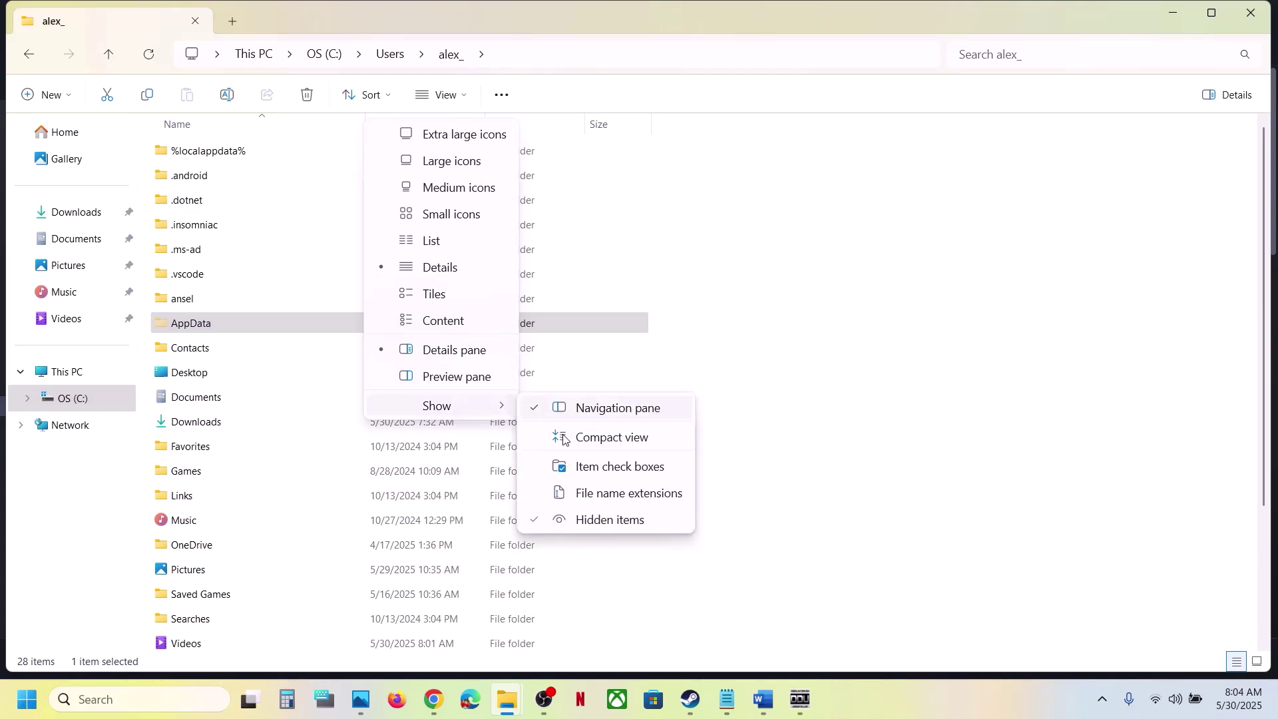
click(266, 324)
Step: Open the AppData\Roaming\Nightreign folder and select the GraphicsConfig file
double_click(263, 326)
double_click(192, 206)
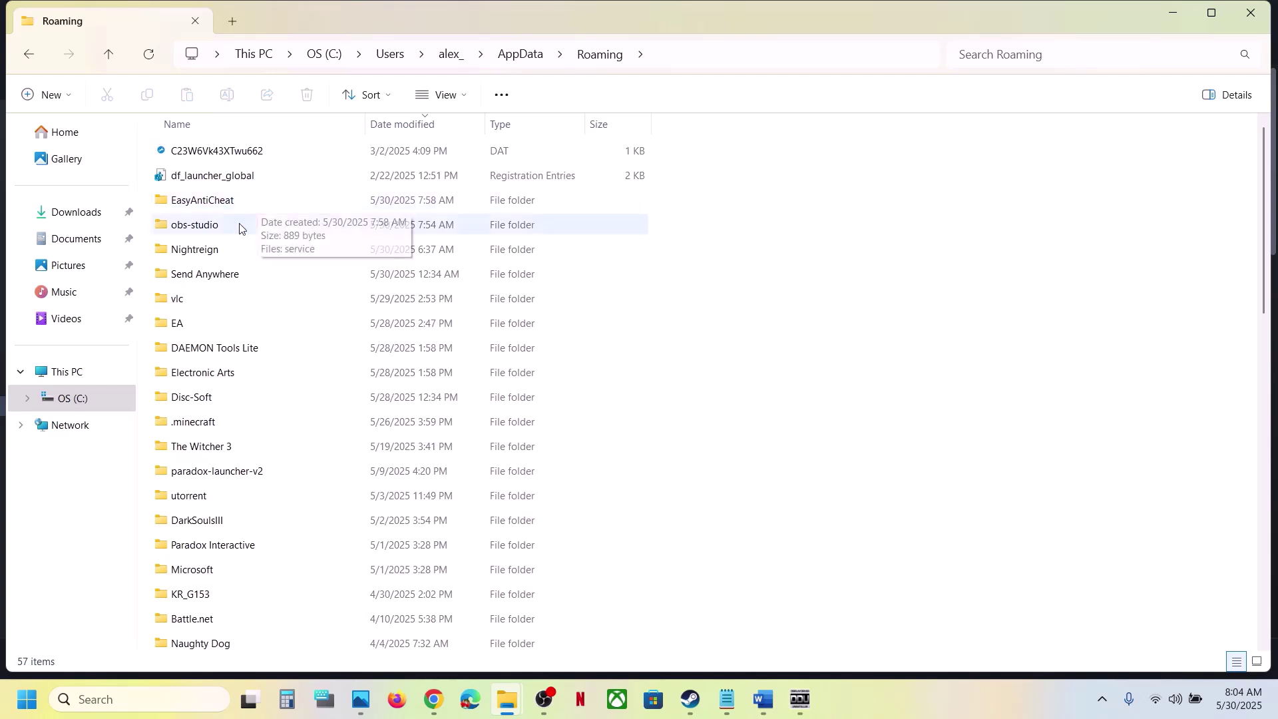
click(209, 249)
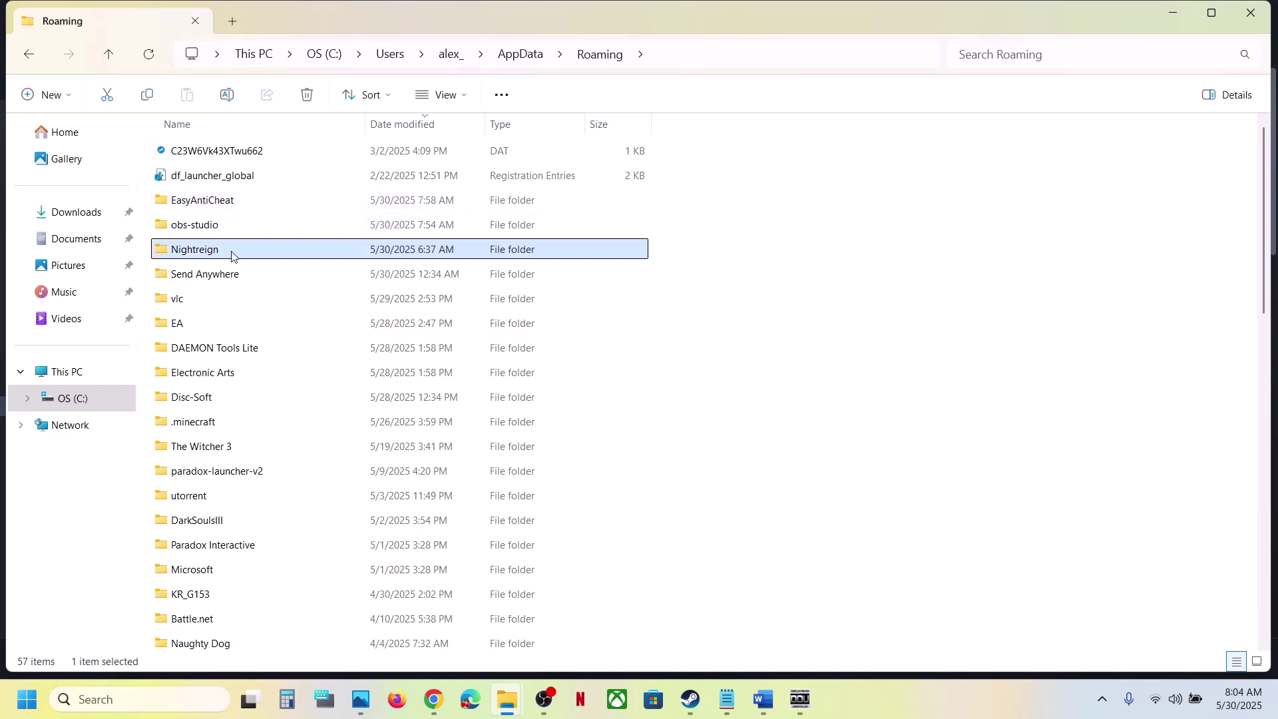
double_click(232, 255)
click(208, 179)
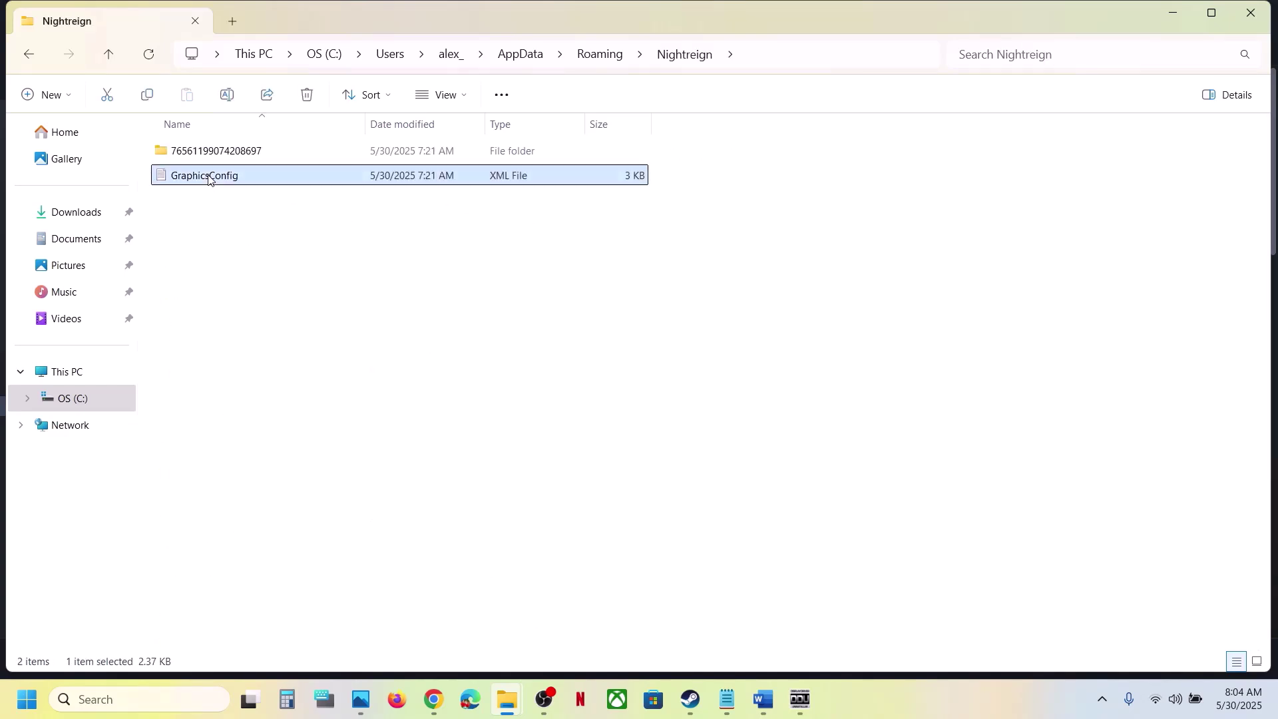
Step: Back up the GraphicsConfig file by copying it to the desktop, and move the copy to an empty area
right_click(209, 179)
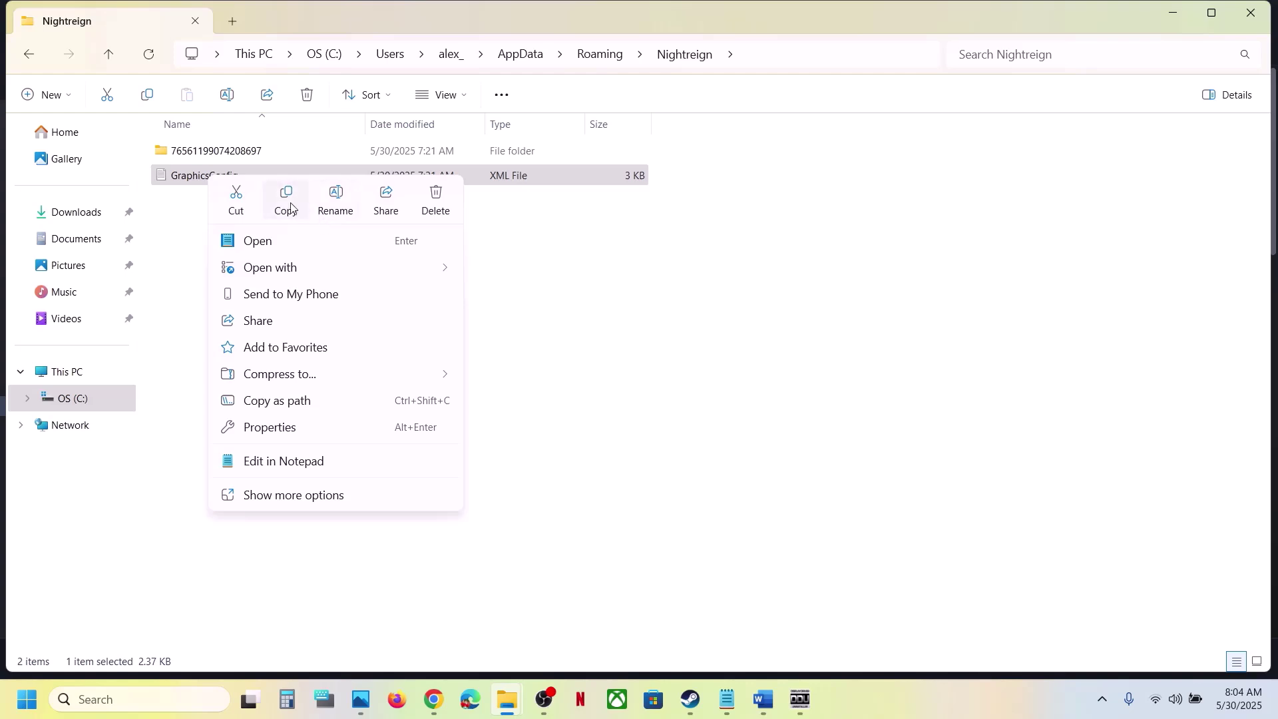
click(287, 200)
key(super+d)
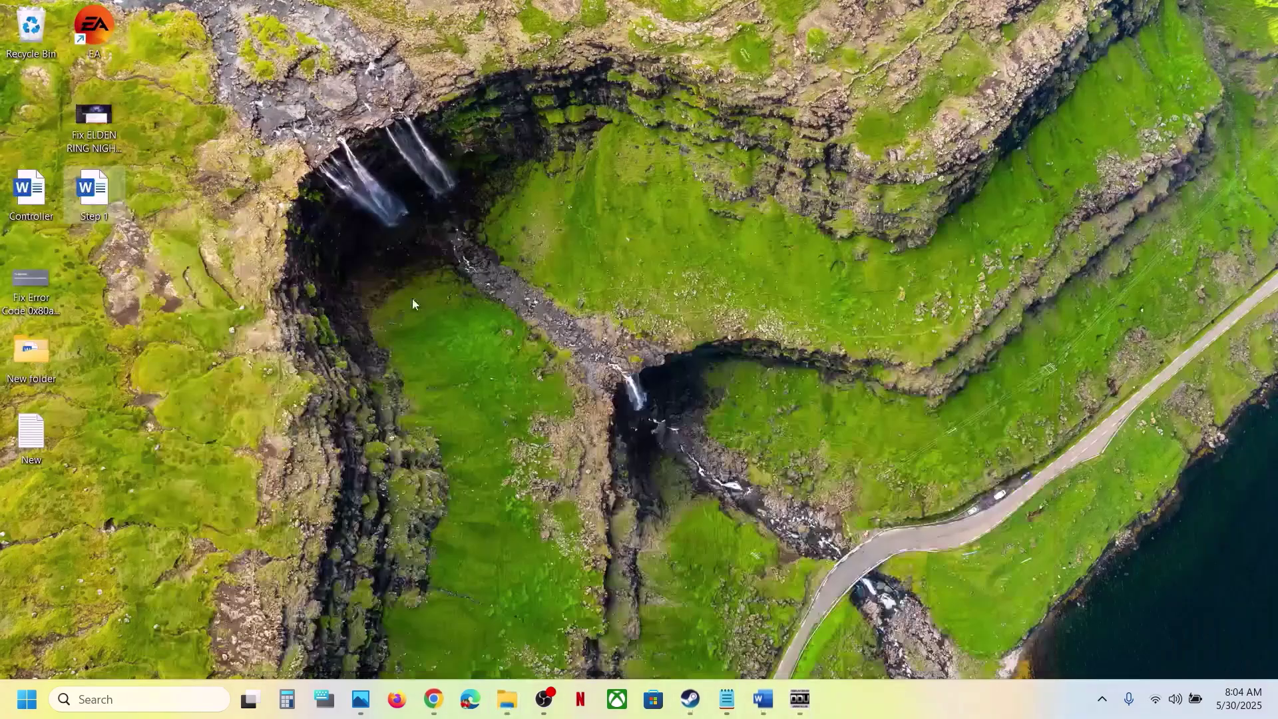
key(ctrl+v)
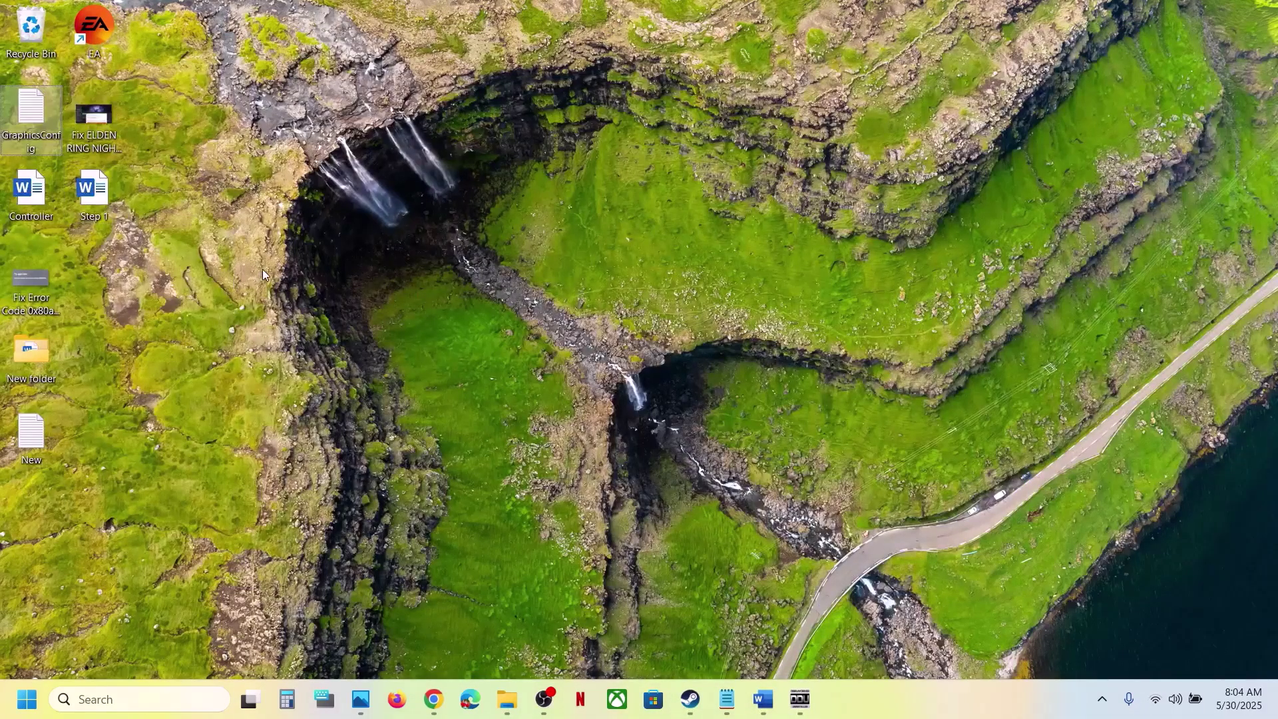
drag(37, 118, 430, 237)
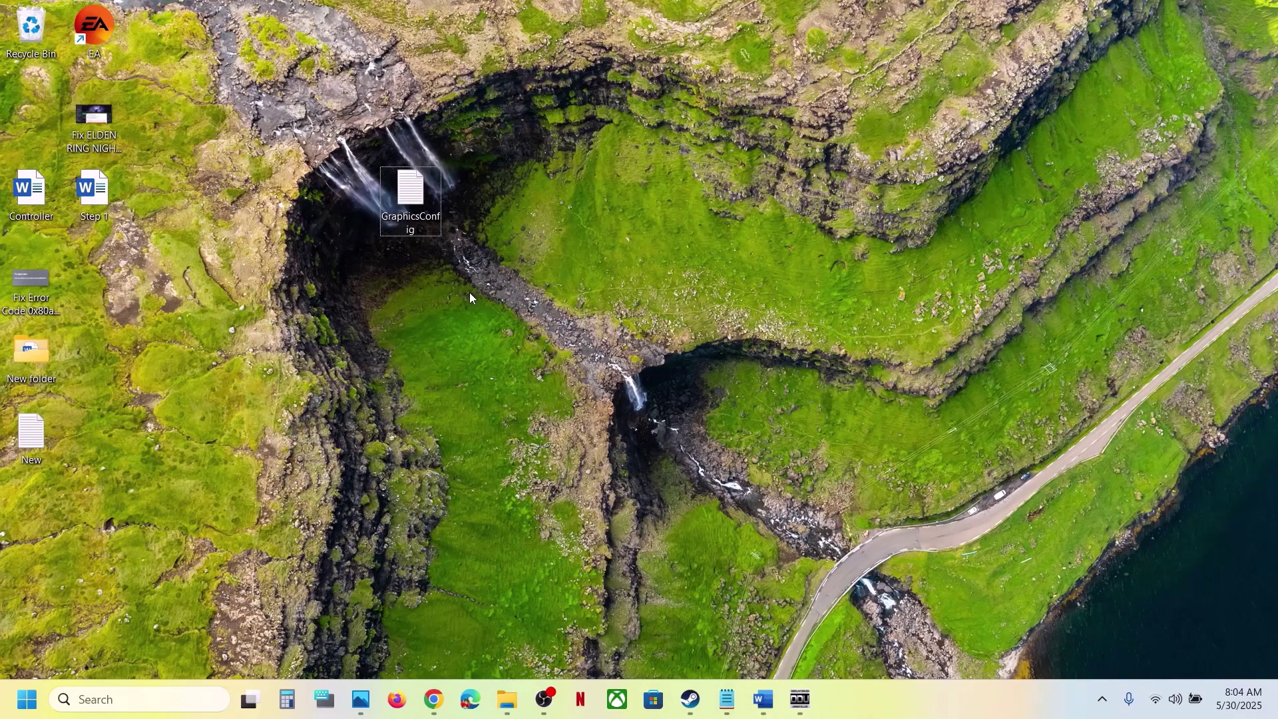
Step: Return to the Nightreign folder in File Explorer and delete the original GraphicsConfig file
mouse_move(510, 693)
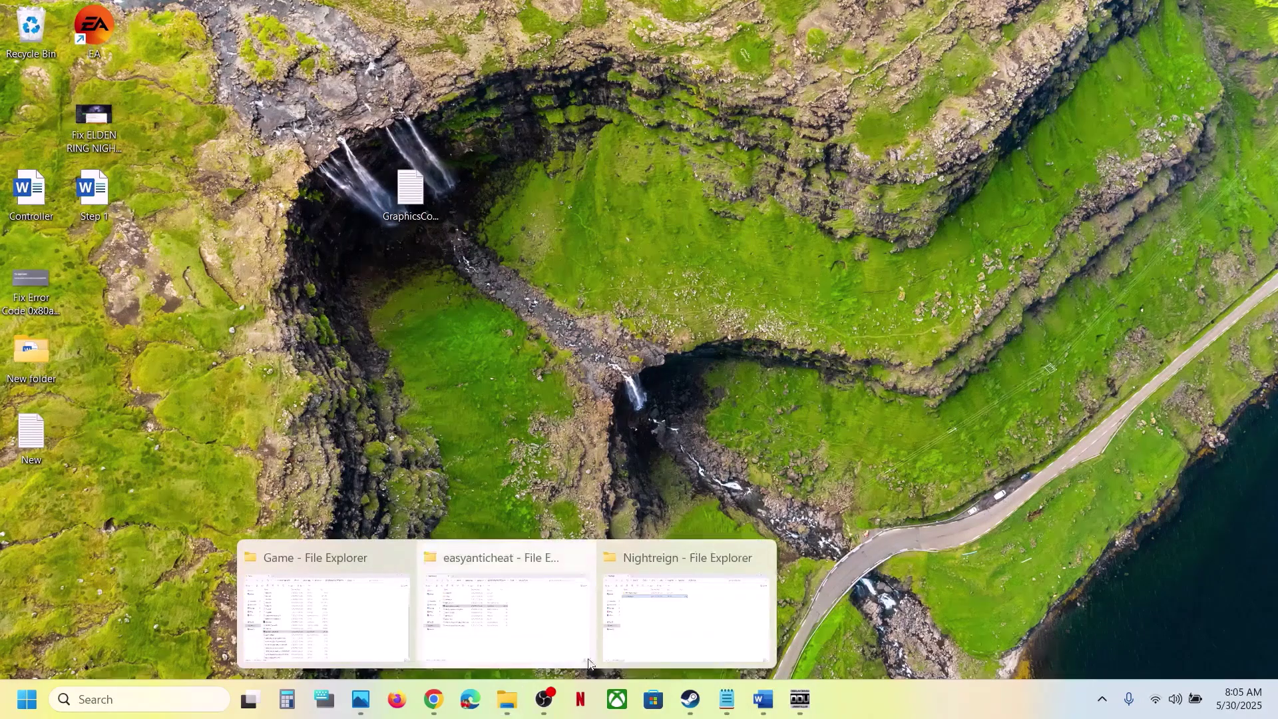
click(652, 632)
right_click(224, 181)
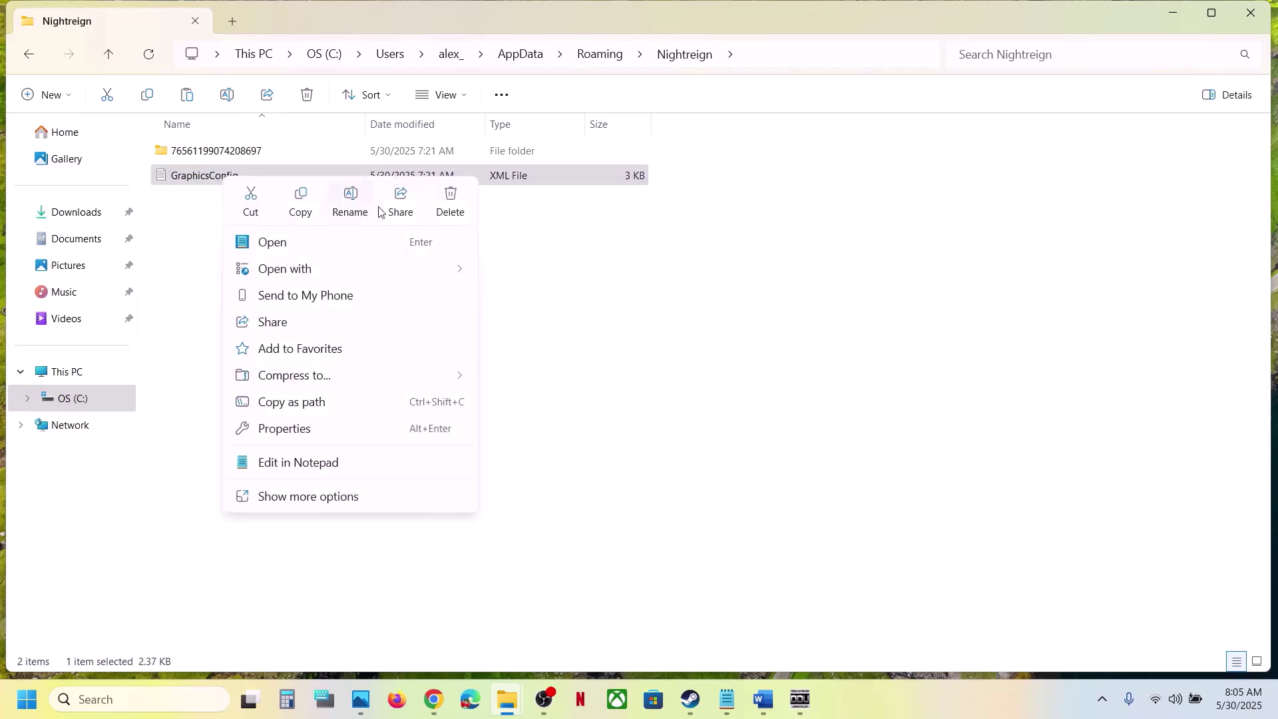
click(452, 201)
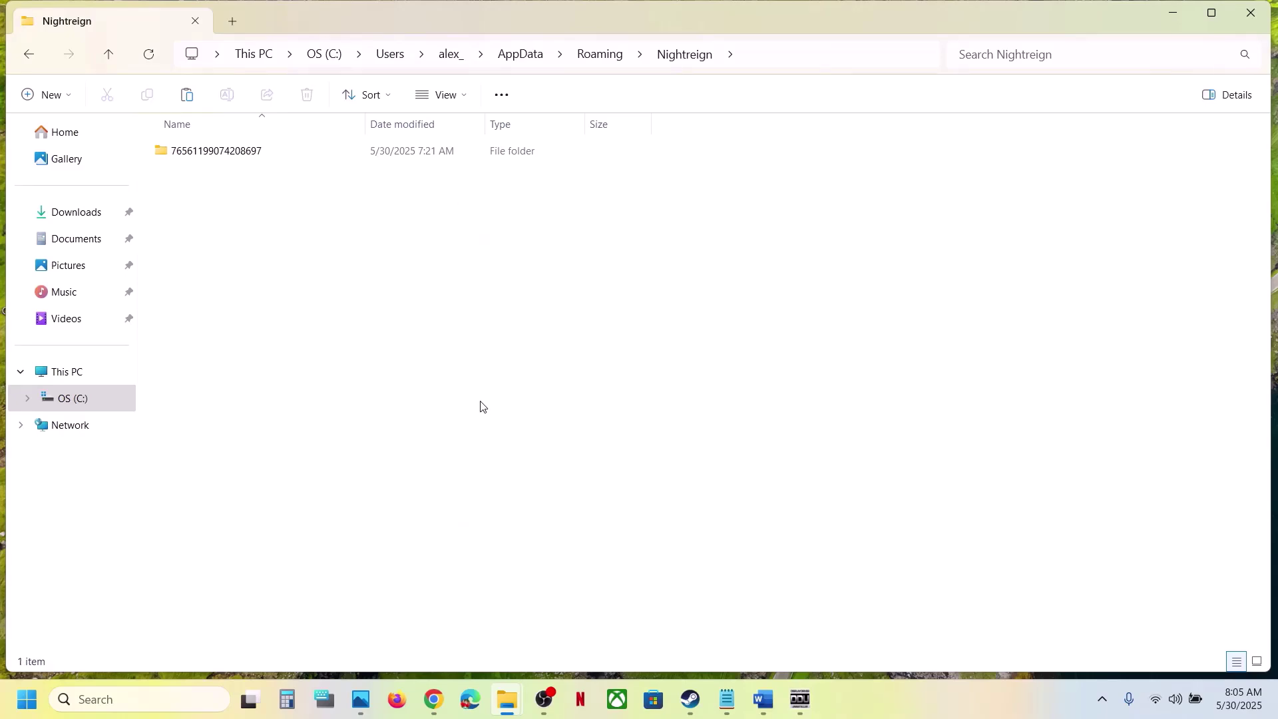
Step: Switch to the Word document and highlight Step 11's save game instruction, progress loss warning and "create a backup first"
click(703, 707)
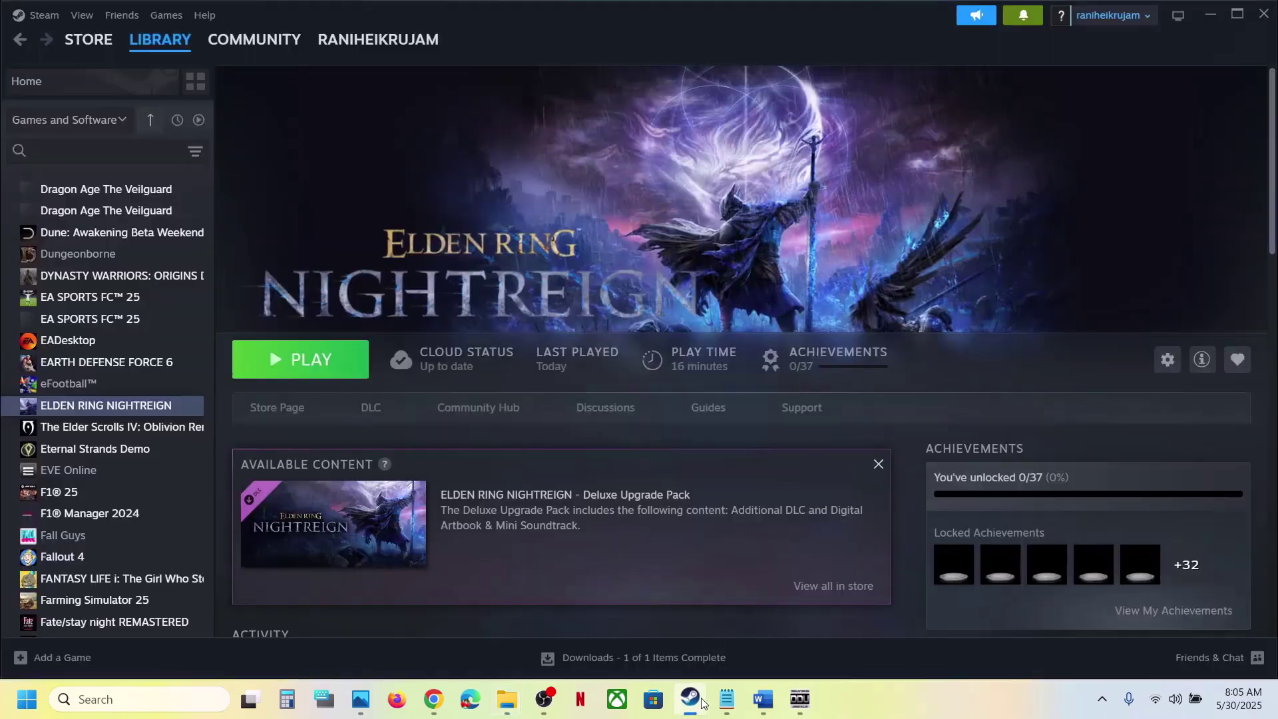
click(762, 701)
drag(638, 389, 1113, 398)
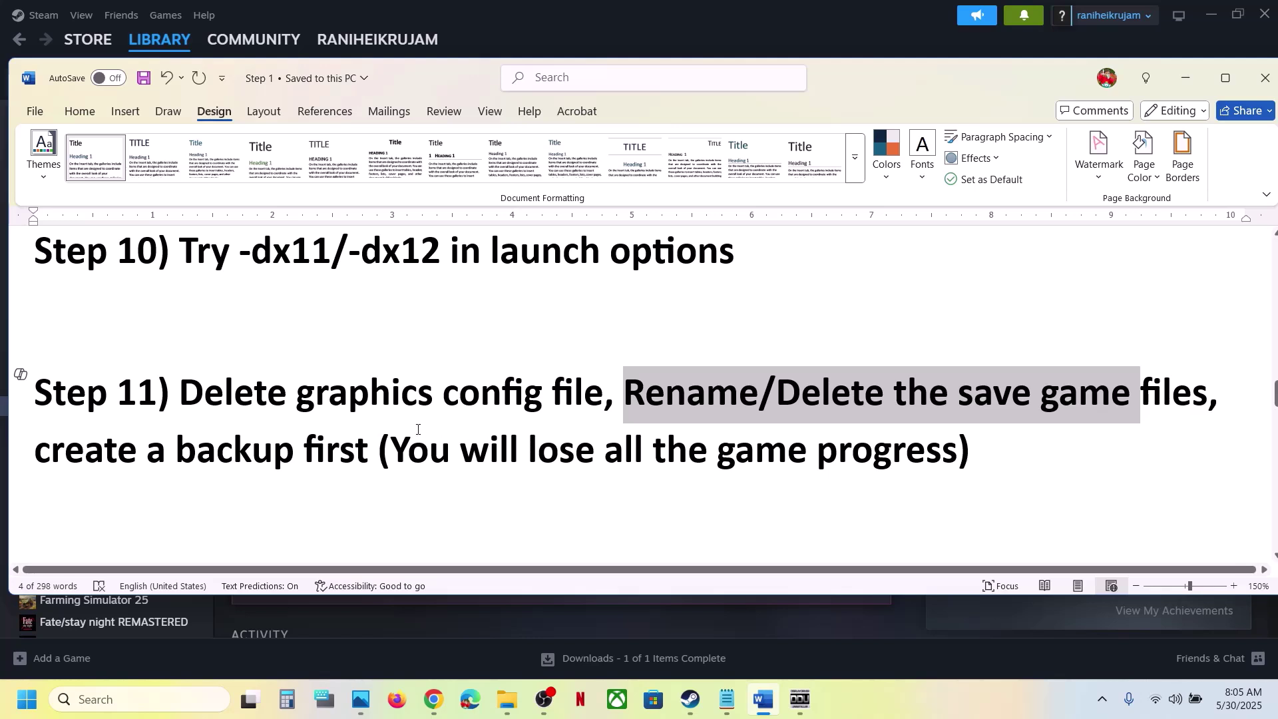
drag(396, 450, 958, 453)
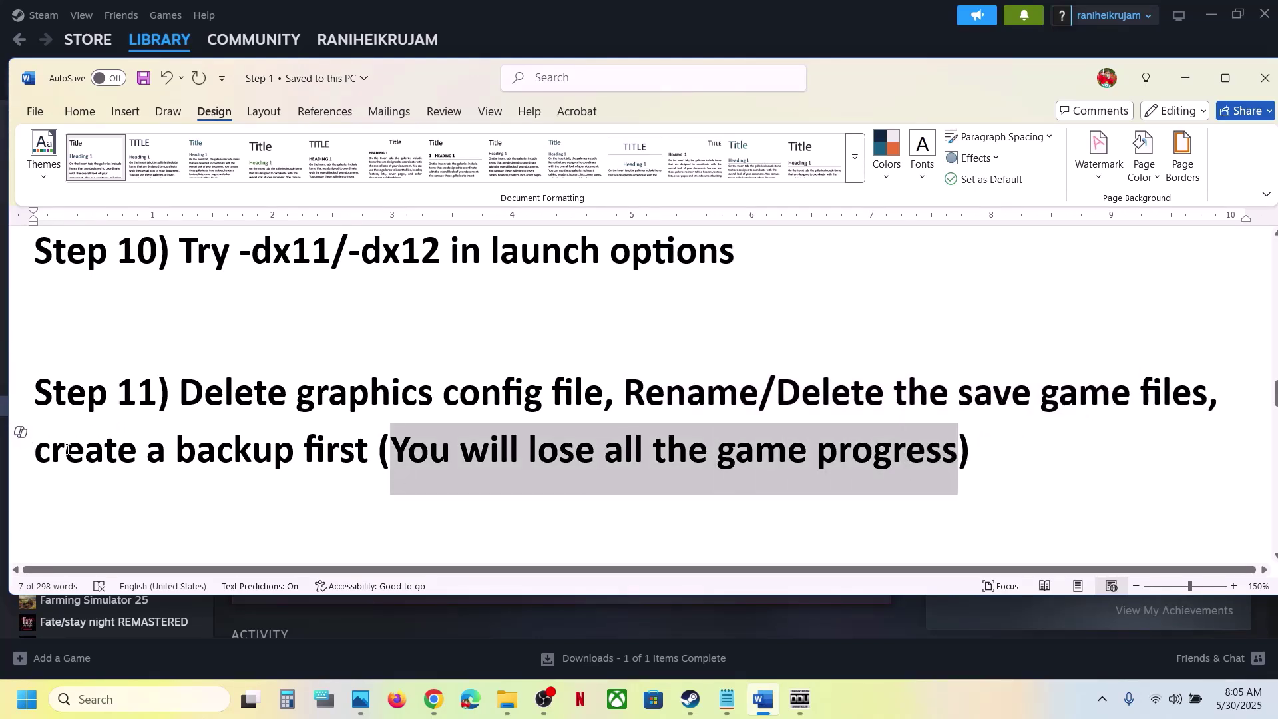
drag(55, 454, 368, 458)
Step: Return to the Nightreign File Explorer window, go up to the Roaming folder, and check its full path
click(520, 703)
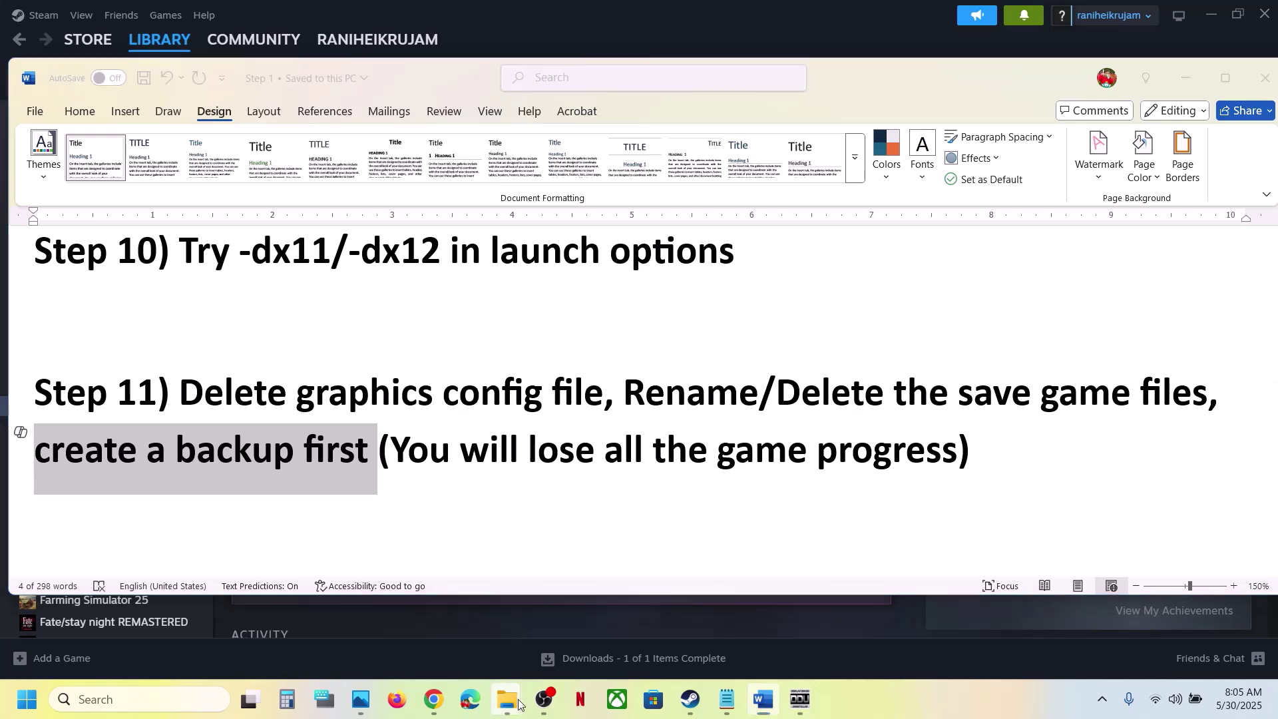
click(664, 639)
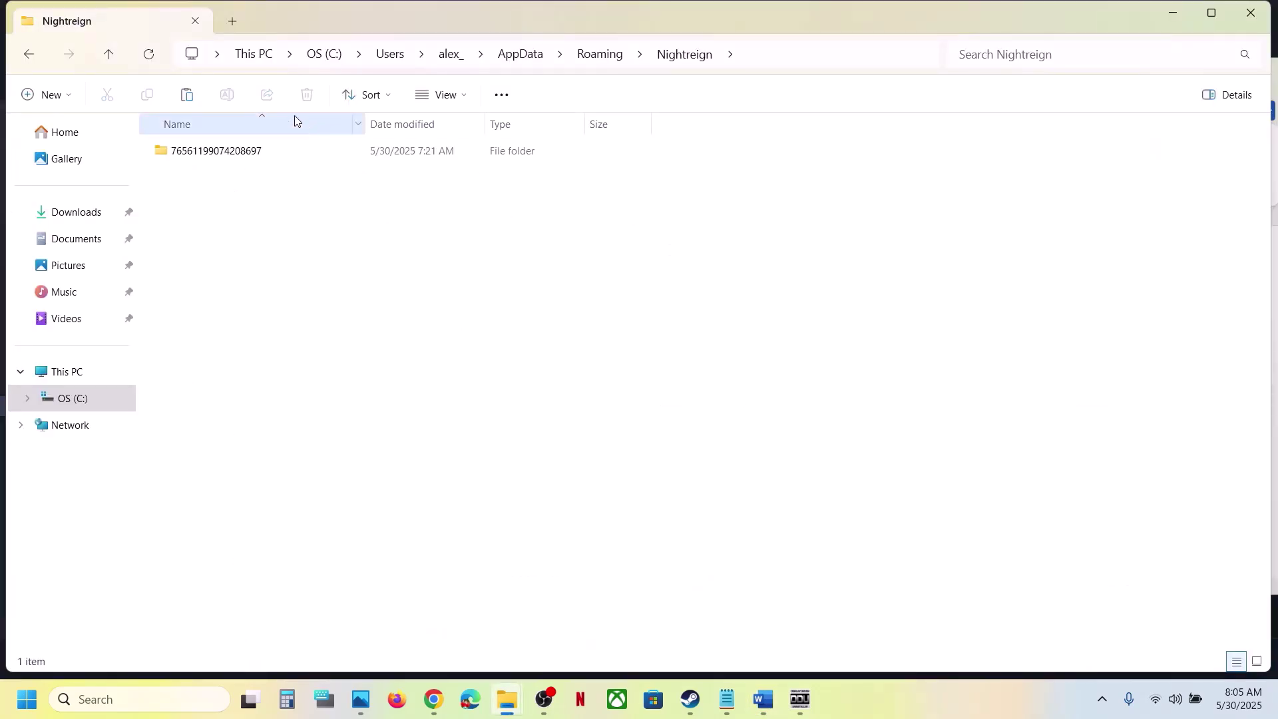
click(108, 50)
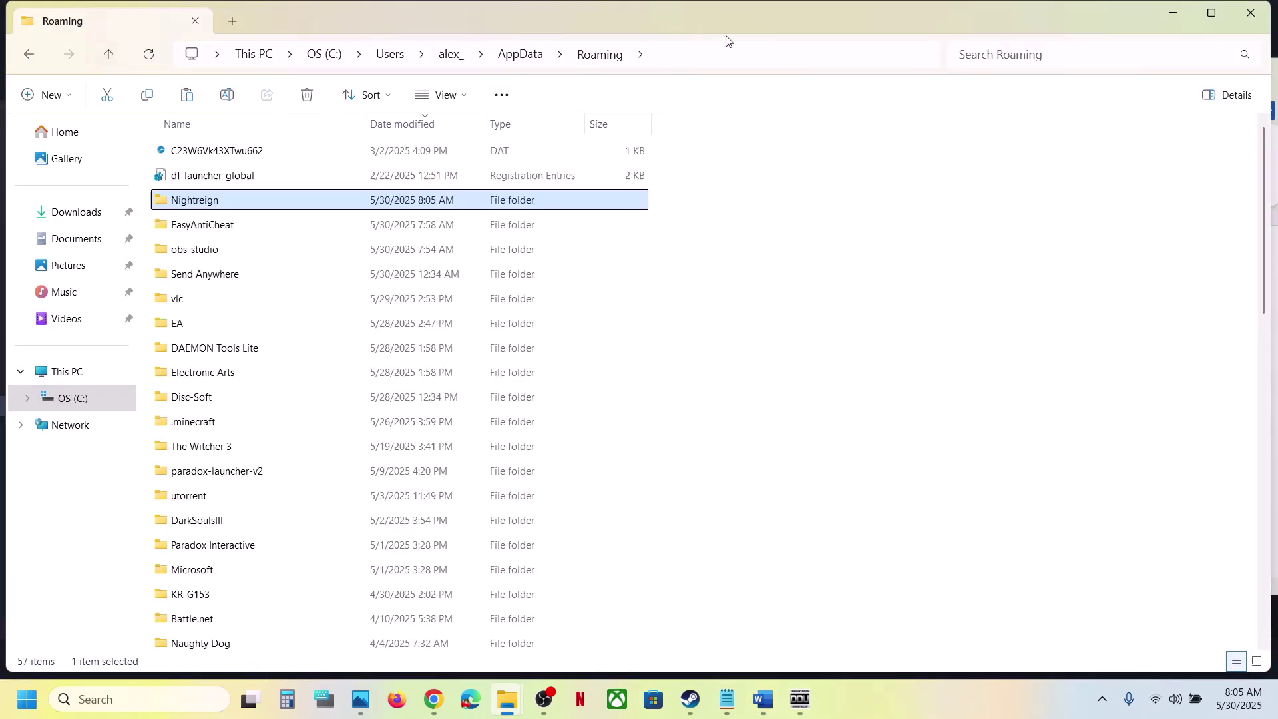
click(690, 58)
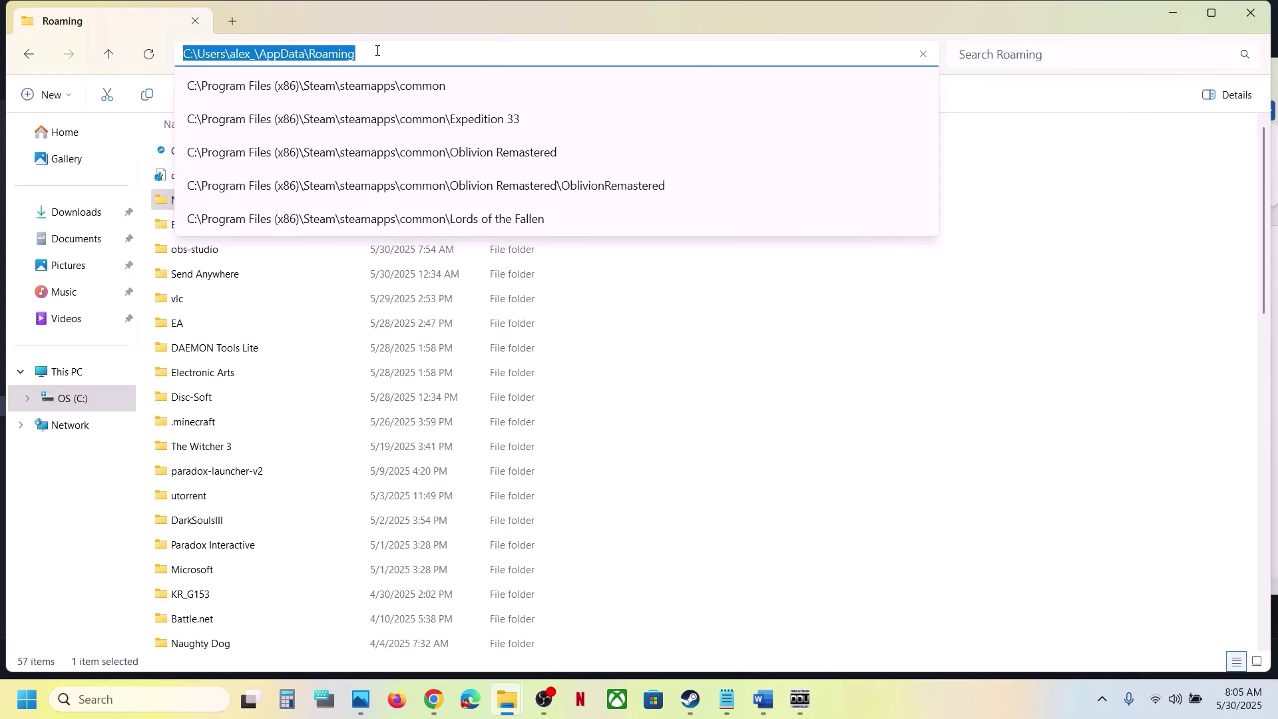
click(203, 284)
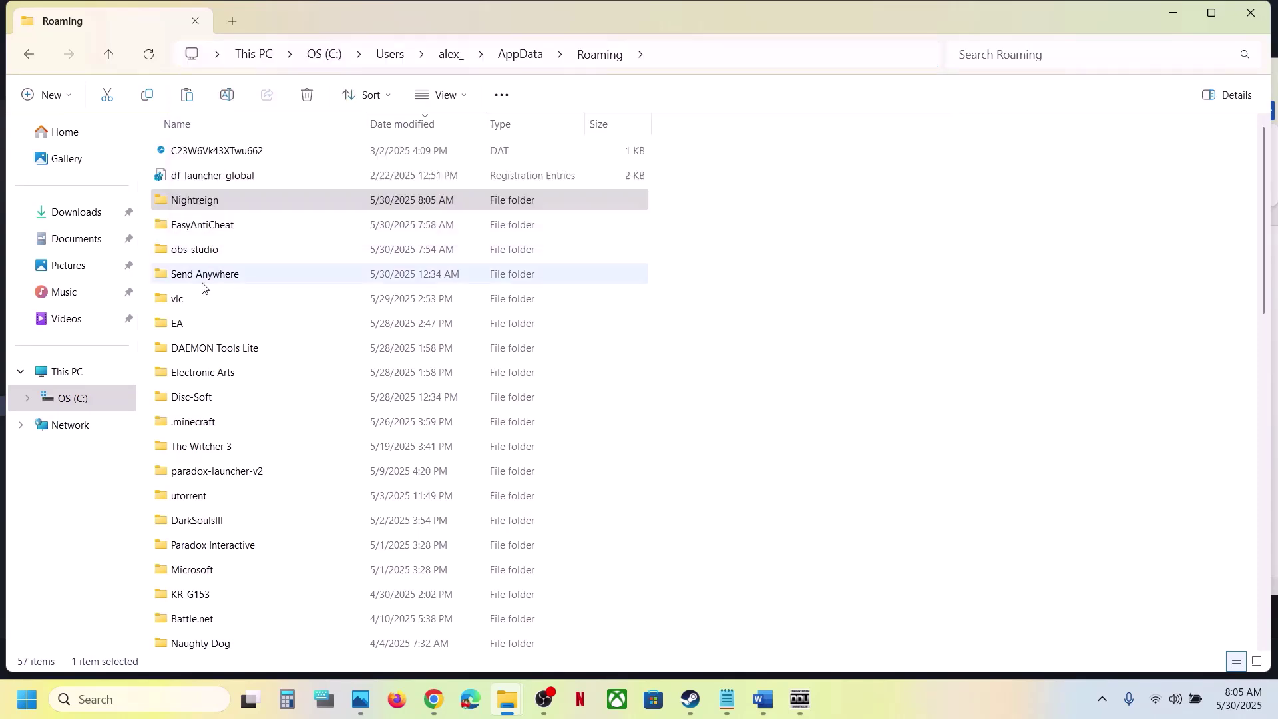
Step: Back up the Nightreign folder by copying it to the desktop, and place the copy beside the GraphicsConfig file
click(194, 207)
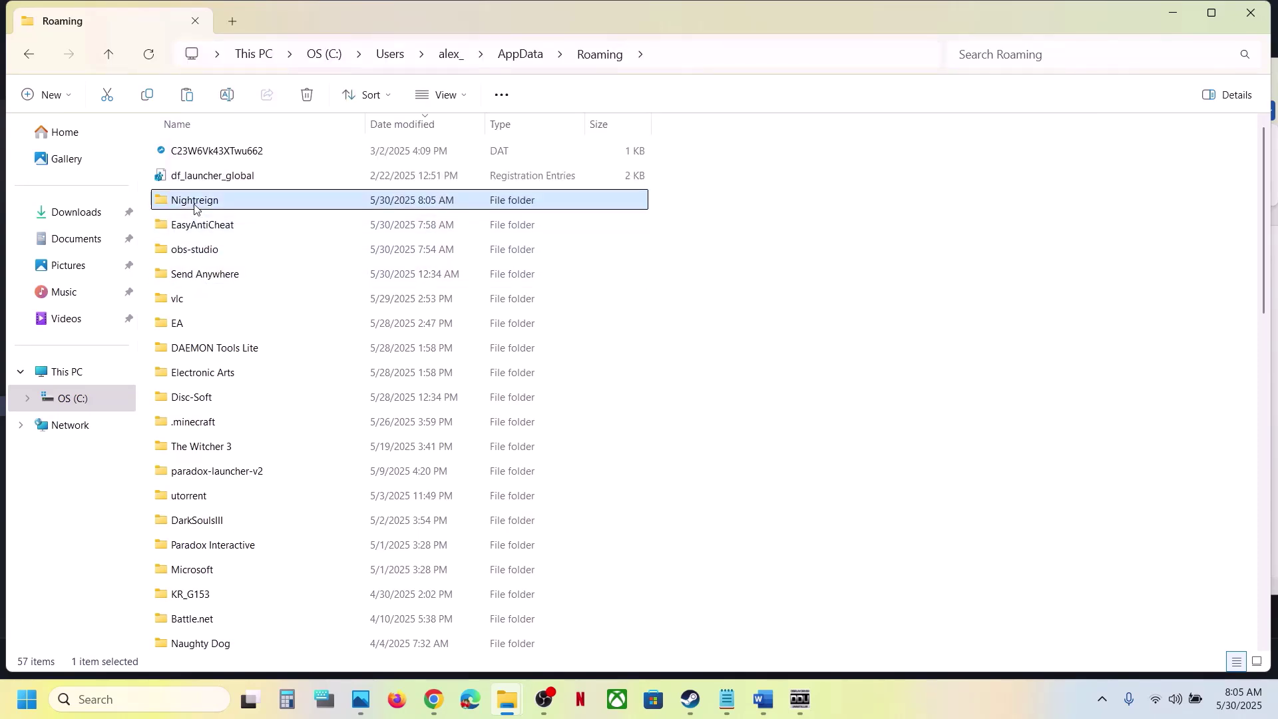
right_click(232, 210)
click(308, 209)
key(super+d)
key(ctrl+v)
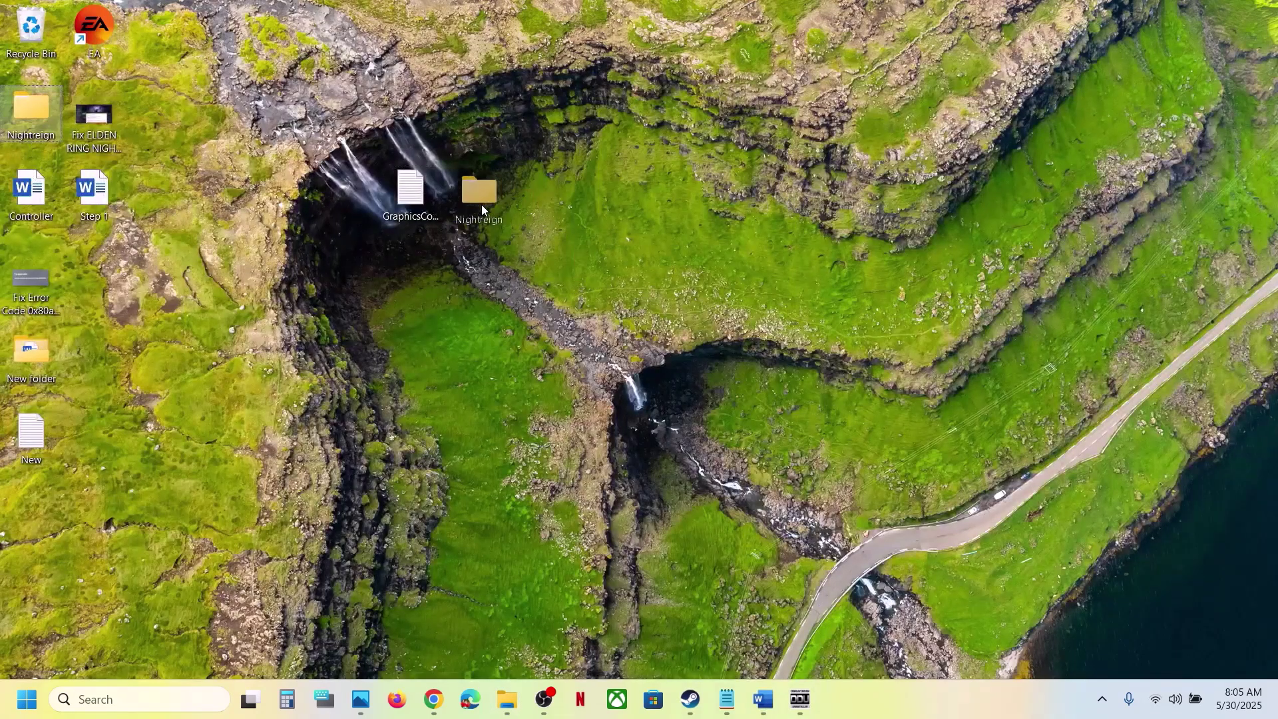
click(486, 207)
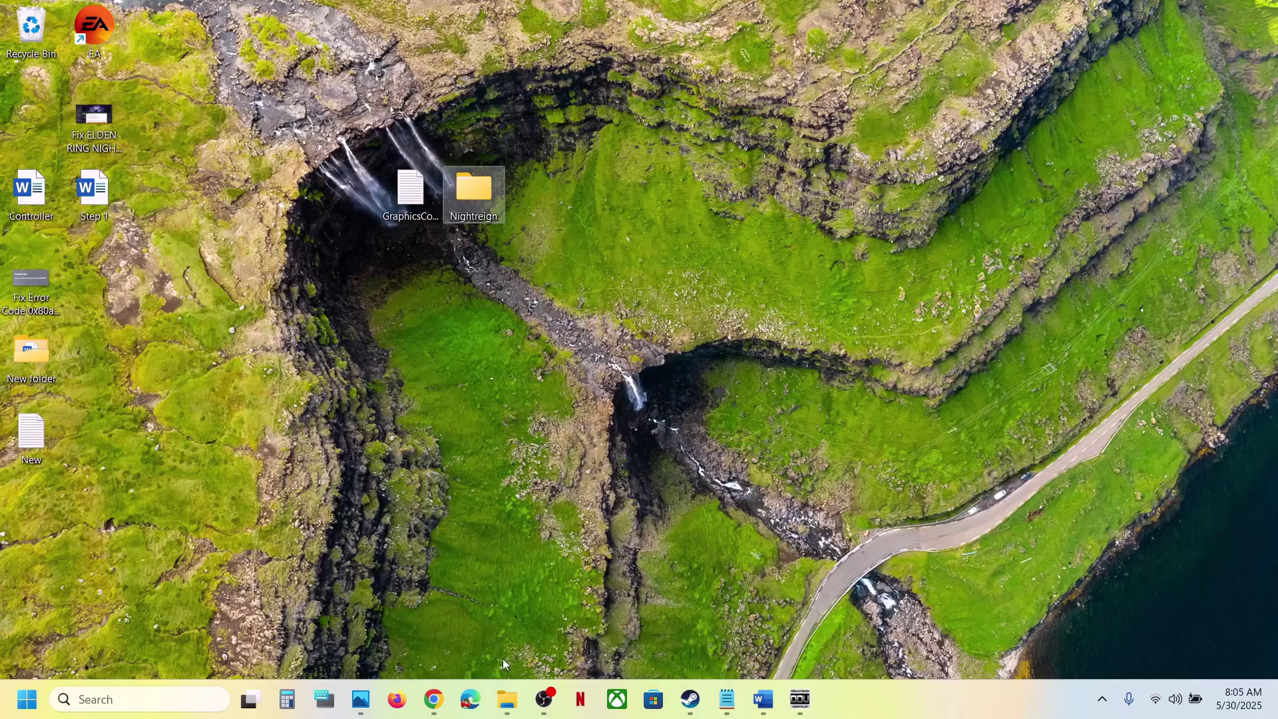
Step: Return to the Roaming folder in File Explorer and rename the Nightreign folder as Nightreign.old
mouse_move(507, 699)
click(632, 599)
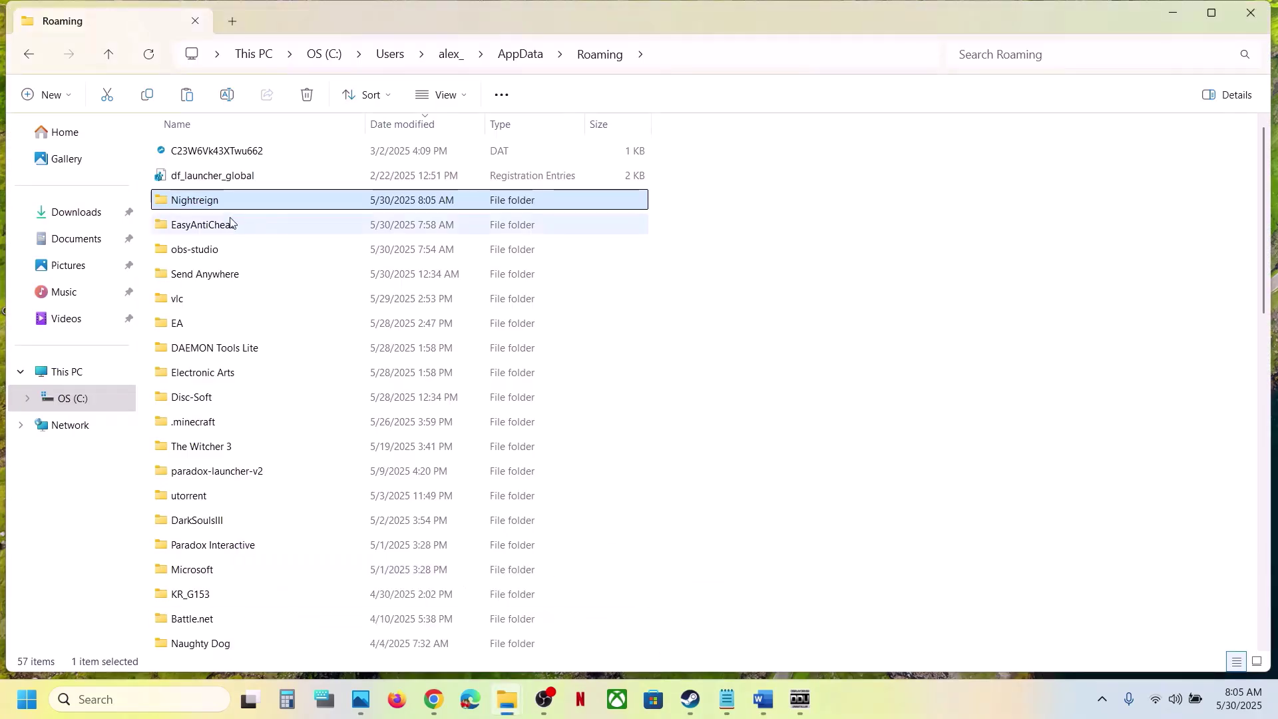
right_click(218, 200)
click(395, 211)
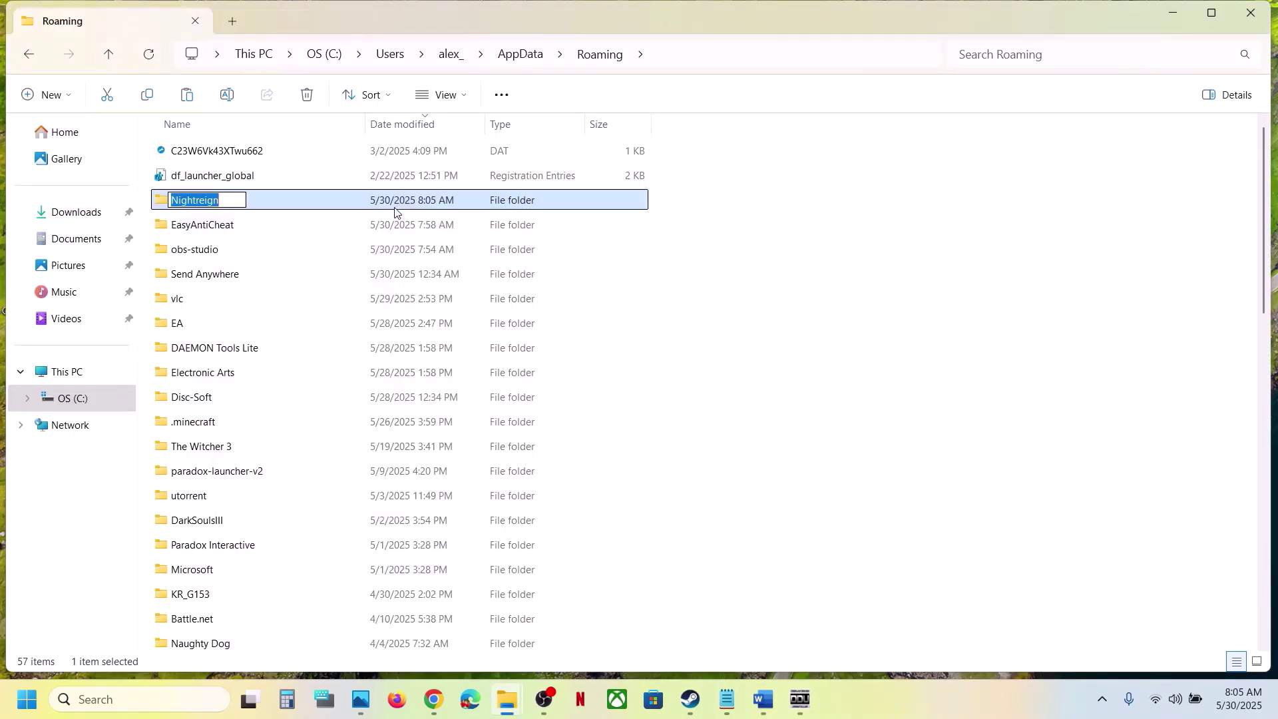
click(244, 200)
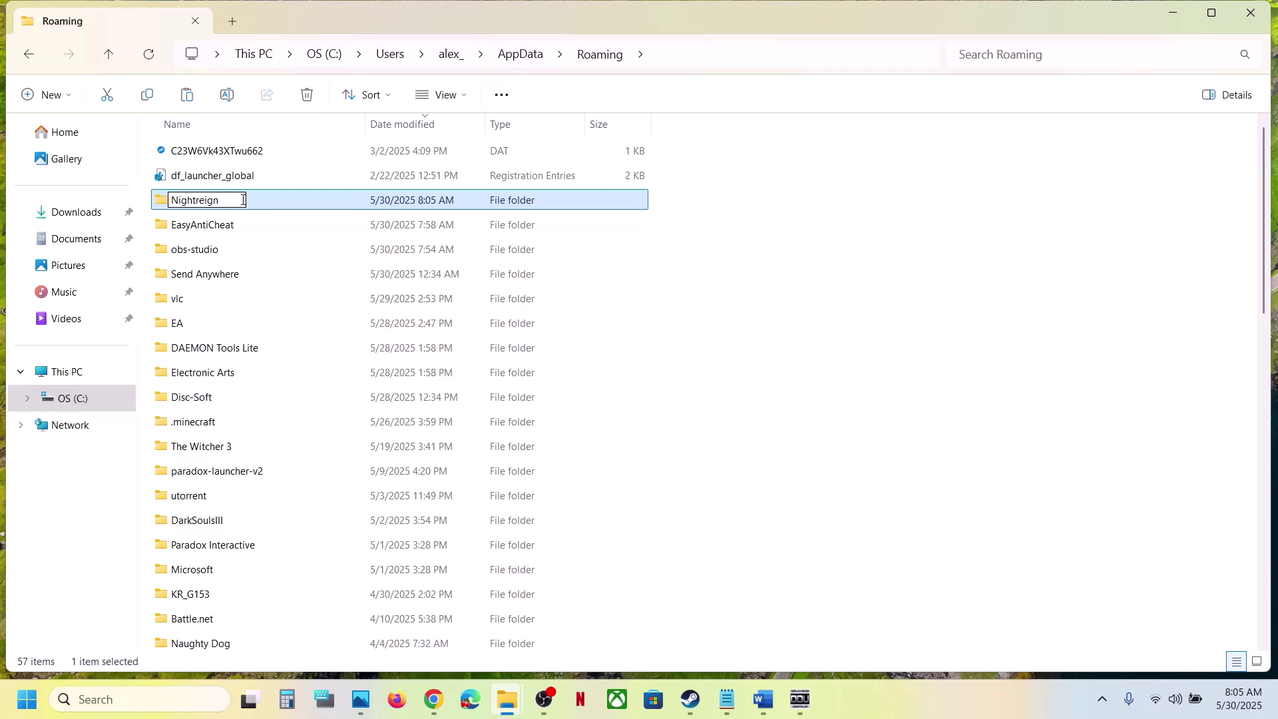
click(932, 296)
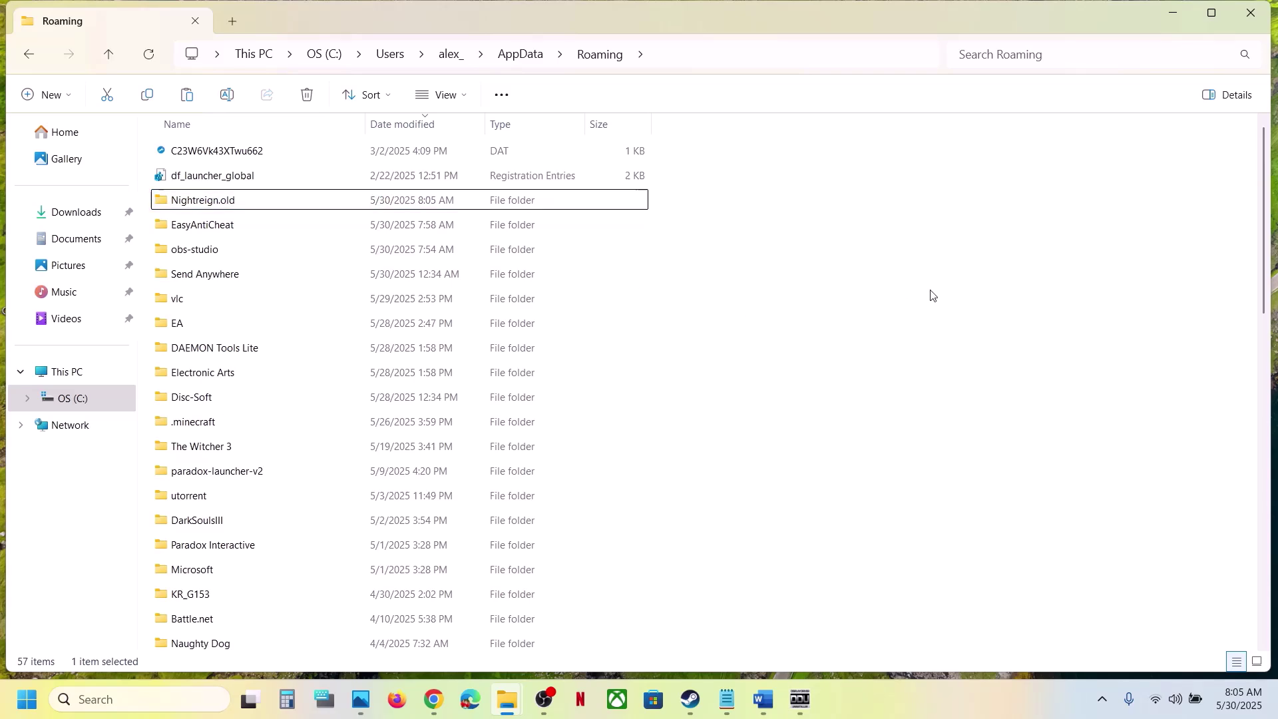
Step: Switch through Steam to the Word document and highlight "Verify the game files." in Step 12
click(691, 699)
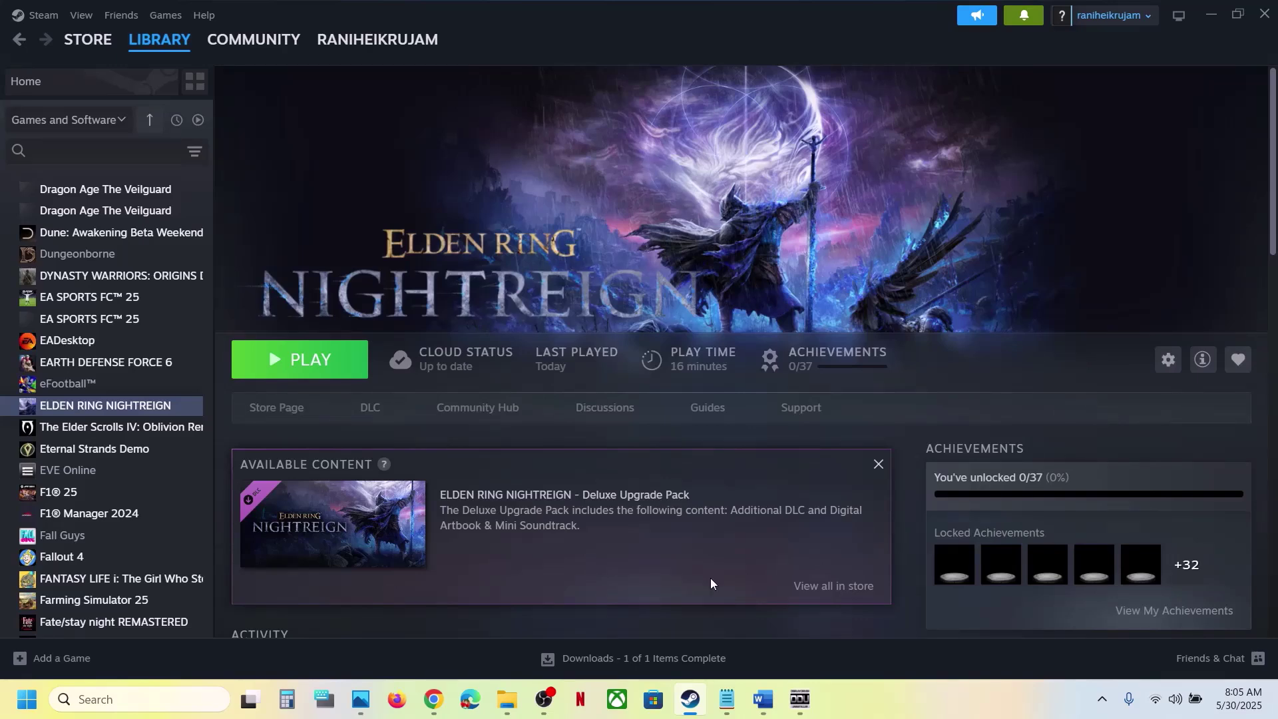
click(763, 699)
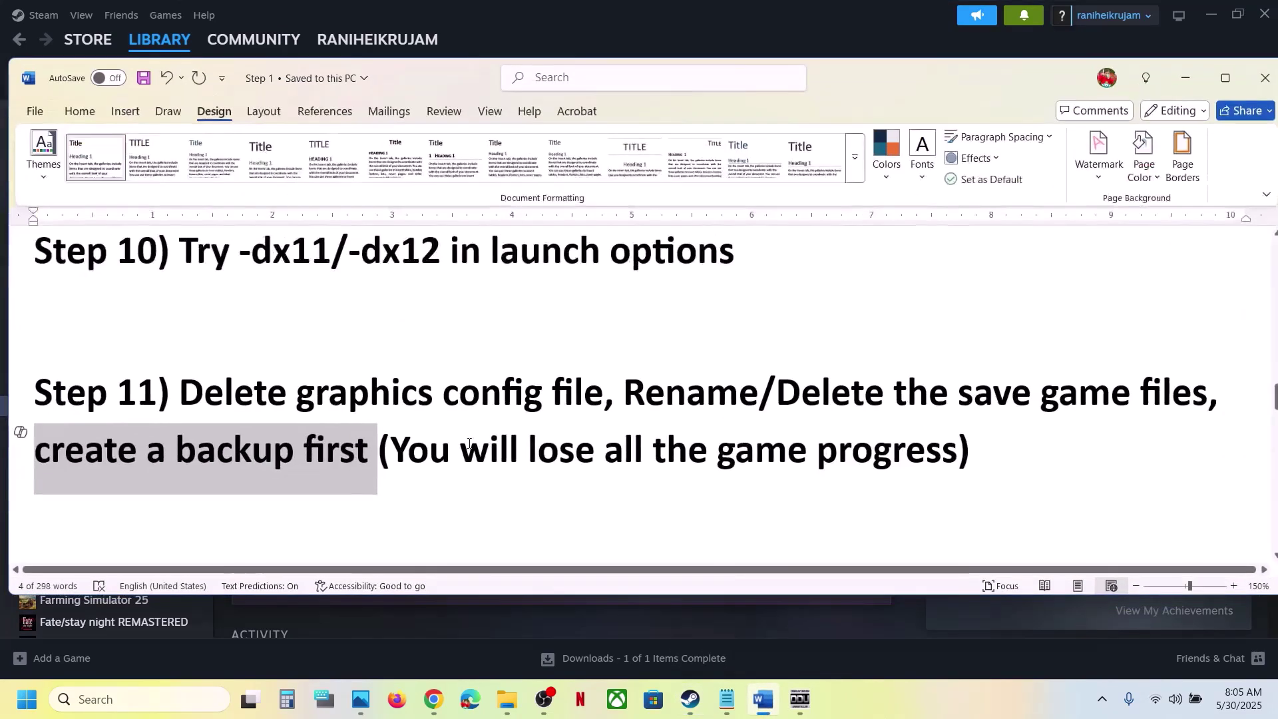
scroll(469, 444, down, 2)
drag(181, 430, 532, 433)
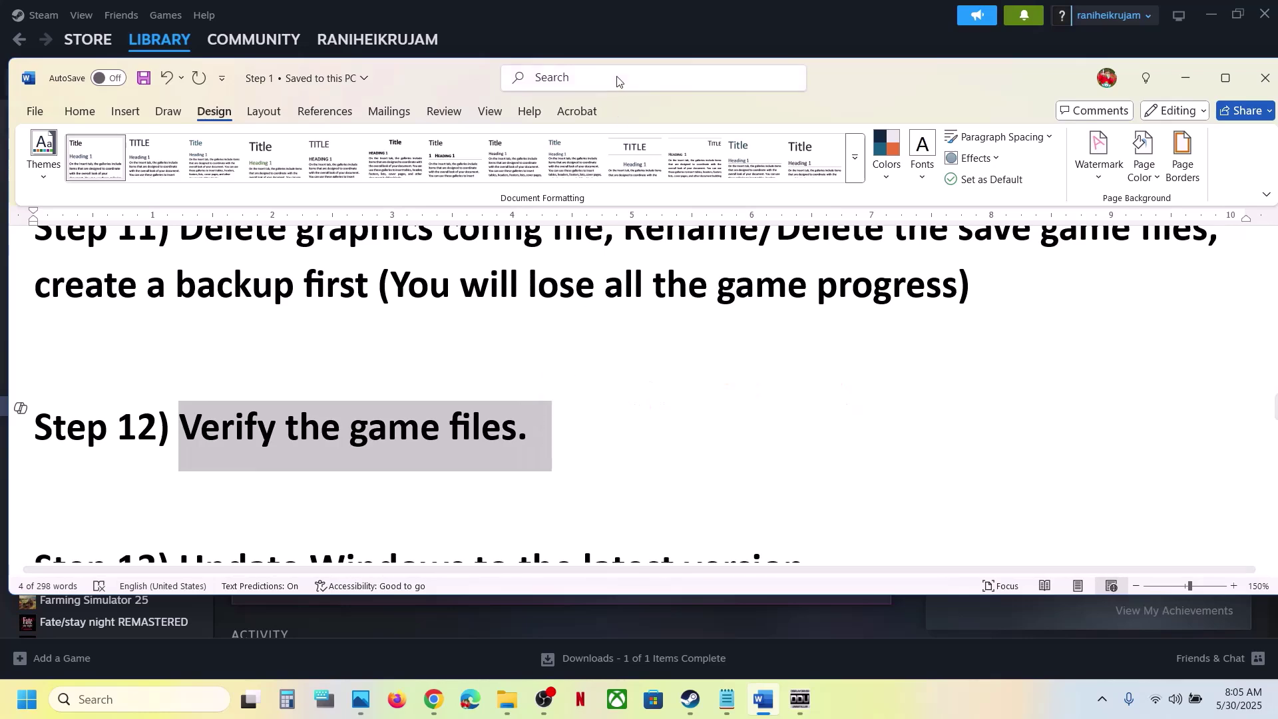
Step: Switch to Steam, view the file verification option in ELDEN RING NIGHTREIGN's Installed Files properties, and close the properties
click(593, 33)
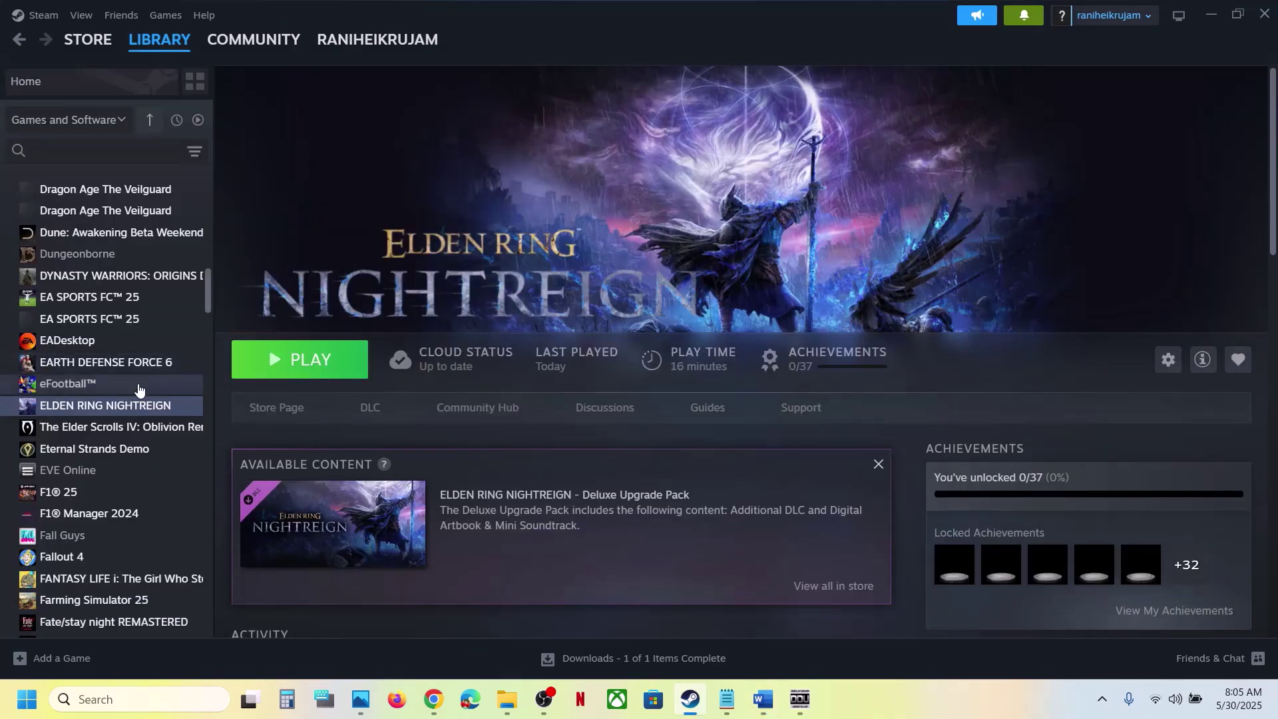
right_click(111, 408)
click(162, 531)
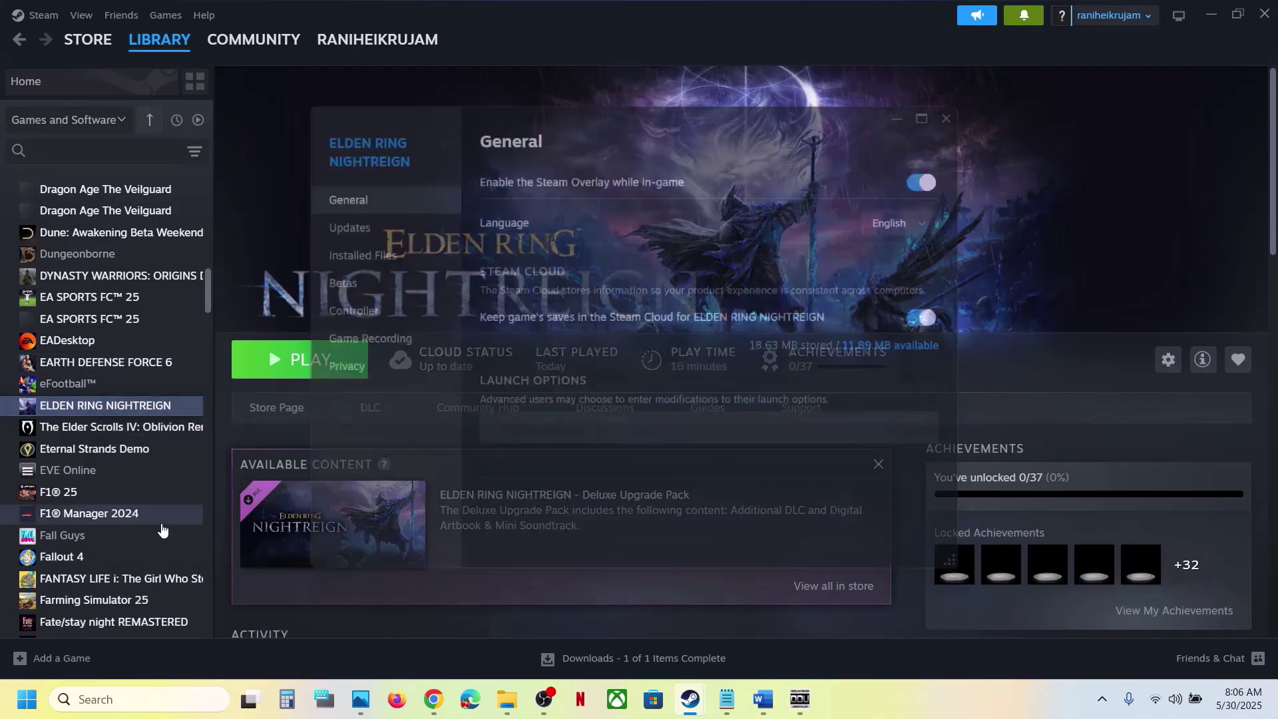
click(380, 253)
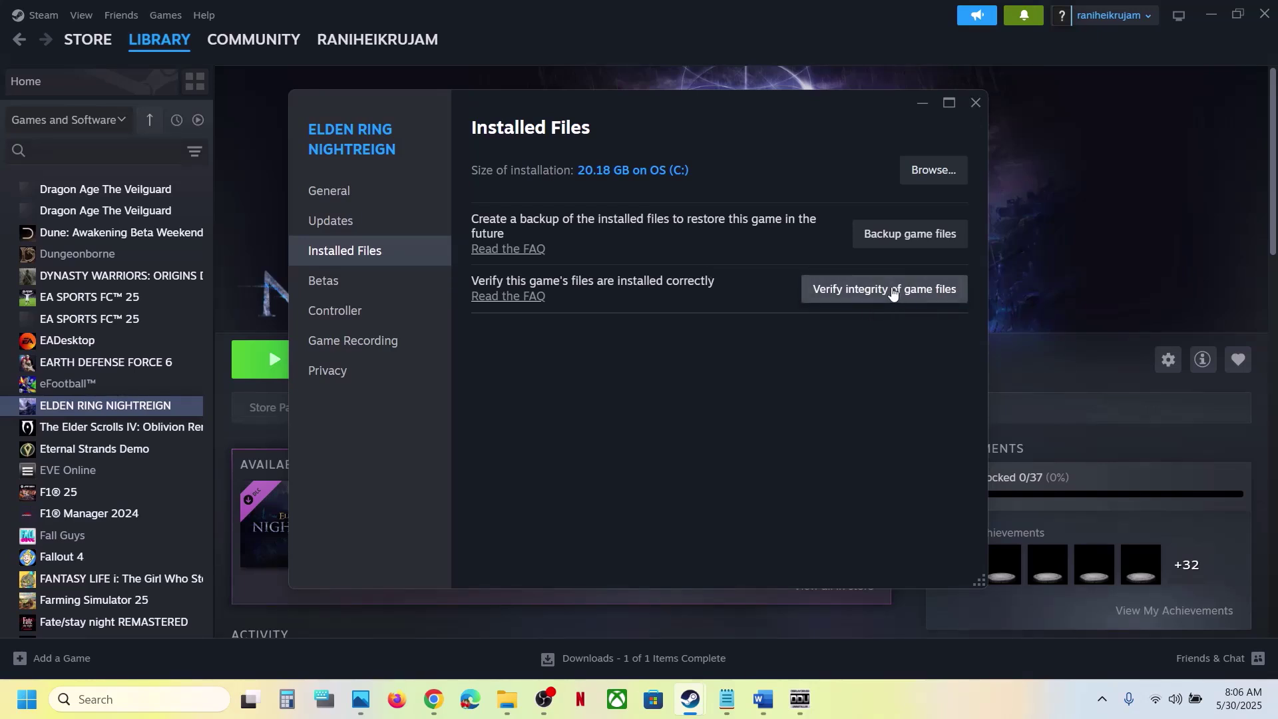
click(976, 103)
Step: Switch to the Word document and highlight "Windows to the latest version" in Step 13
click(771, 708)
scroll(617, 457, down, 2)
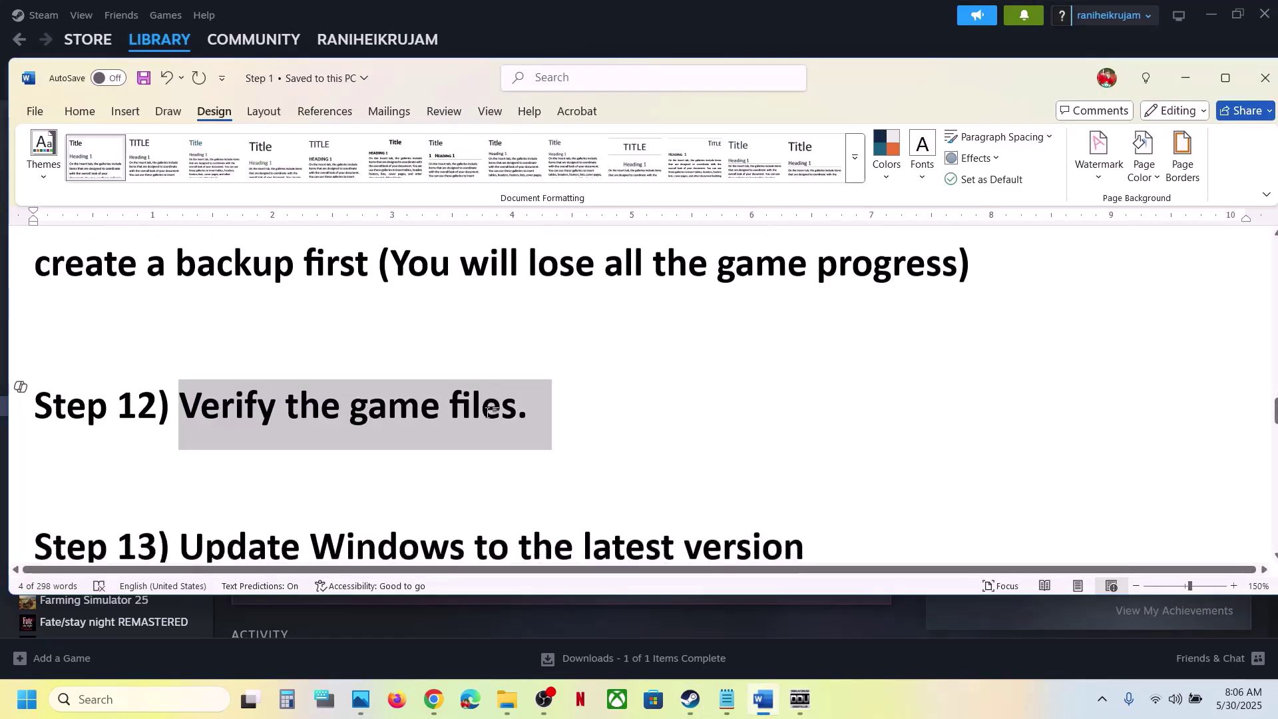
drag(311, 427, 805, 430)
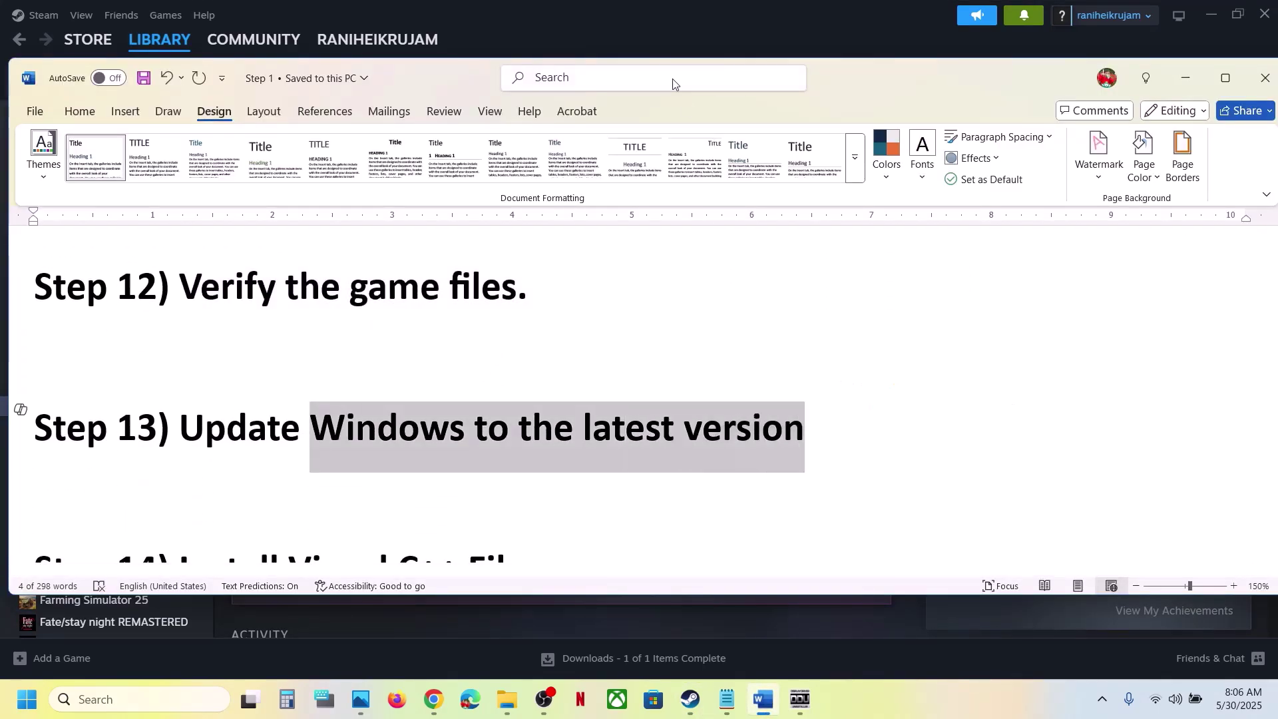
Step: Check for updates in the Windows Update settings, and open the power options that include Restart
key(alt+Tab)
key(super+i)
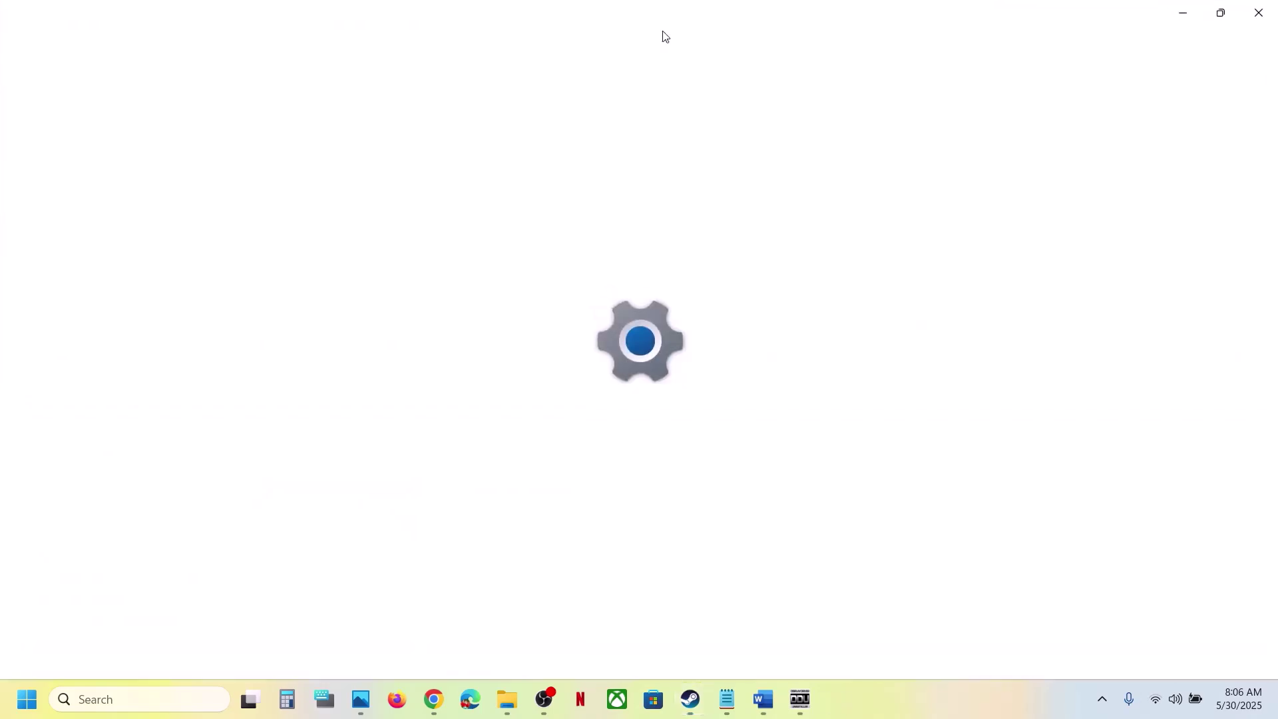
click(69, 546)
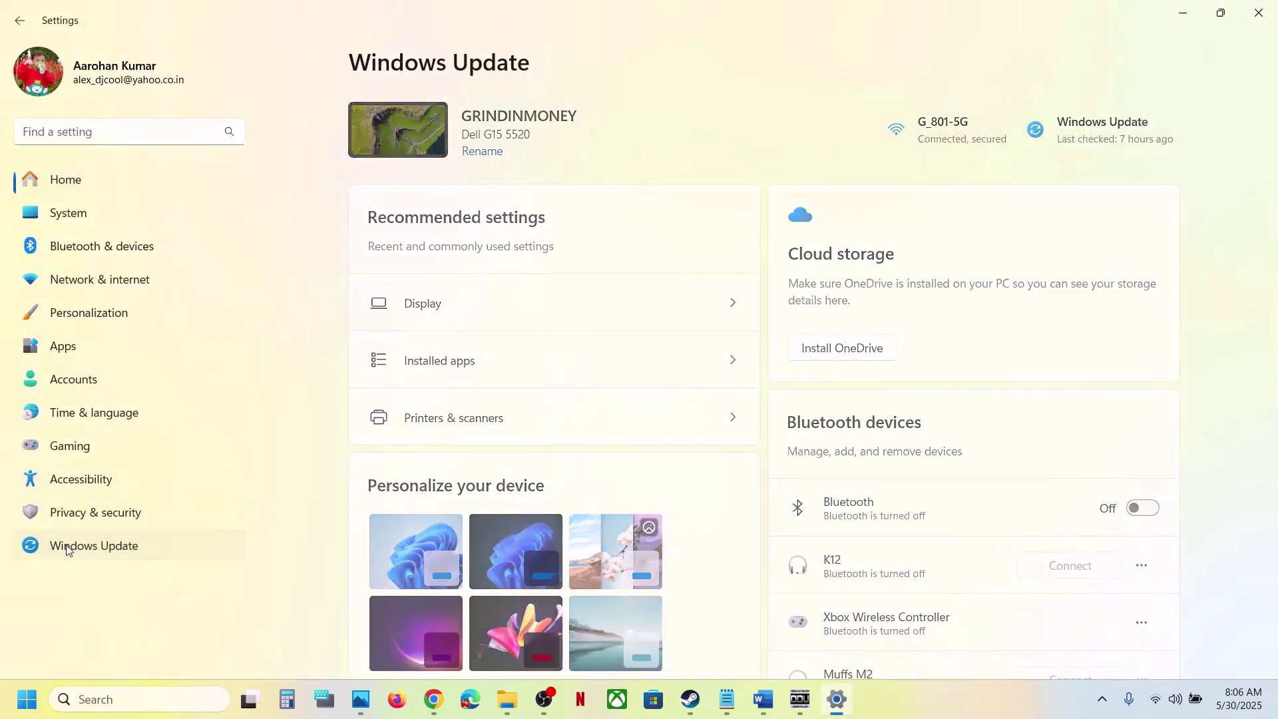
click(1100, 144)
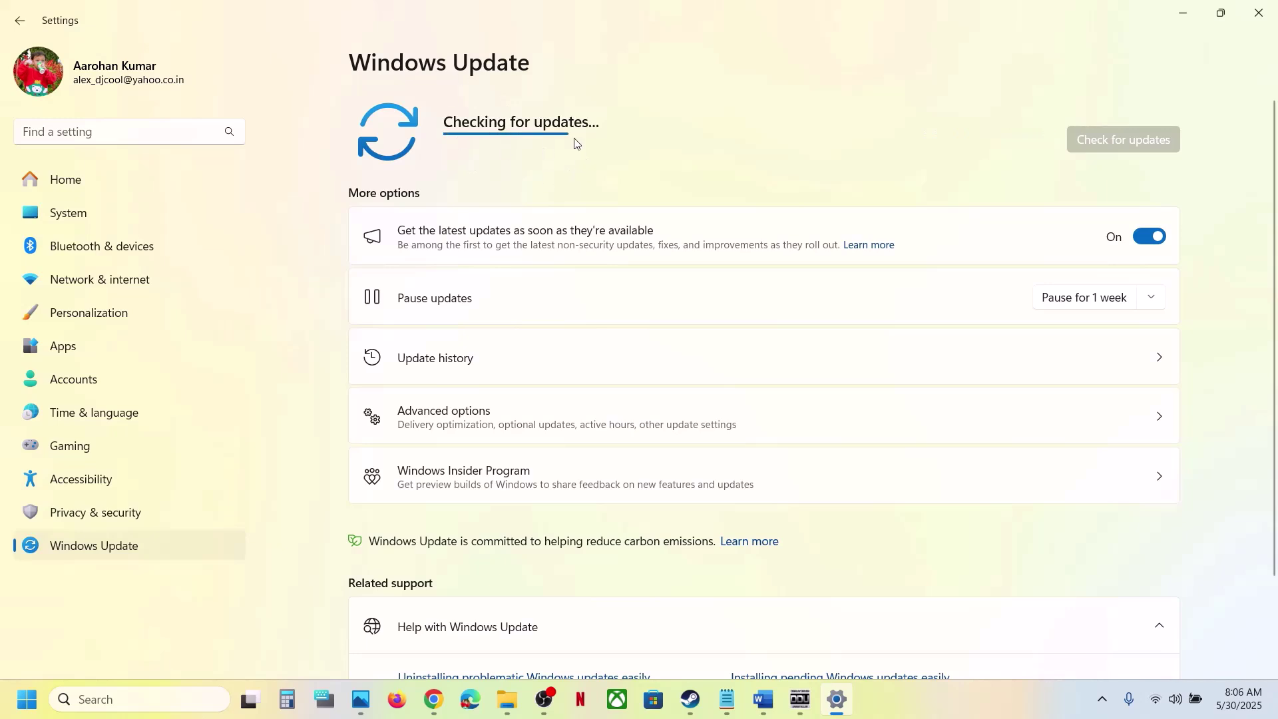
click(27, 699)
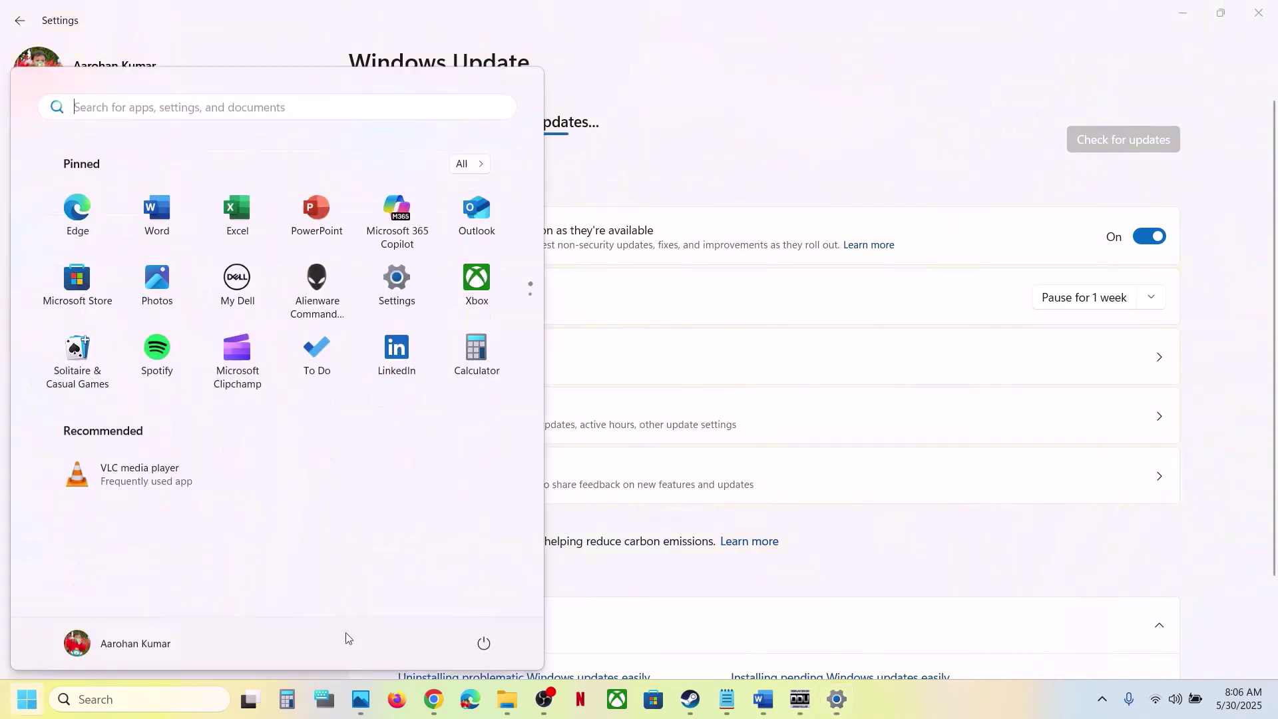
click(484, 642)
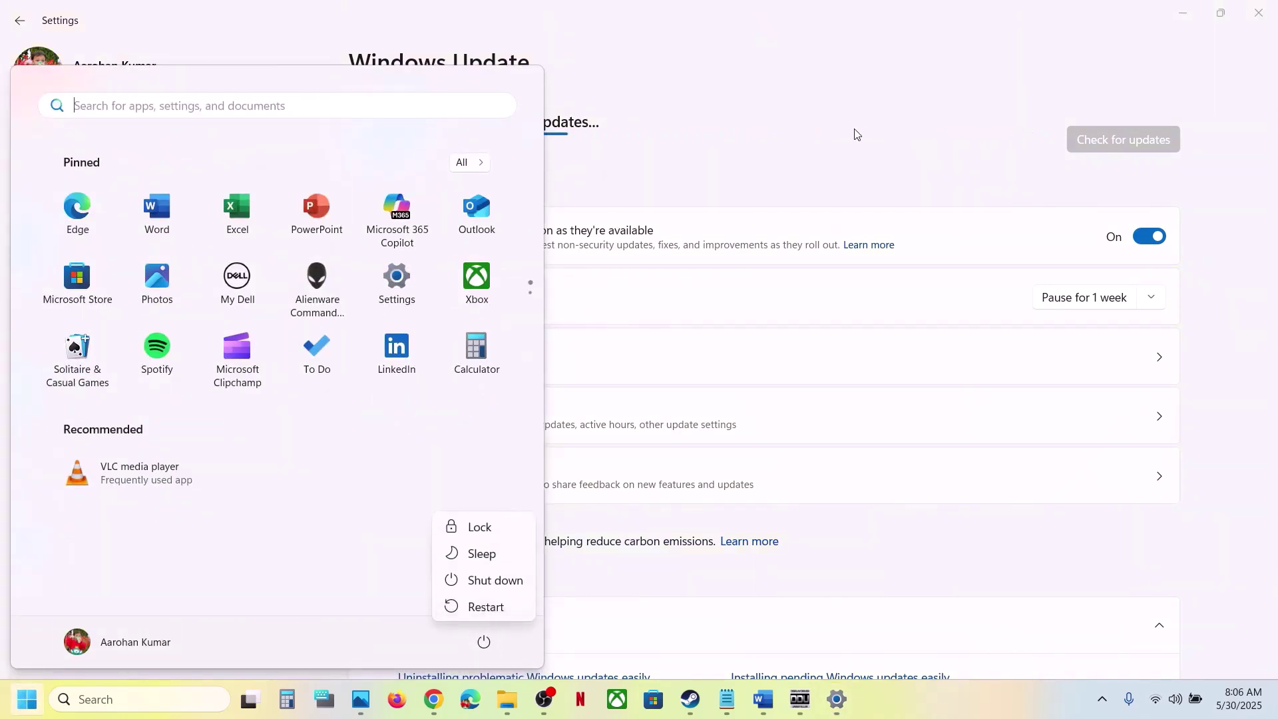
Step: Close the power options, switch to the Word document and select the Visual C++ download link in Step 14
key(Escape)
click(690, 700)
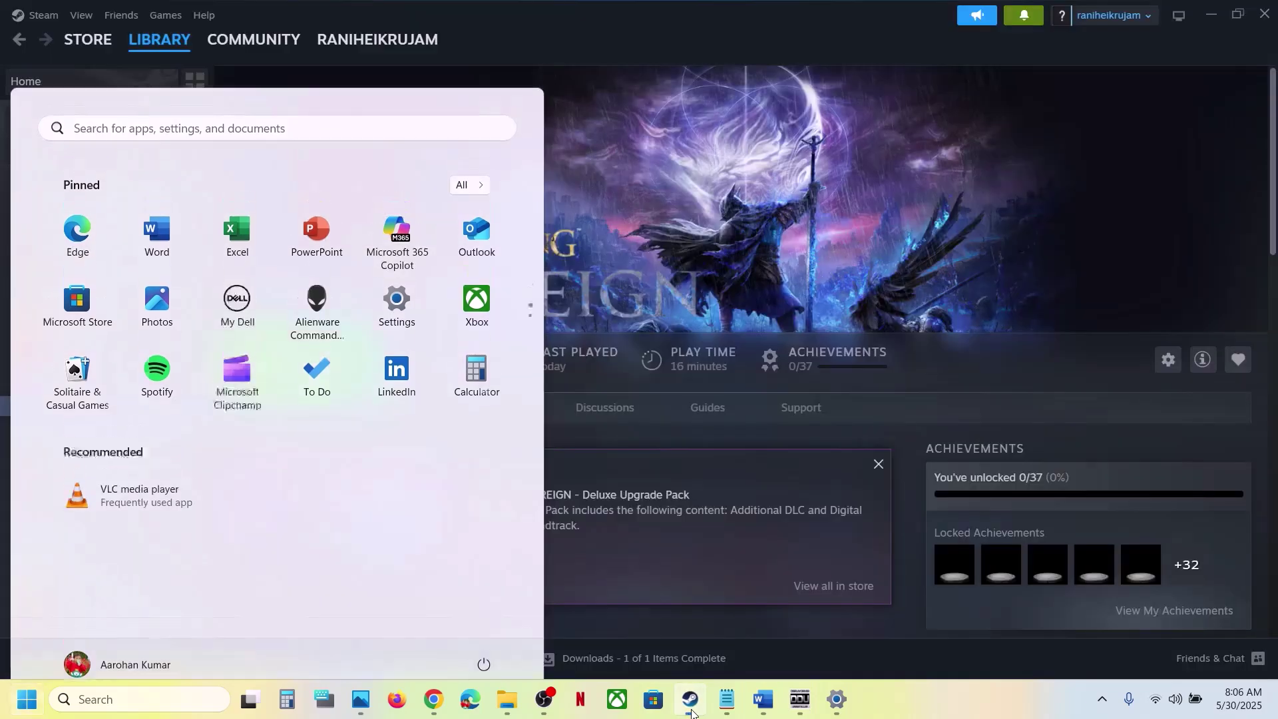
click(763, 699)
scroll(528, 504, down, 2)
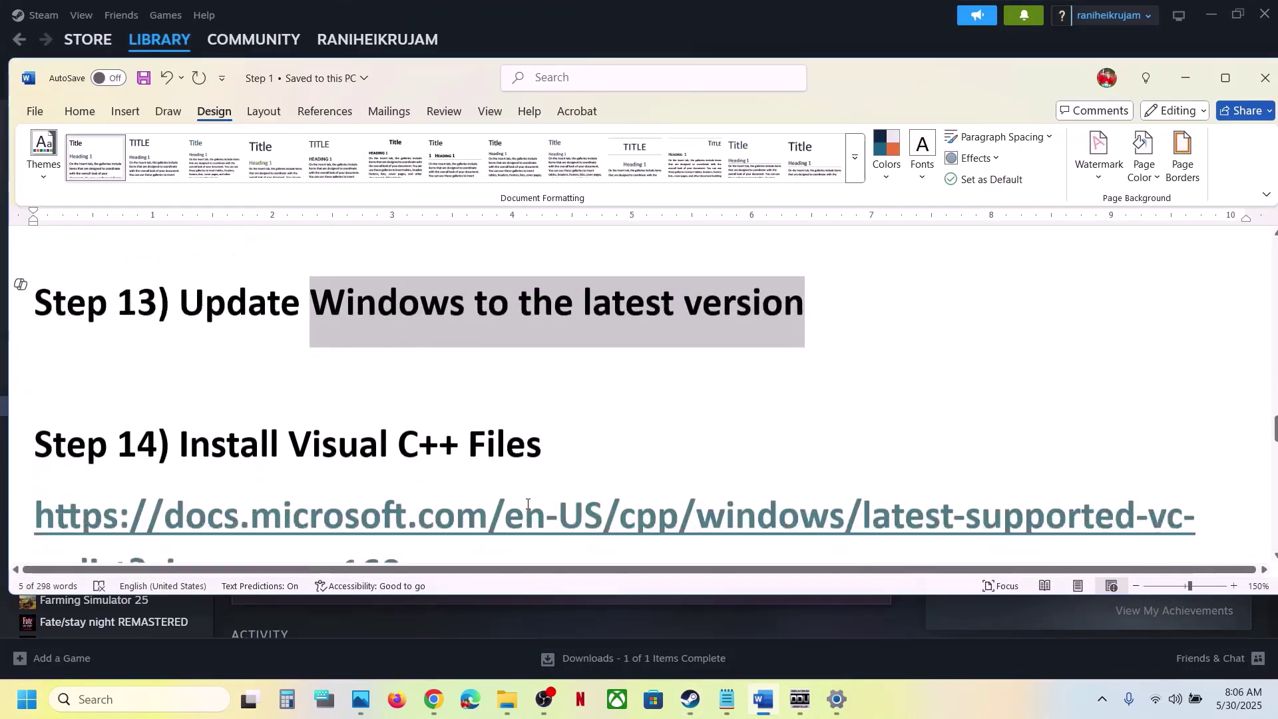
right_click(528, 504)
scroll(499, 536, down, 2)
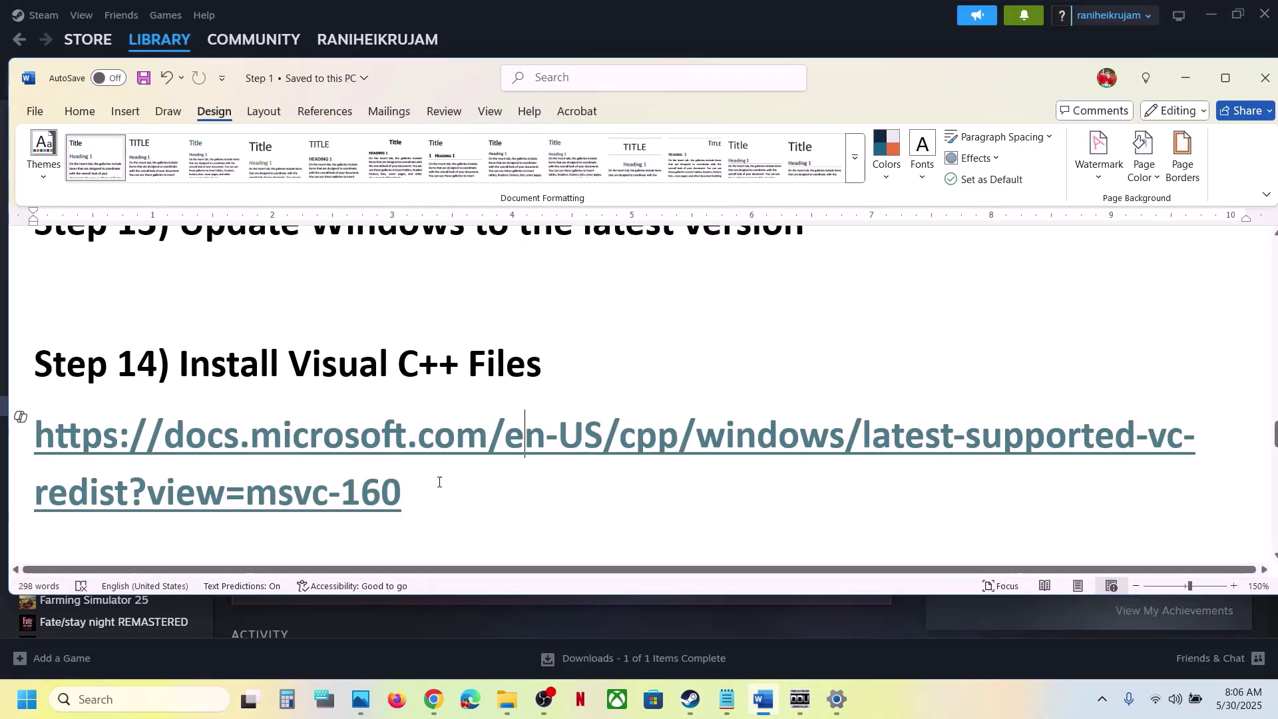
triple_click(307, 456)
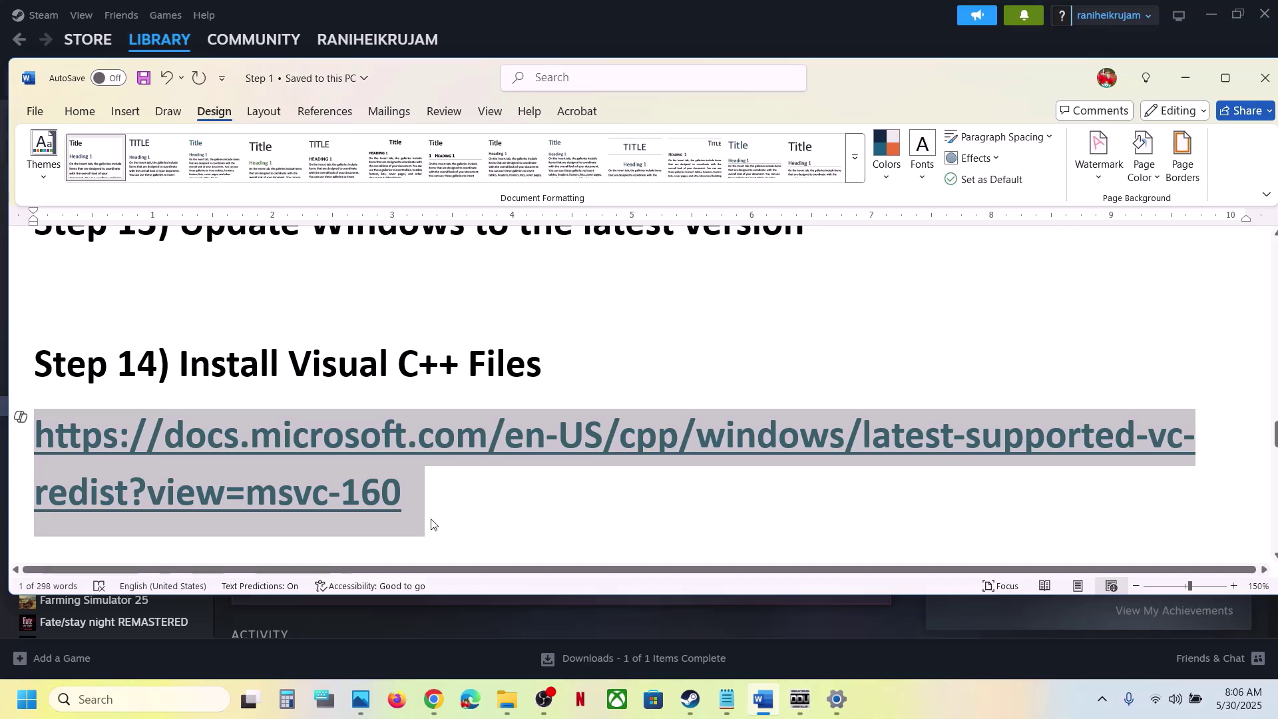
Step: Open the copied link in a new Chrome tab and find the latest Visual C++ Redistributable download table
click(438, 702)
click(242, 17)
key(ctrl+v)
key(Return)
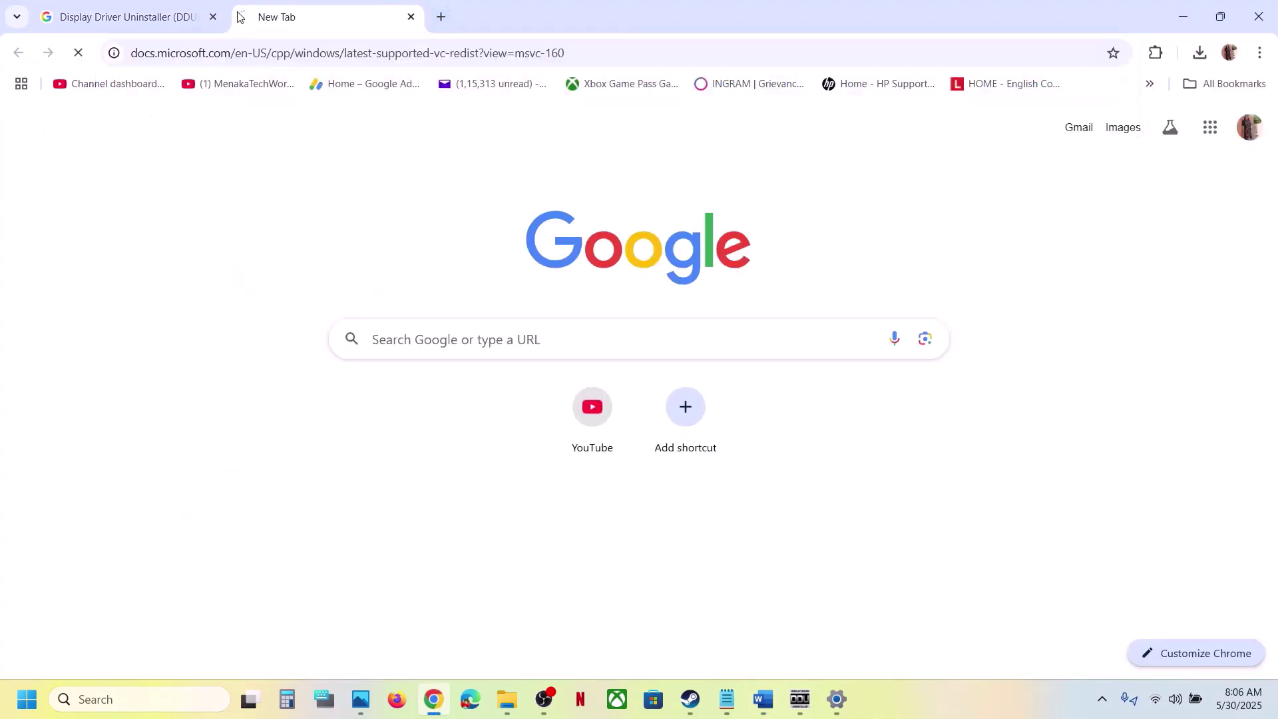
scroll(556, 389, down, 10)
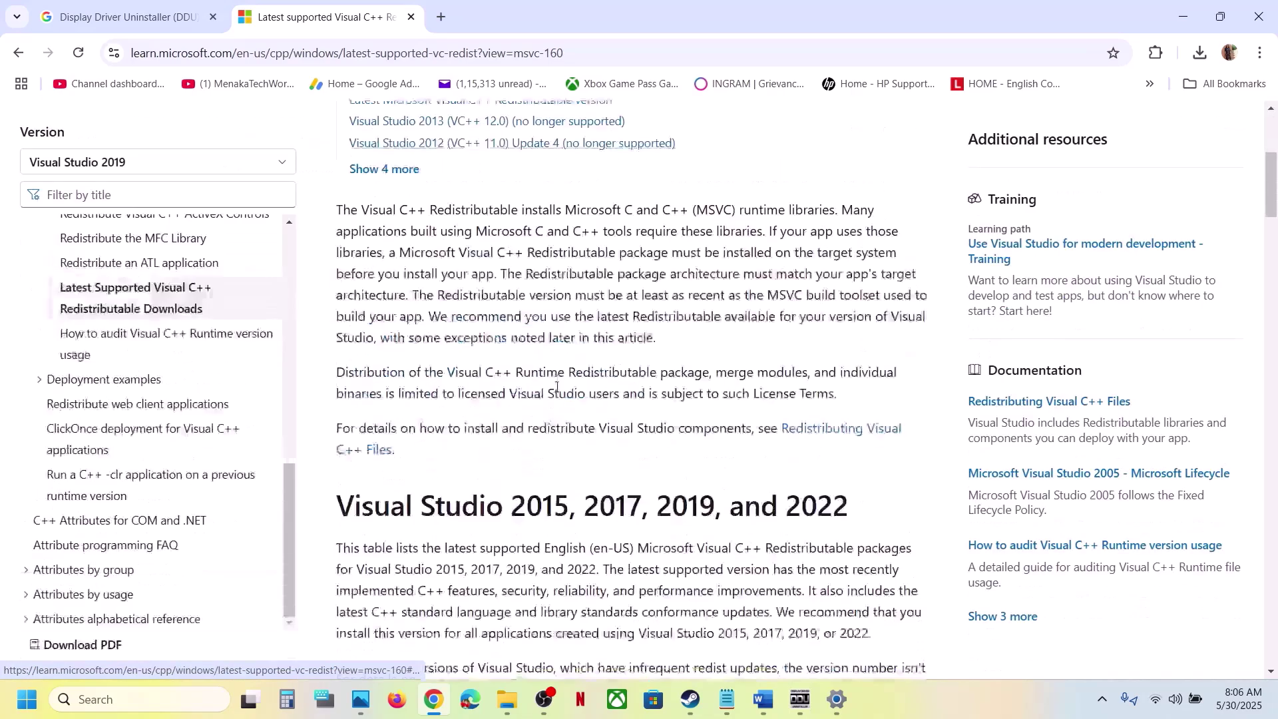
drag(433, 265, 761, 308)
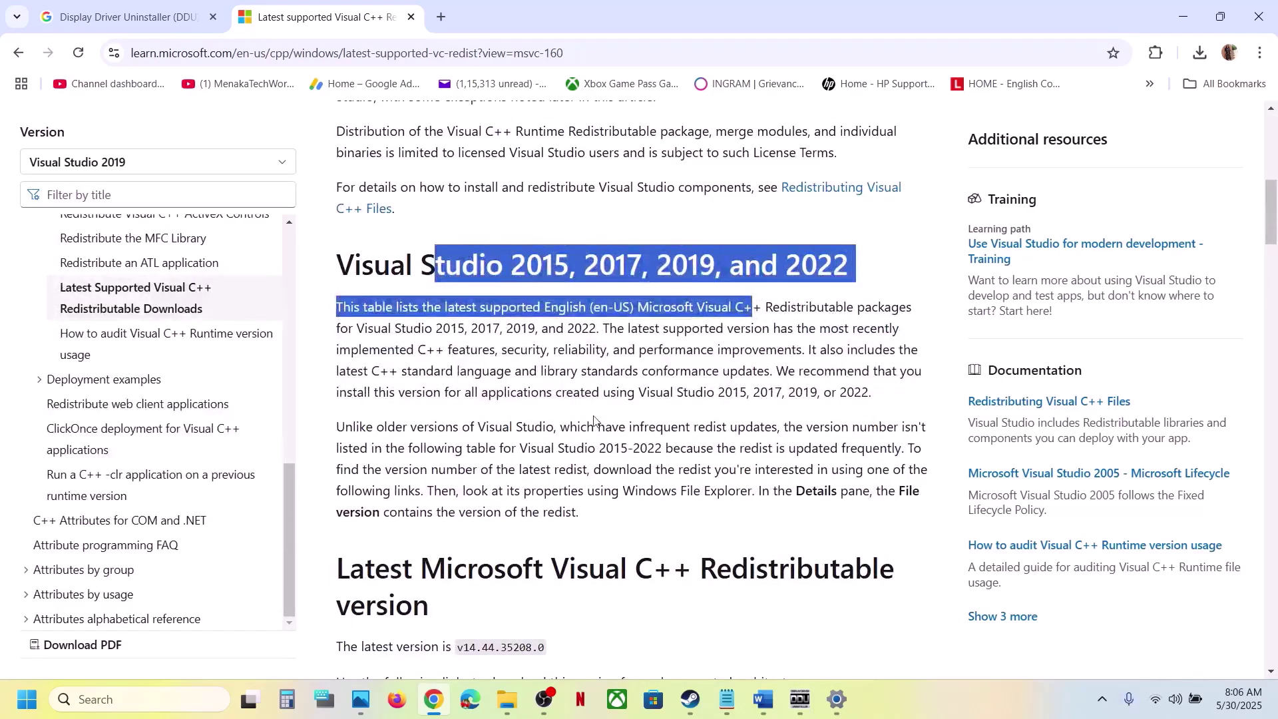
scroll(595, 420, down, 5)
scroll(595, 419, down, 2)
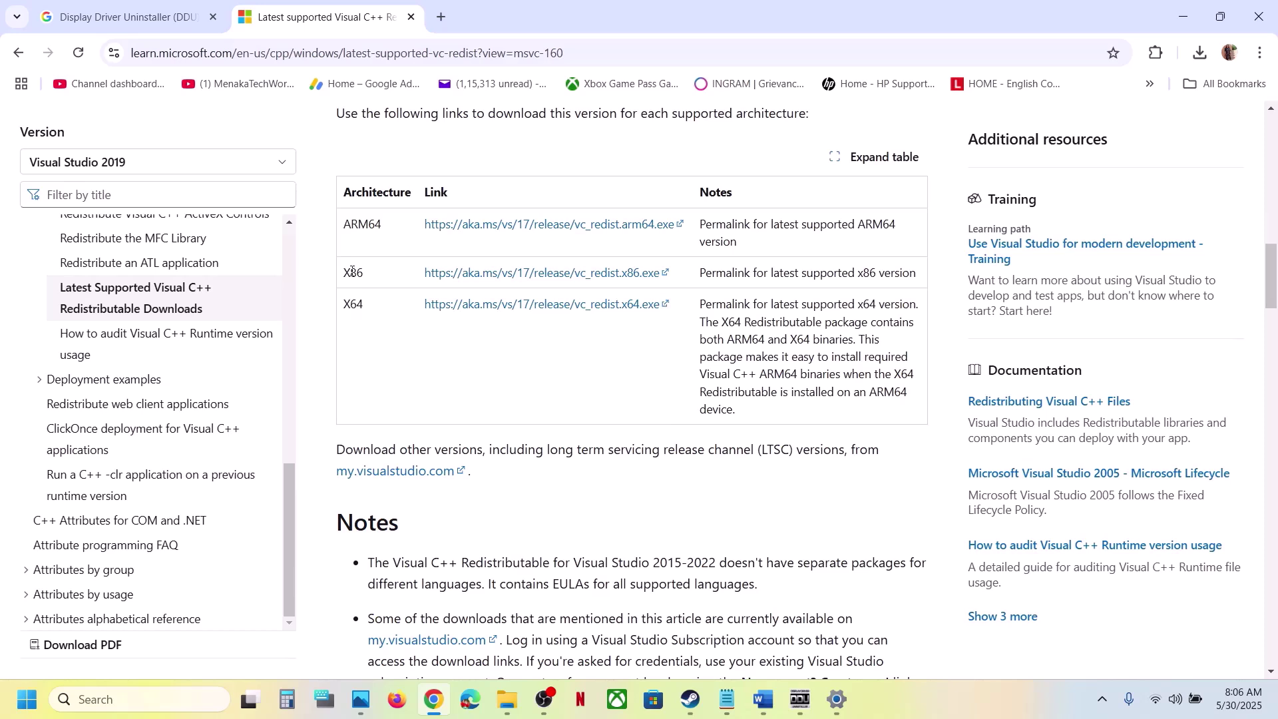
Step: Download the X86 redistributable, run it and start repairing Microsoft Visual C++ 2015-2022 Redistributable (x86)
click(540, 281)
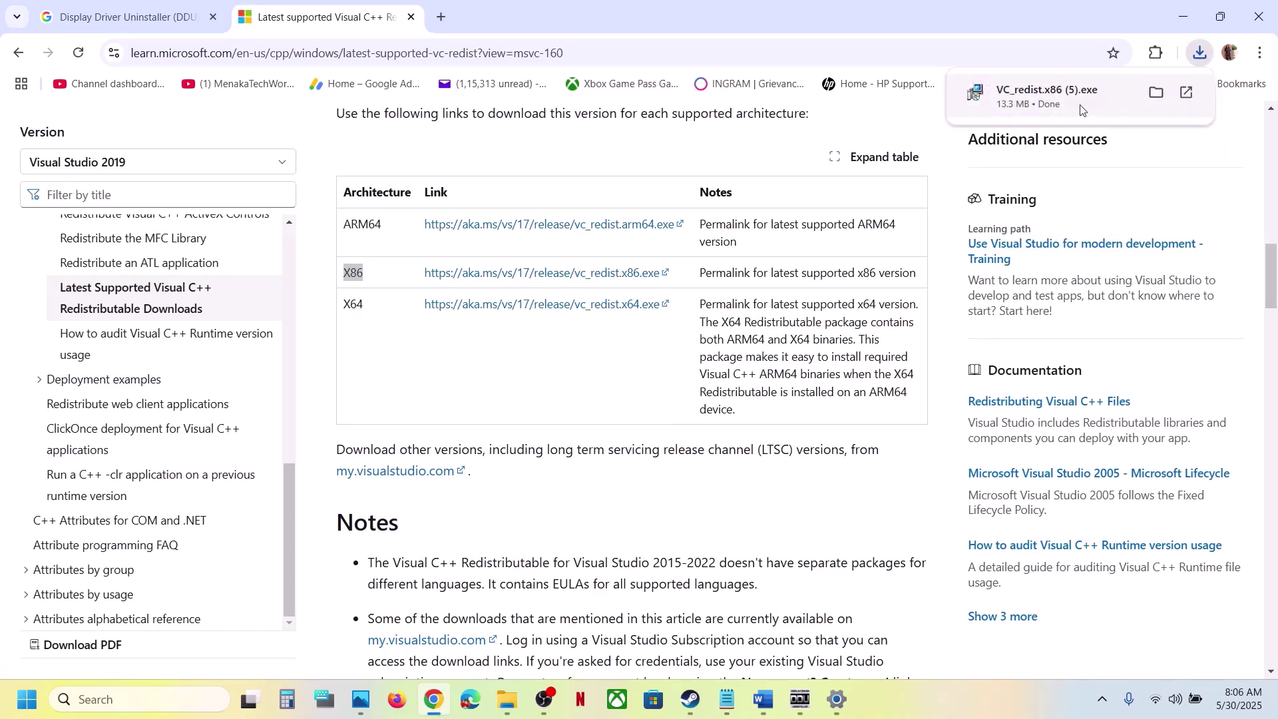
click(1083, 111)
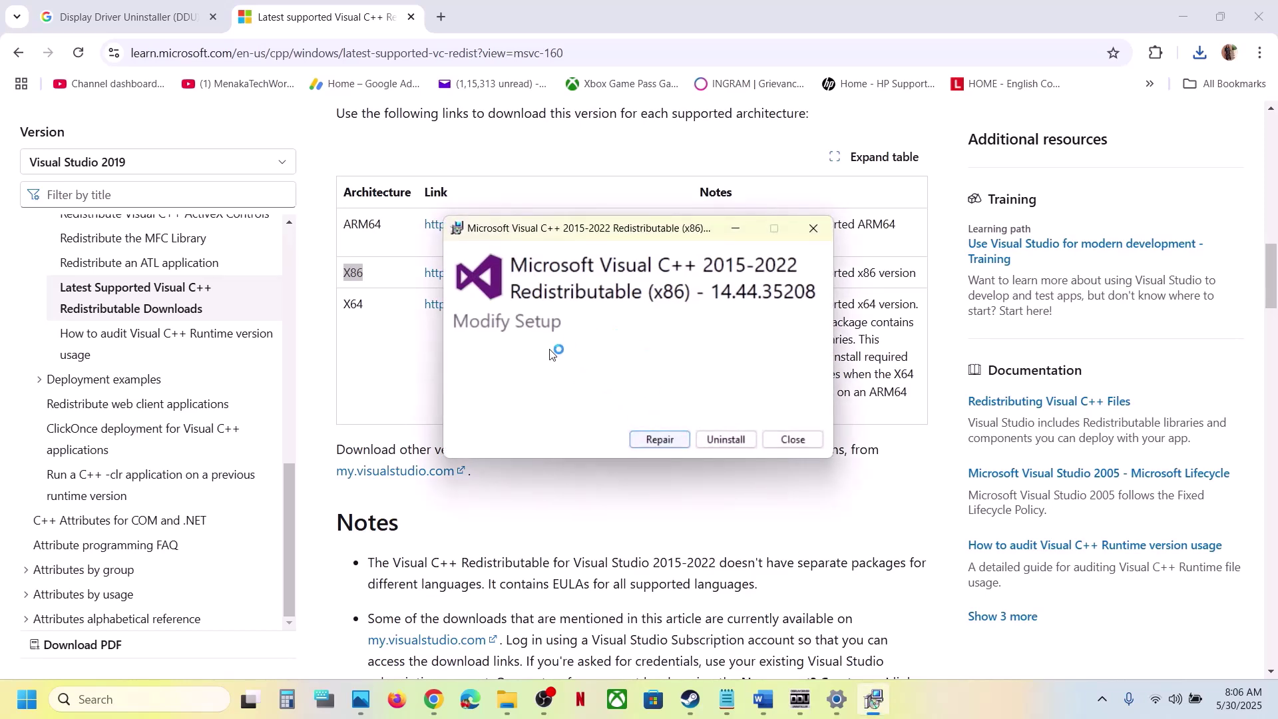
click(660, 440)
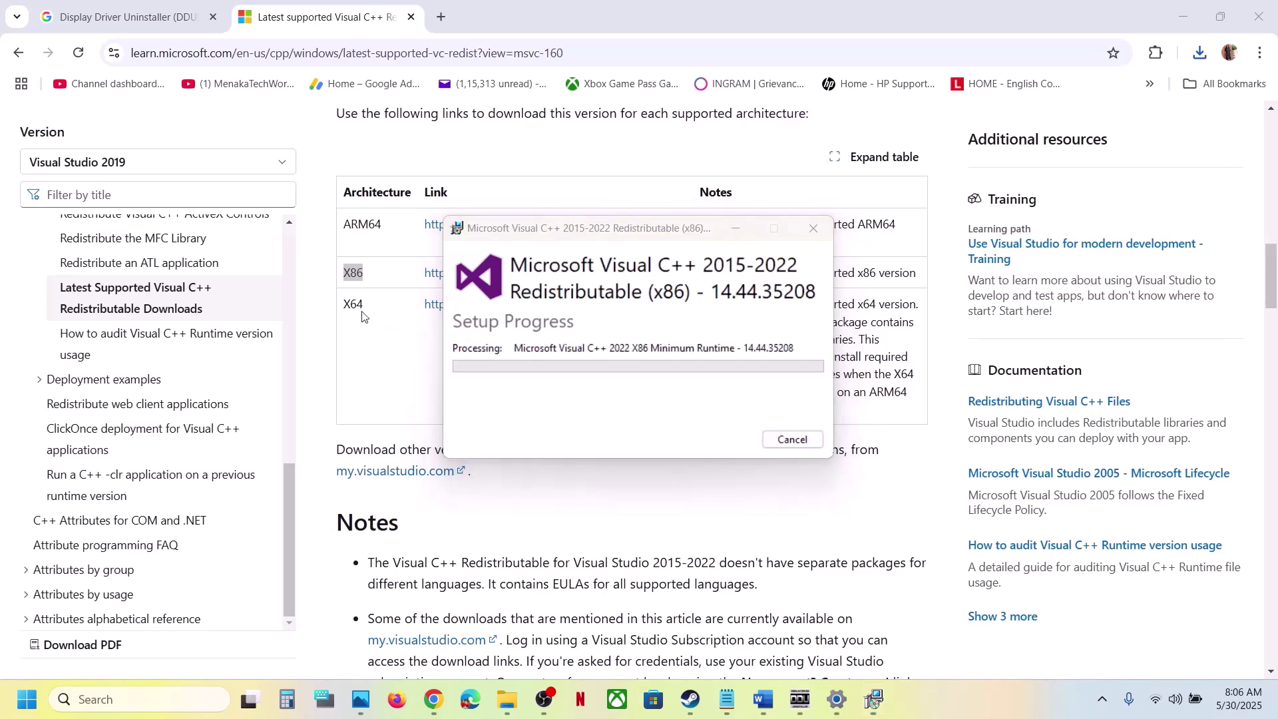
Step: Download and run the X64 redistributable, agree to the license terms and start its installation
click(494, 306)
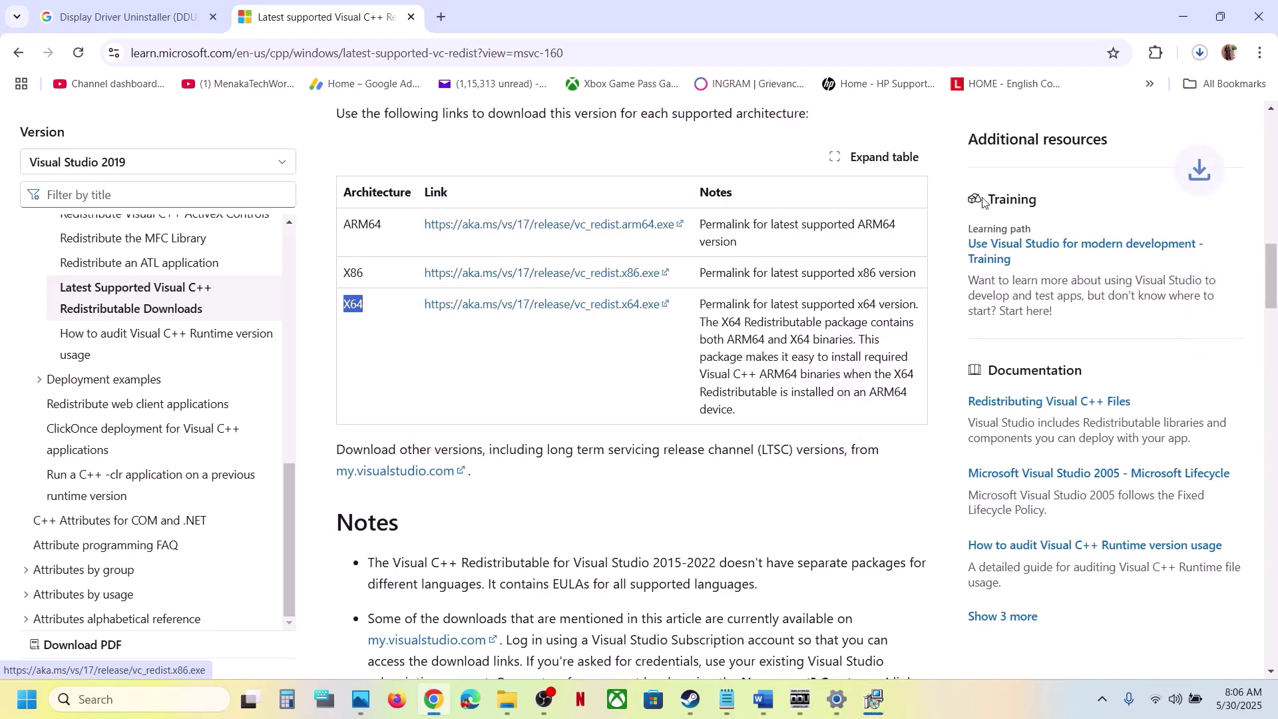
click(1202, 54)
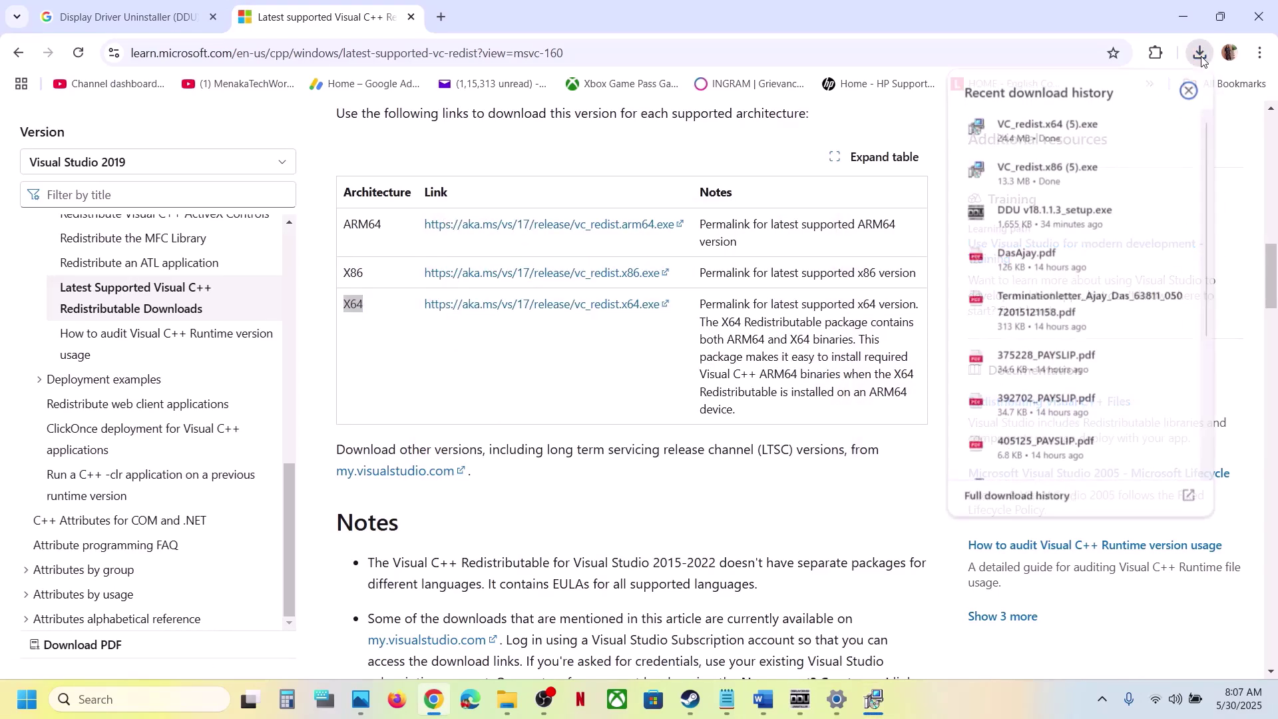
click(1092, 129)
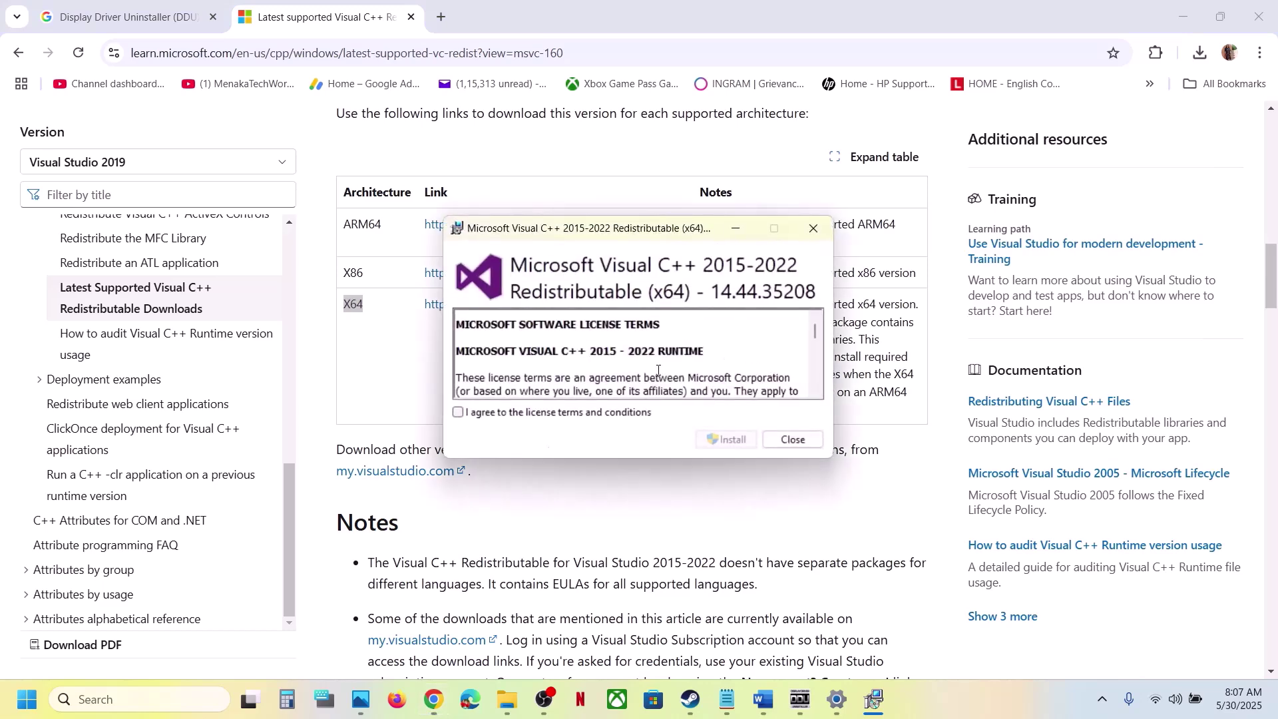
click(526, 415)
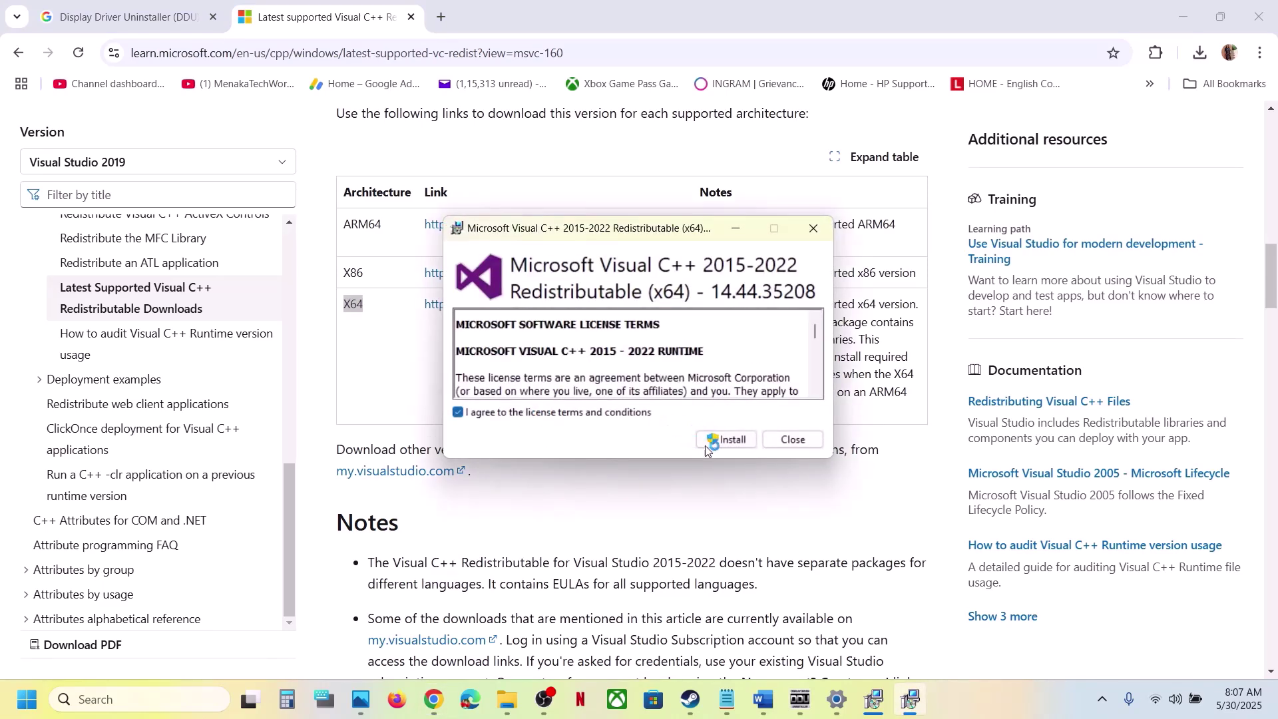
click(730, 441)
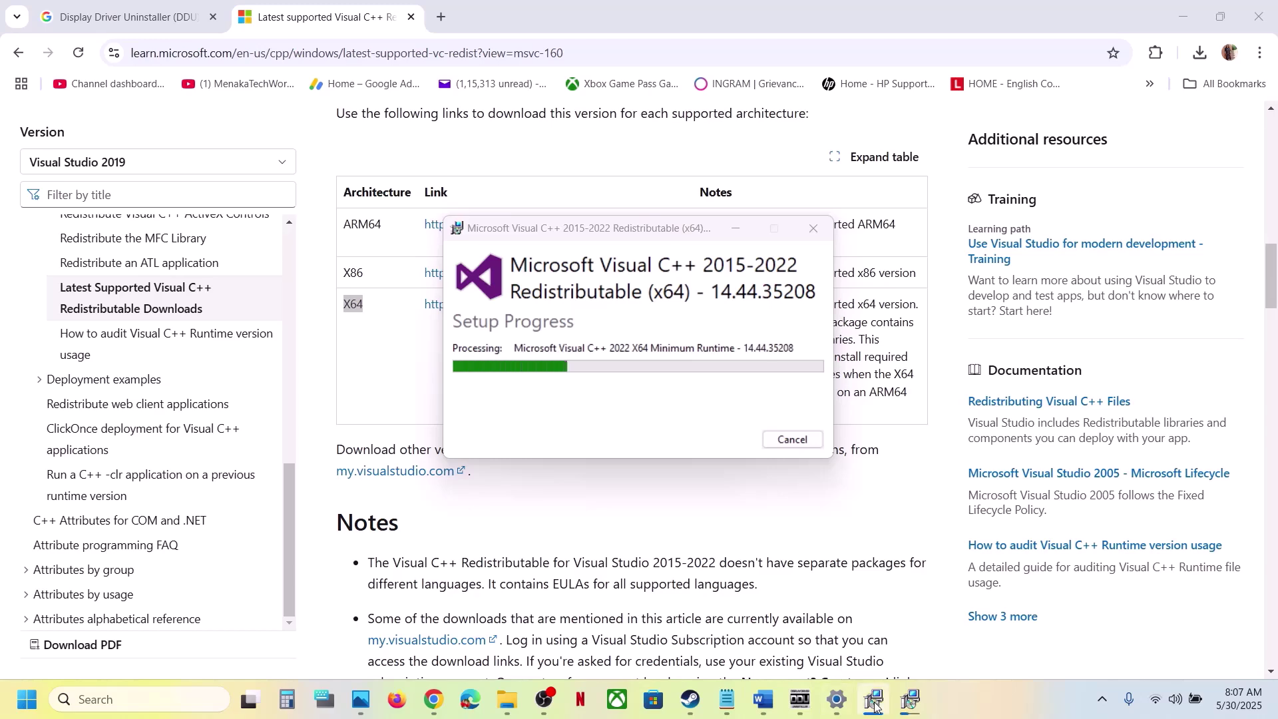
Step: Place the x86 and x64 setup windows side by side to check their progress, then return to the download page
drag(639, 238, 394, 311)
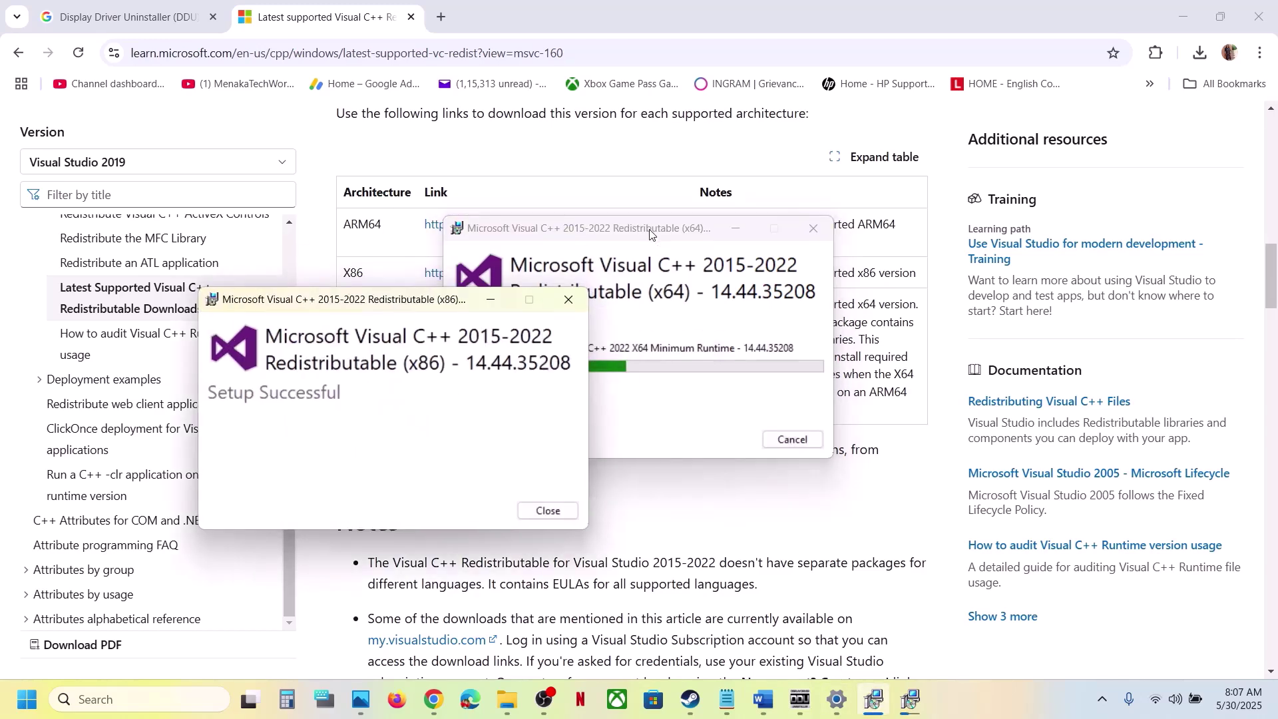
drag(651, 233, 798, 301)
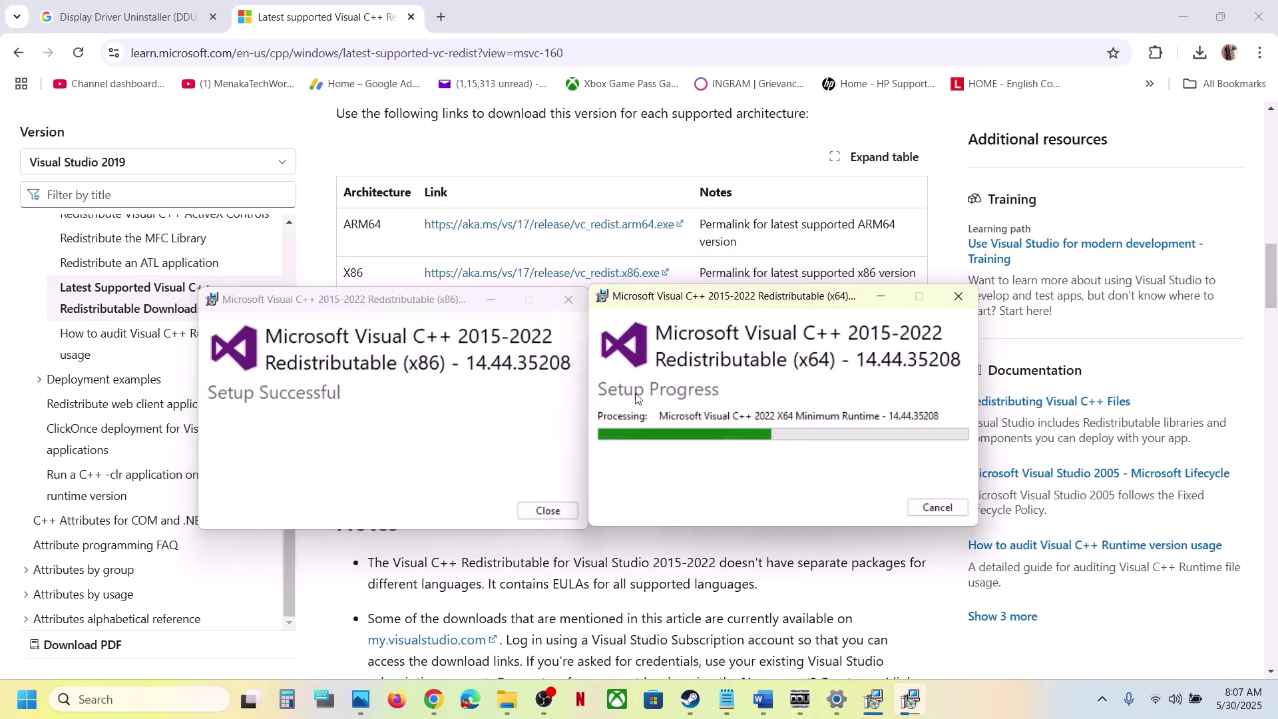
click(343, 604)
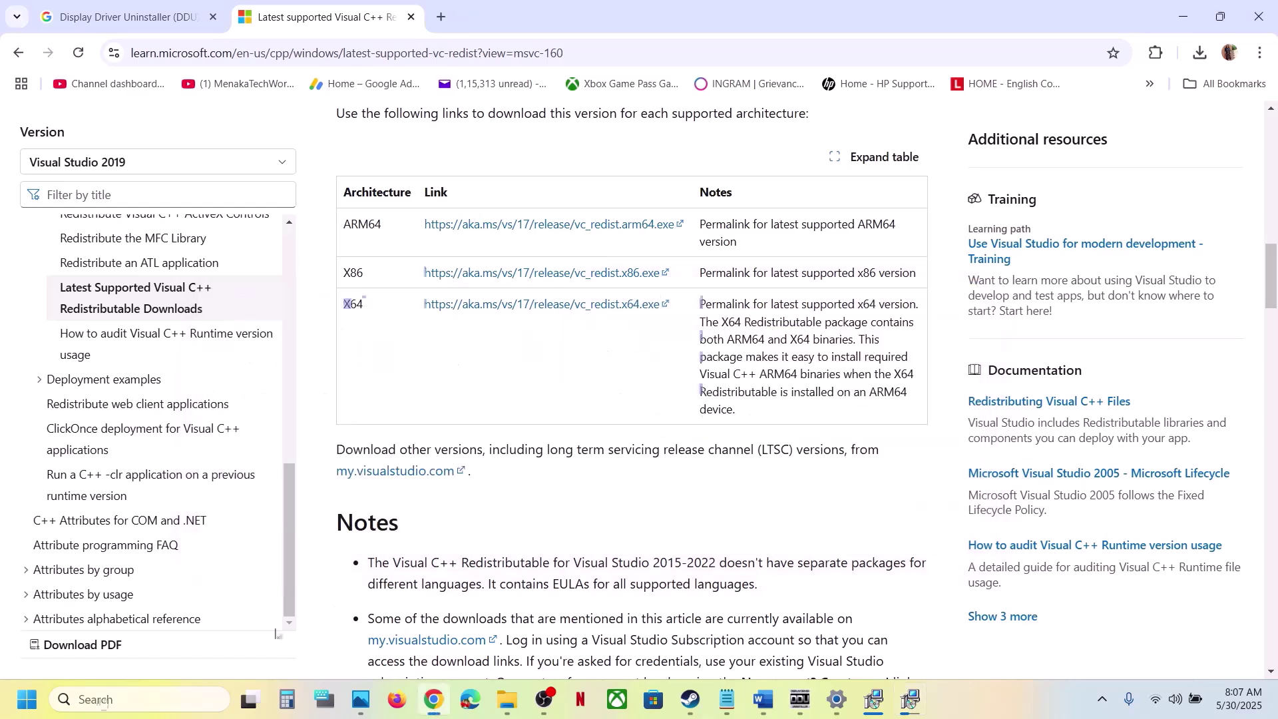
Step: View the older redistributable versions on the page and open the Windows power options that include Restart
scroll(343, 604, down, 15)
click(15, 706)
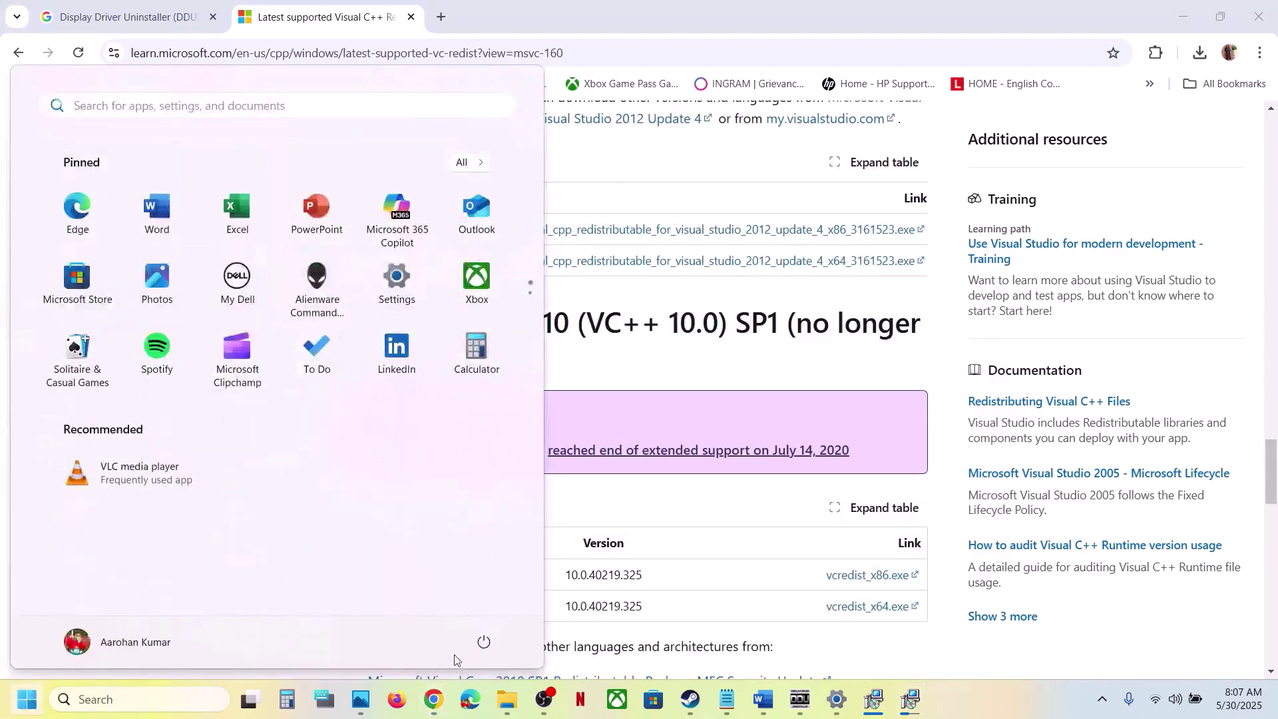
click(481, 643)
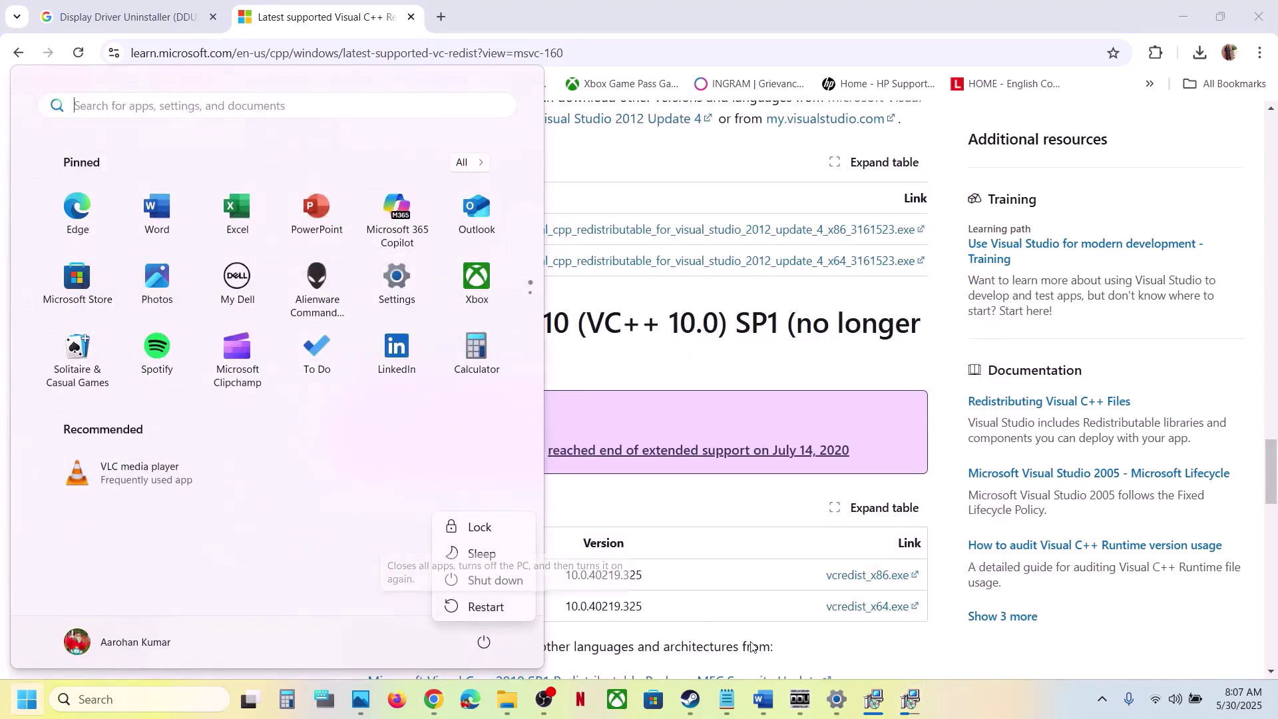
Step: Switch through Steam to the Word document and highlight the Step 15 text about unplugging external devices
click(690, 700)
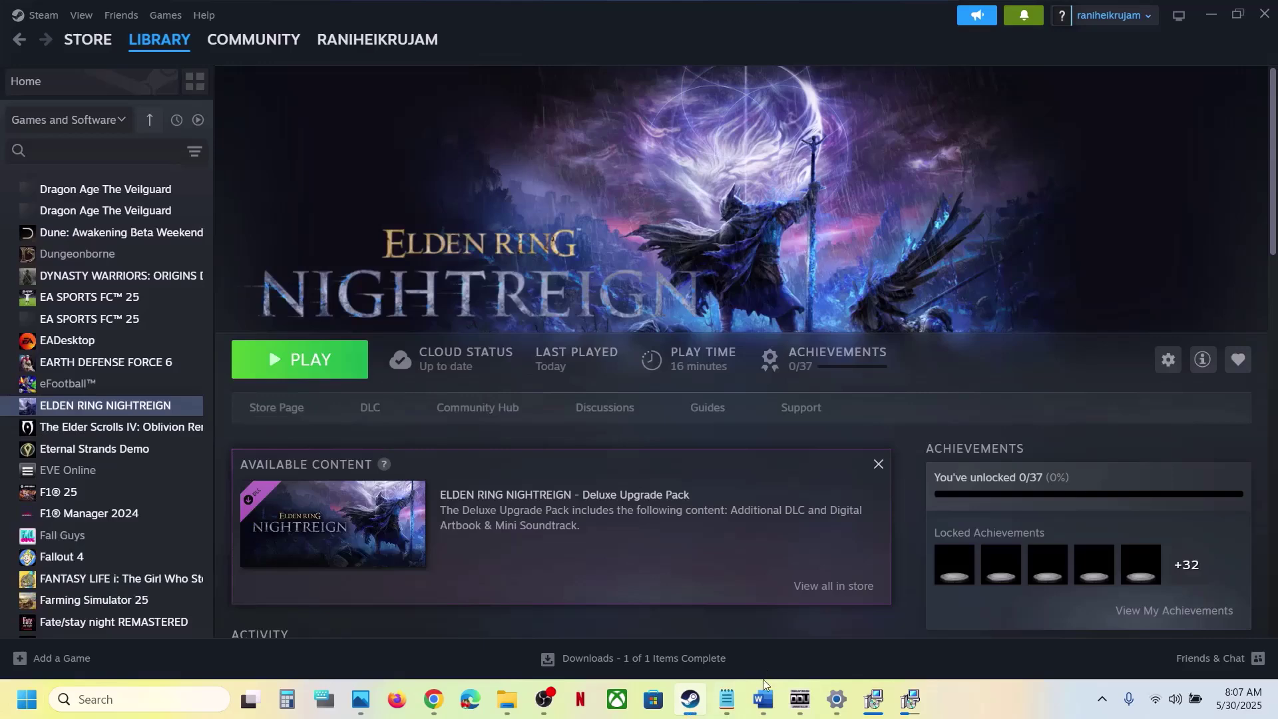
click(763, 698)
scroll(557, 457, down, 3)
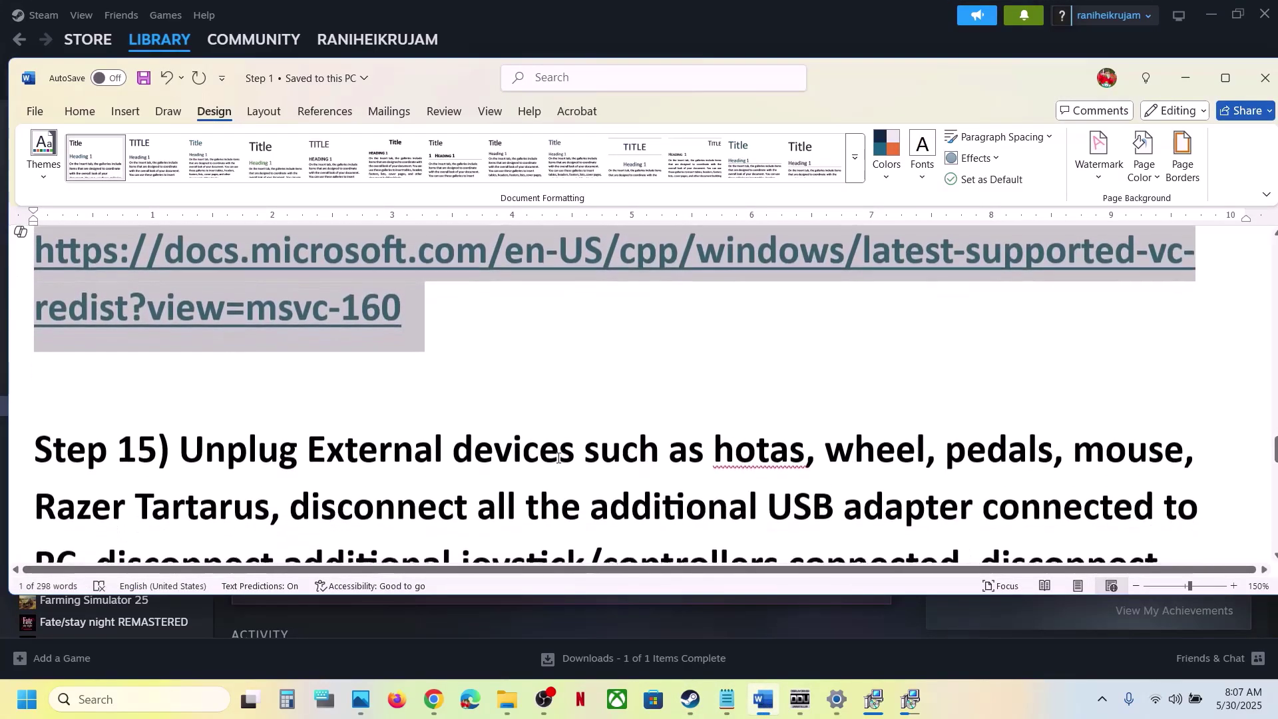
scroll(558, 458, down, 2)
drag(181, 336, 870, 346)
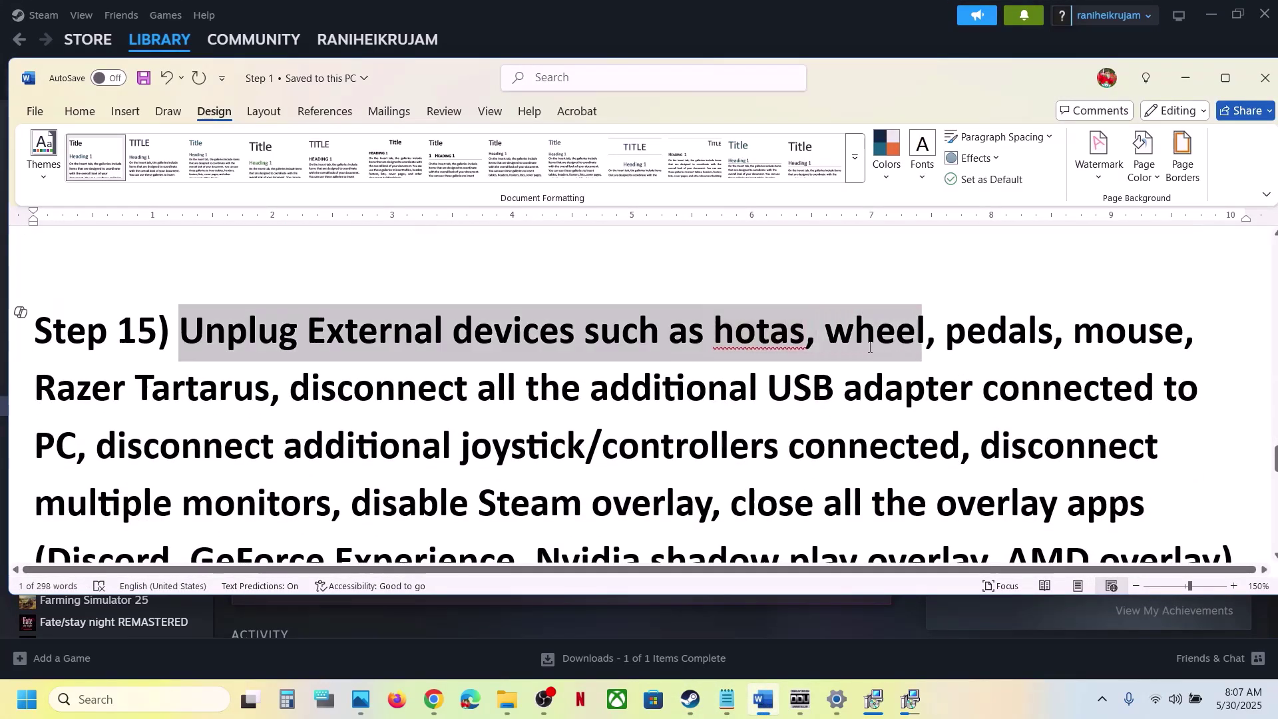
drag(773, 360, 861, 413)
click(860, 410)
Step: Highlight "disconnect additional joystick/controllers connected" and the text about disconnecting multiple monitors in Step 15
scroll(179, 318, down, 2)
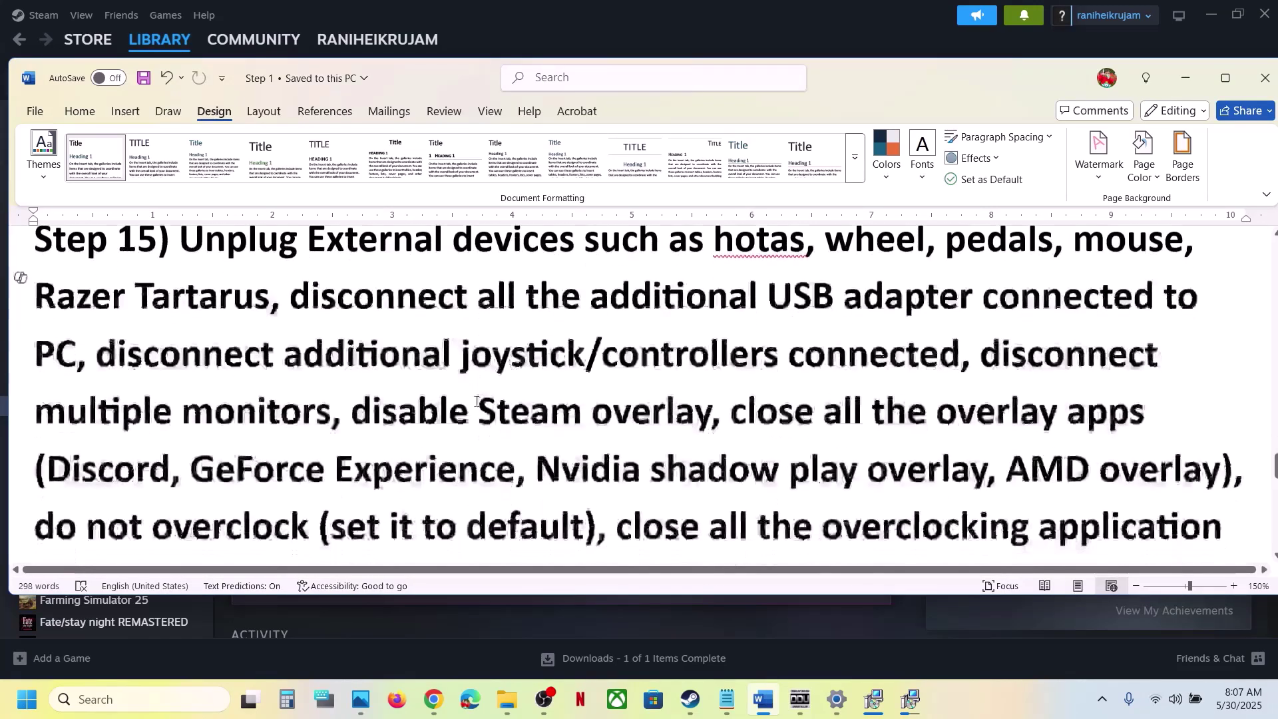
drag(131, 351, 942, 378)
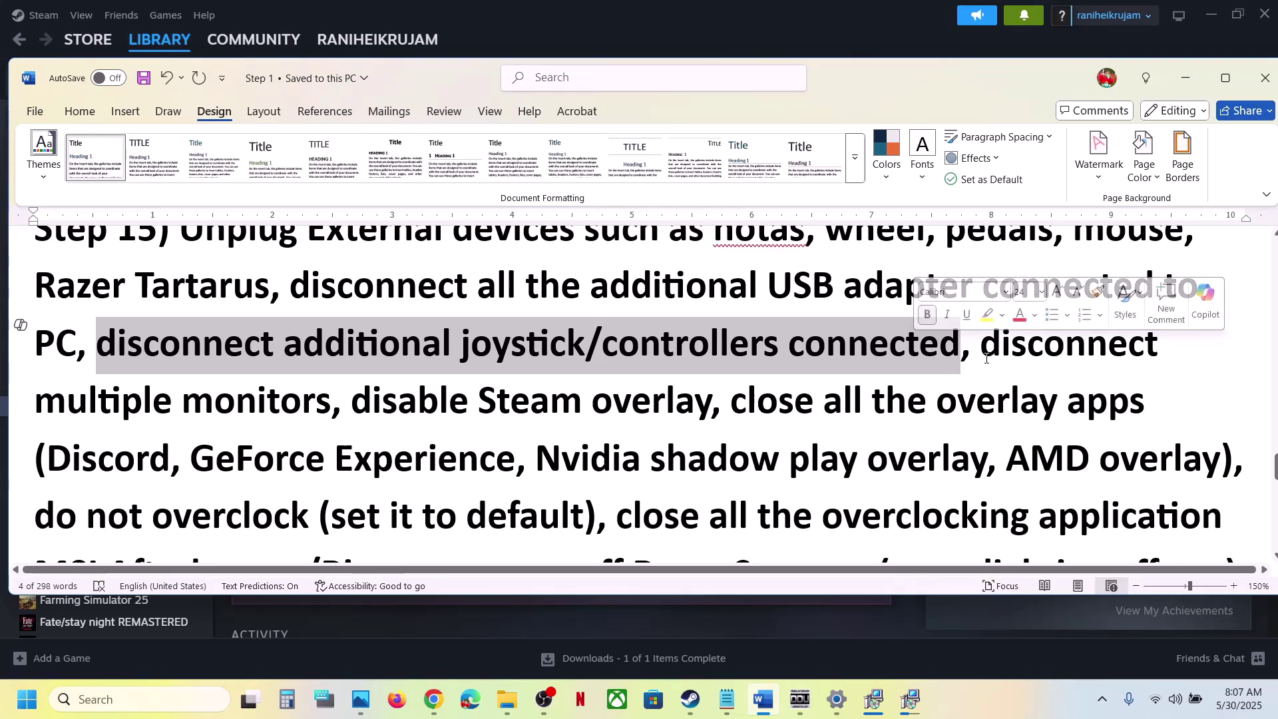
drag(987, 359, 707, 384)
scroll(386, 395, down, 1)
Step: Switch to Steam and bring up the game options for ELDEN RING NIGHTREIGN that include Properties
click(698, 699)
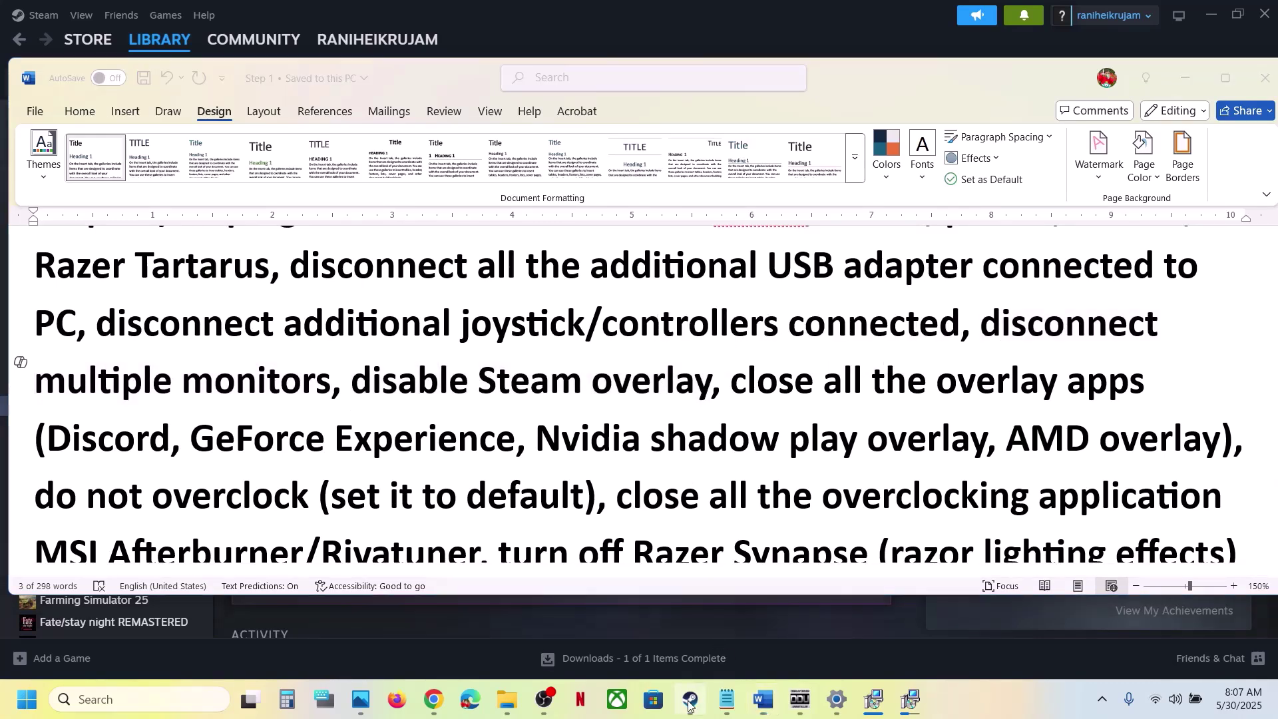
right_click(148, 405)
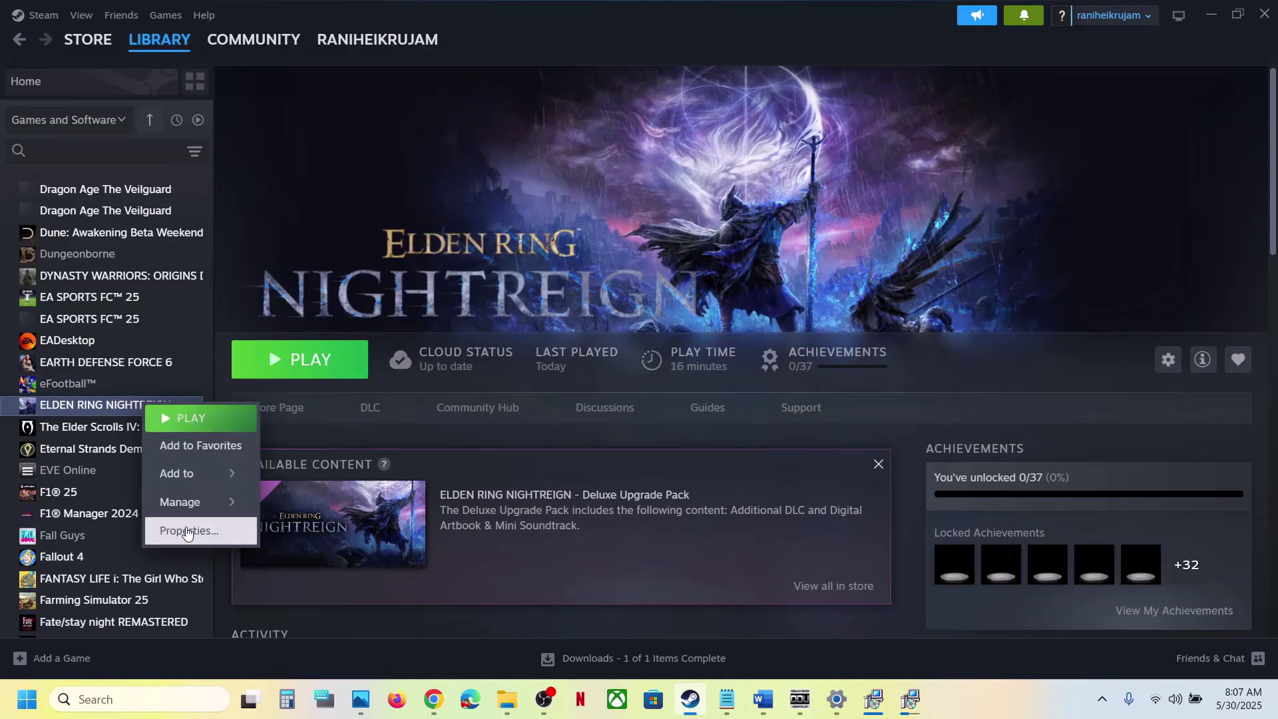